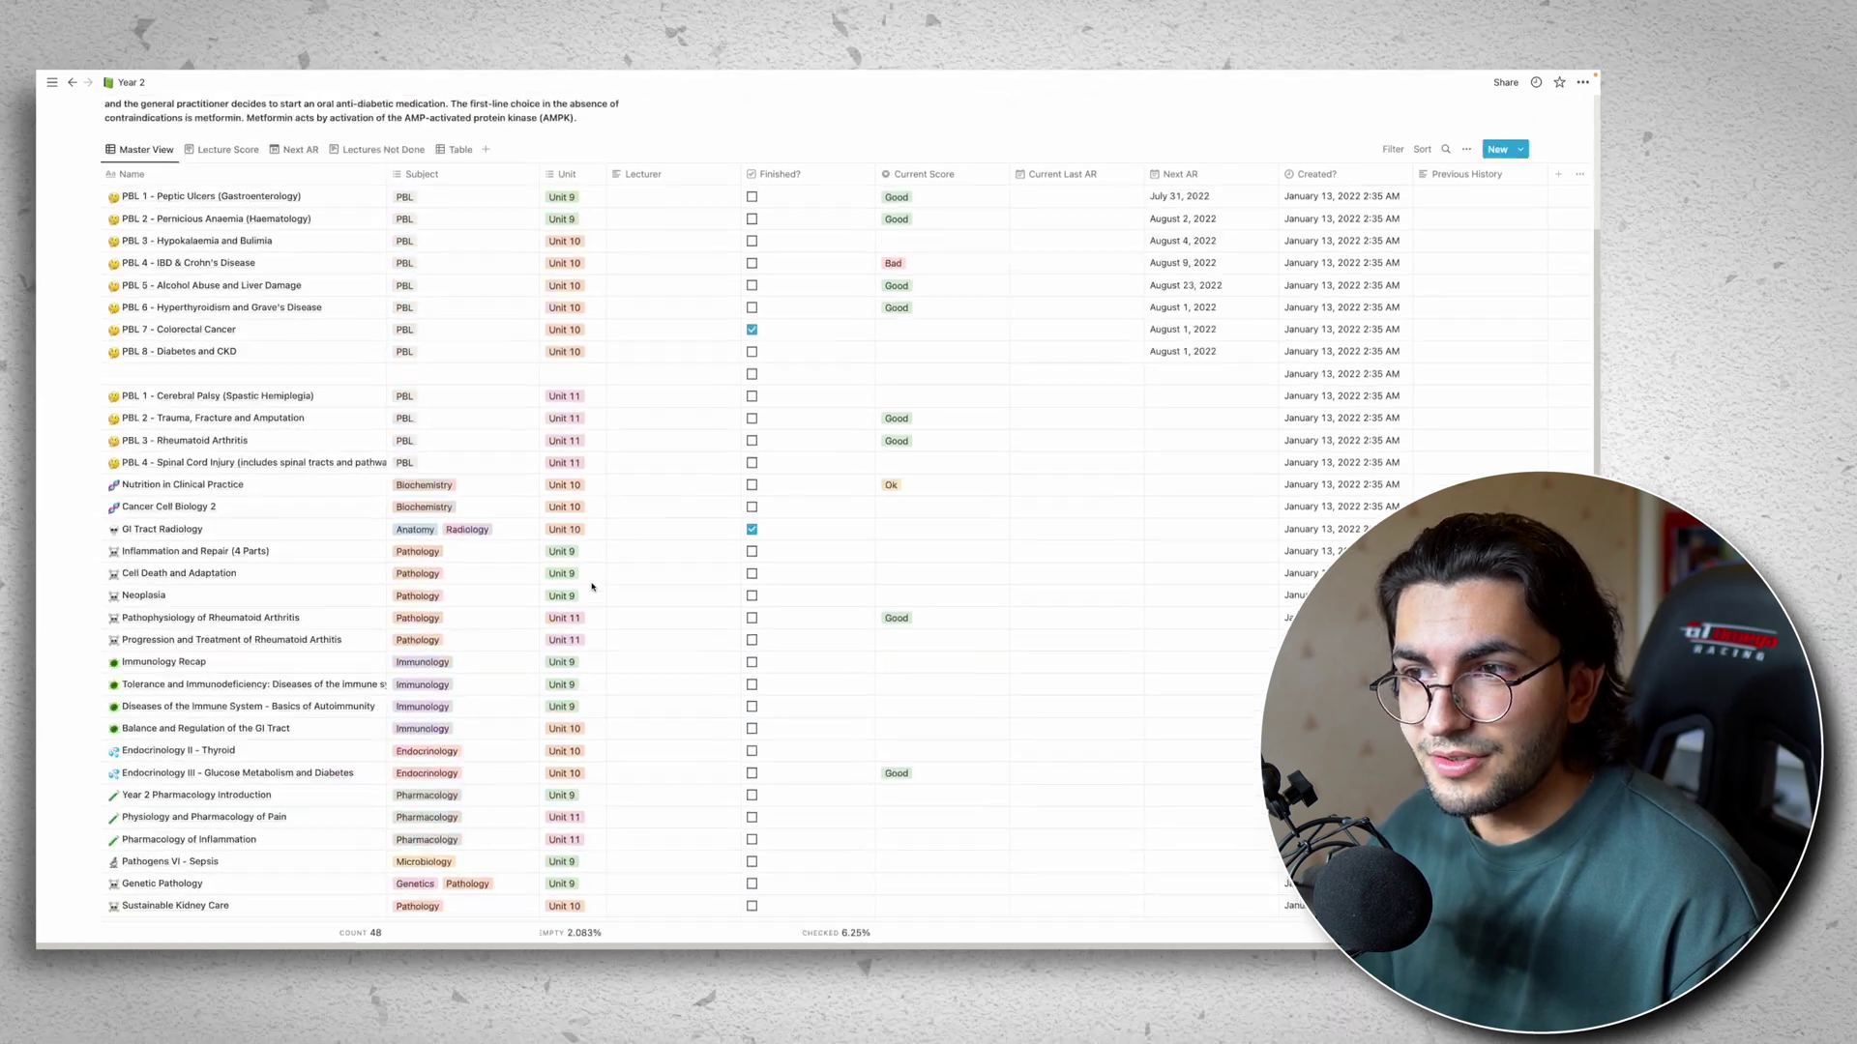
- Open the Physiology and Pharmacology of Pain lecture page in center peek over the table
{"action": "scroll", "coordinate": [592, 587], "scroll_direction": "up", "scroll_amount": 5}
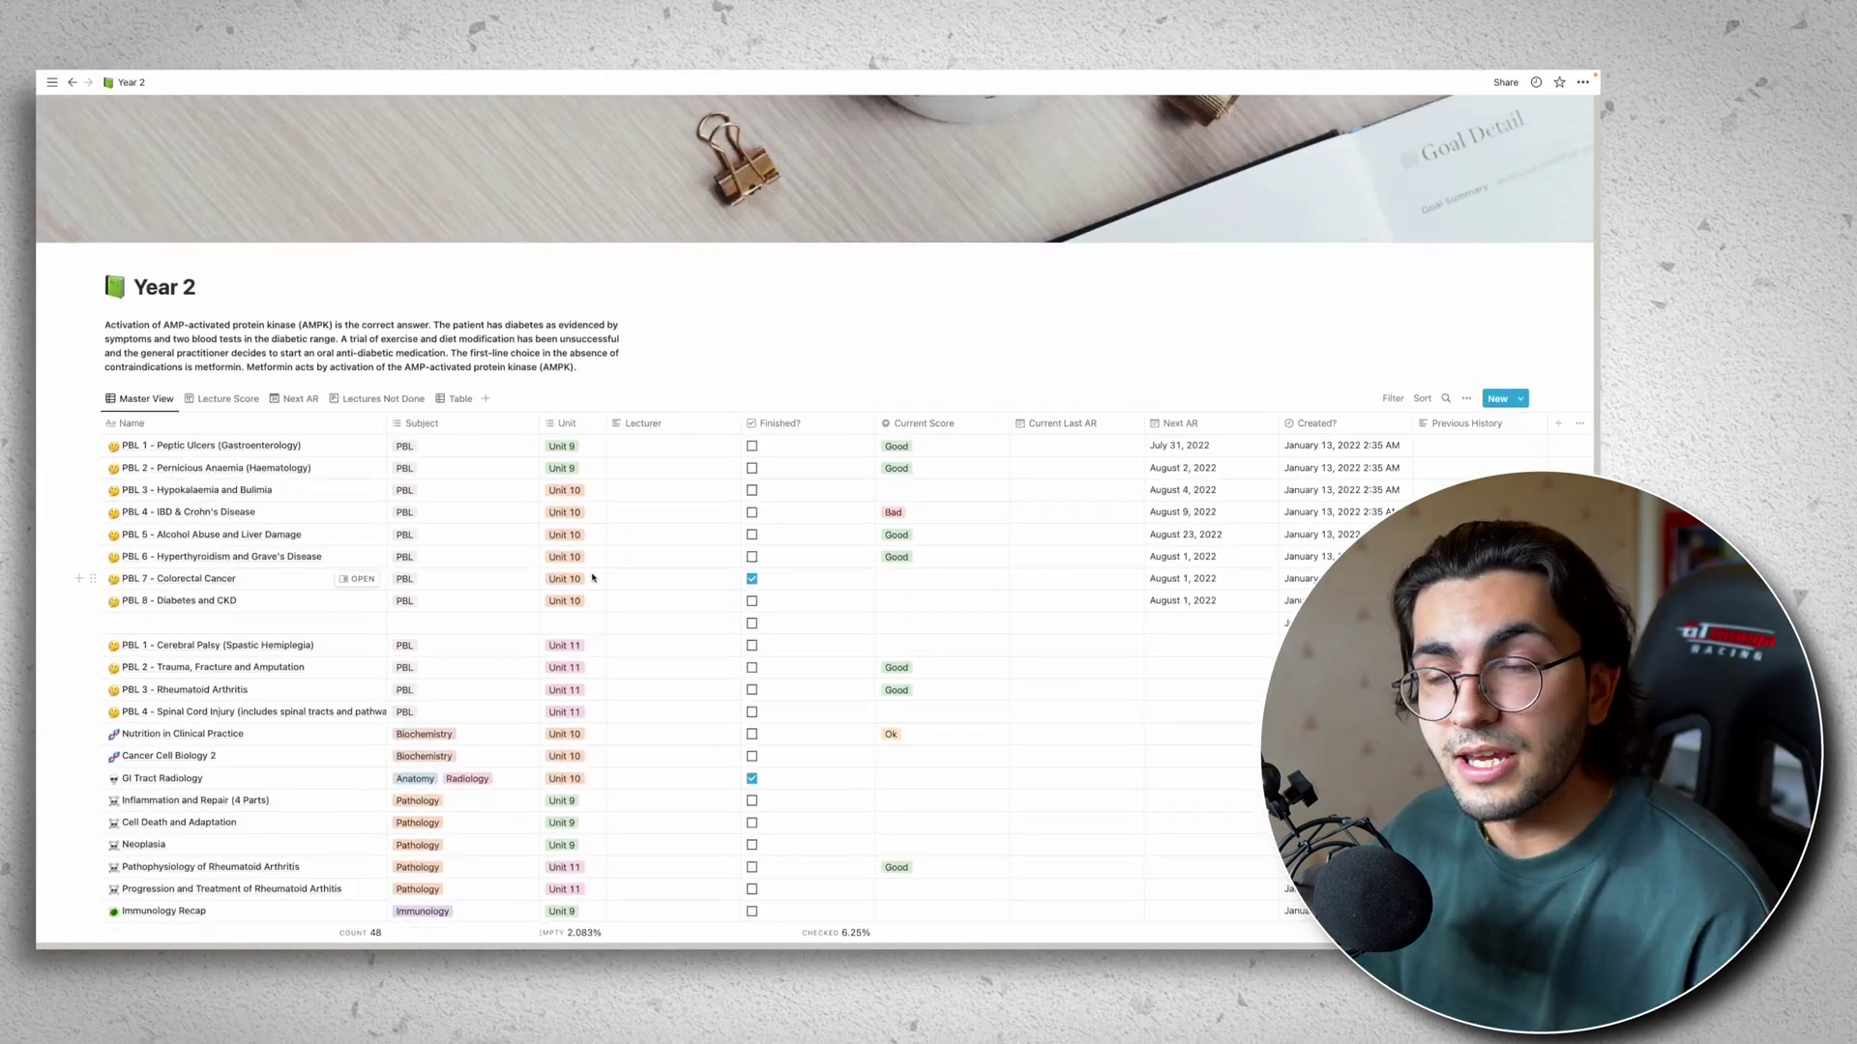
{"action": "scroll", "coordinate": [593, 577], "scroll_direction": "down", "scroll_amount": 2}
{"action": "scroll", "coordinate": [501, 568], "scroll_direction": "up", "scroll_amount": 2}
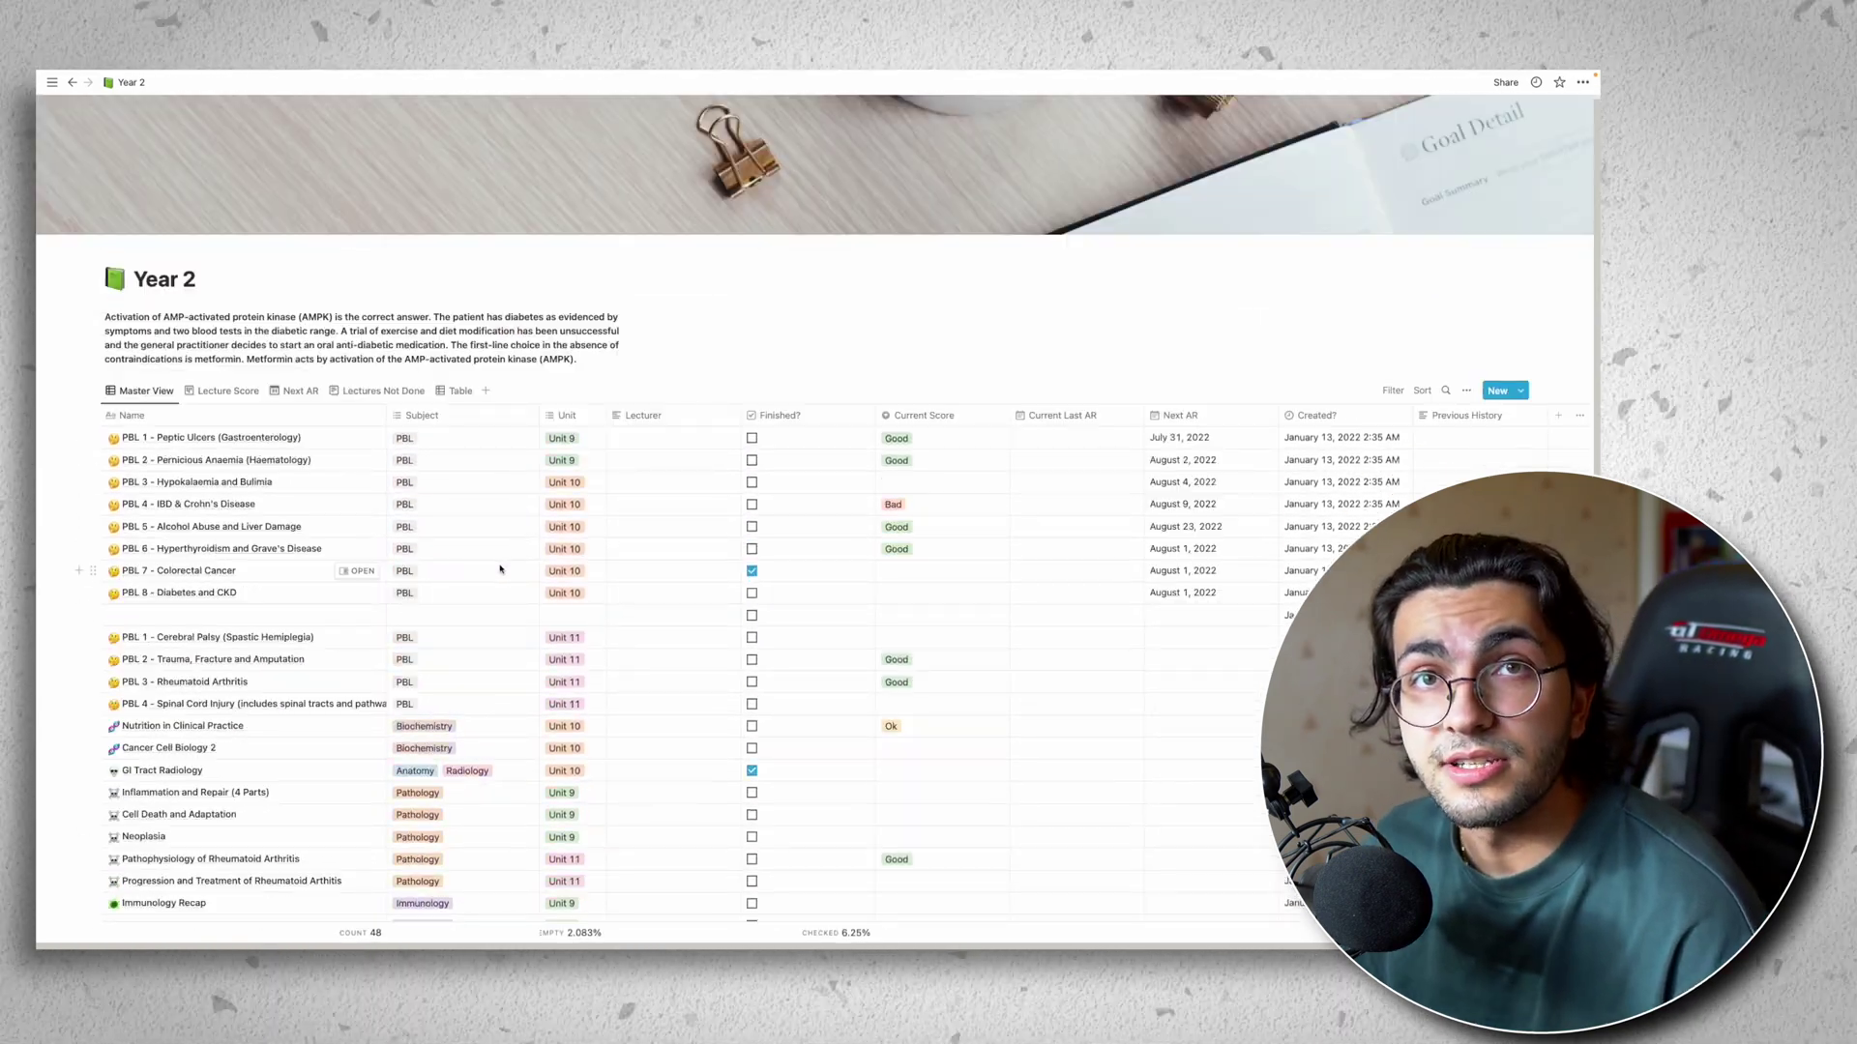
{"action": "scroll", "coordinate": [500, 569], "scroll_direction": "down", "scroll_amount": 2}
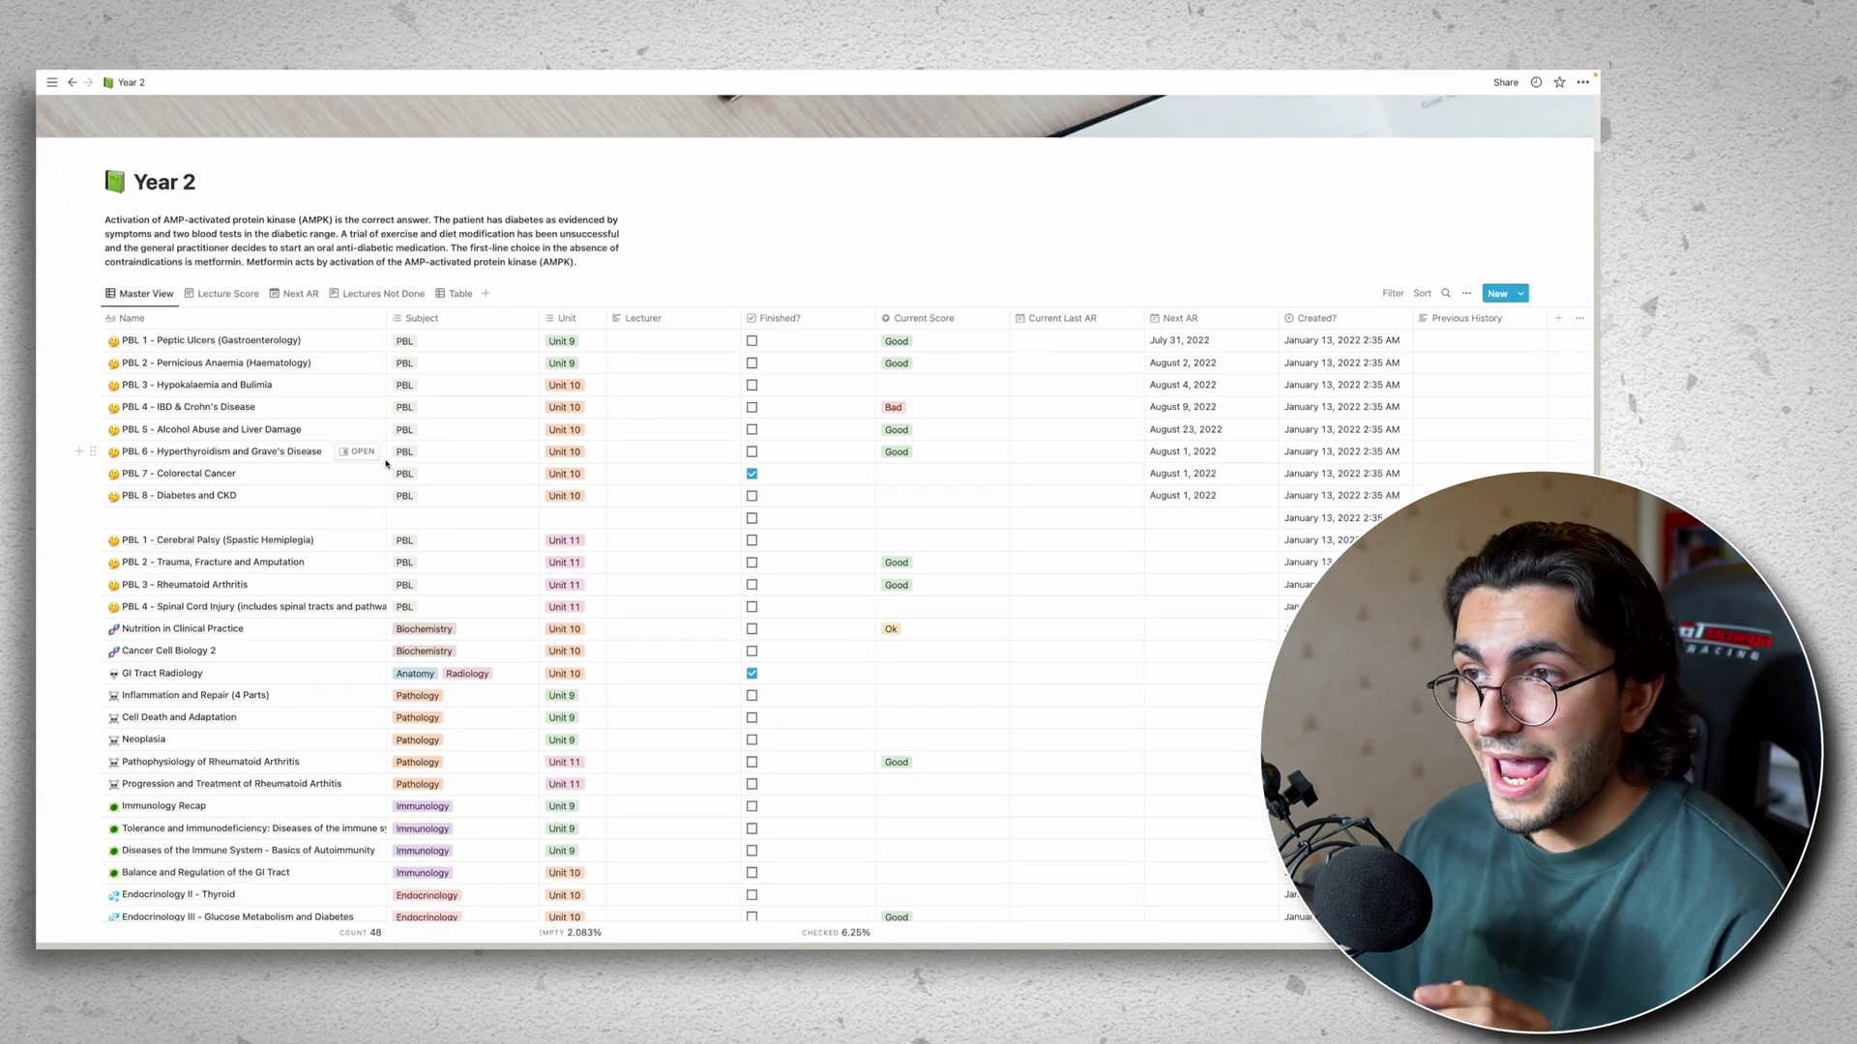
{"action": "scroll", "coordinate": [385, 464], "scroll_direction": "down", "scroll_amount": 2}
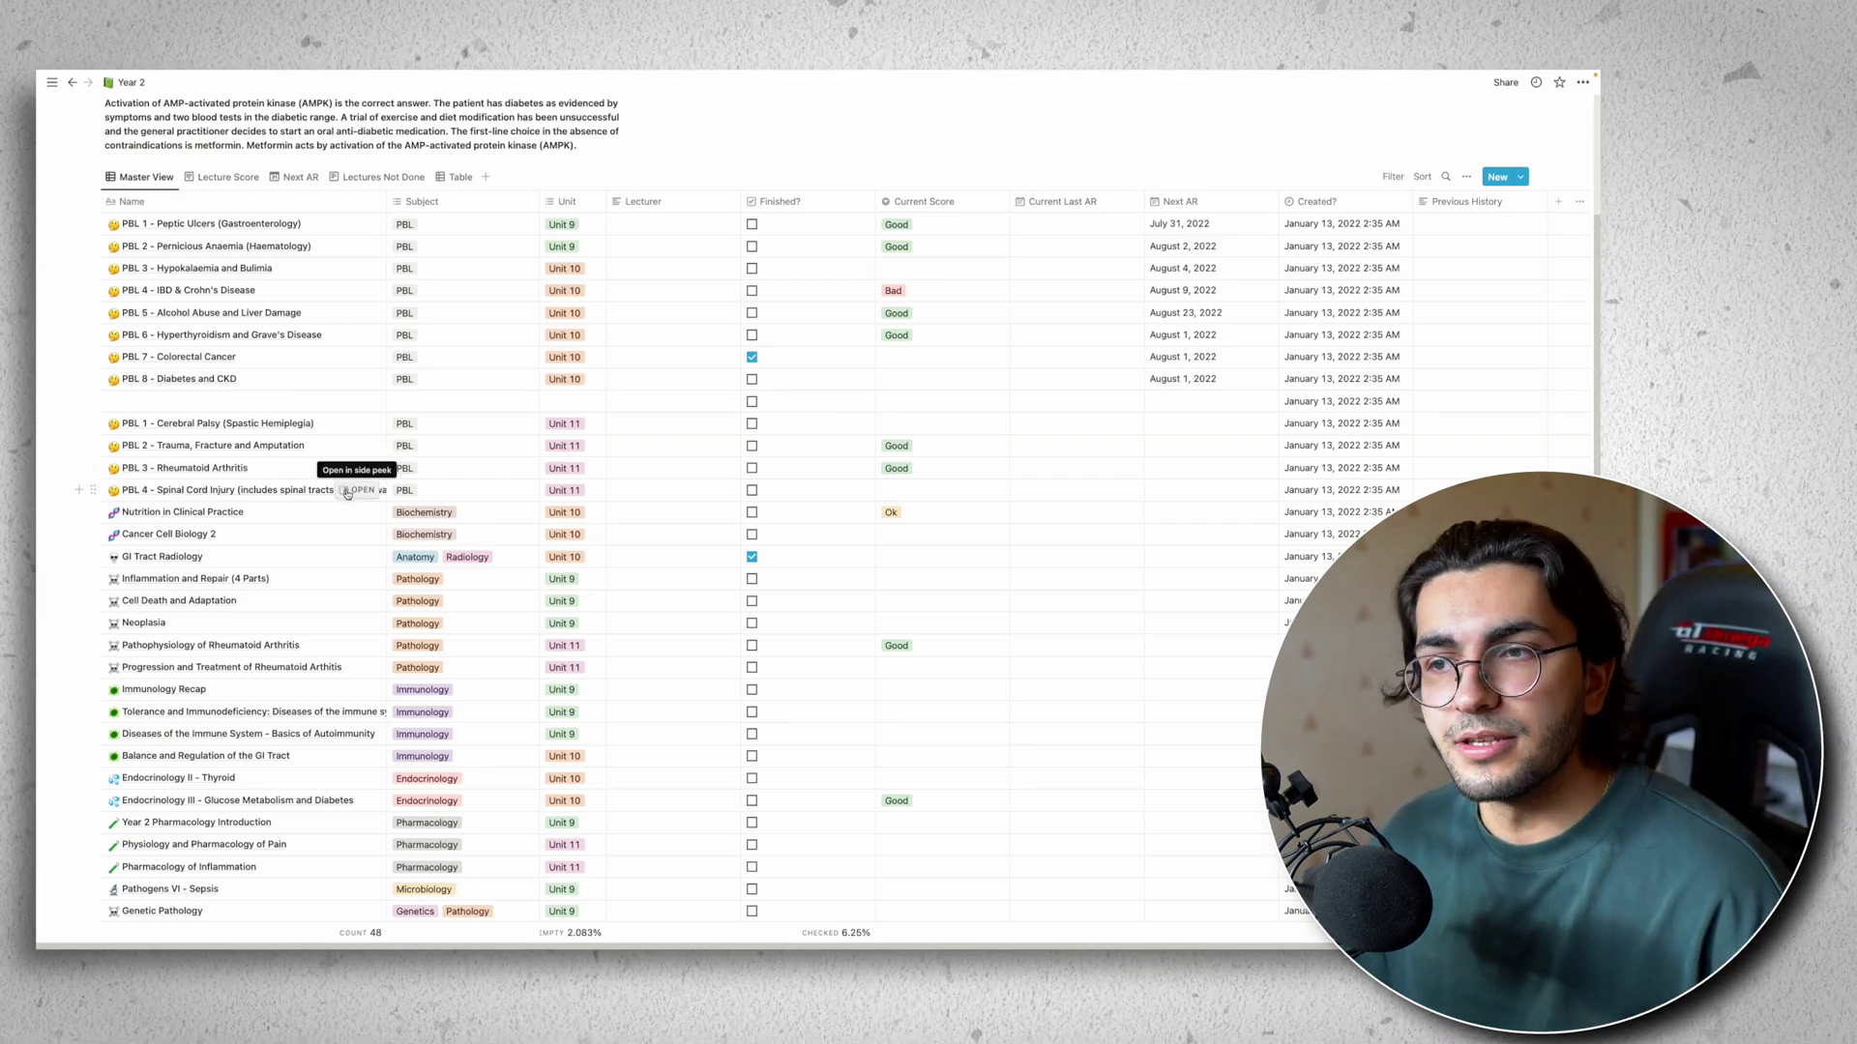
{"action": "scroll", "coordinate": [281, 290], "scroll_direction": "down", "scroll_amount": 2}
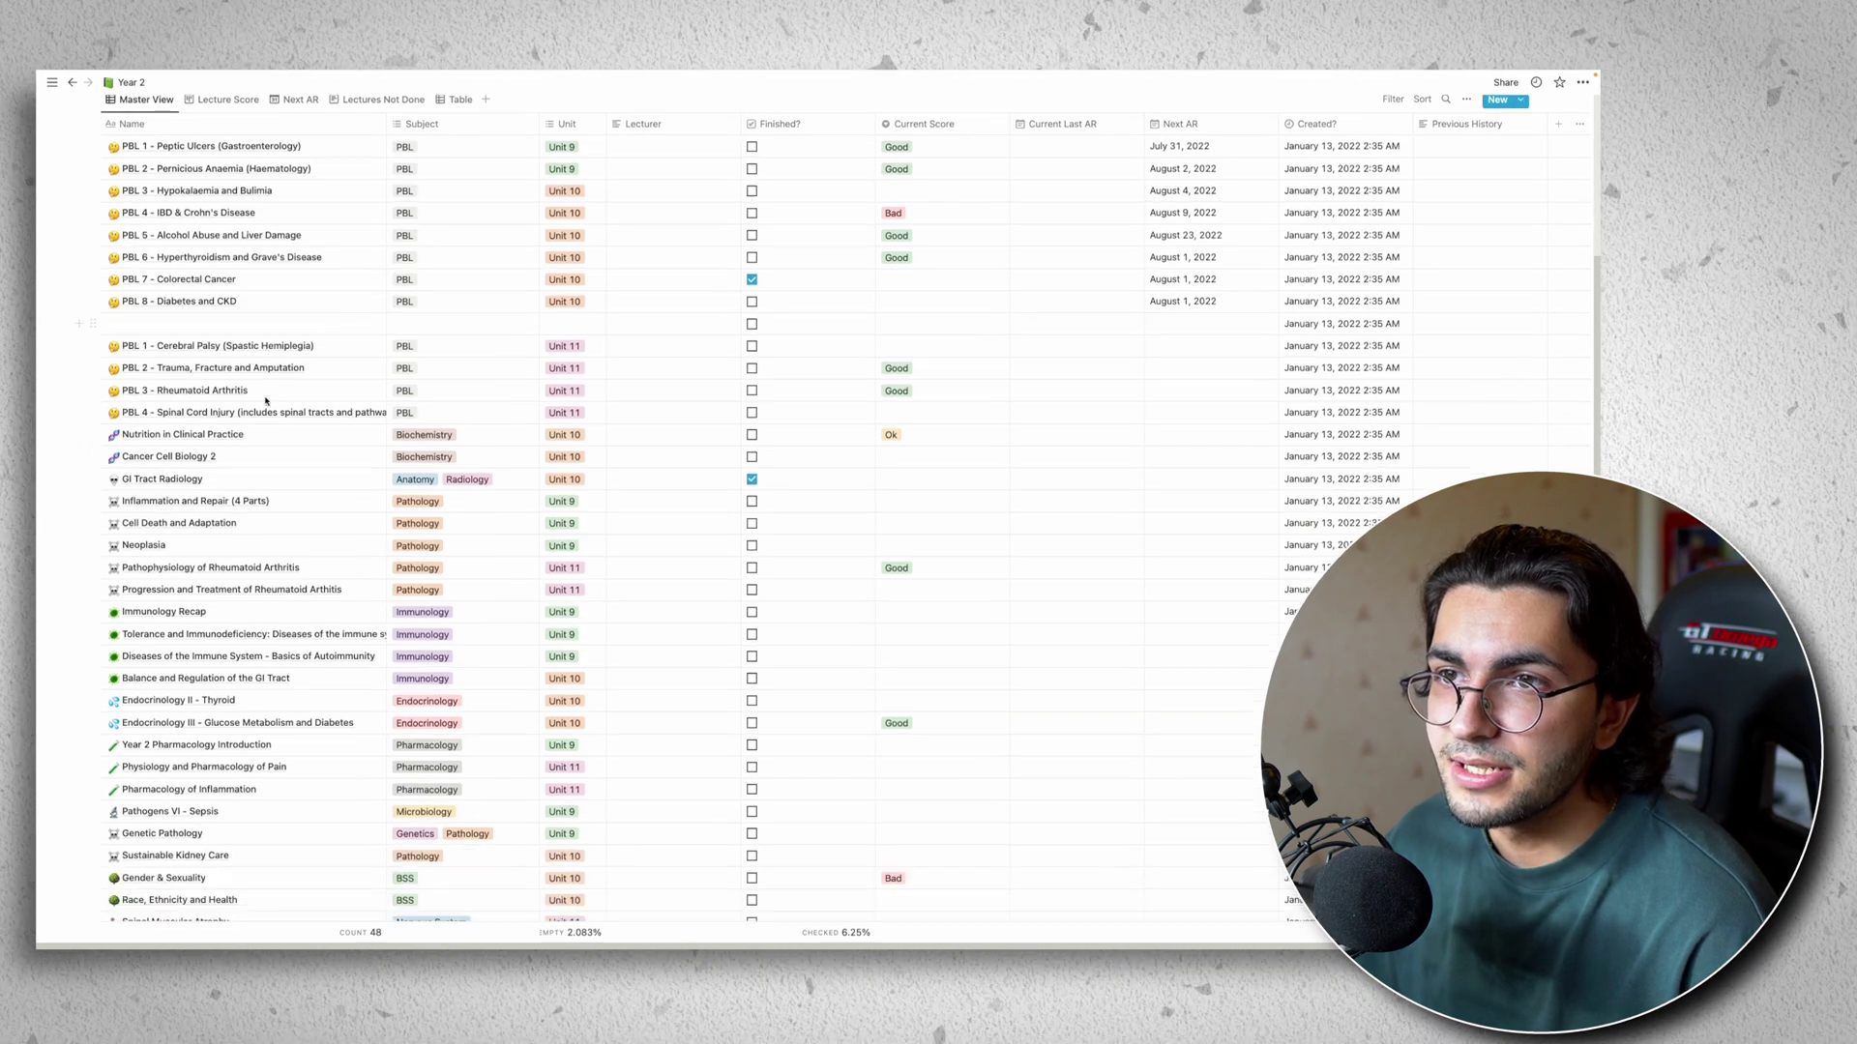
{"action": "scroll", "coordinate": [316, 194], "scroll_direction": "up", "scroll_amount": 1}
{"action": "scroll", "coordinate": [317, 245], "scroll_direction": "down", "scroll_amount": 2}
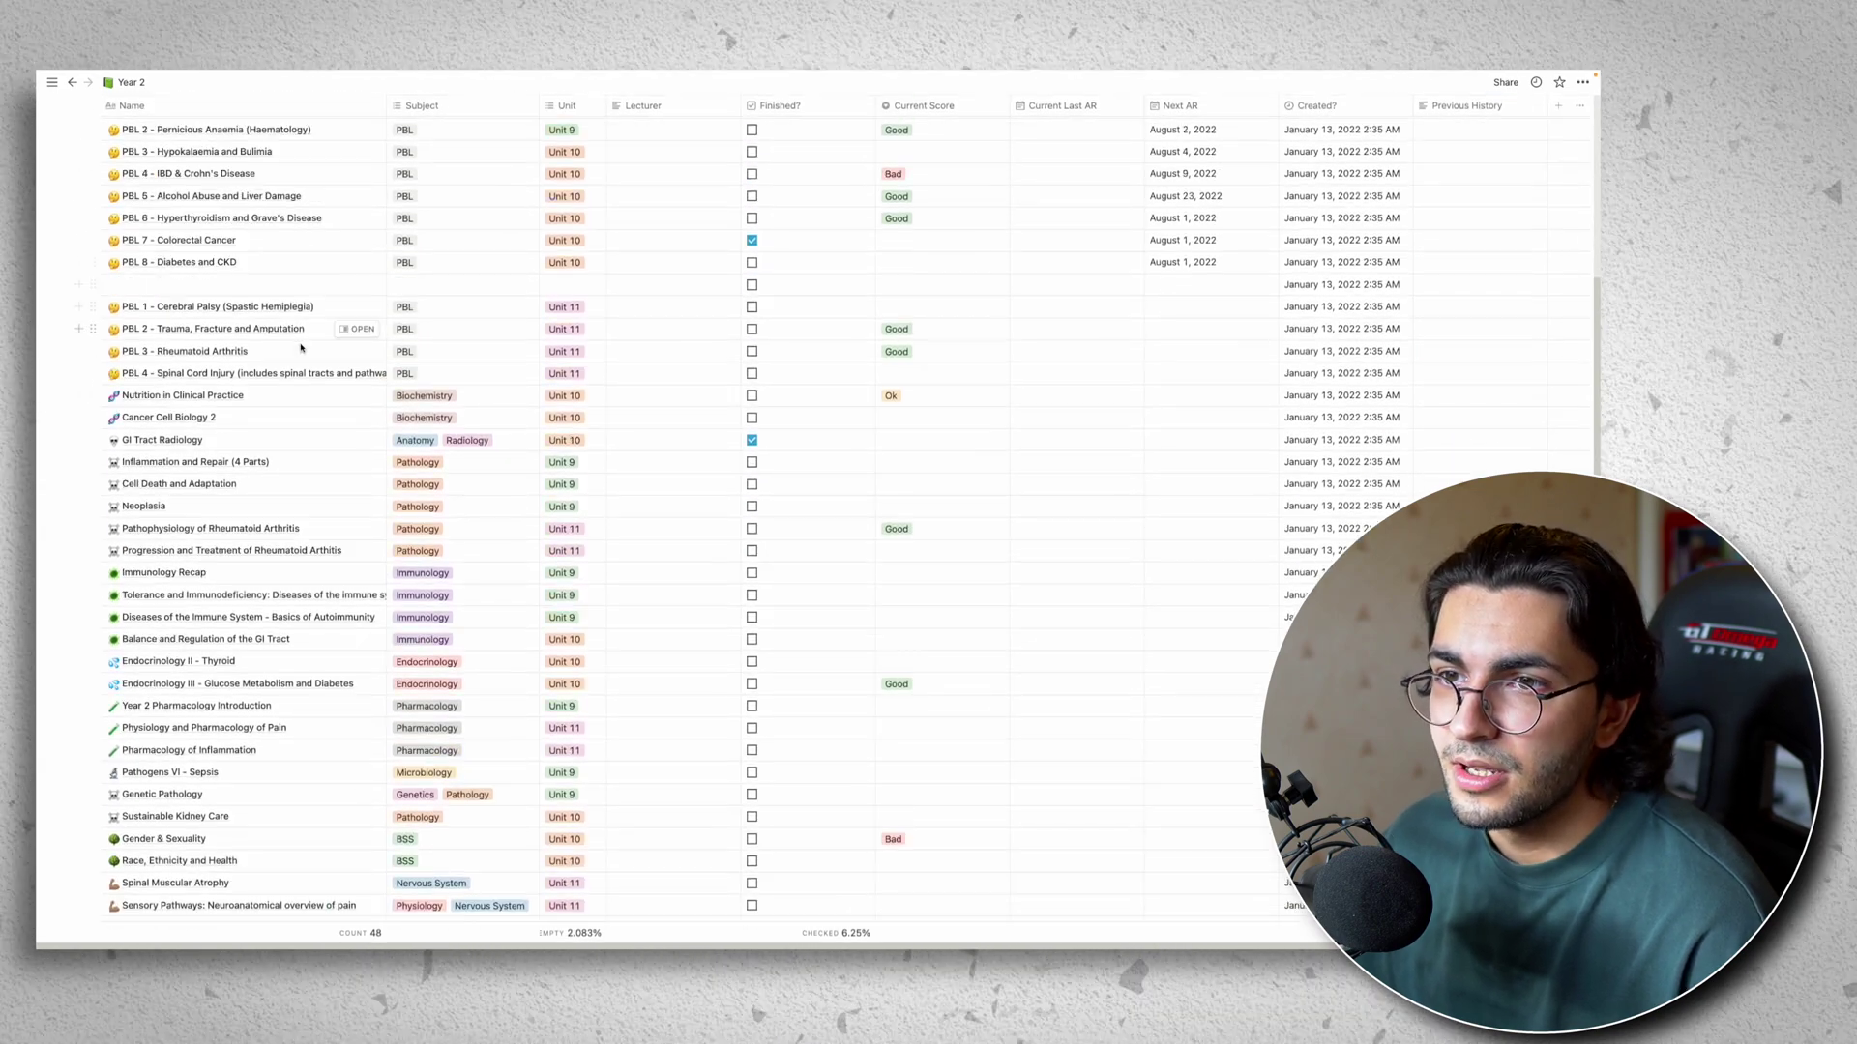
{"action": "scroll", "coordinate": [300, 329], "scroll_direction": "up", "scroll_amount": 3}
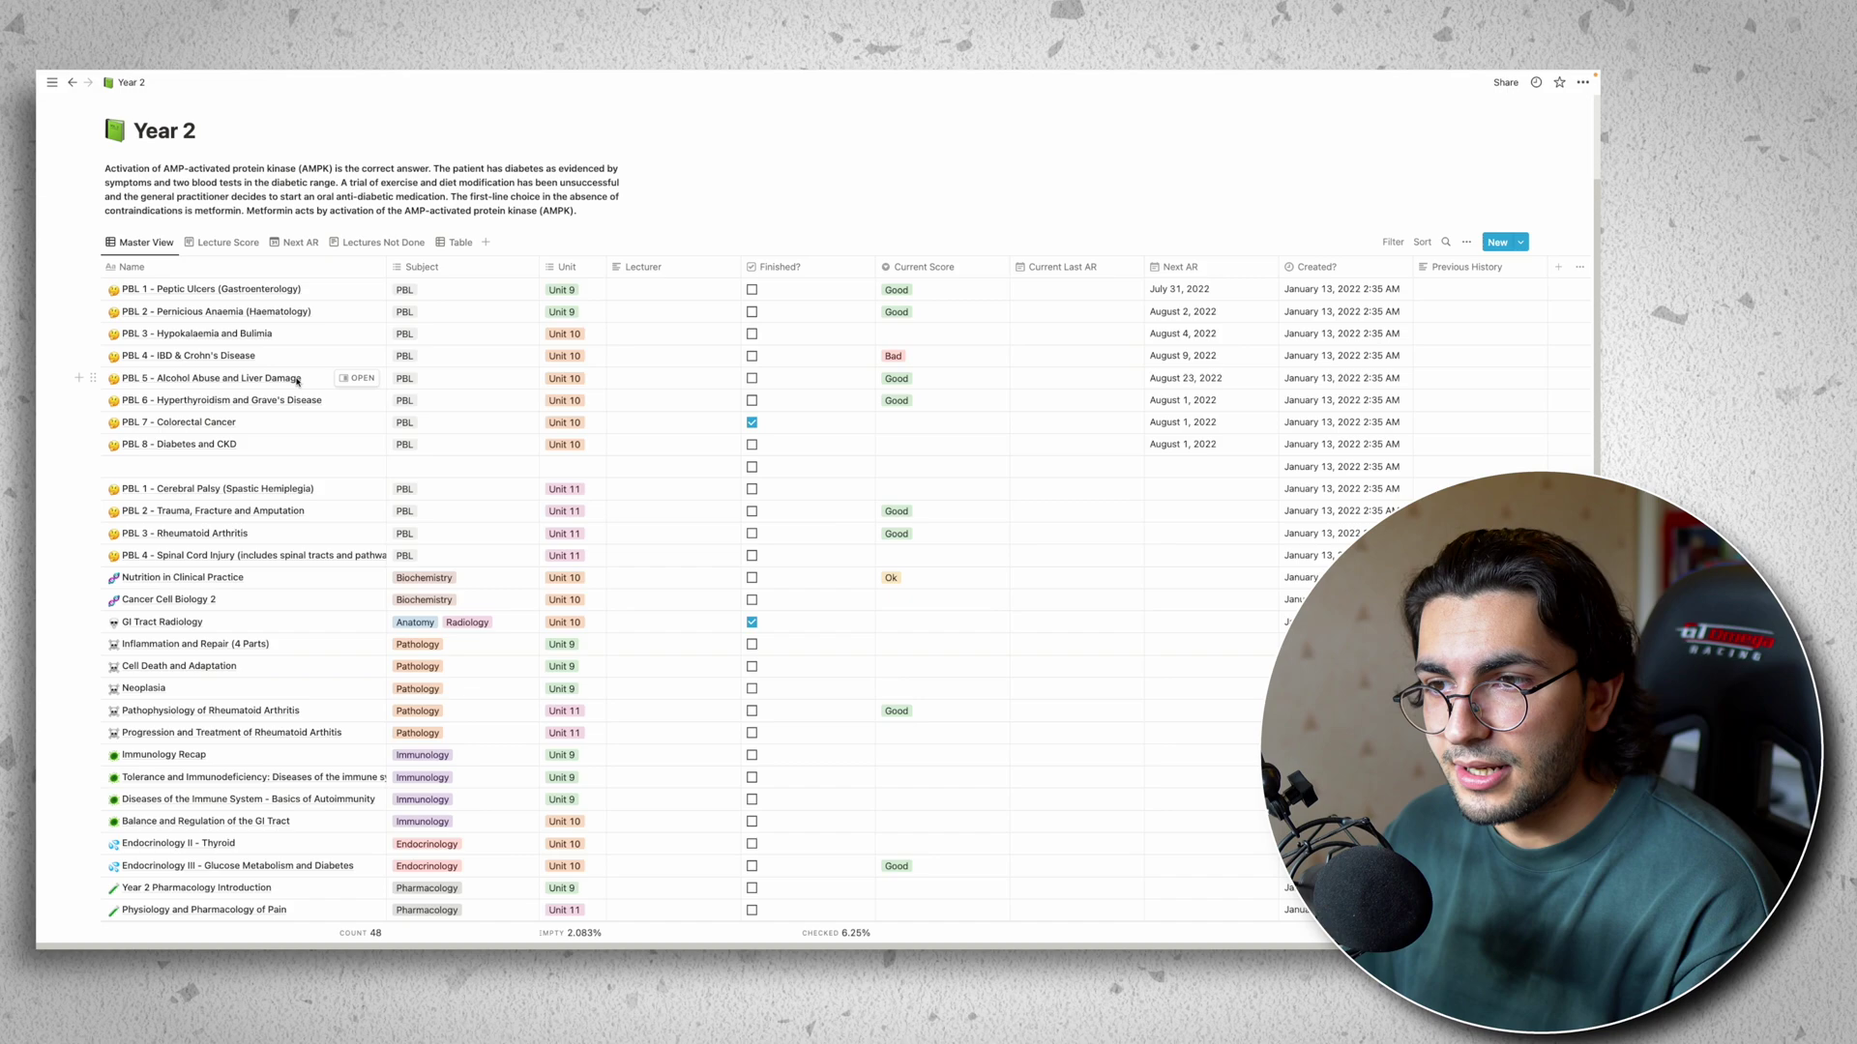
{"action": "scroll", "coordinate": [310, 435], "scroll_direction": "down", "scroll_amount": 6}
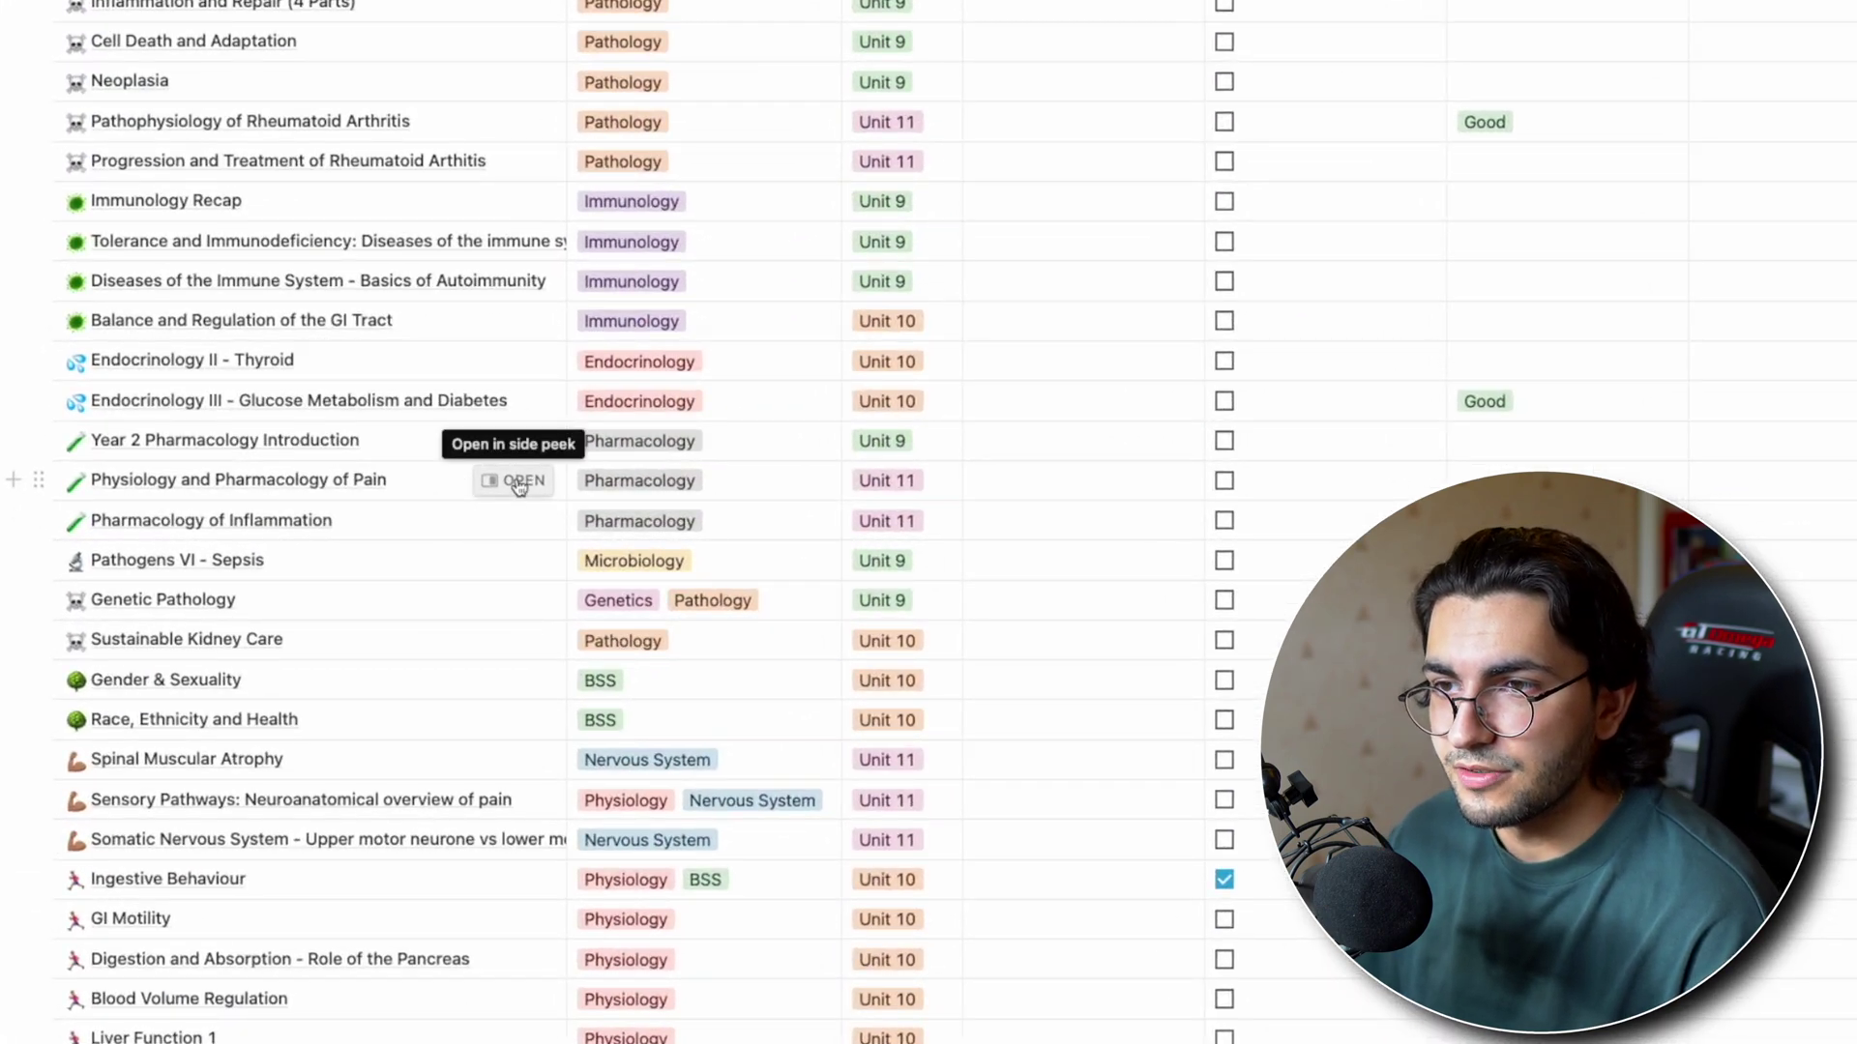
{"action": "left_click", "coordinate": [520, 486]}
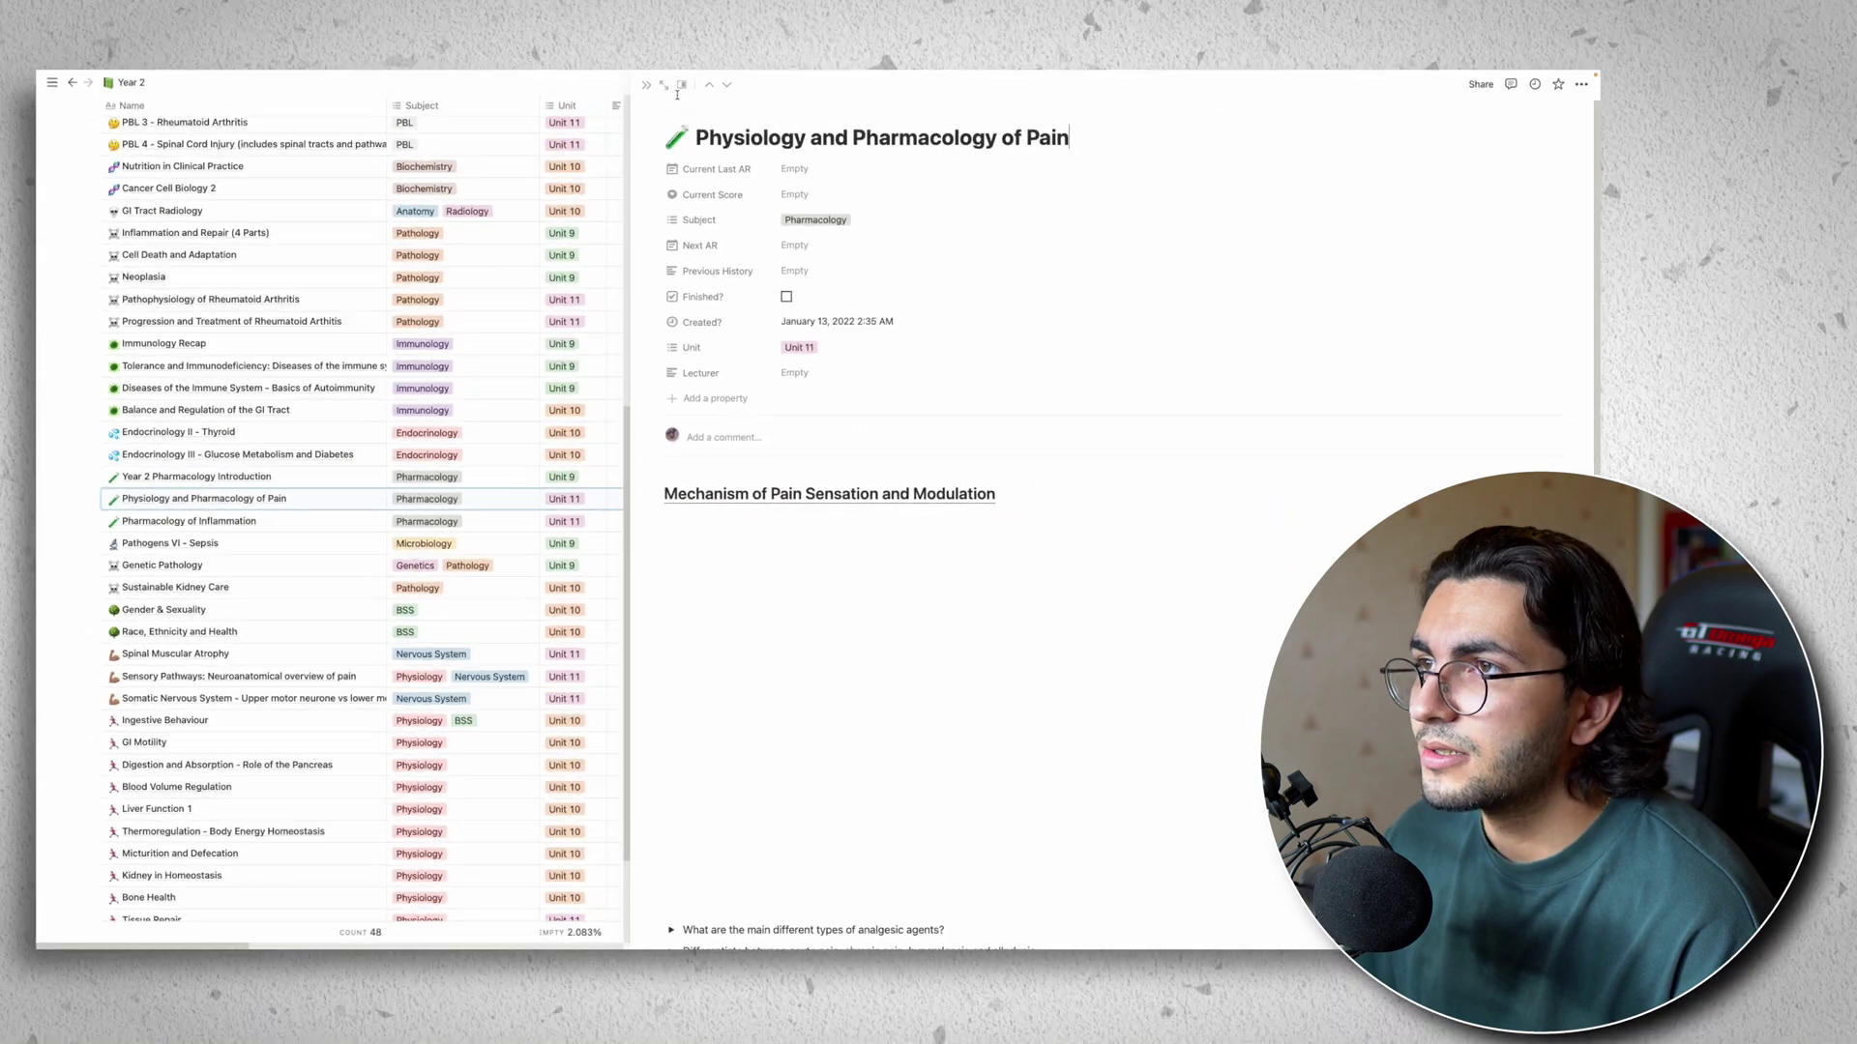
{"action": "left_click", "coordinate": [682, 84]}
{"action": "left_click", "coordinate": [664, 127]}
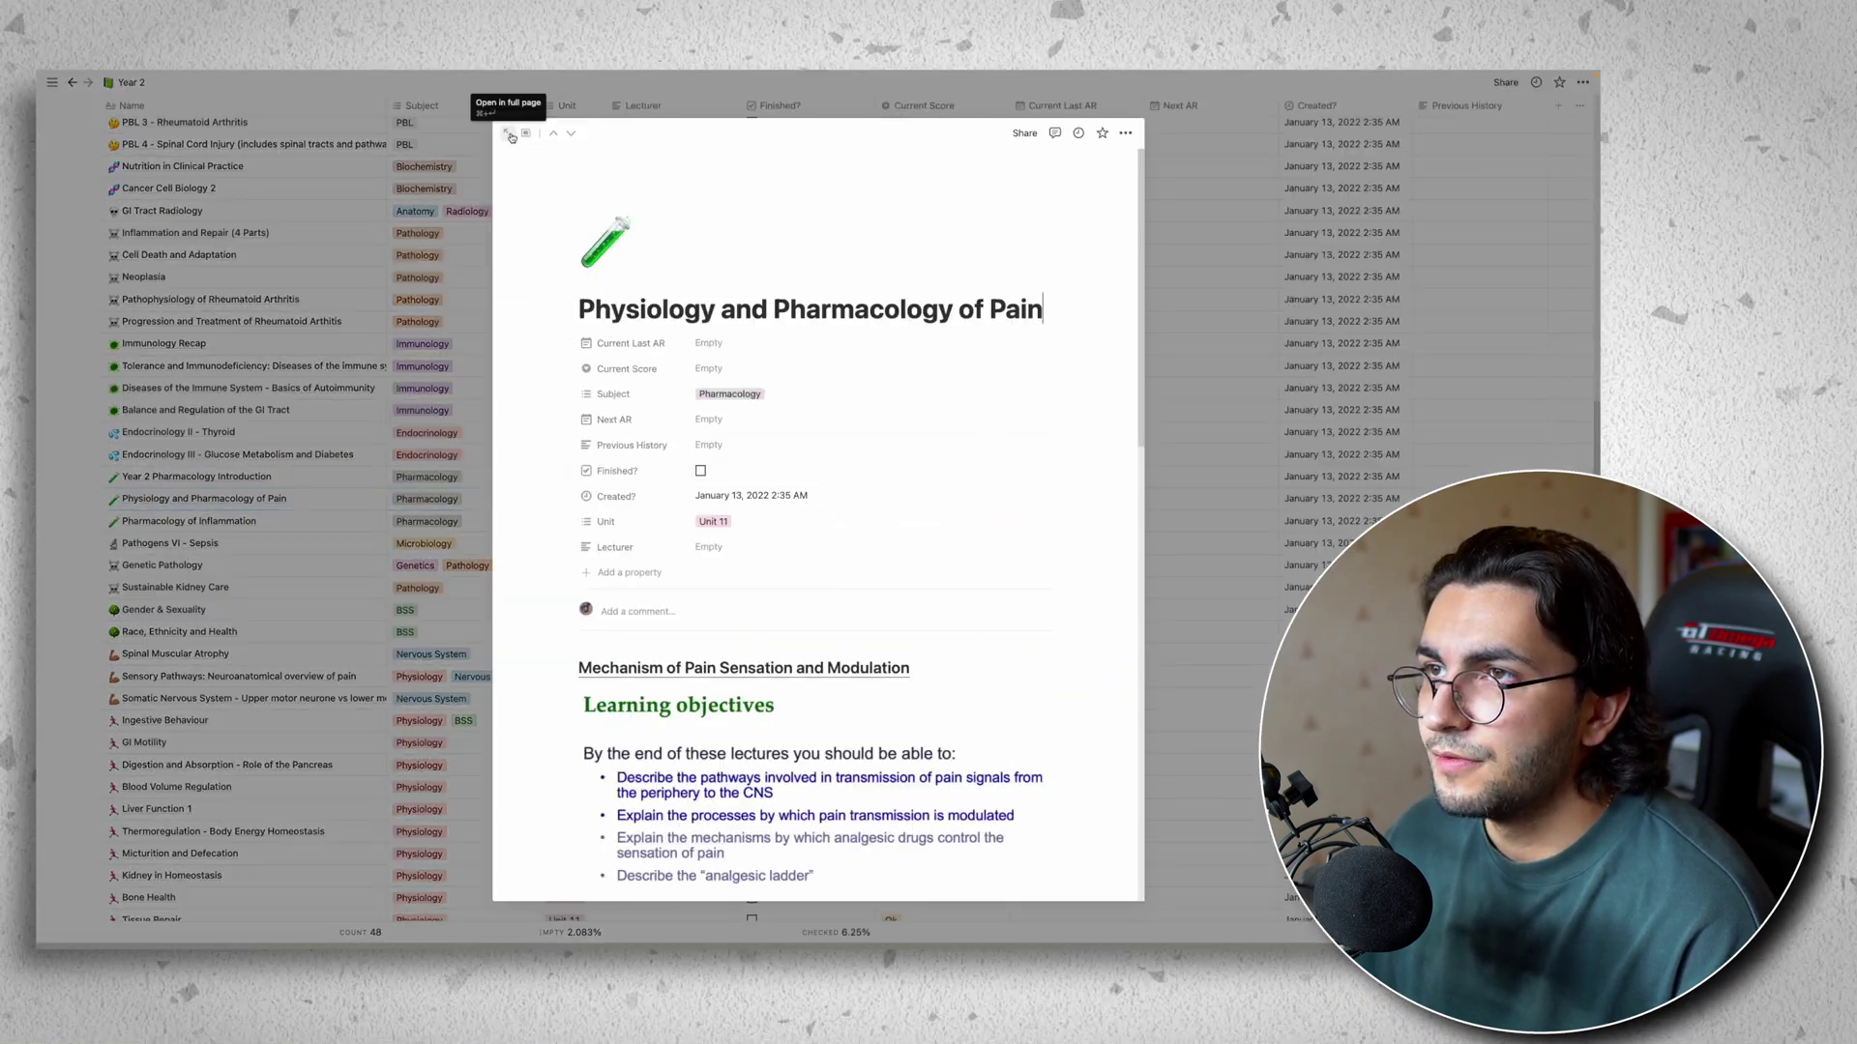
- Collapse the two-types-of-pain question and expand the lecture to a full page
{"action": "scroll", "coordinate": [609, 464], "scroll_direction": "down", "scroll_amount": 5}
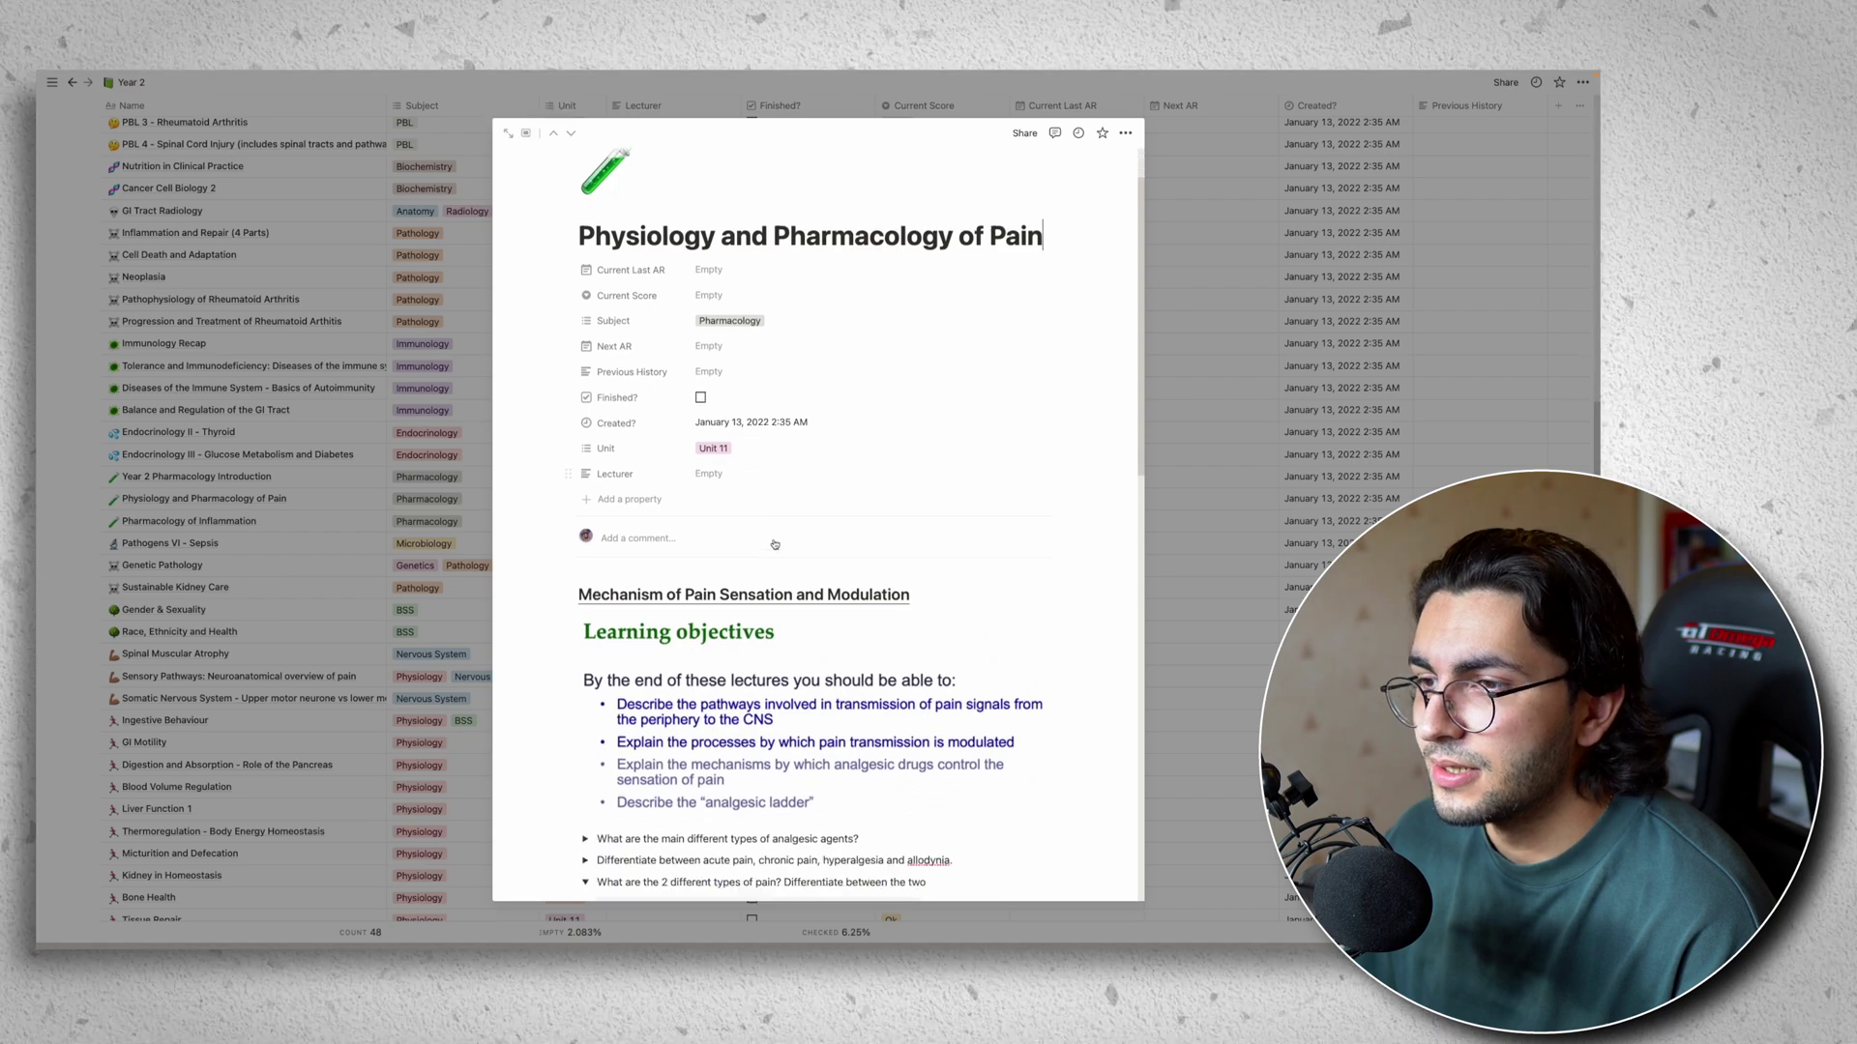
{"action": "left_click", "coordinate": [584, 439]}
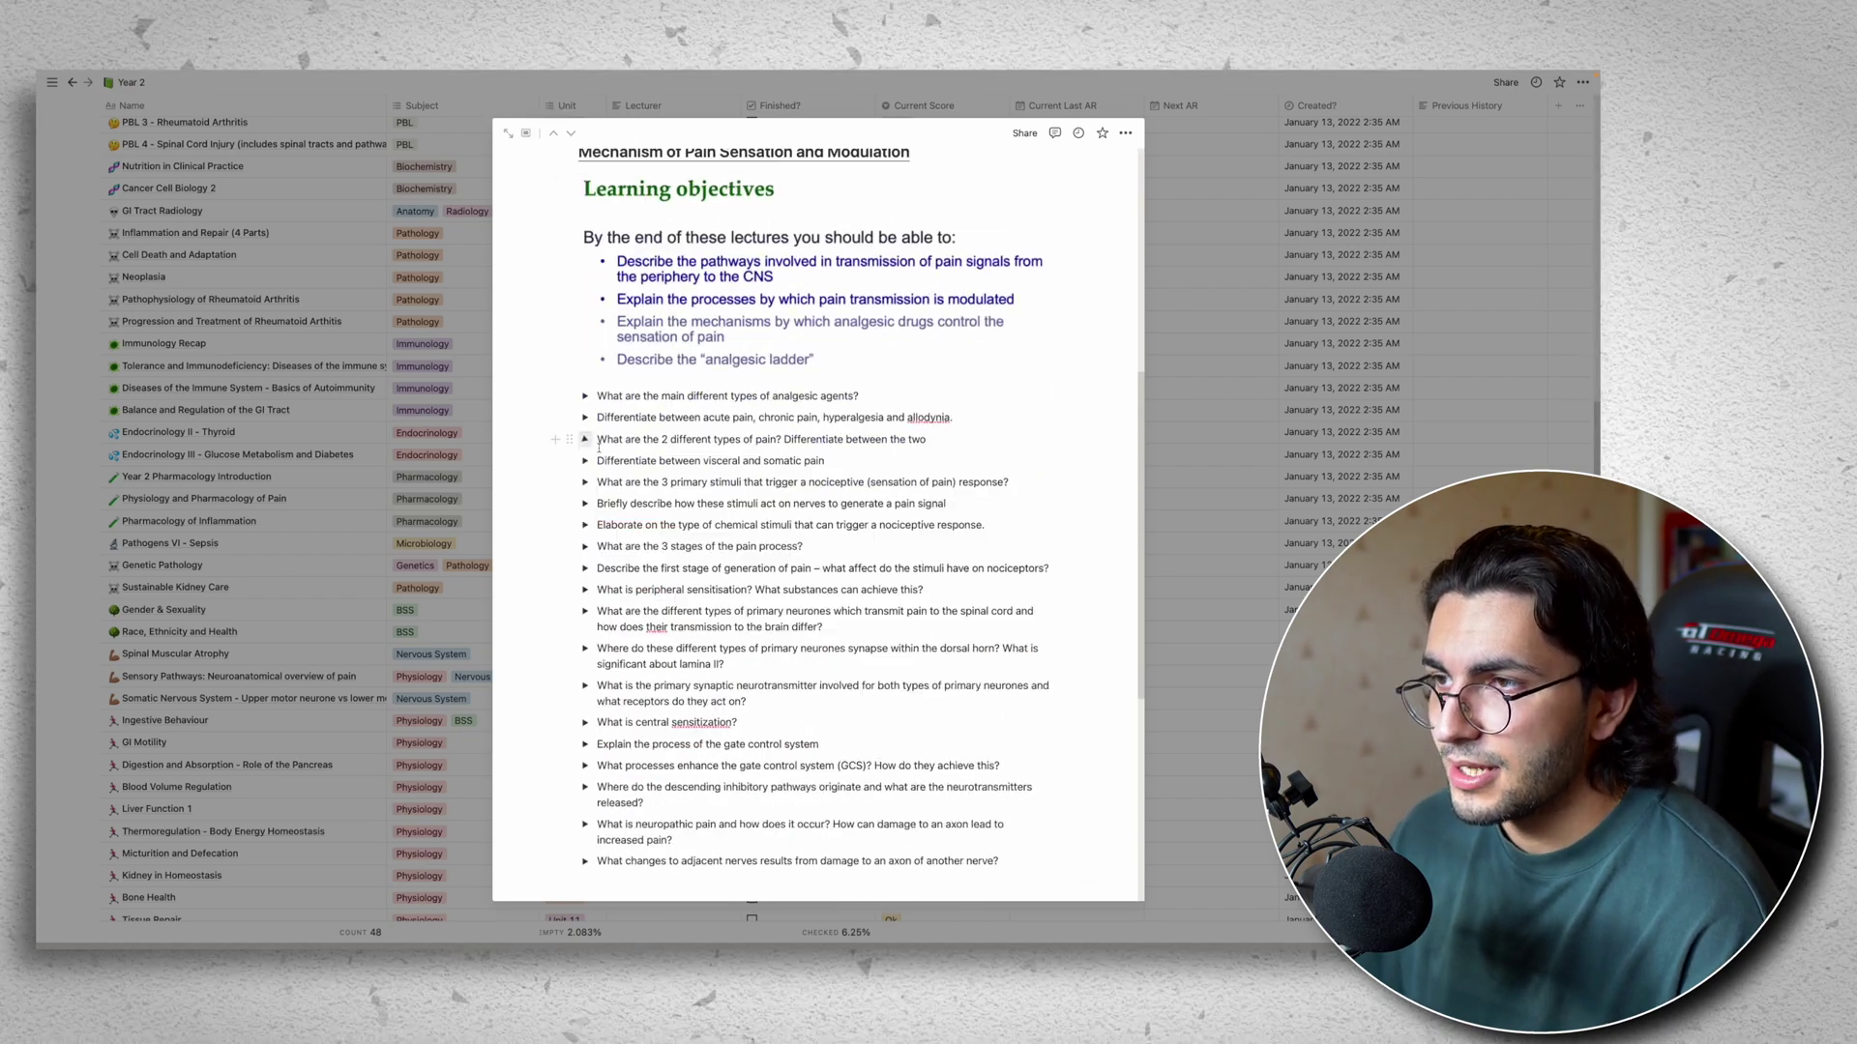
{"action": "scroll", "coordinate": [581, 436], "scroll_direction": "down", "scroll_amount": 5}
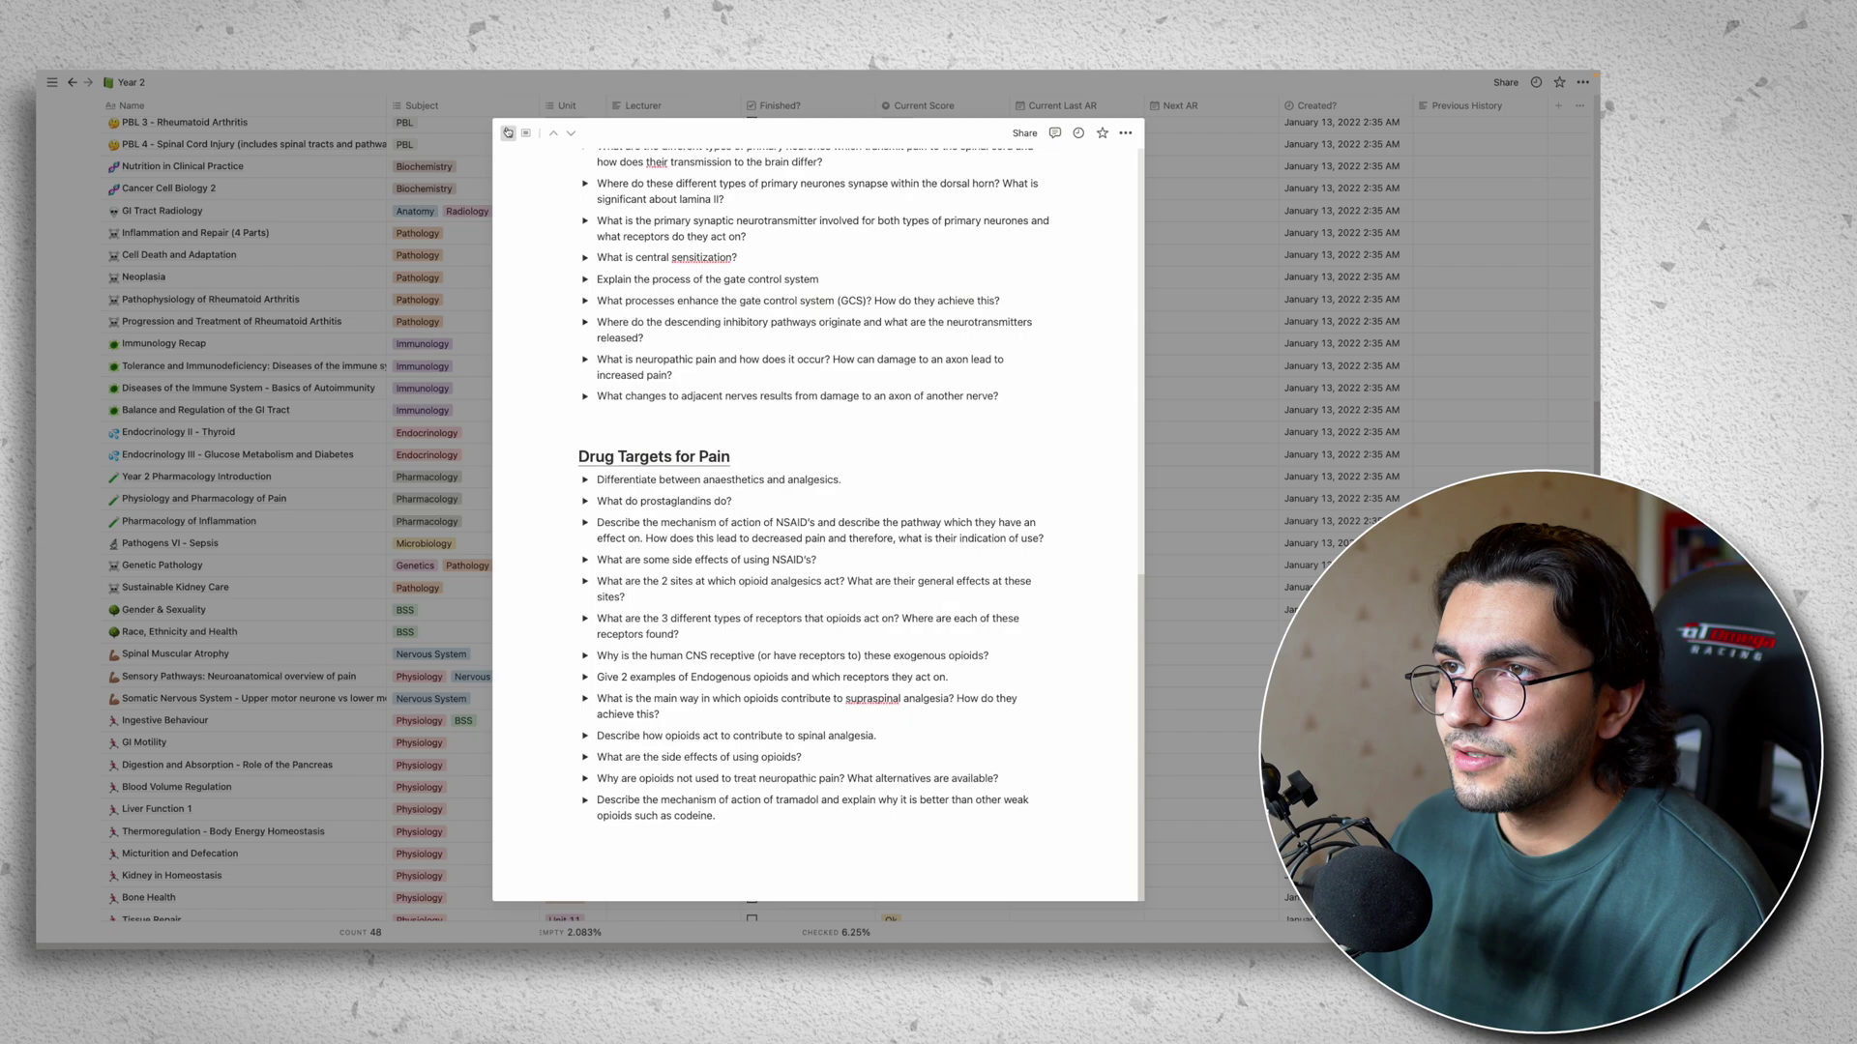
{"action": "left_click", "coordinate": [507, 133]}
{"action": "scroll", "coordinate": [815, 614], "scroll_direction": "down", "scroll_amount": 5}
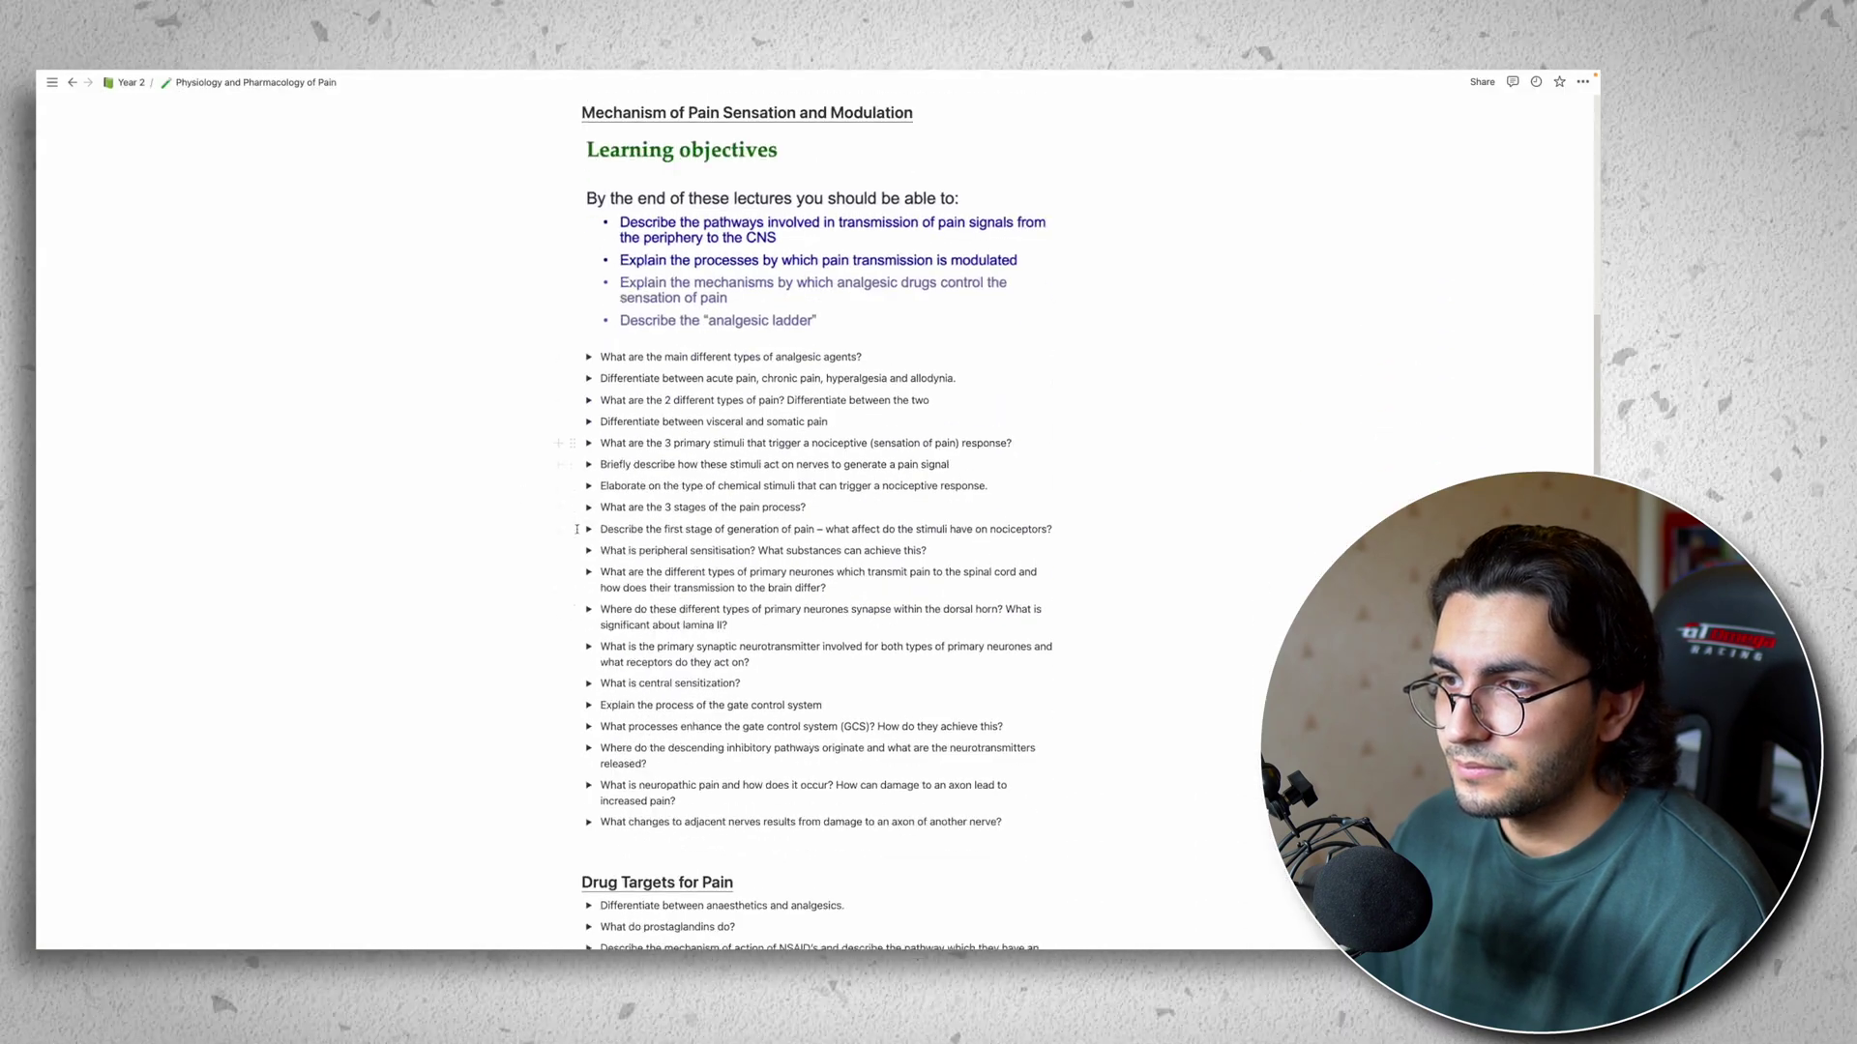
- Reveal and hide answers on pain stimuli, chemical nociception triggers and the synaptic neurotransmitter
{"action": "left_click", "coordinate": [587, 448]}
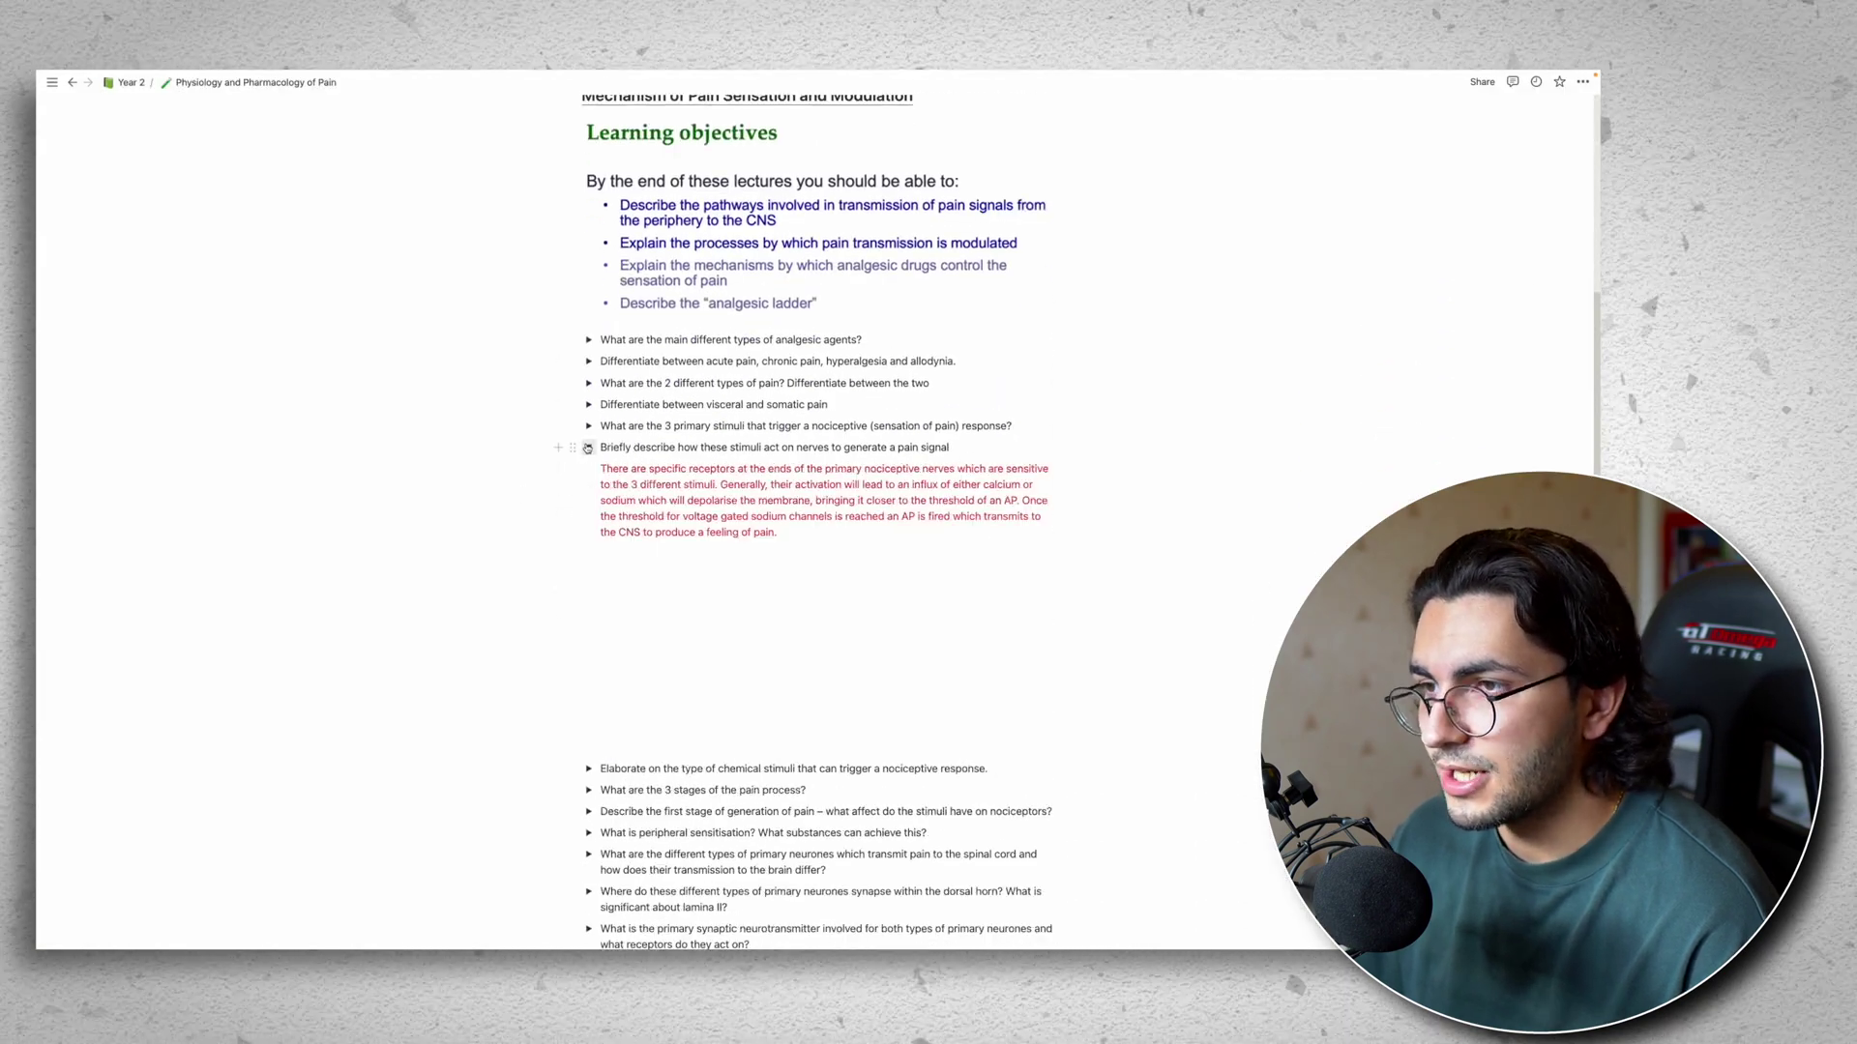
{"action": "left_click", "coordinate": [587, 447]}
{"action": "left_click", "coordinate": [588, 470]}
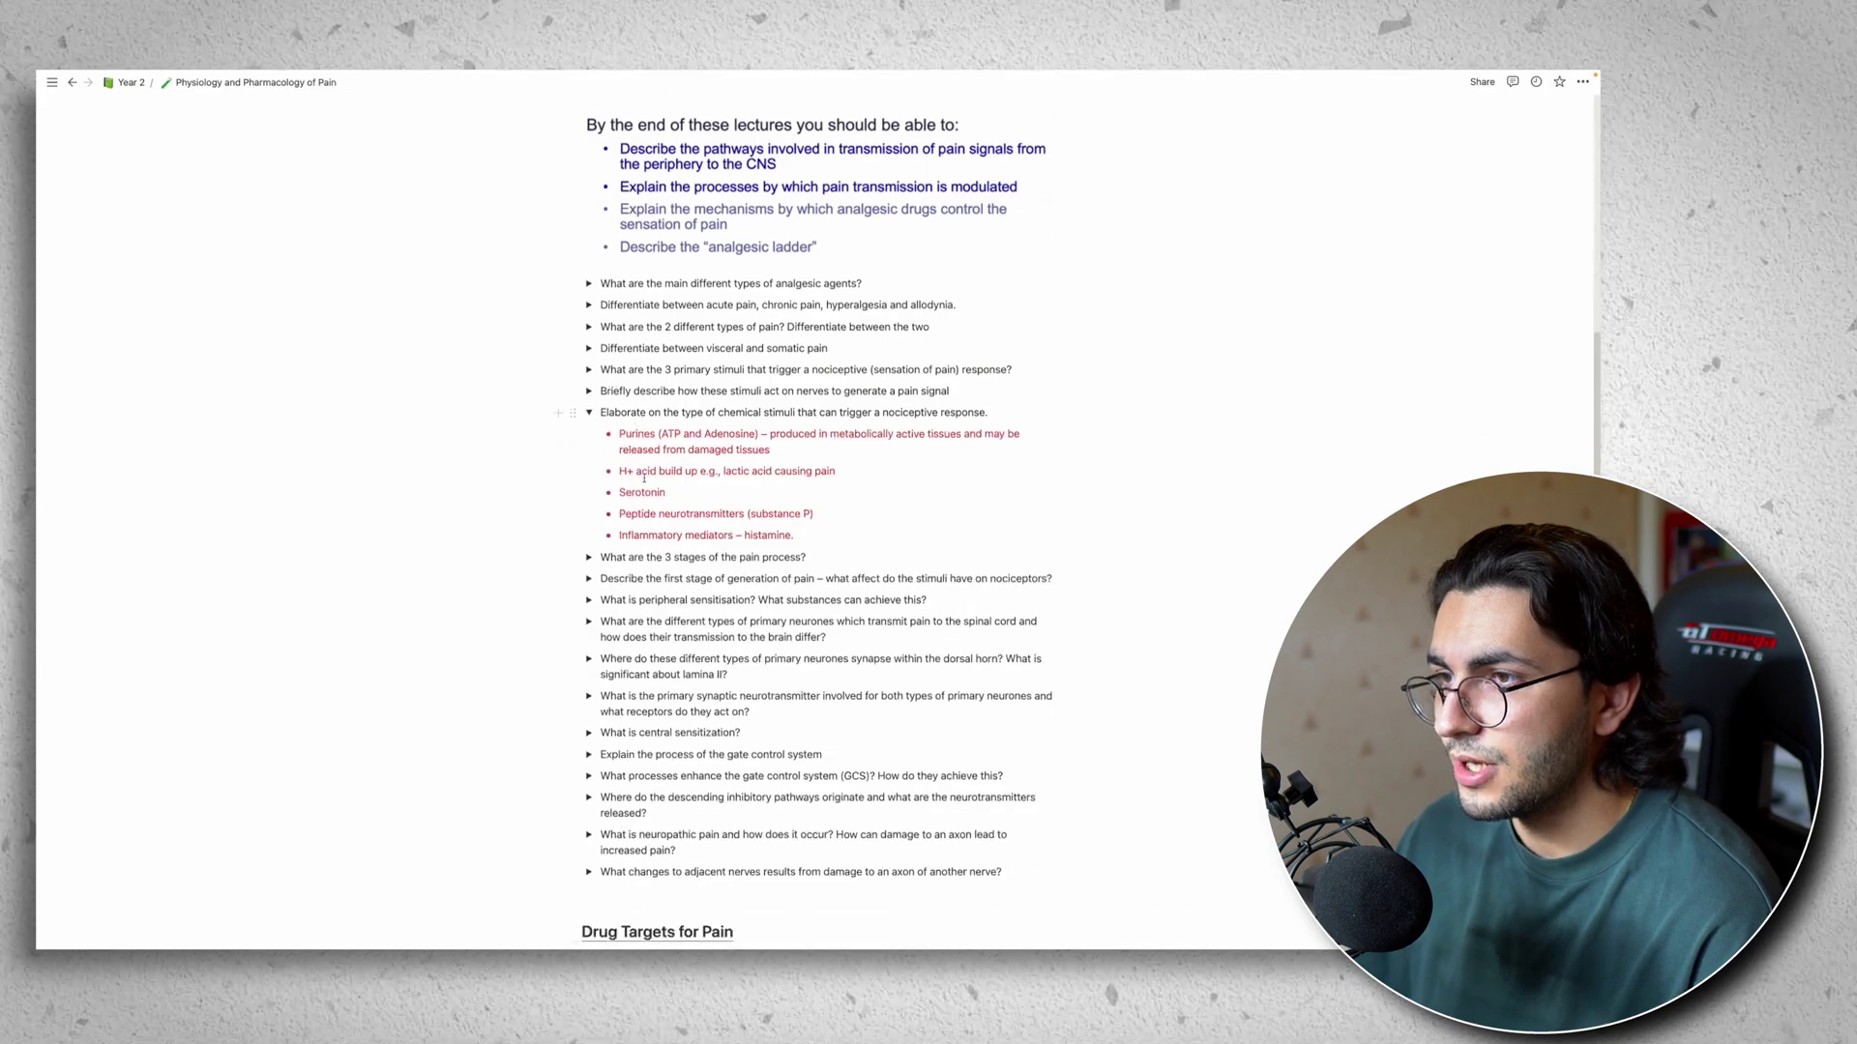
{"action": "left_click_drag", "start_coordinate": [798, 579], "coordinate": [614, 476]}
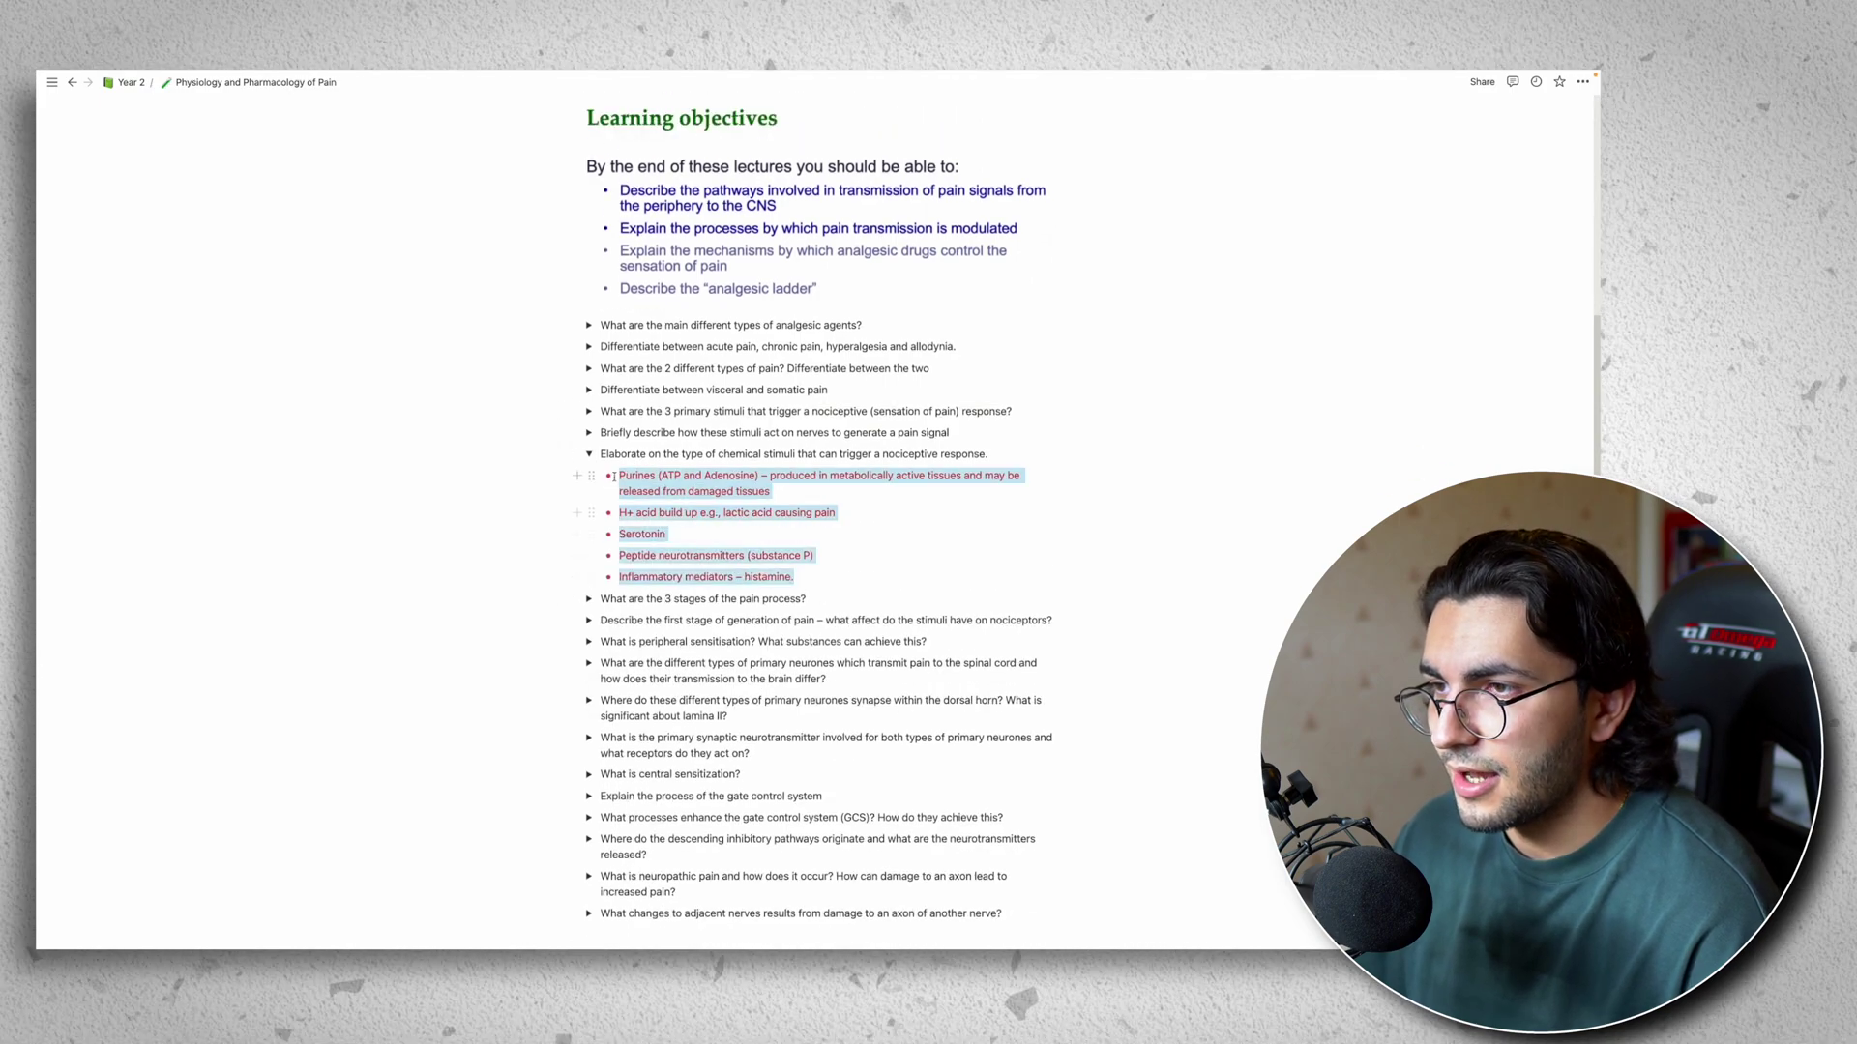
{"action": "left_click", "coordinate": [588, 455]}
{"action": "scroll", "coordinate": [589, 498], "scroll_direction": "down", "scroll_amount": 3}
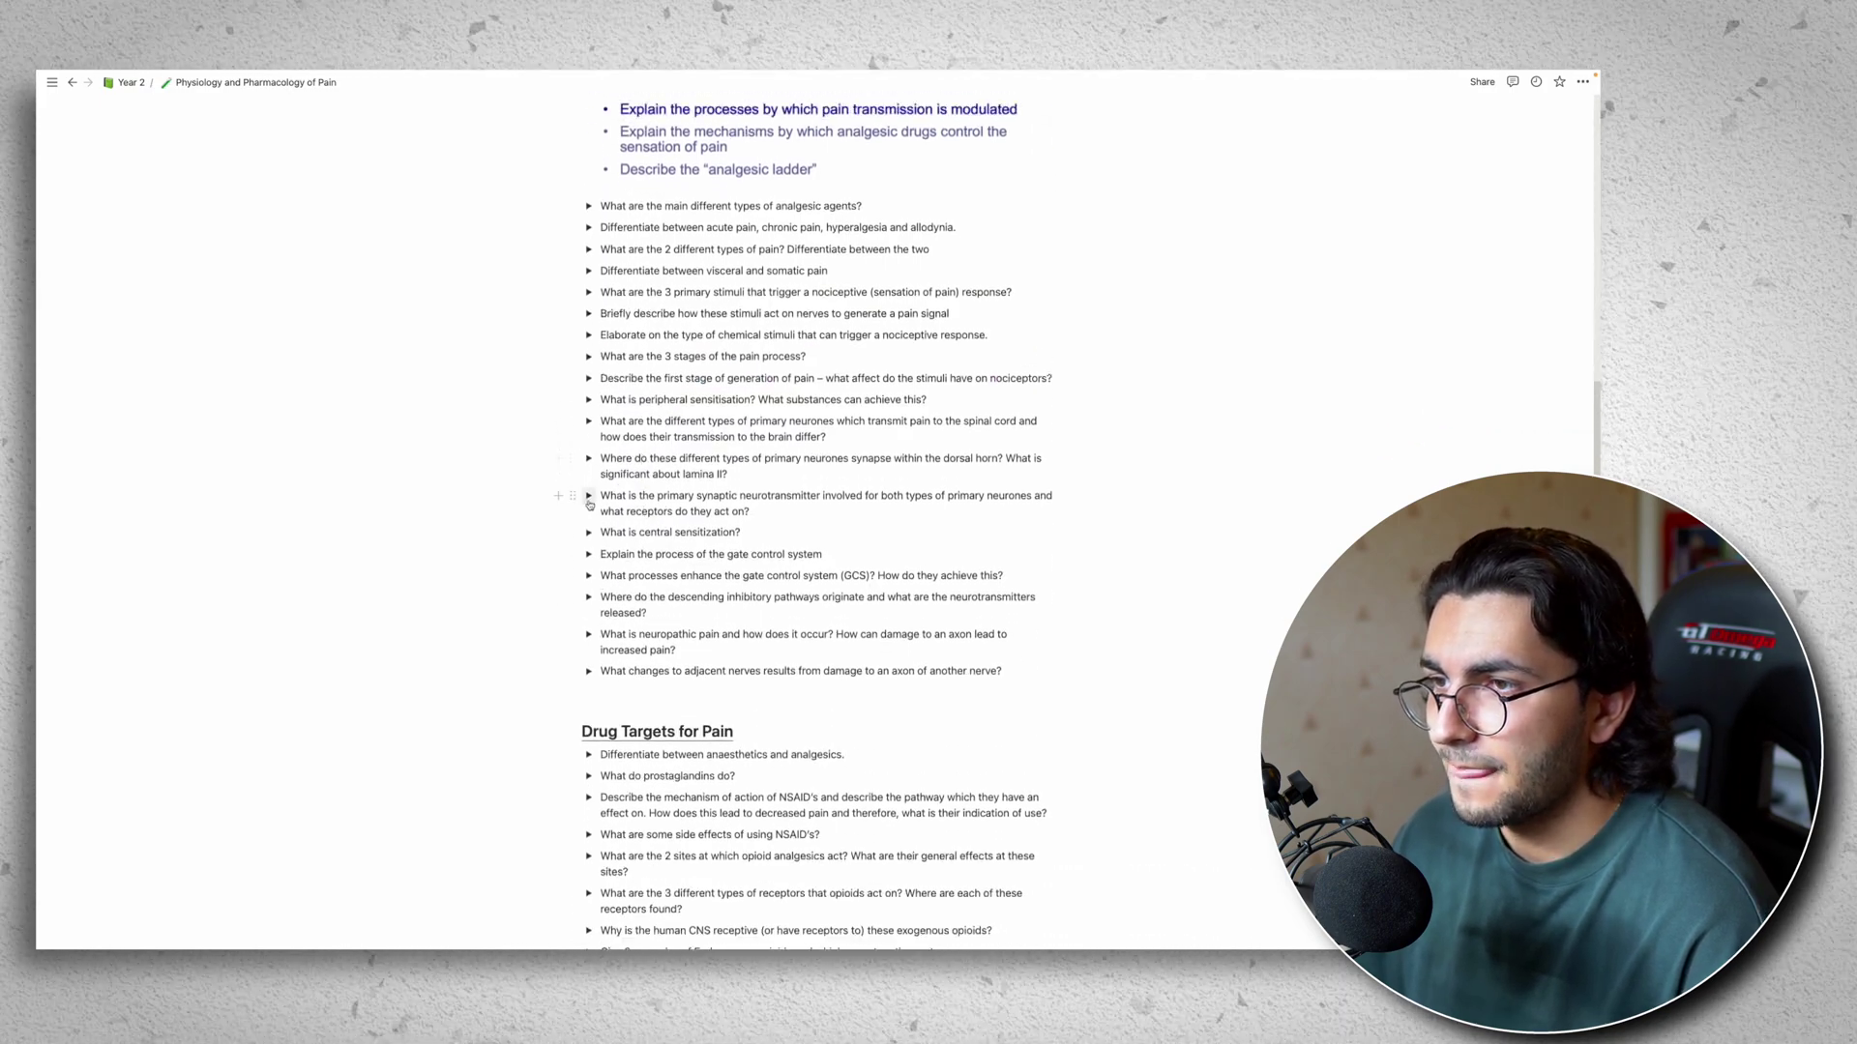
{"action": "left_click", "coordinate": [589, 496]}
{"action": "left_click", "coordinate": [589, 497]}
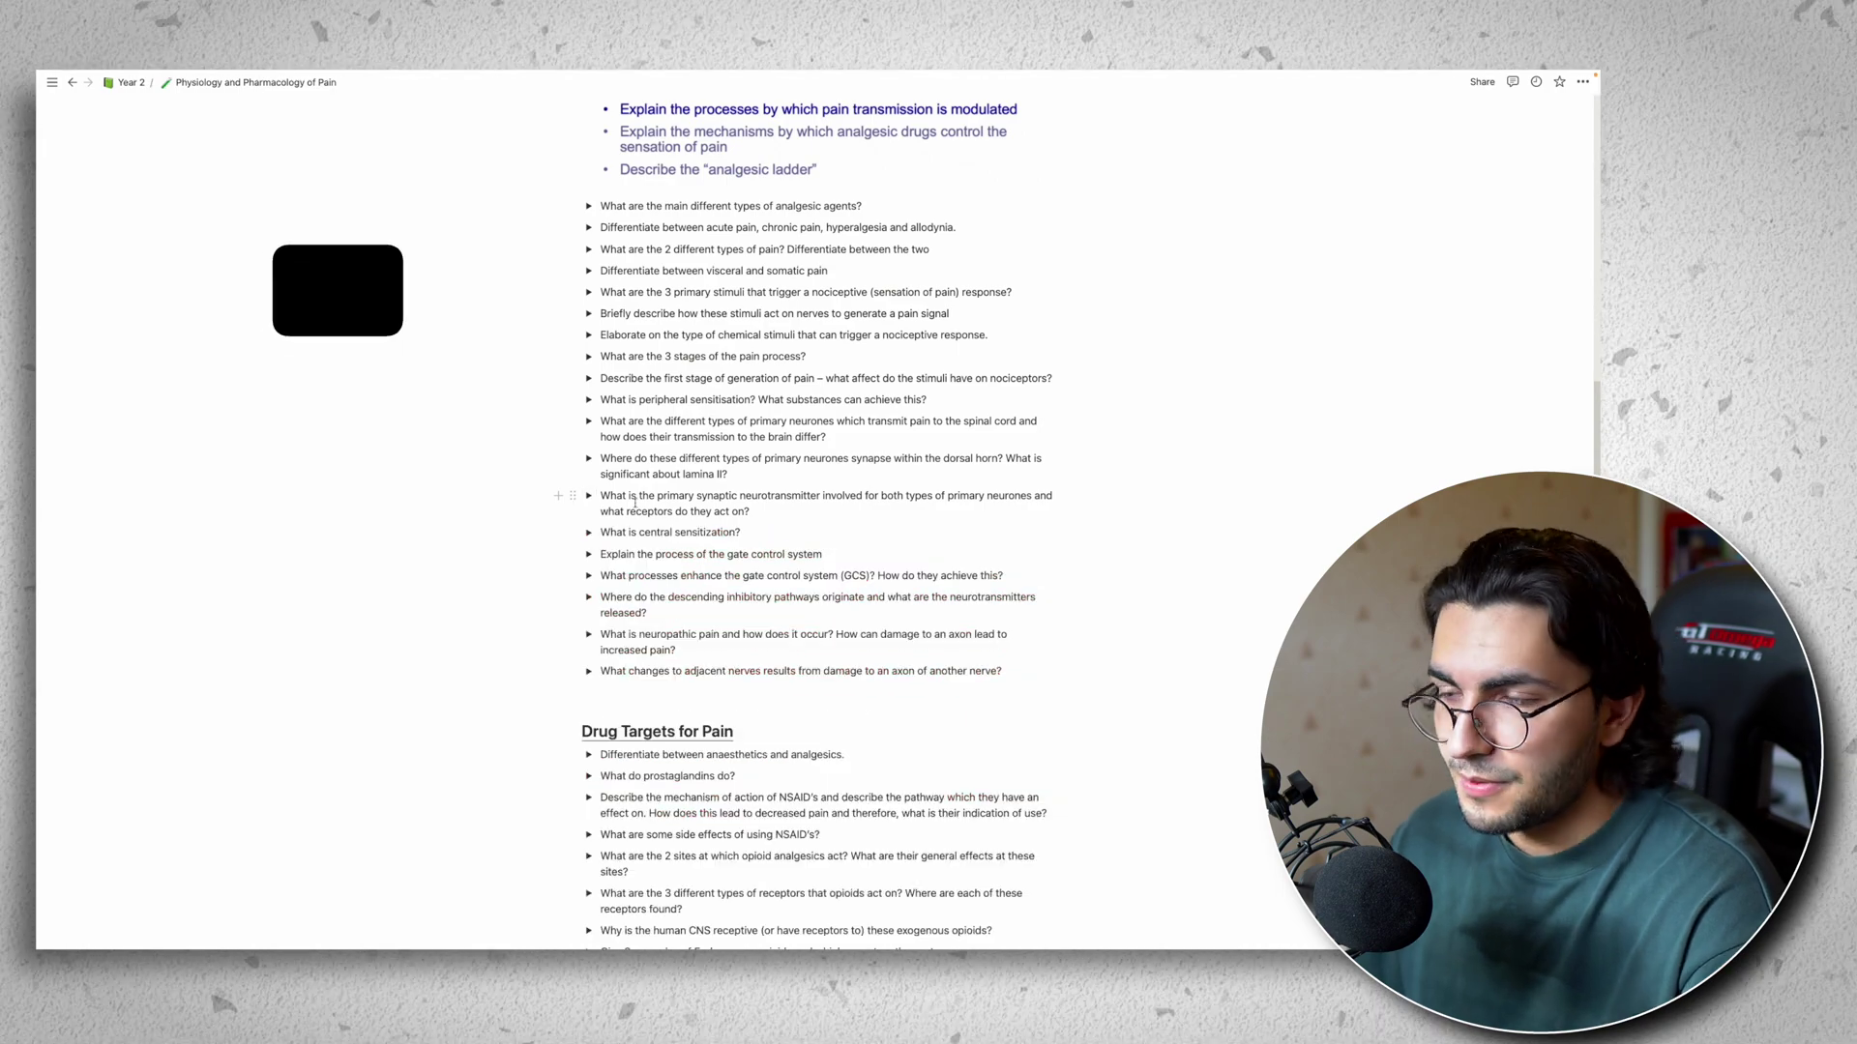
- Select all blocks to expand every question toggle at once, then collapse them again
{"action": "key", "text": "super+a"}
{"action": "scroll", "coordinate": [635, 495], "scroll_direction": "up", "scroll_amount": 2}
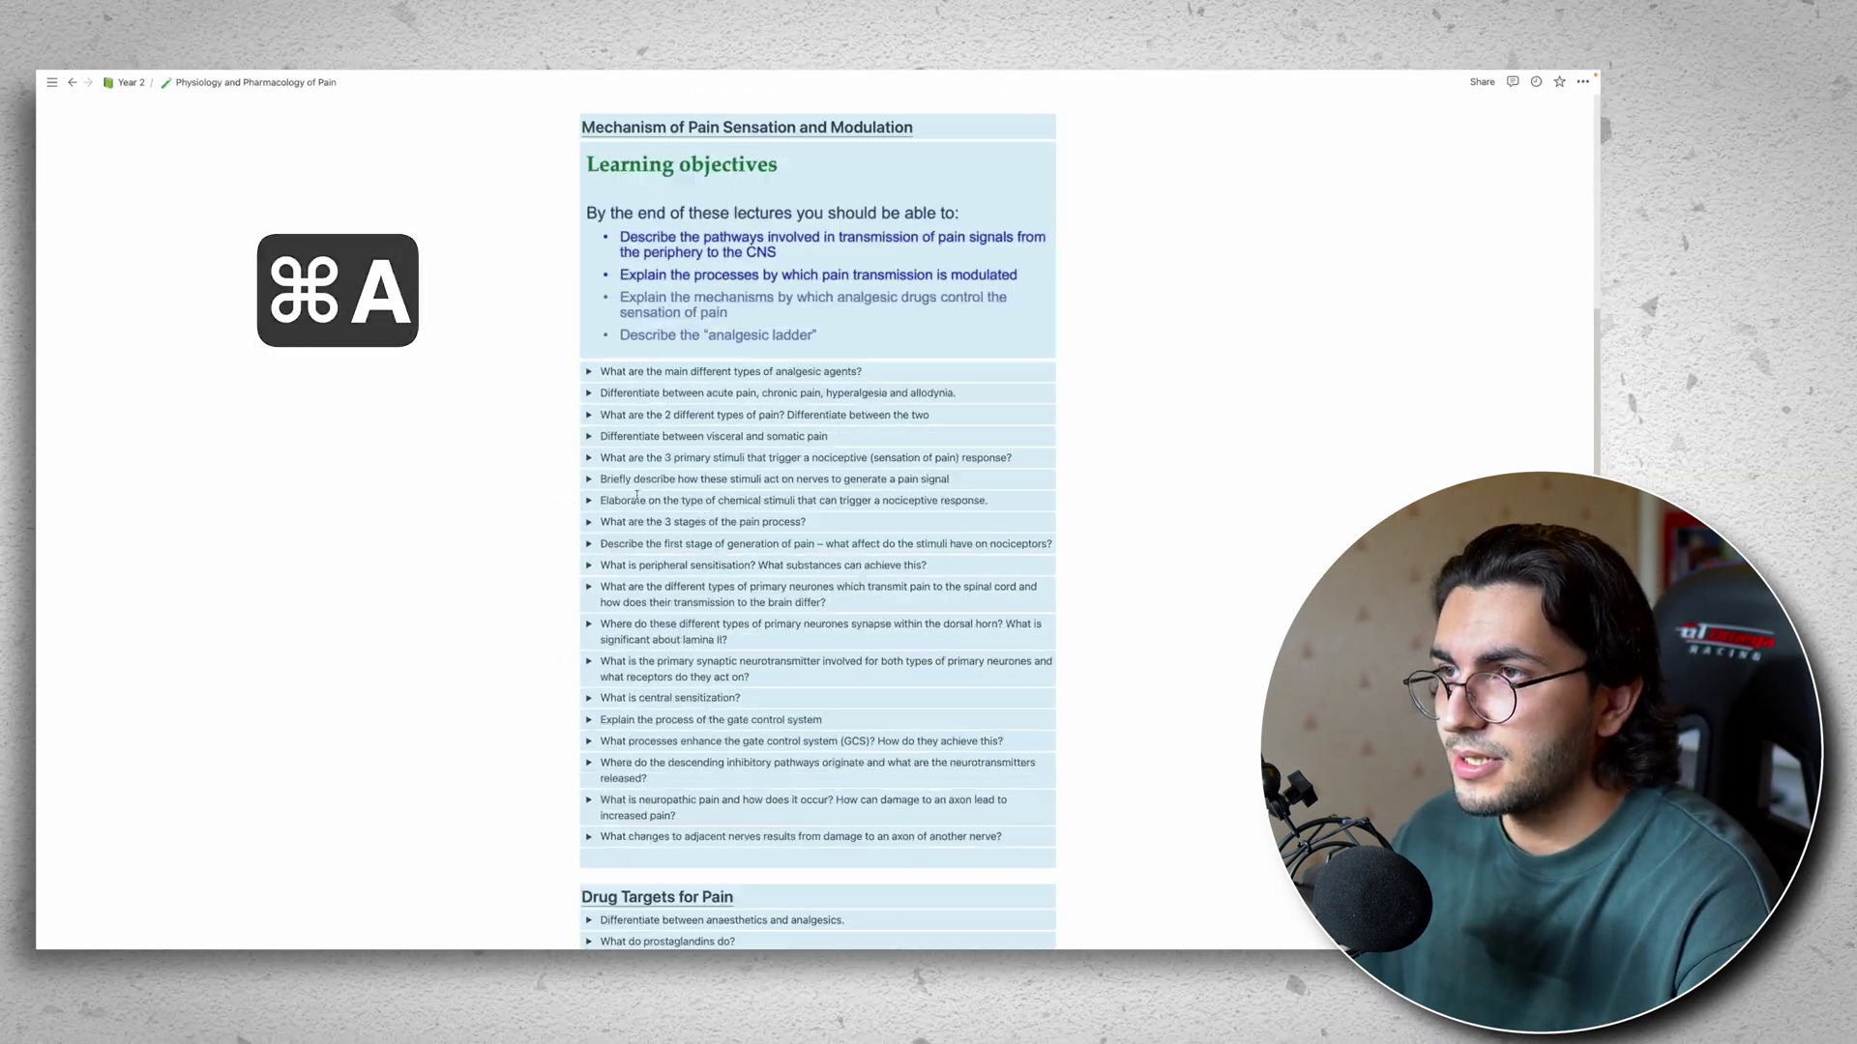
{"action": "left_click", "coordinate": [588, 393]}
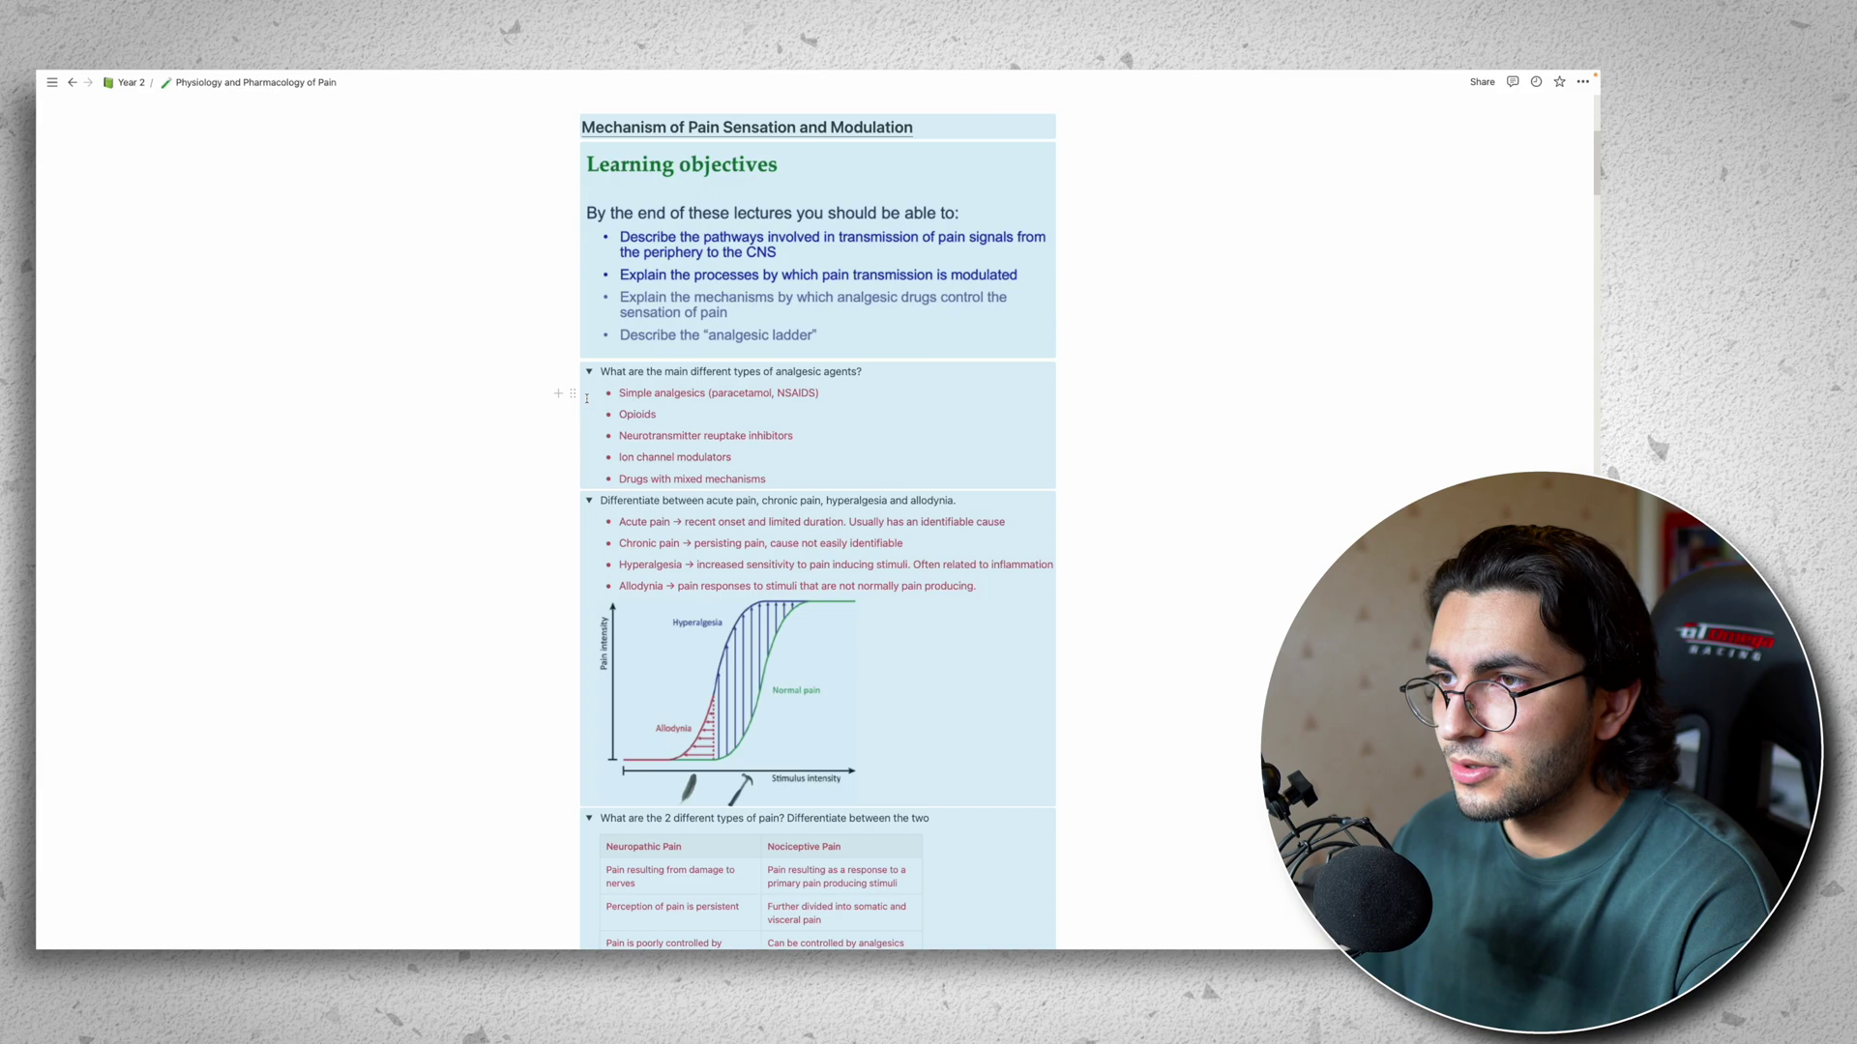
{"action": "scroll", "coordinate": [715, 539], "scroll_direction": "down", "scroll_amount": 15}
{"action": "scroll", "coordinate": [716, 539], "scroll_direction": "down", "scroll_amount": 15}
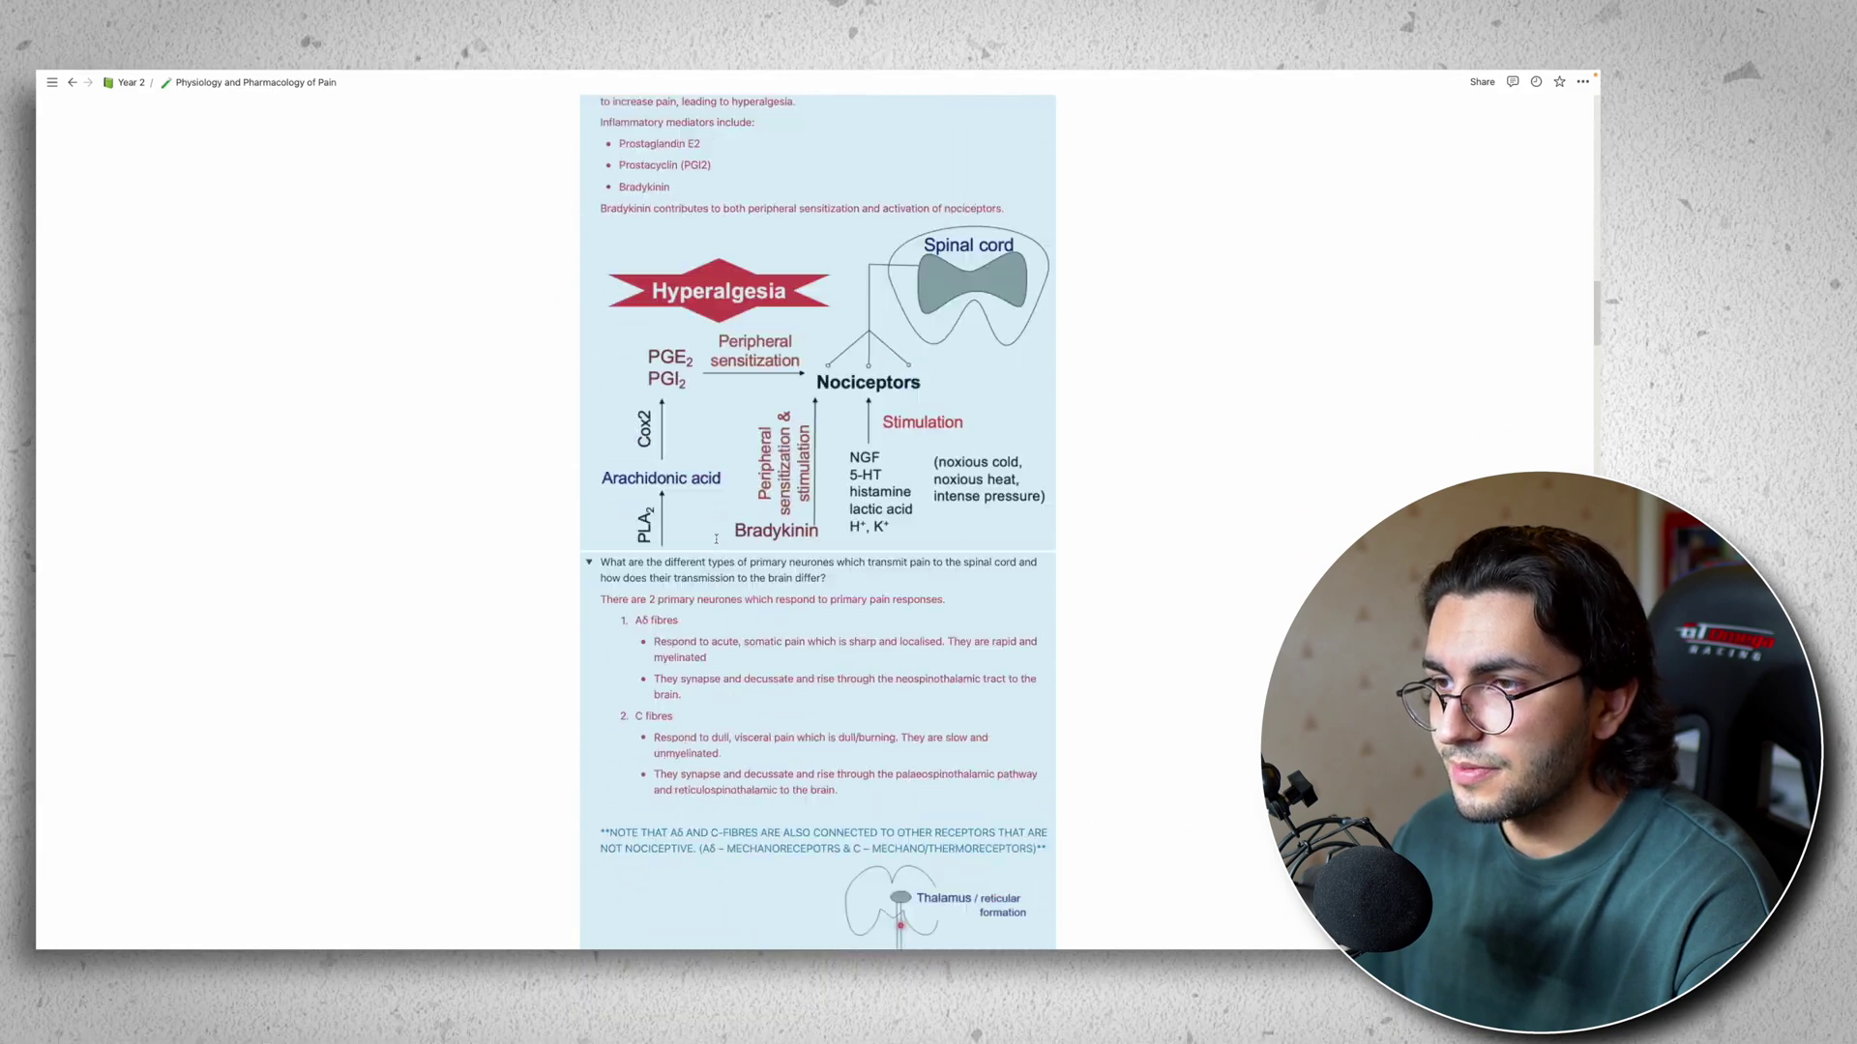
{"action": "left_click", "coordinate": [590, 508]}
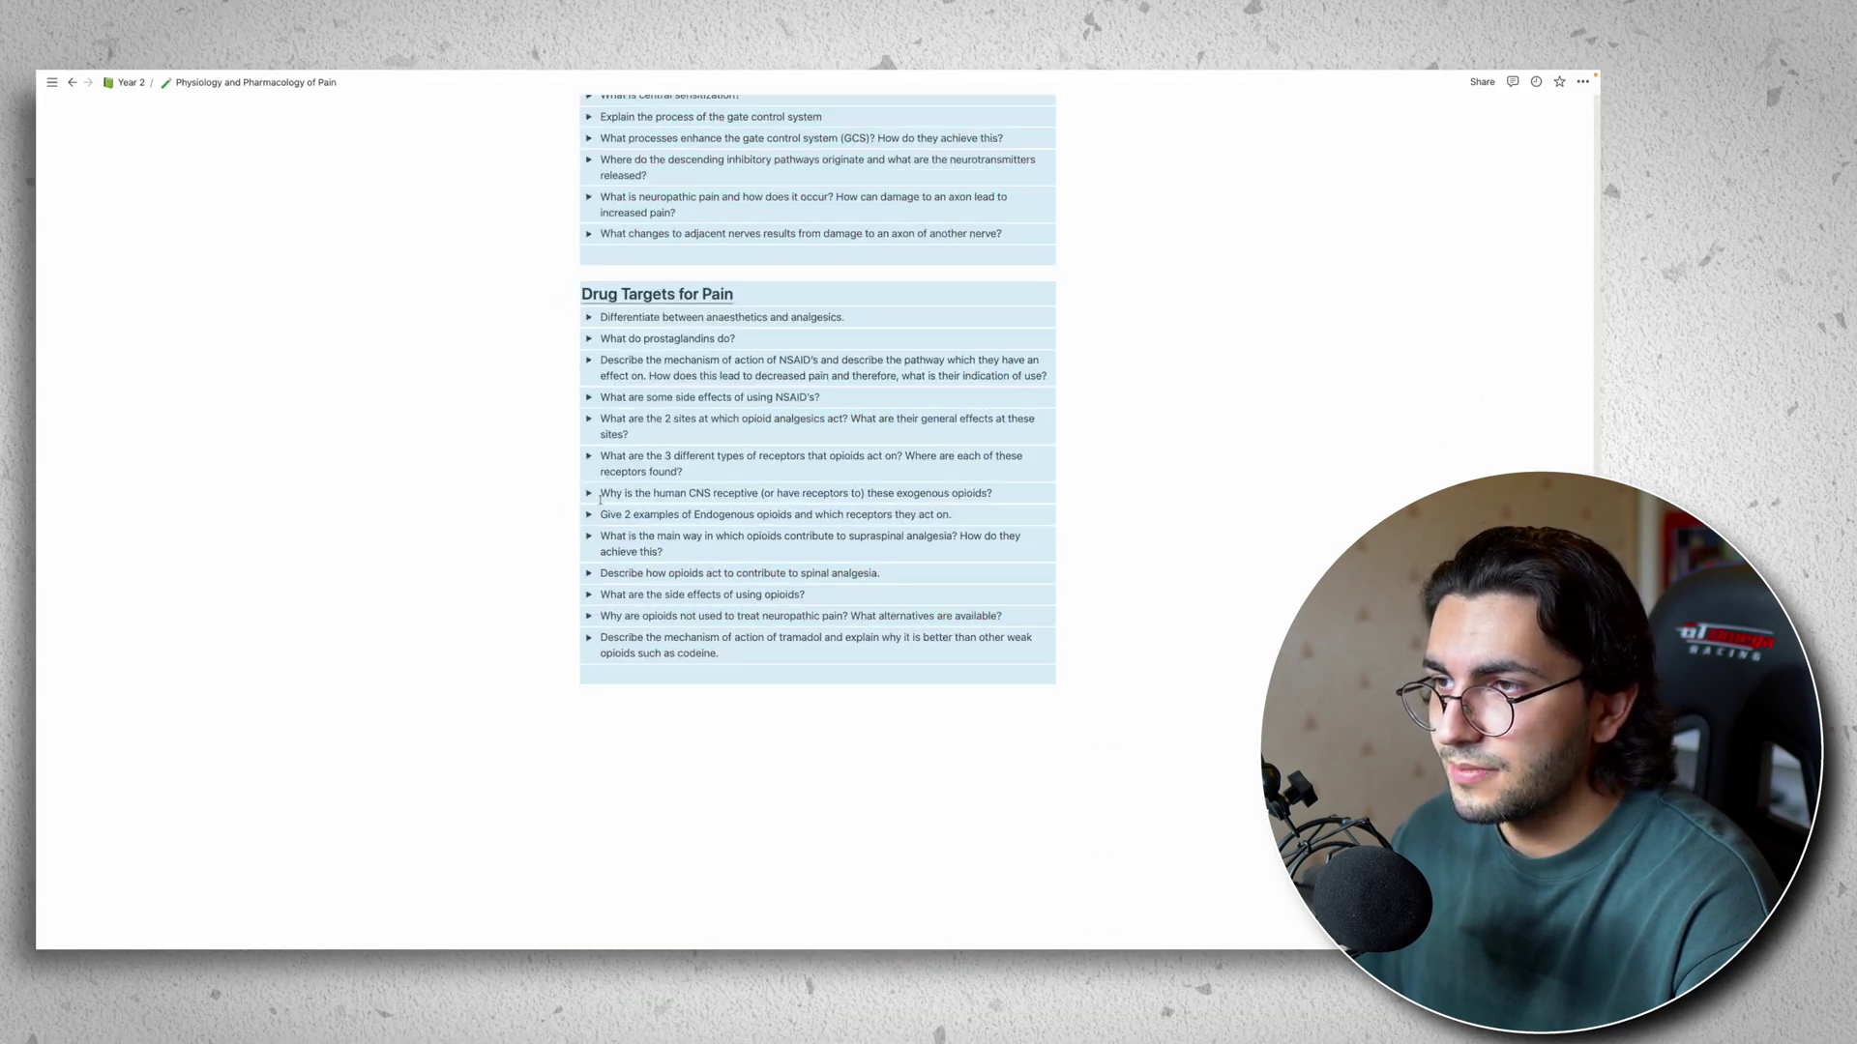
{"action": "scroll", "coordinate": [590, 509], "scroll_direction": "up", "scroll_amount": 20}
- Return to the Medics Notion page and browse Unit 3 Anatomy's Liver, Pancreas, Gall Bladder, and Spleen page
{"action": "key", "text": "ctrl+bracketleft"}
{"action": "scroll", "coordinate": [371, 472], "scroll_direction": "up", "scroll_amount": 1}
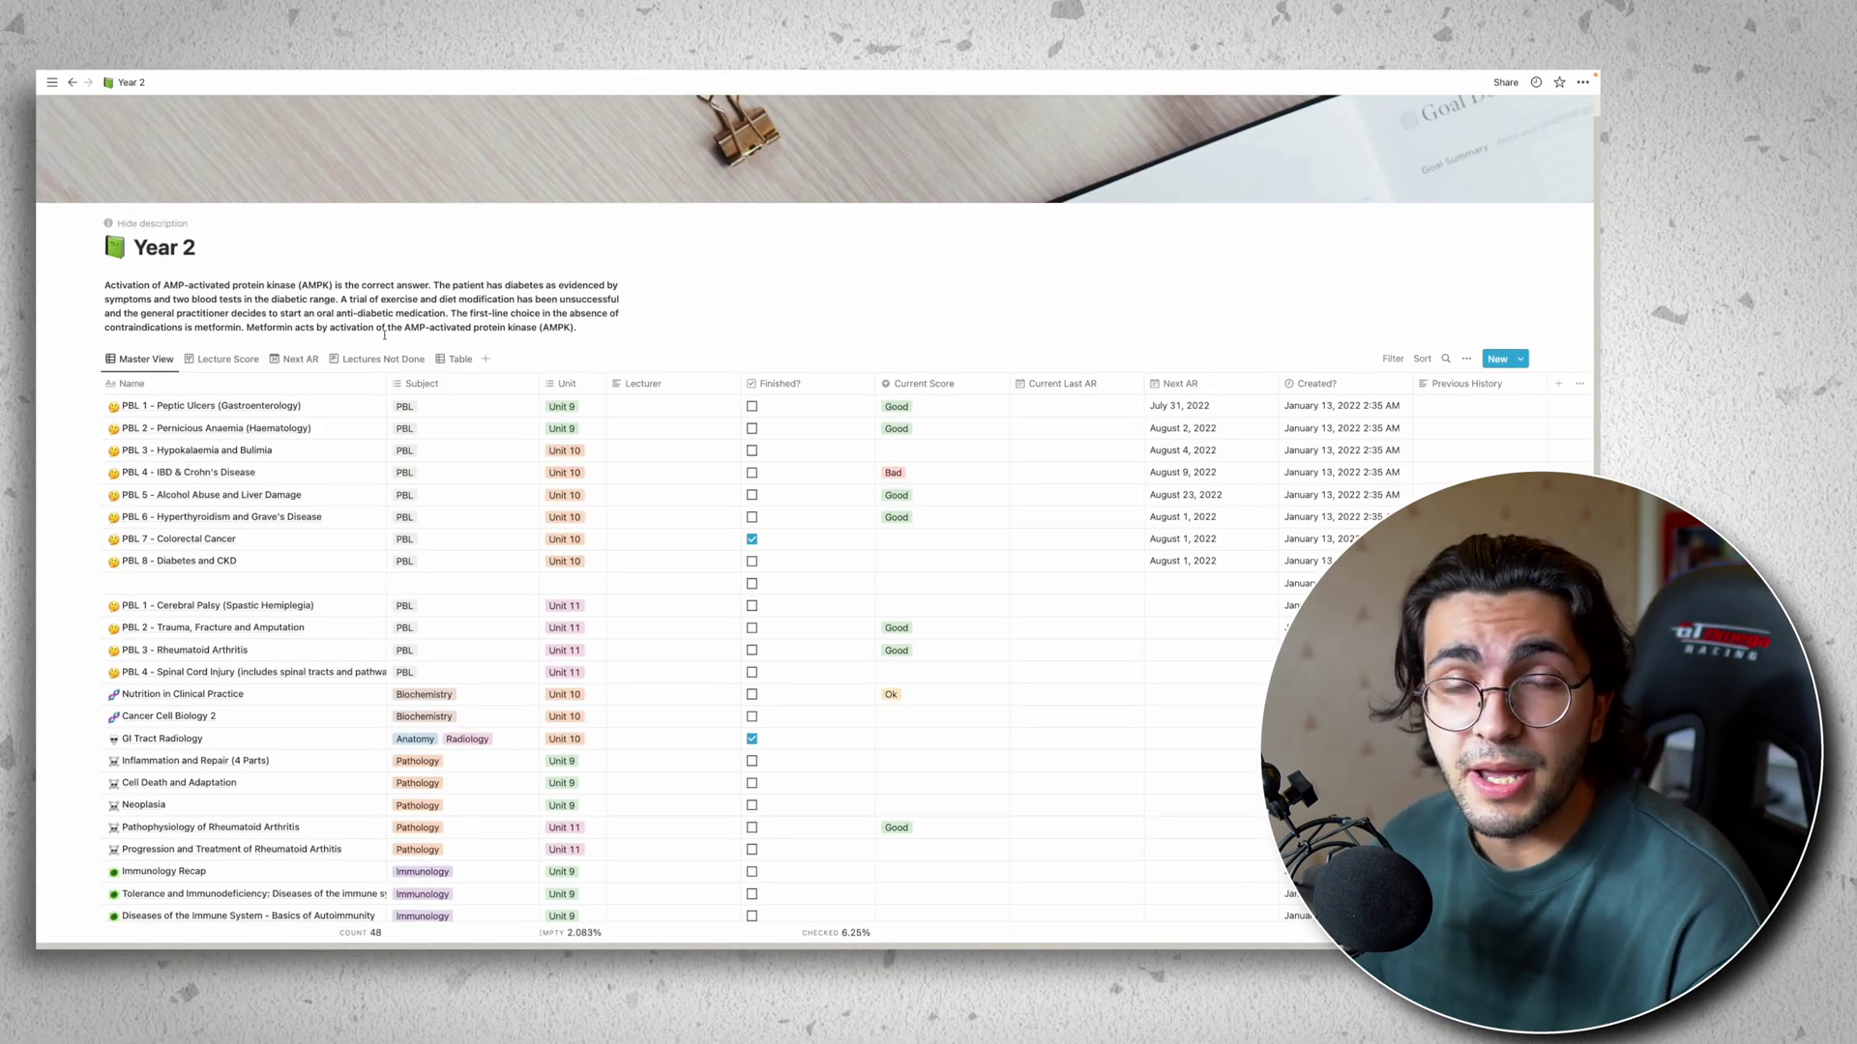
{"action": "key", "text": "ctrl+bracketleft"}
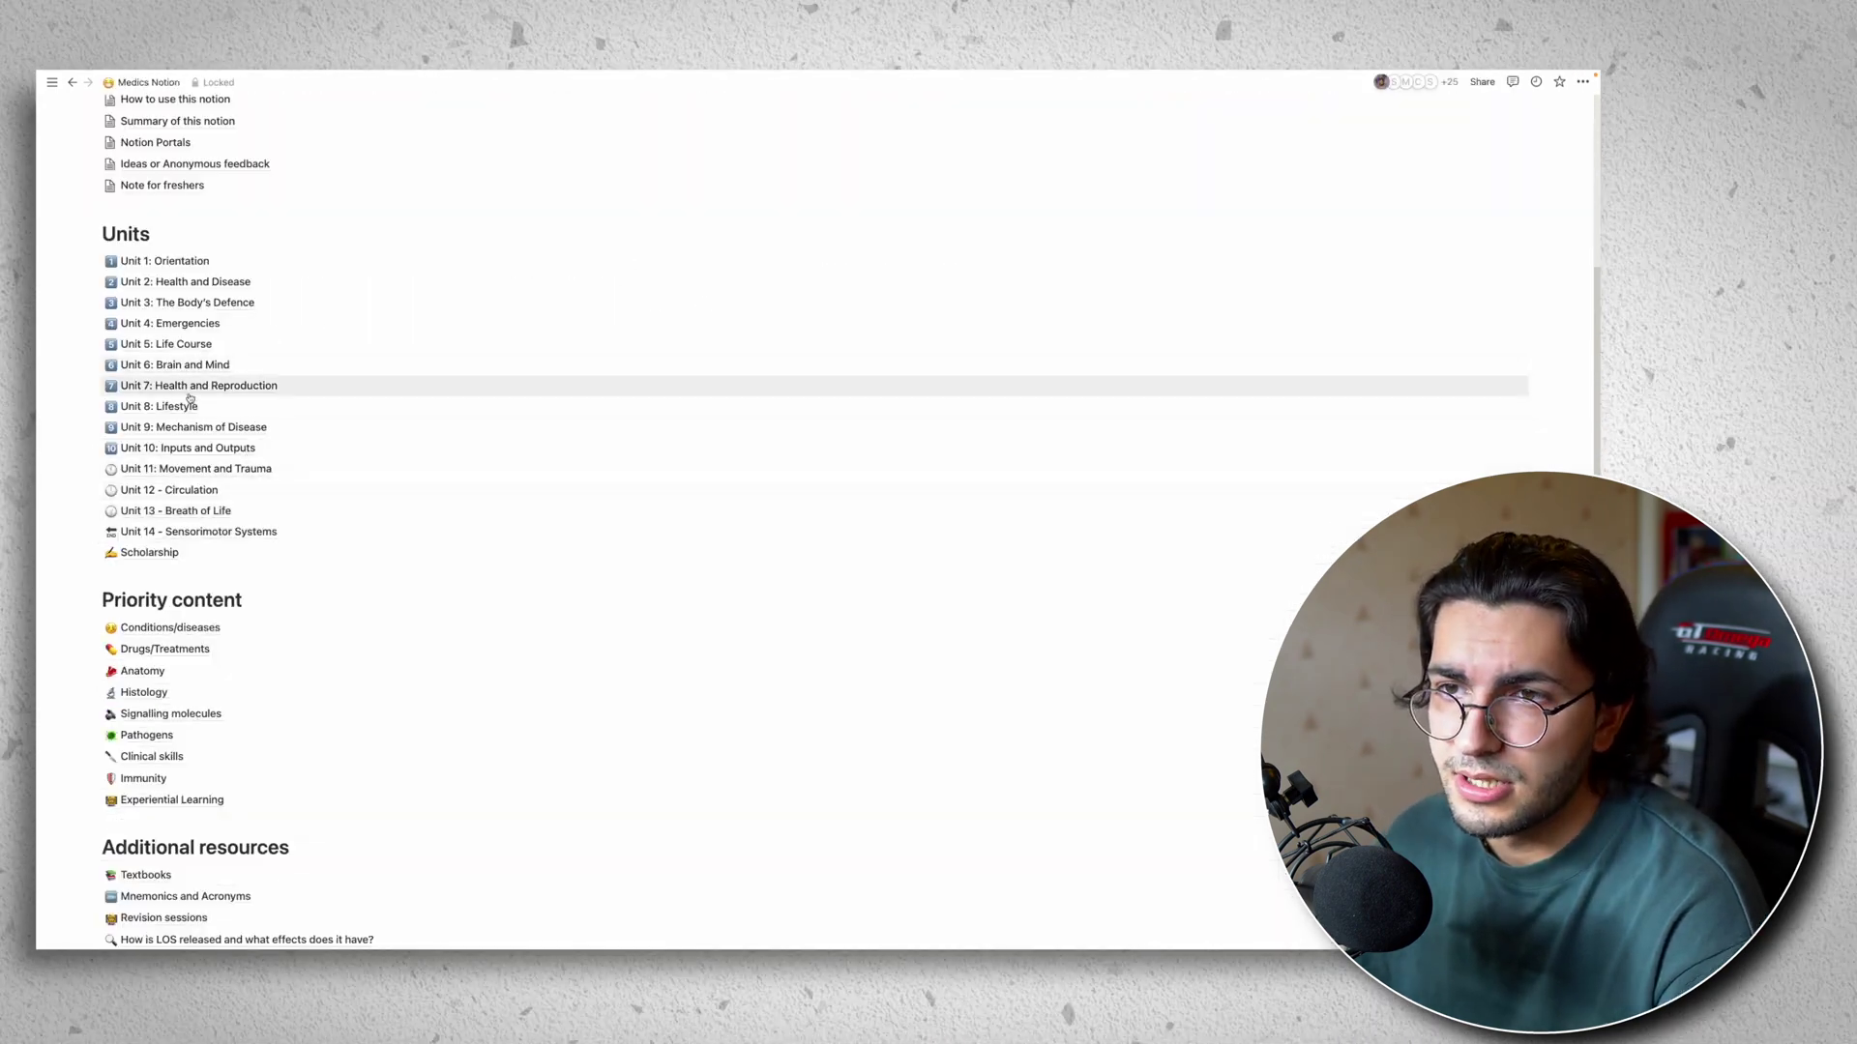
{"action": "left_click", "coordinate": [183, 304]}
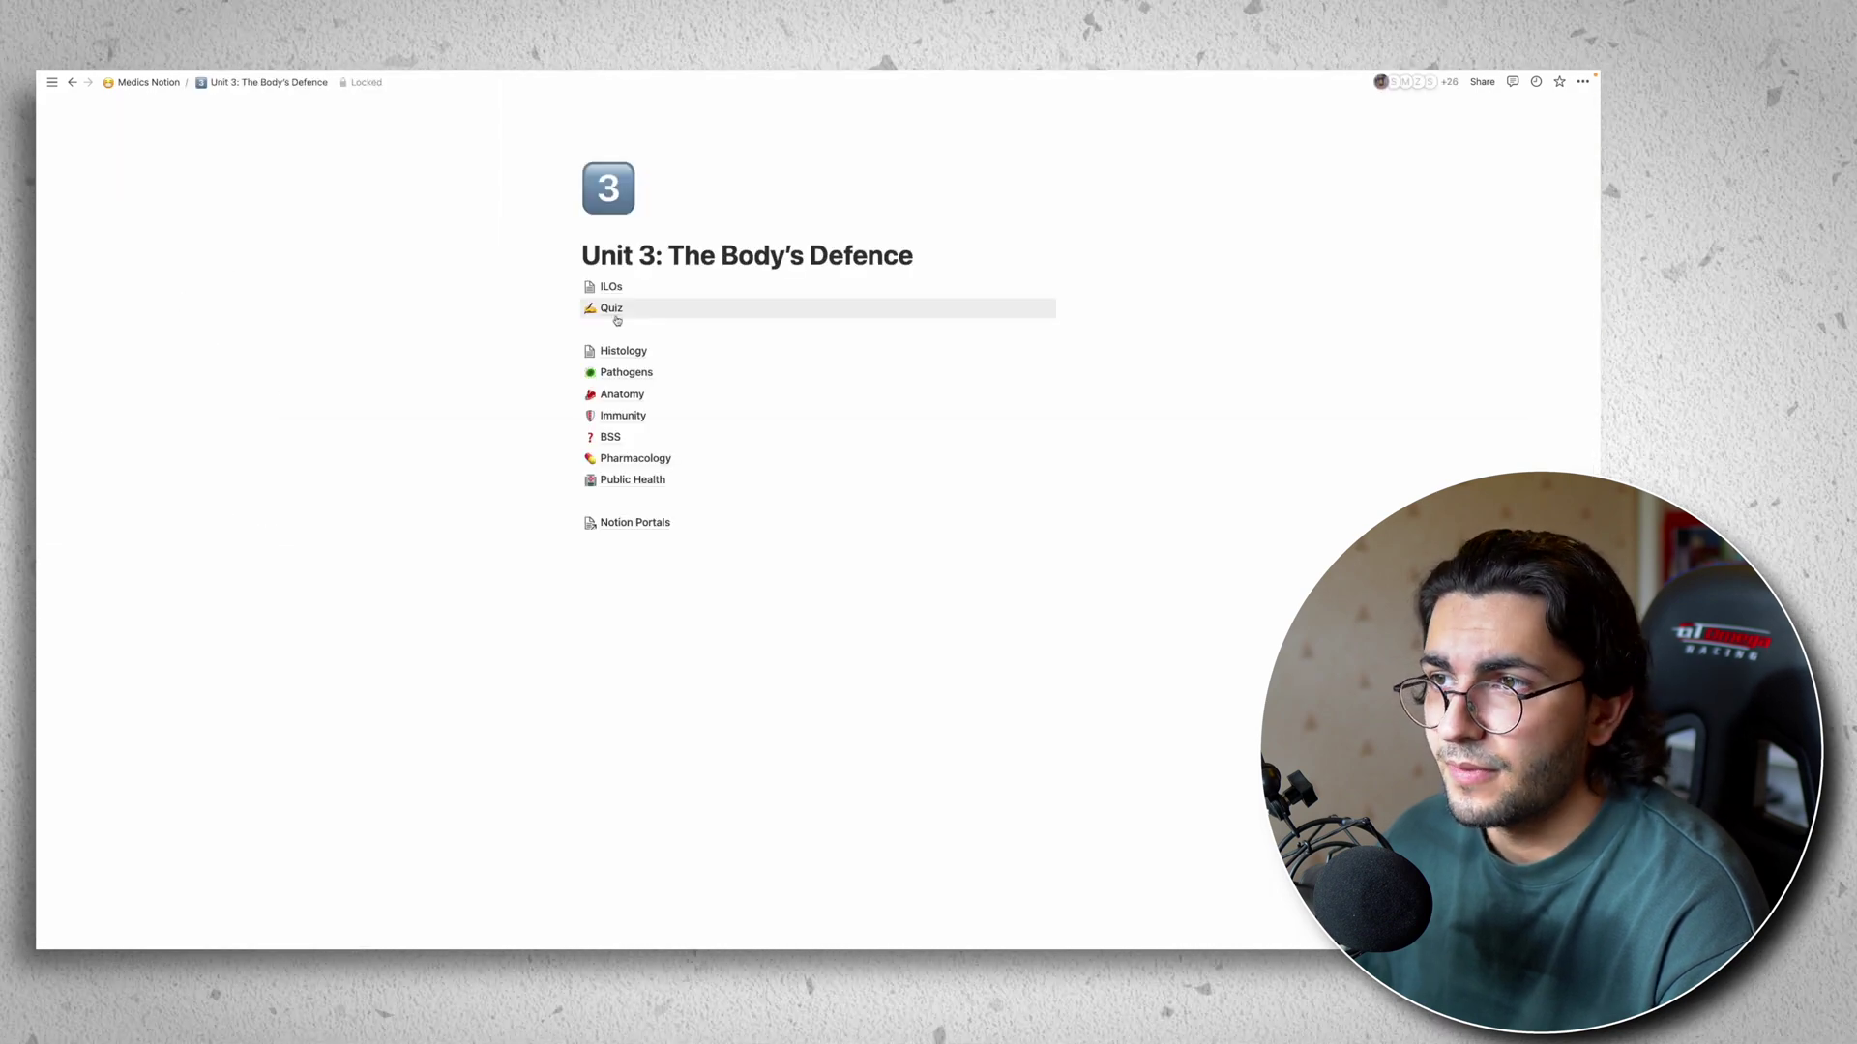
{"action": "left_click", "coordinate": [624, 395]}
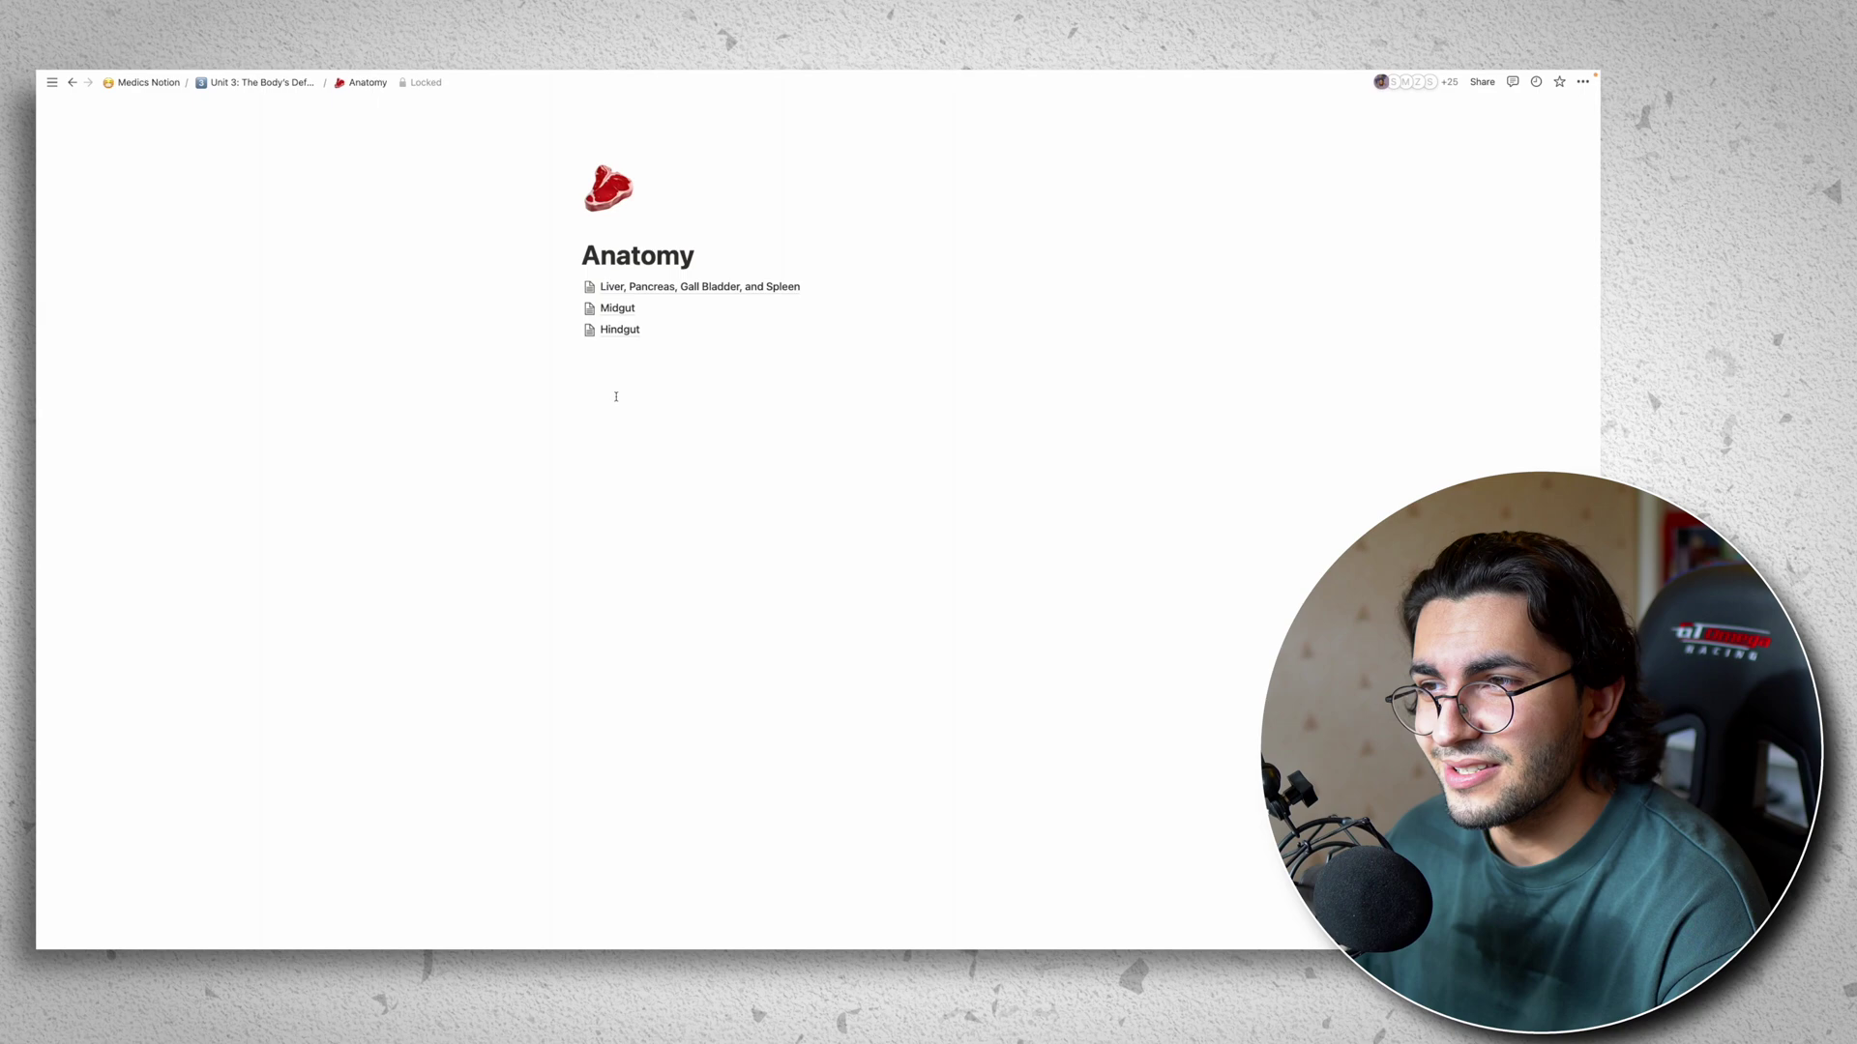
{"action": "left_click", "coordinate": [641, 286]}
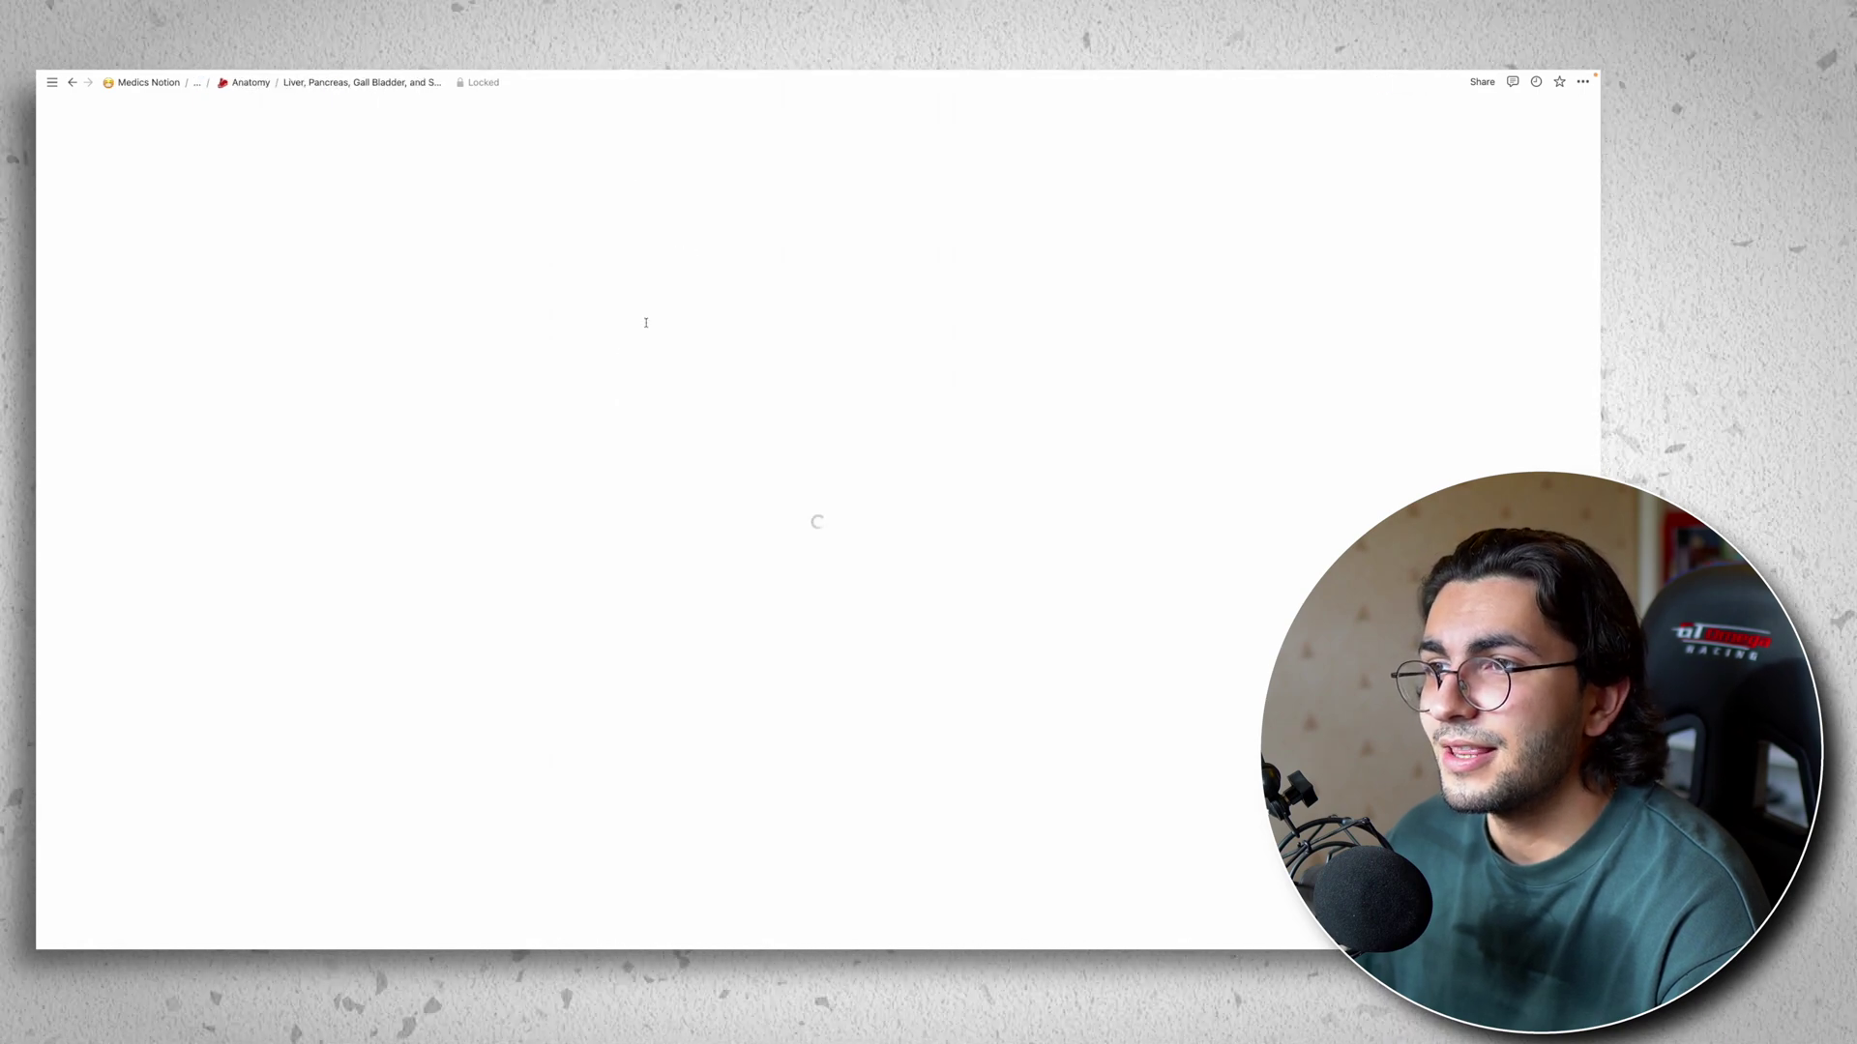
{"action": "key", "text": "super+bracketleft"}
{"action": "key", "text": "super+bracketleft"}
{"action": "key", "text": "super+bracketleft"}
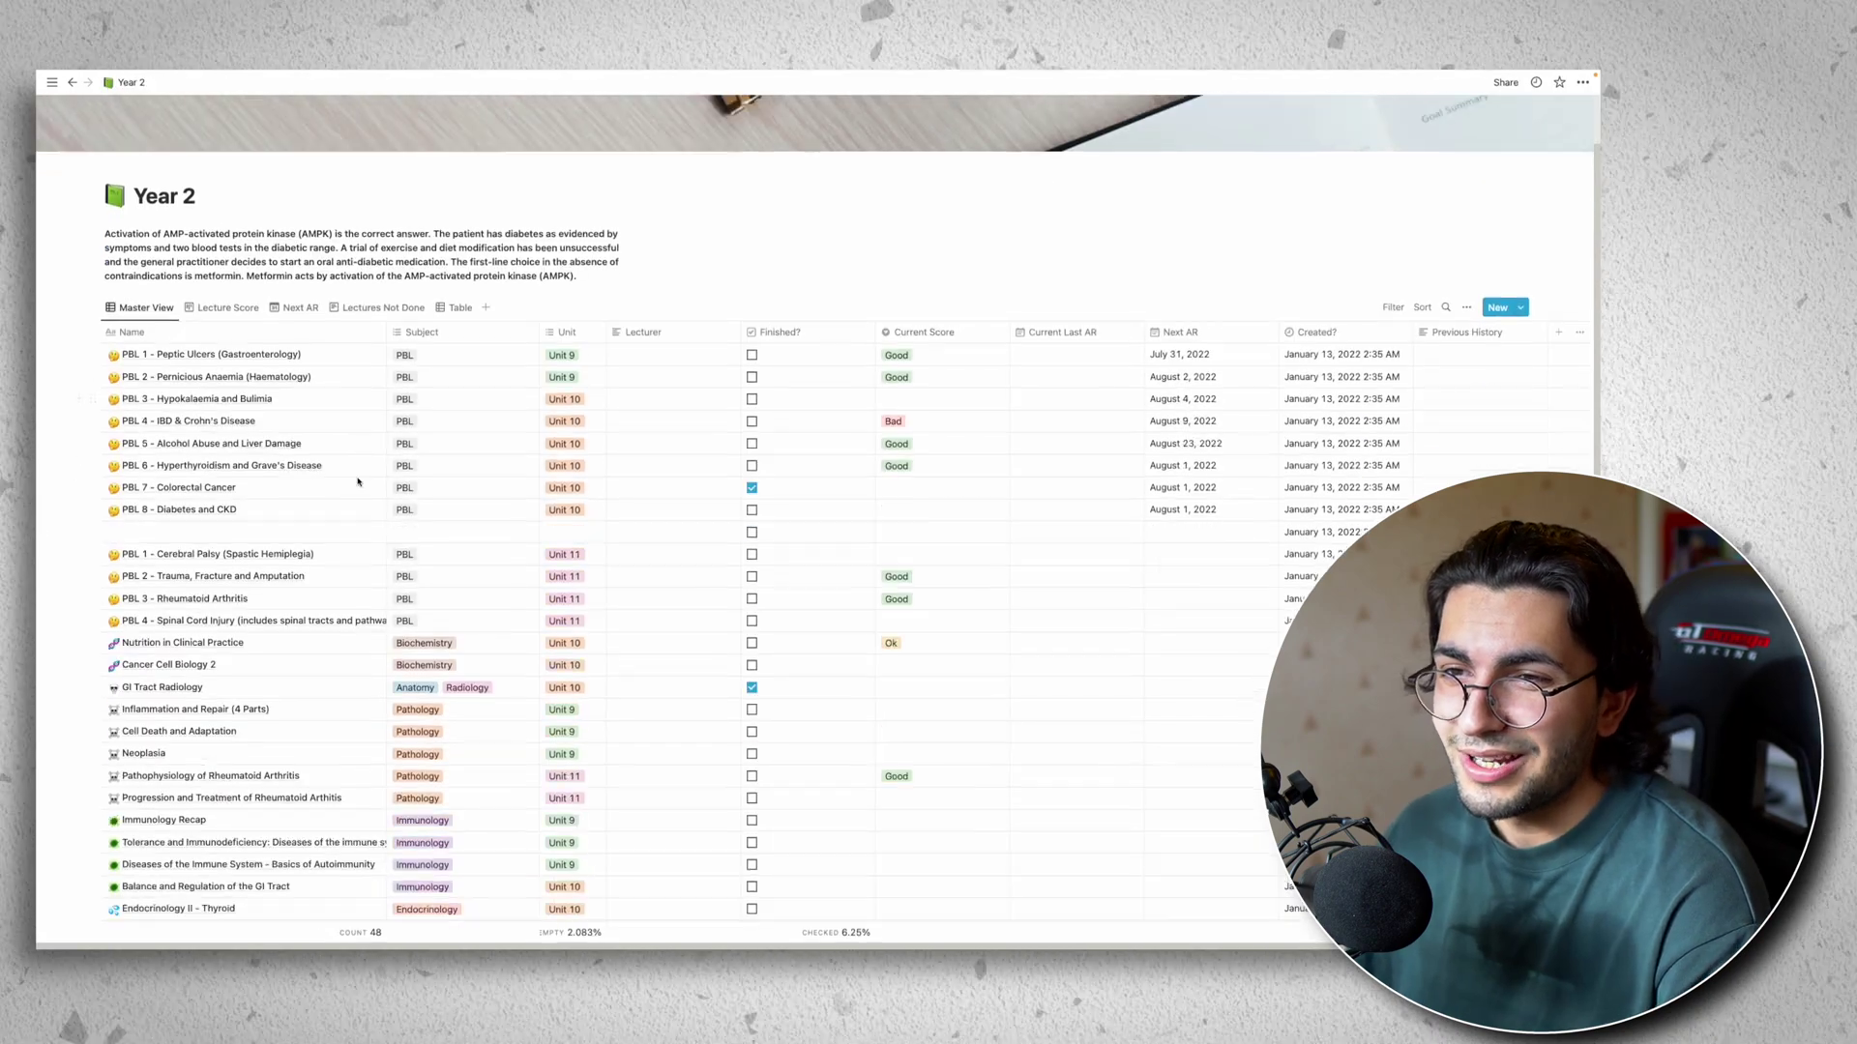
{"action": "scroll", "coordinate": [329, 474], "scroll_direction": "down", "scroll_amount": 5}
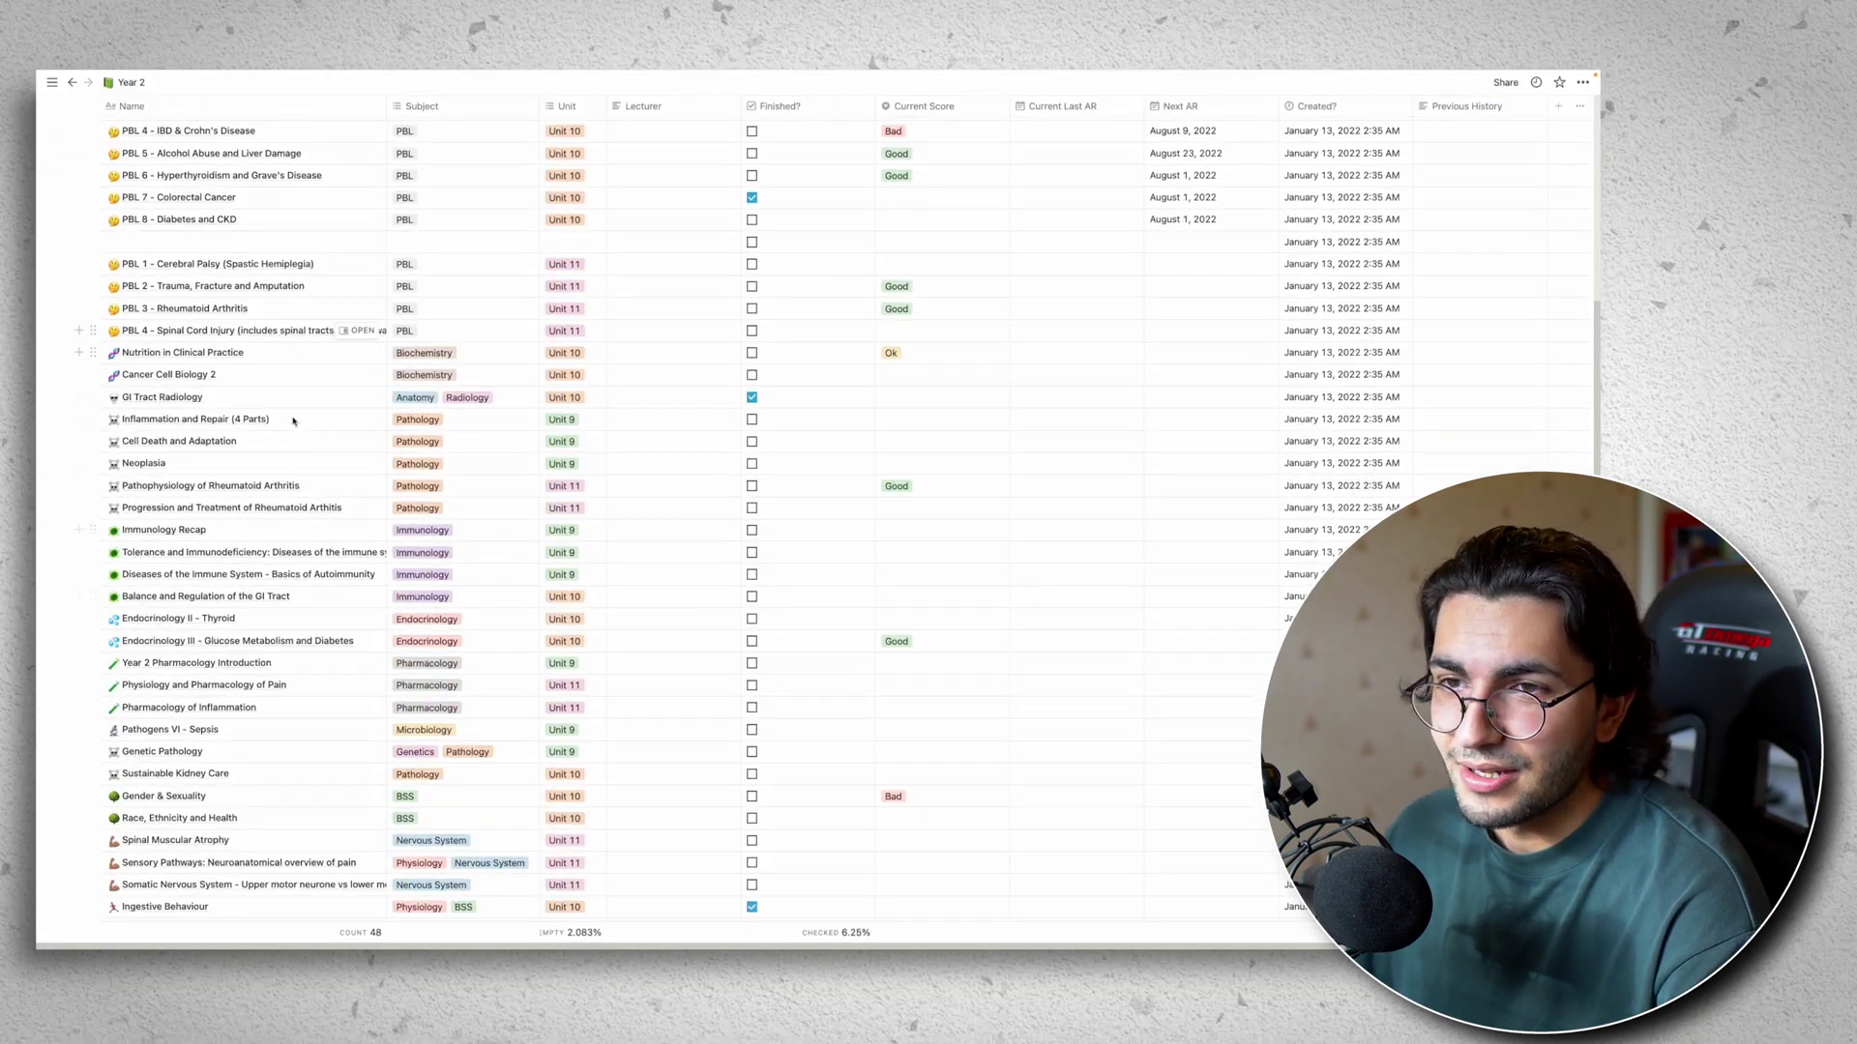
{"action": "scroll", "coordinate": [293, 420], "scroll_direction": "down", "scroll_amount": 6}
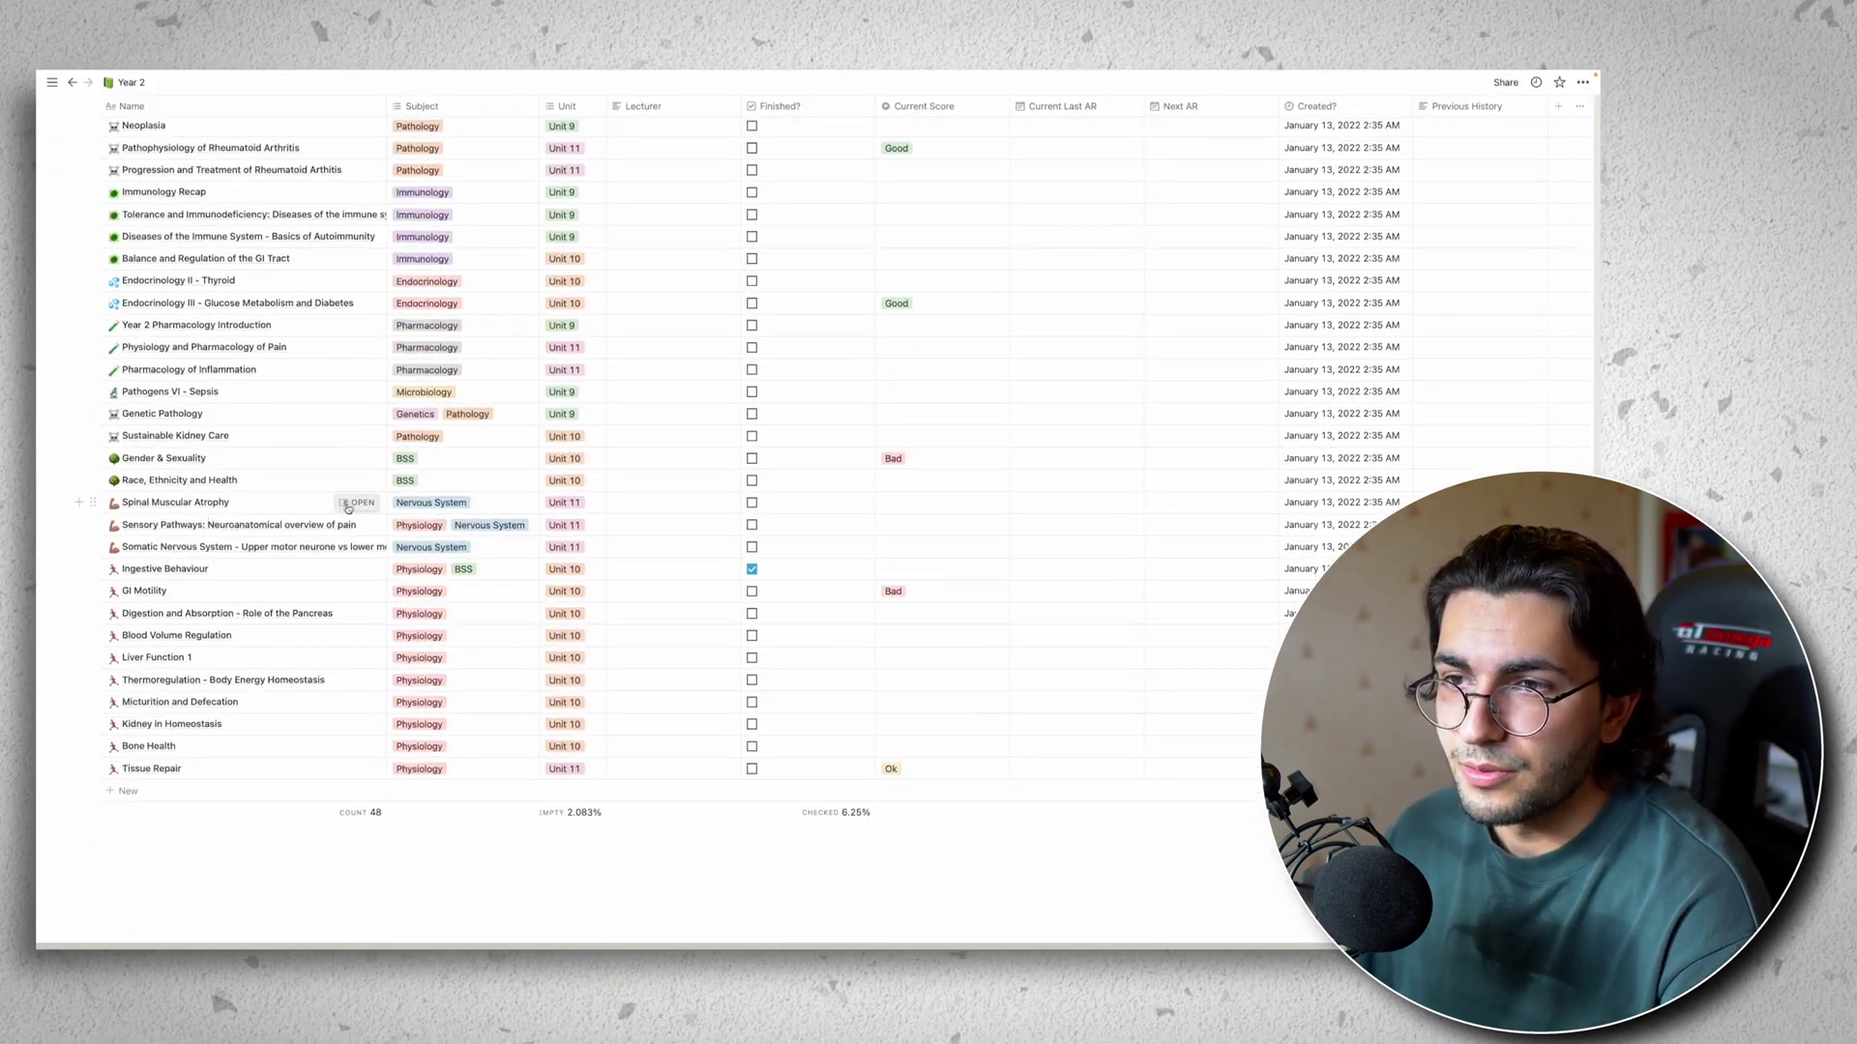
{"action": "left_click", "coordinate": [354, 503]}
{"action": "left_click", "coordinate": [541, 382]}
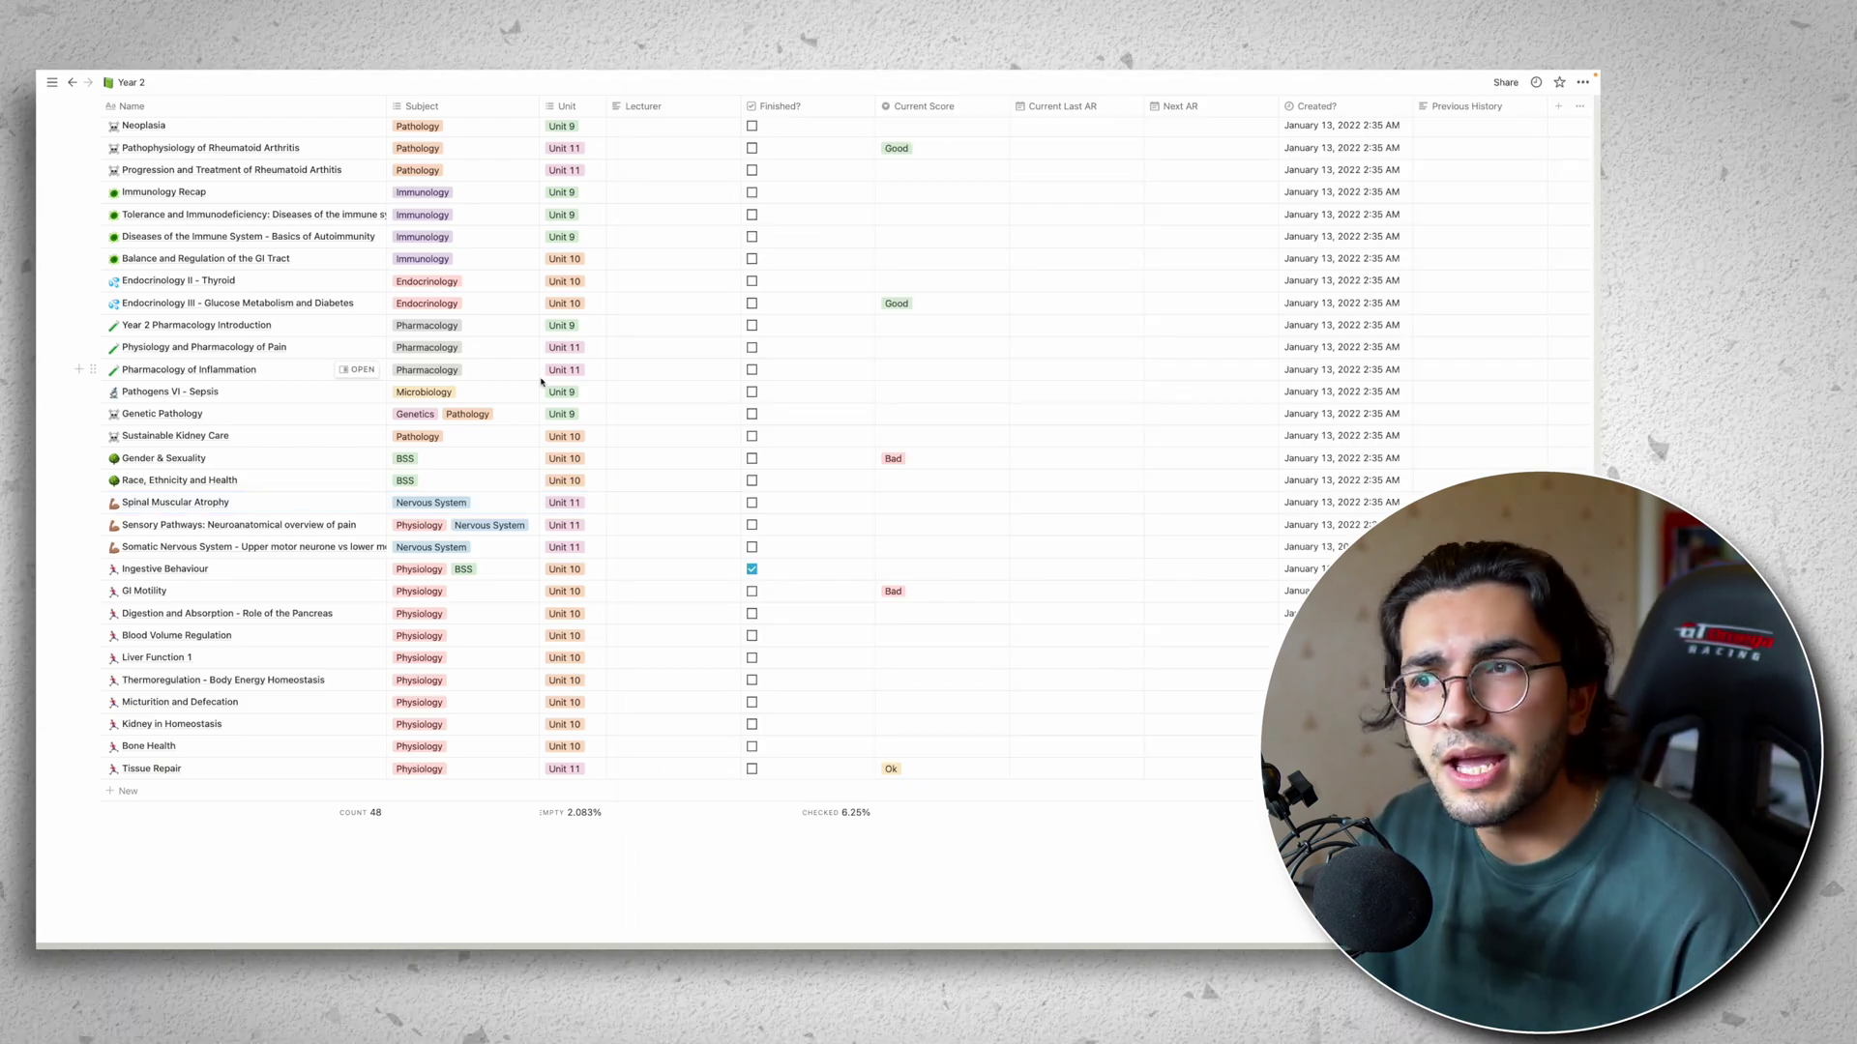
{"action": "left_click", "coordinate": [52, 82]}
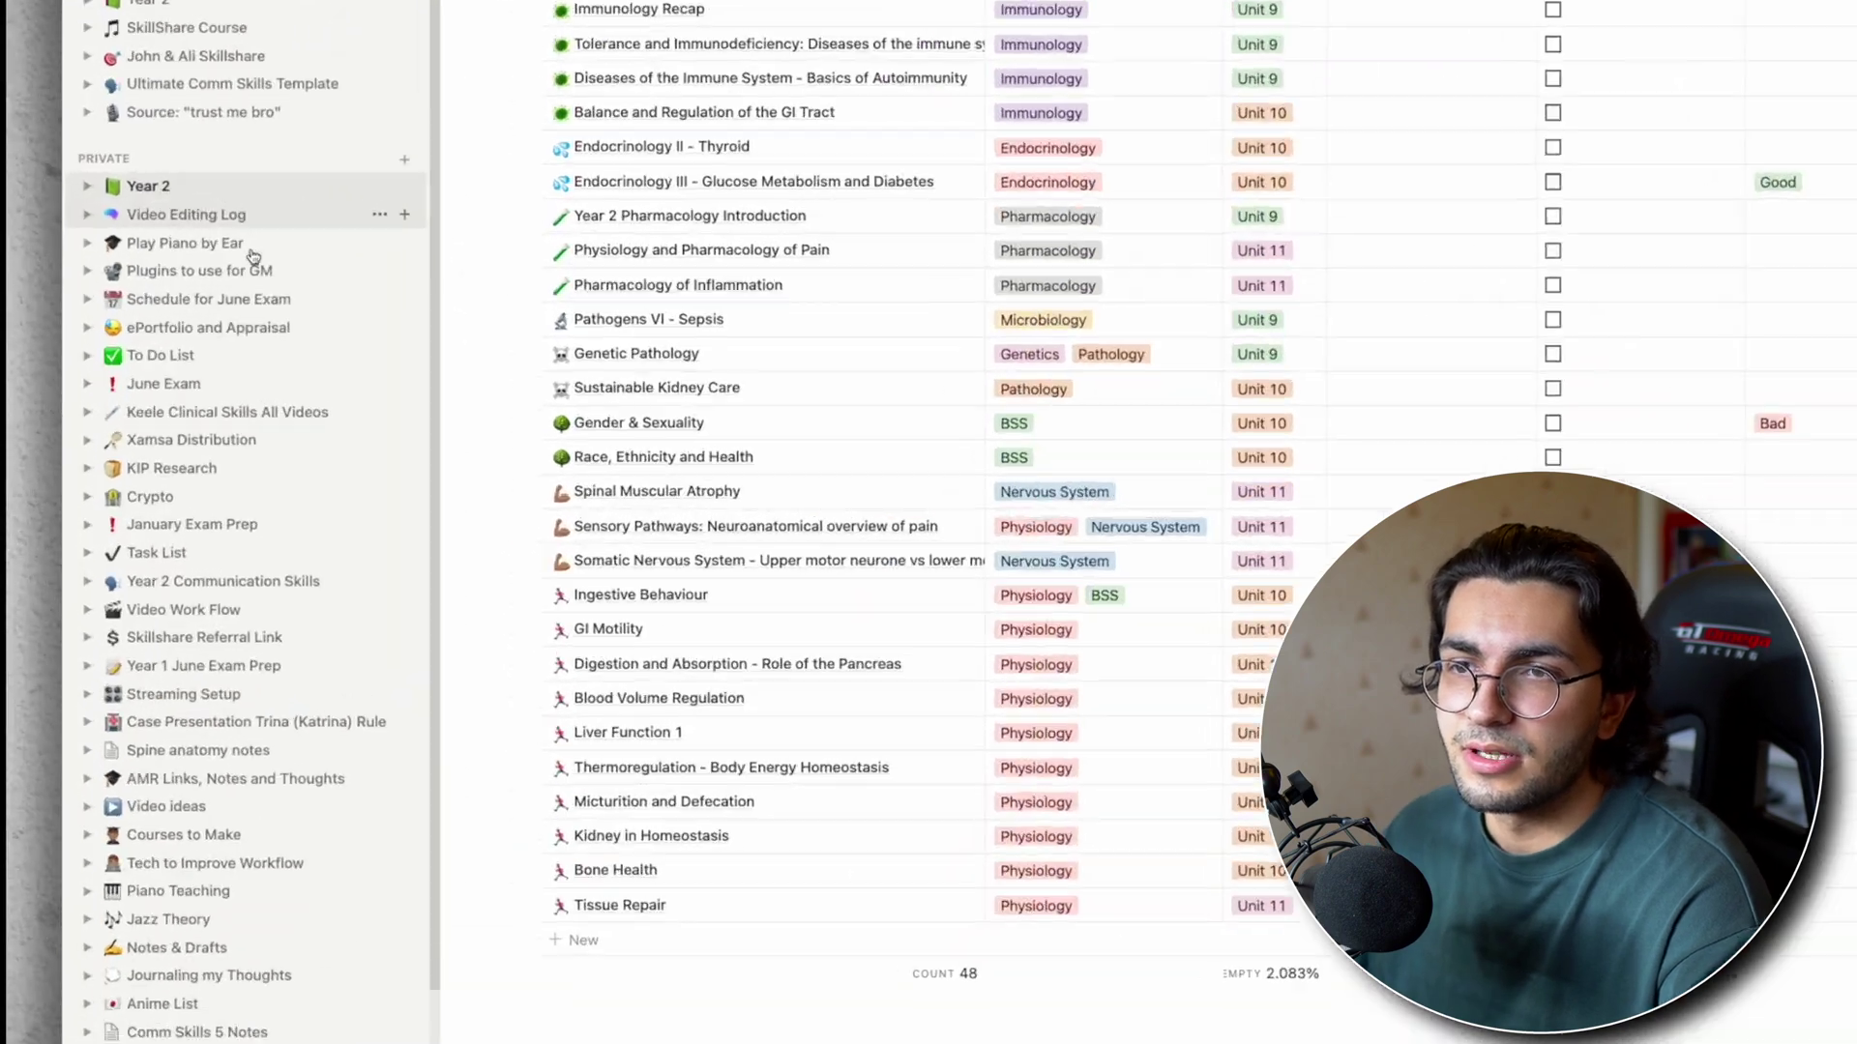
{"action": "scroll", "coordinate": [373, 285], "scroll_direction": "up", "scroll_amount": 1}
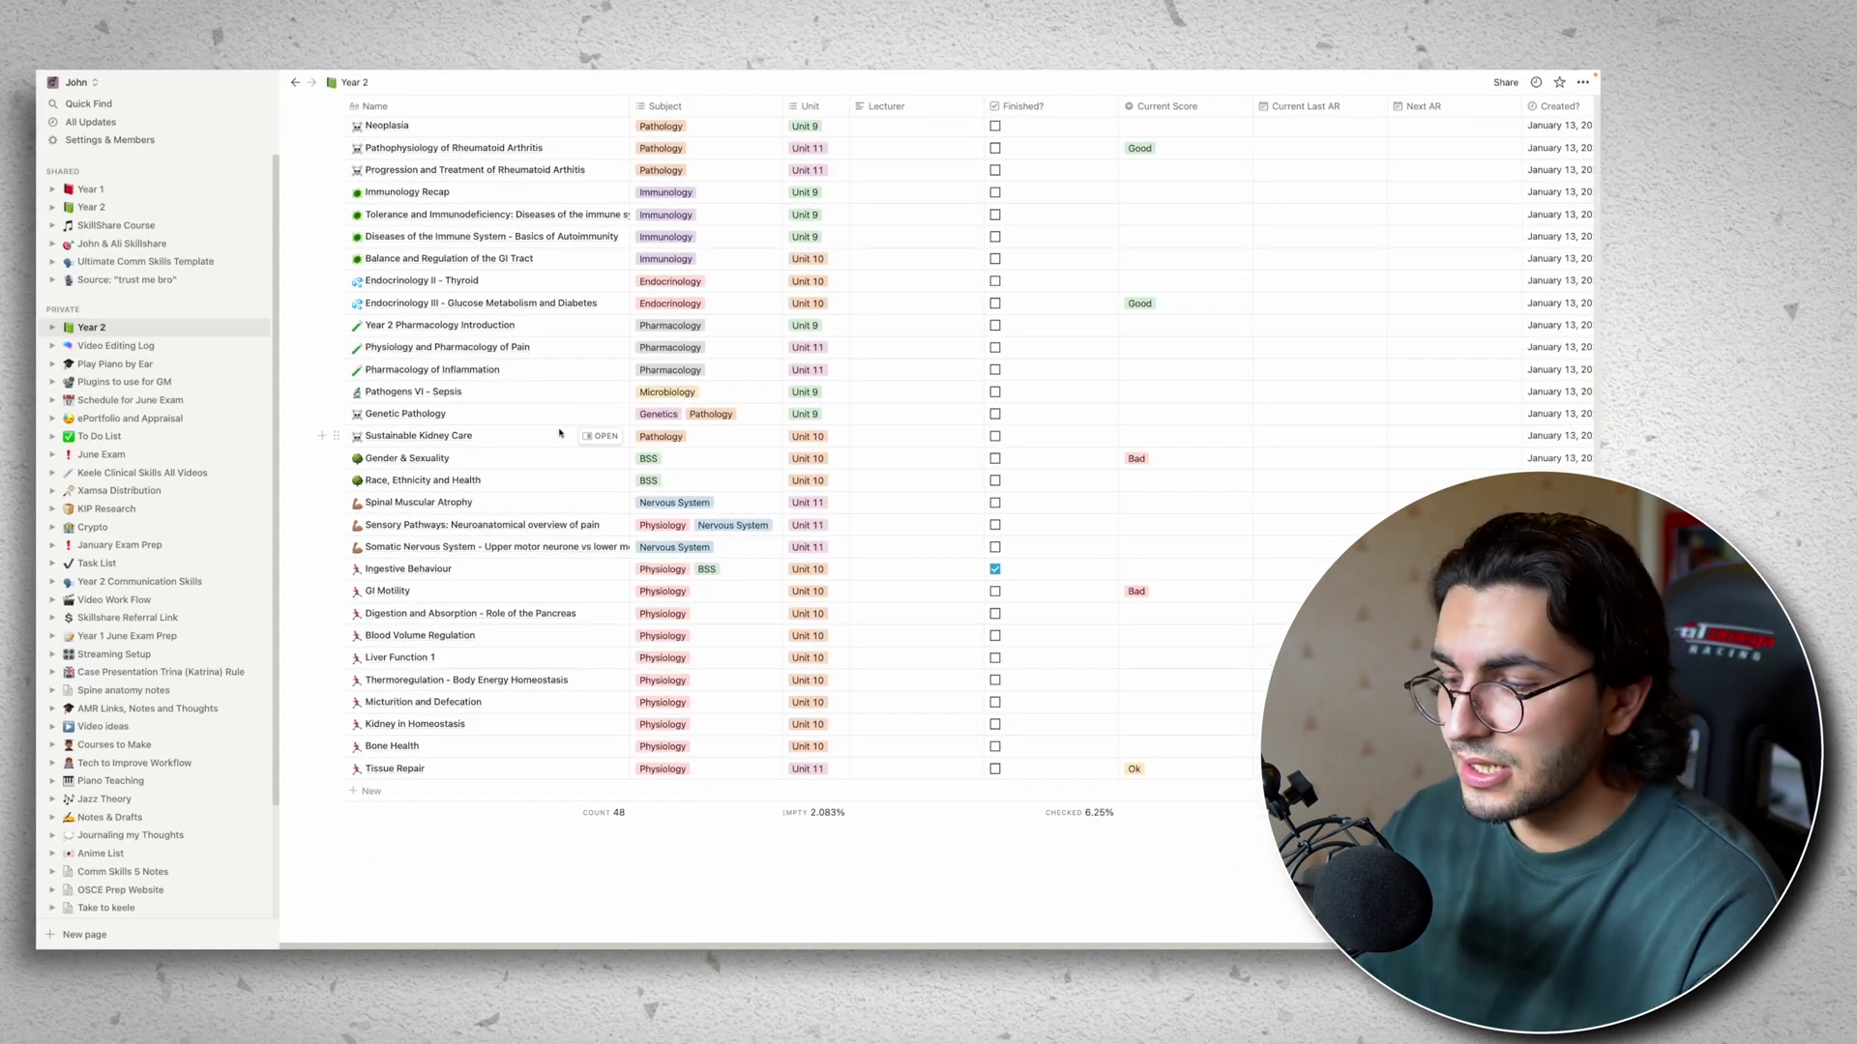
{"action": "key", "text": "ctrl+backslash"}
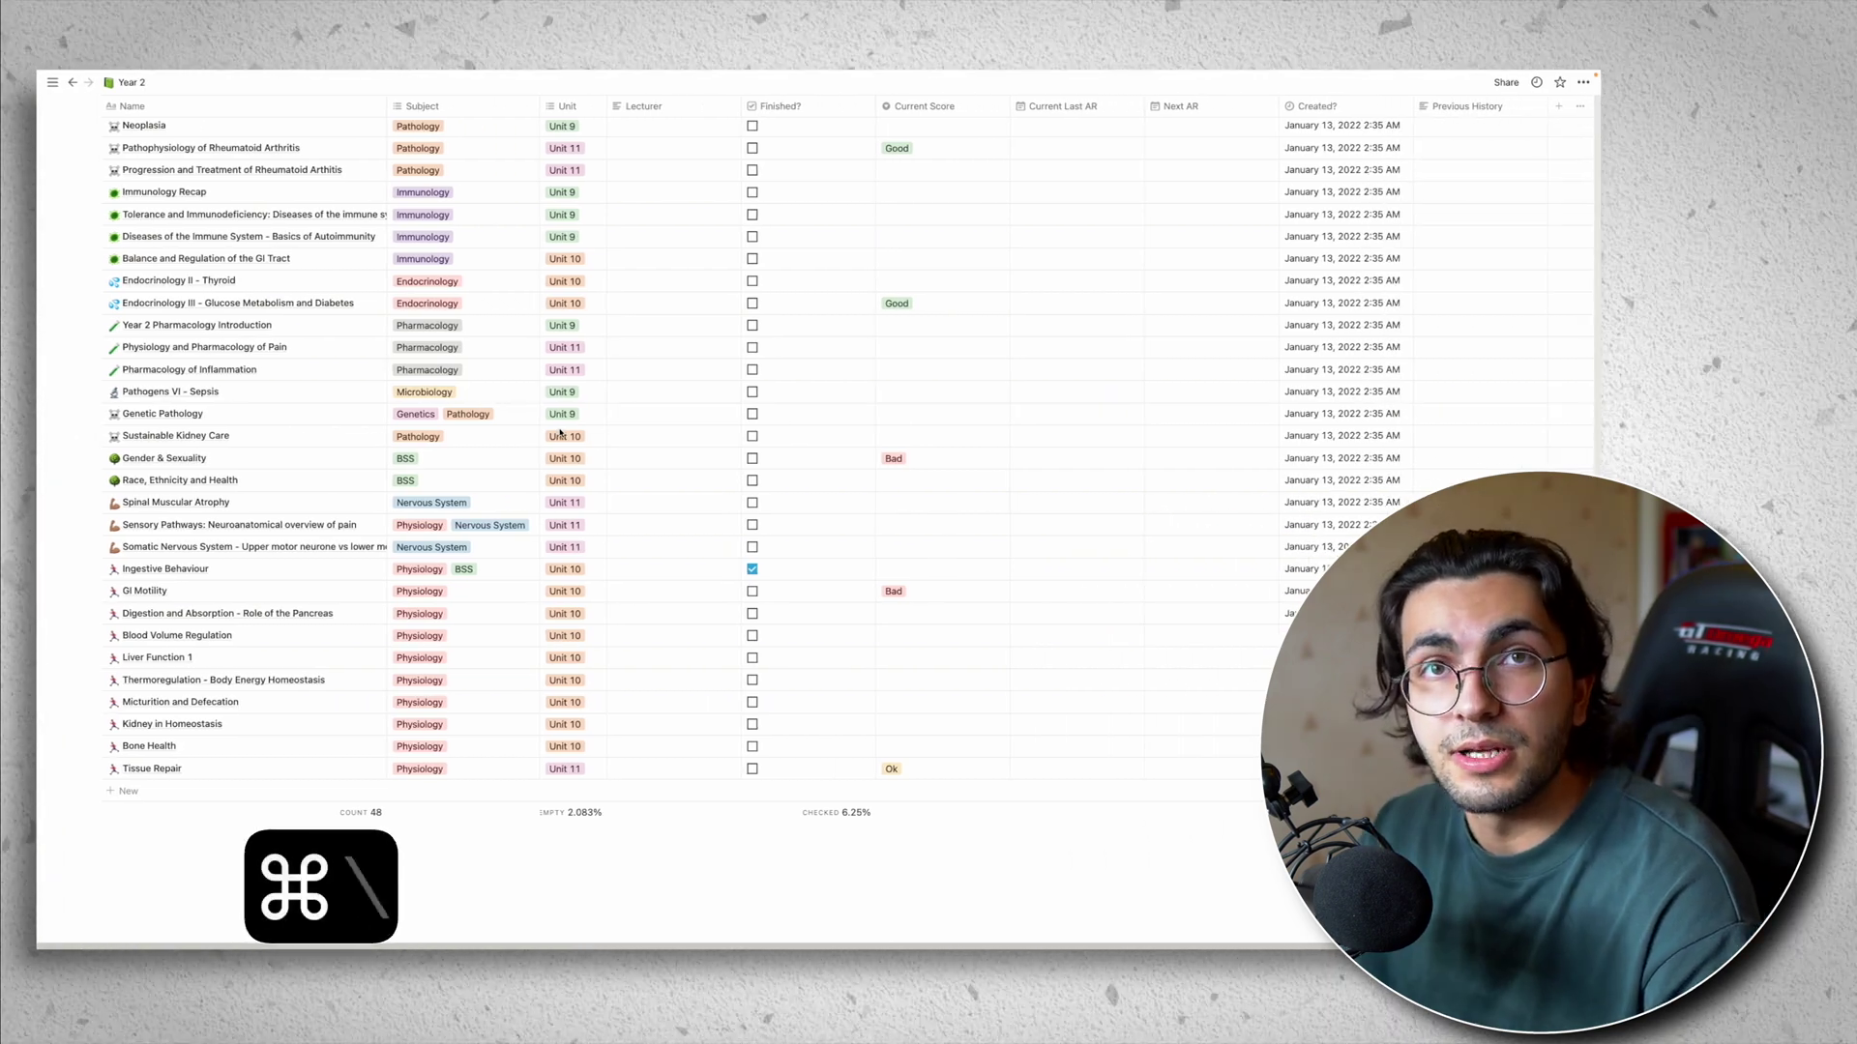
{"action": "key", "text": "ctrl+backslash"}
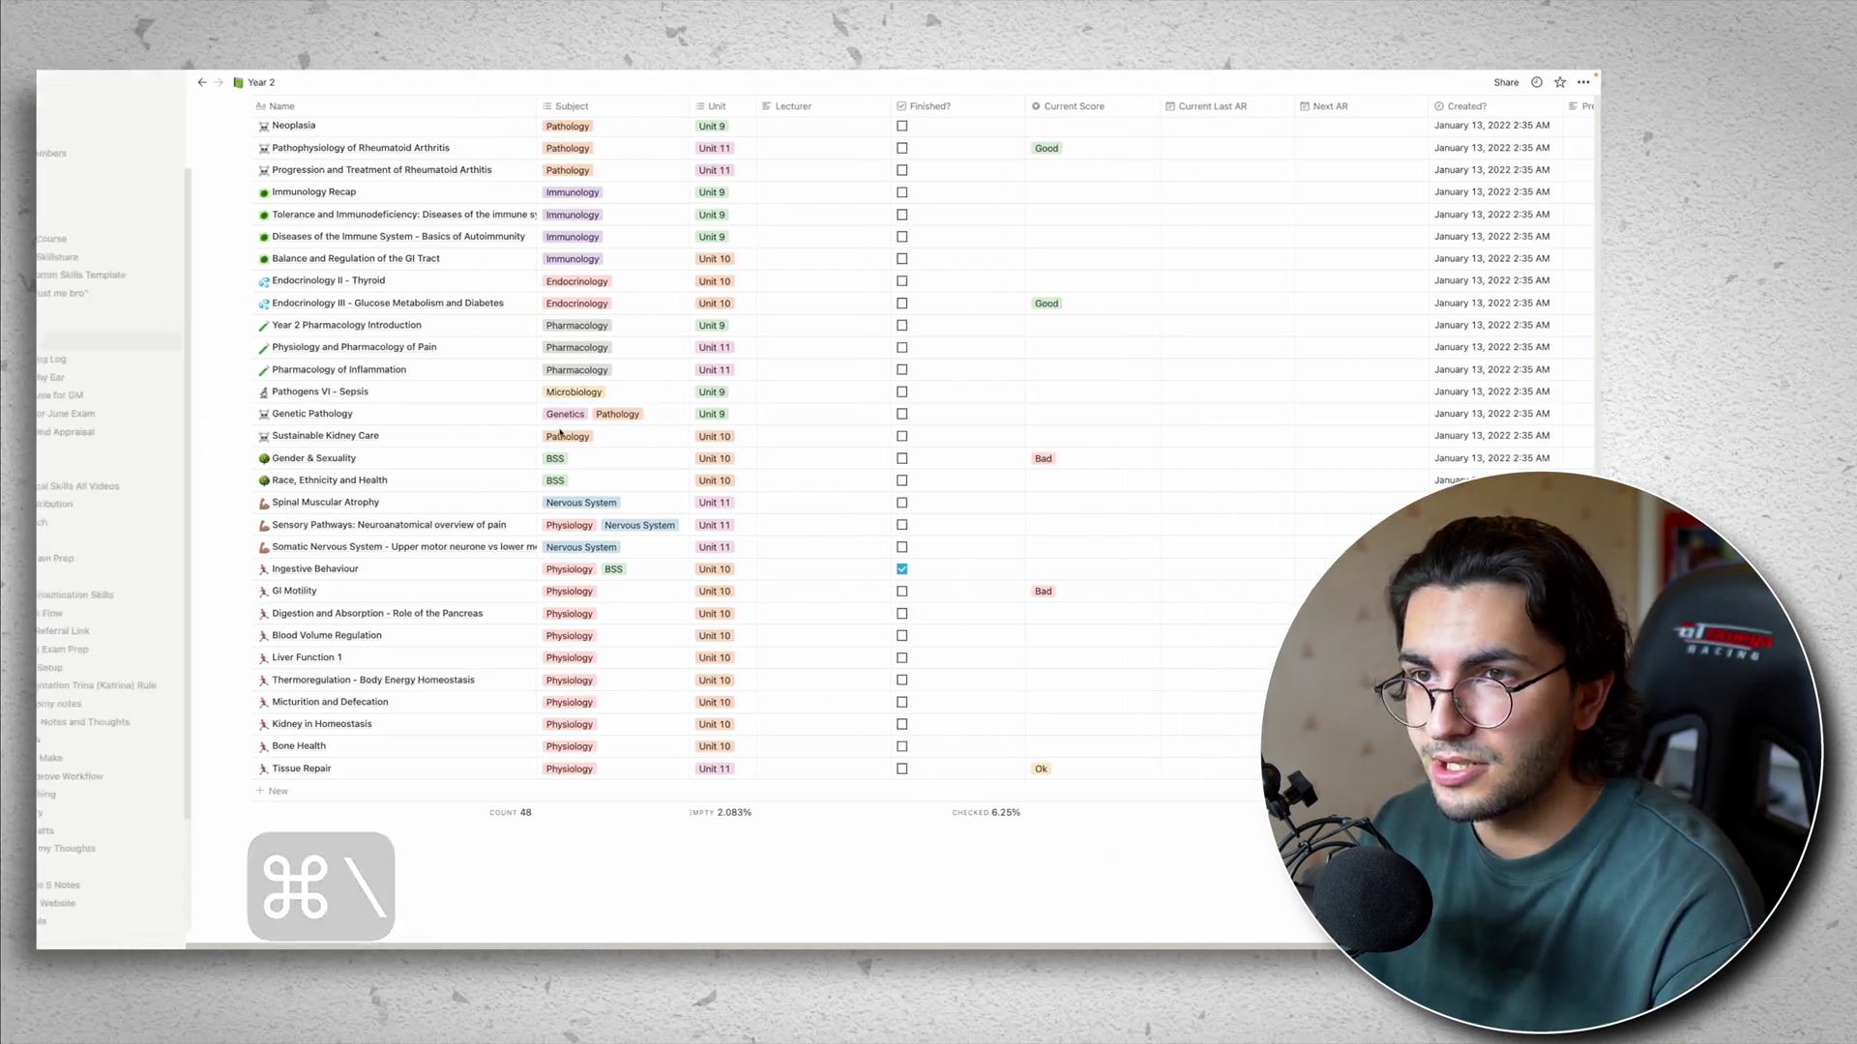
{"action": "key", "text": "ctrl+backslash"}
{"action": "scroll", "coordinate": [561, 416], "scroll_direction": "up", "scroll_amount": 10}
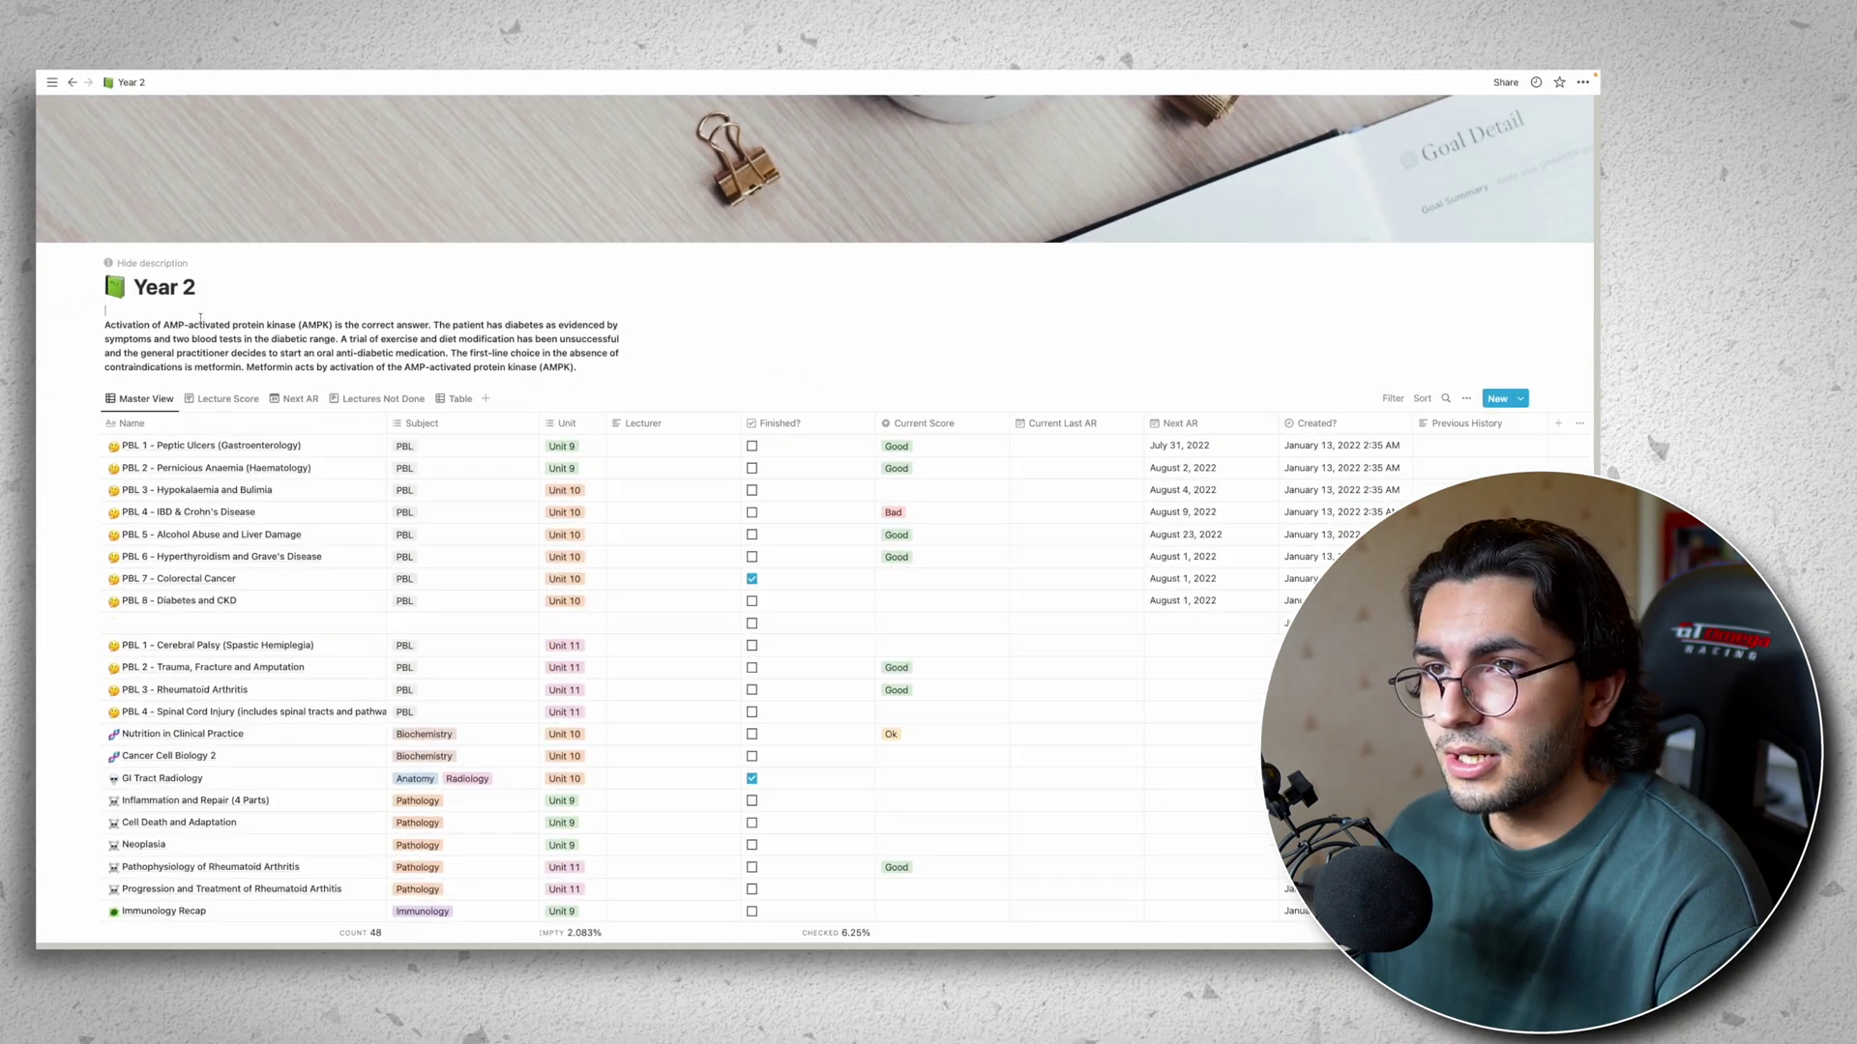
{"action": "type", "text": "This i"}
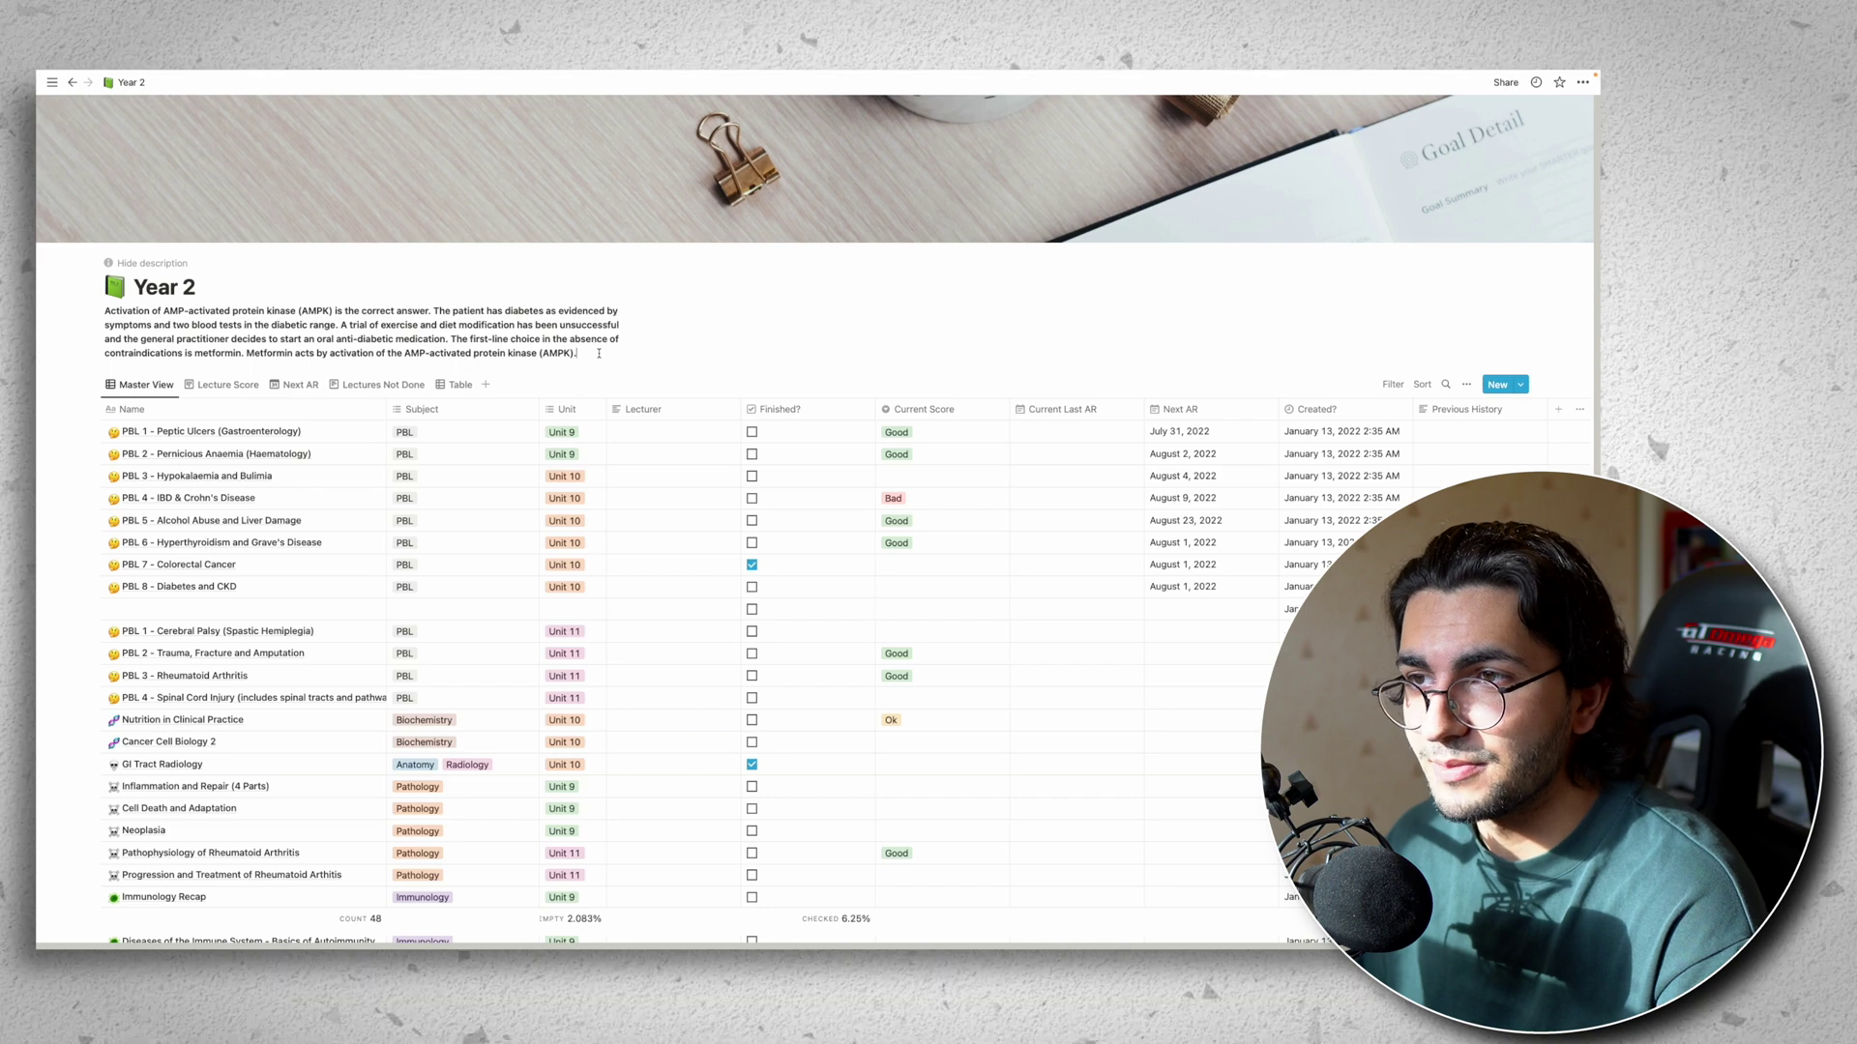
{"action": "scroll", "coordinate": [599, 353], "scroll_direction": "down", "scroll_amount": 1}
{"action": "scroll", "coordinate": [595, 351], "scroll_direction": "down", "scroll_amount": 3}
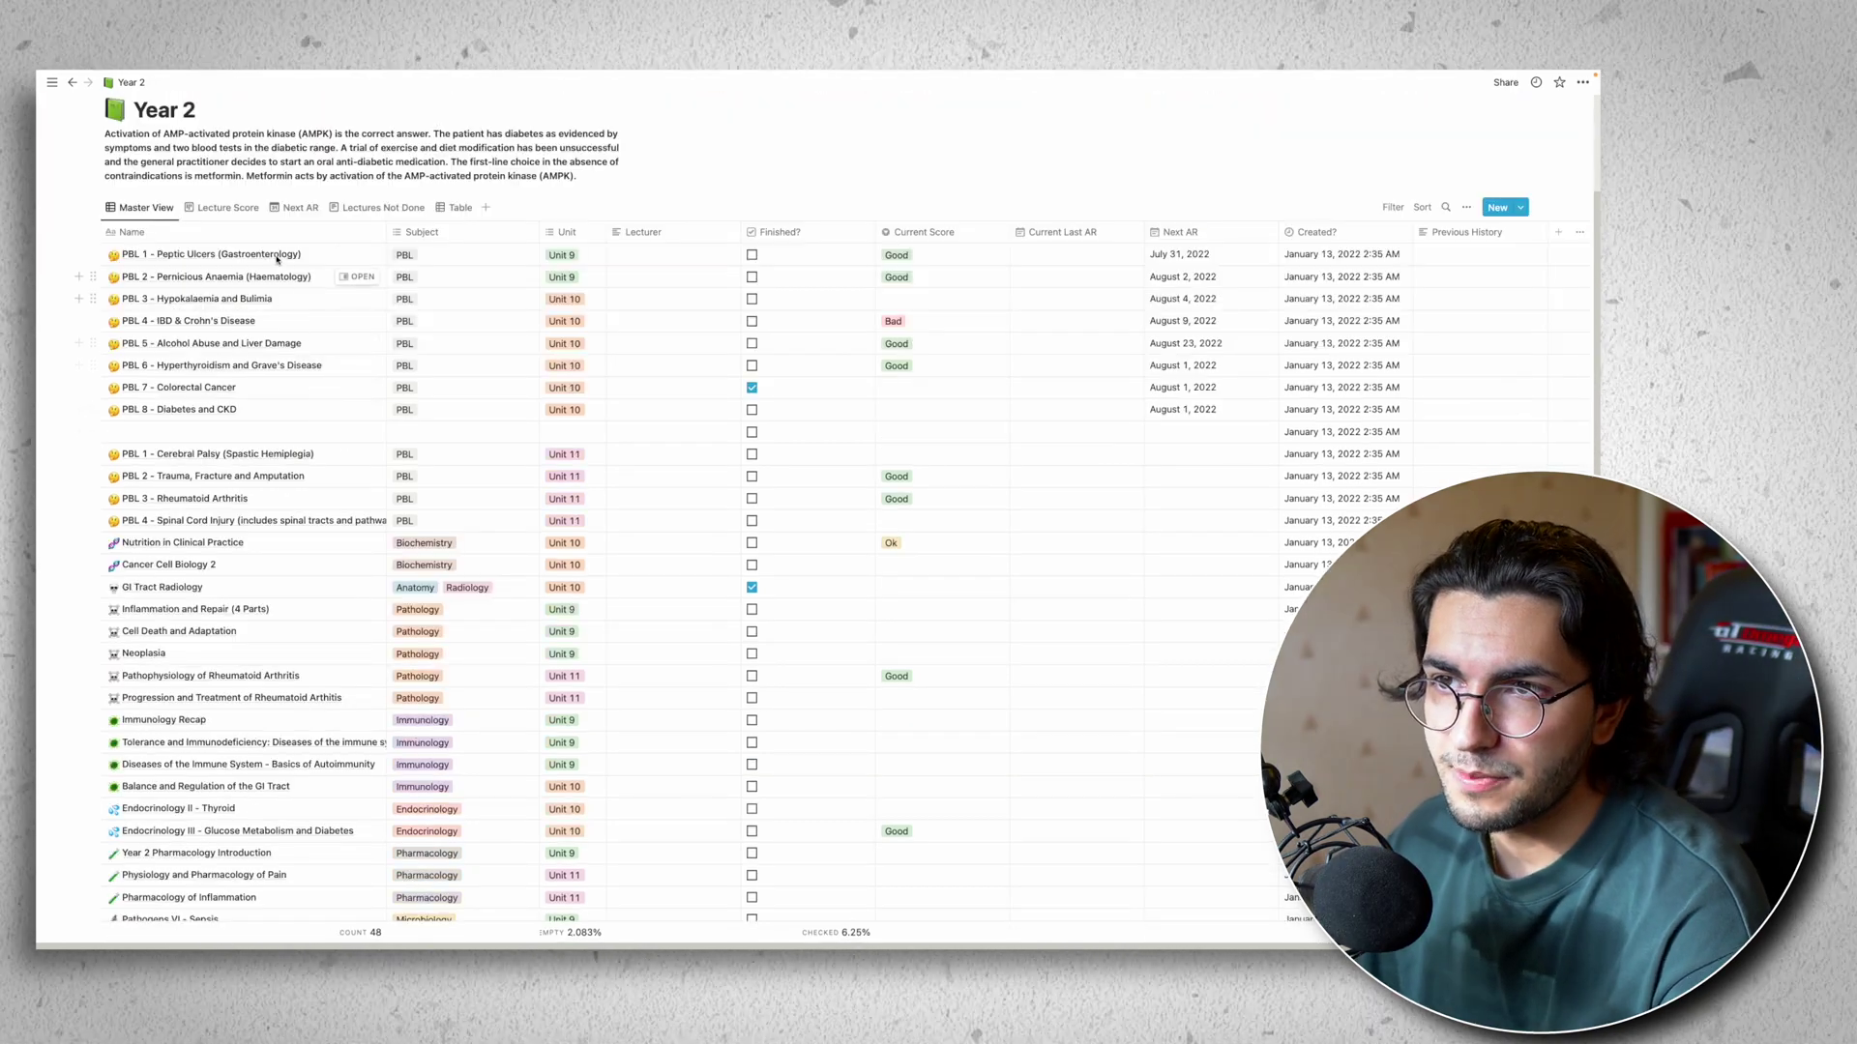
{"action": "scroll", "coordinate": [351, 268], "scroll_direction": "down", "scroll_amount": 1}
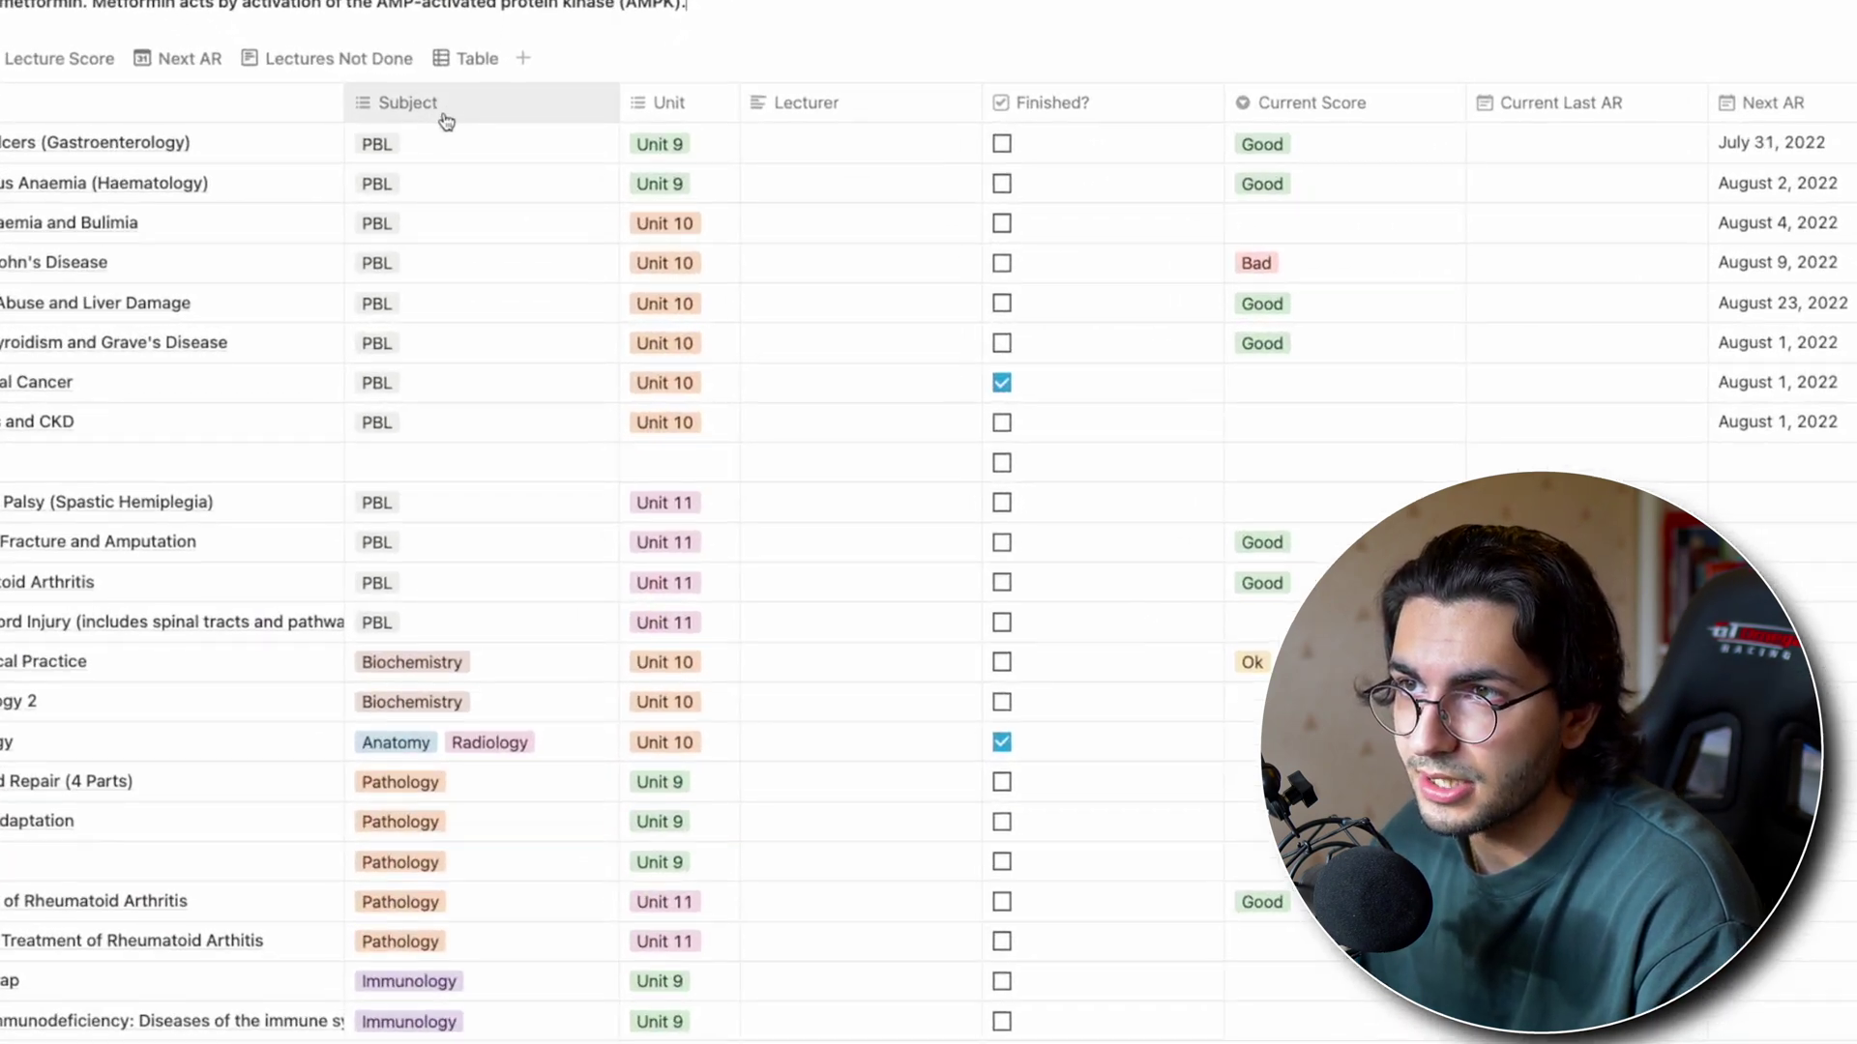
{"action": "left_click", "coordinate": [456, 224]}
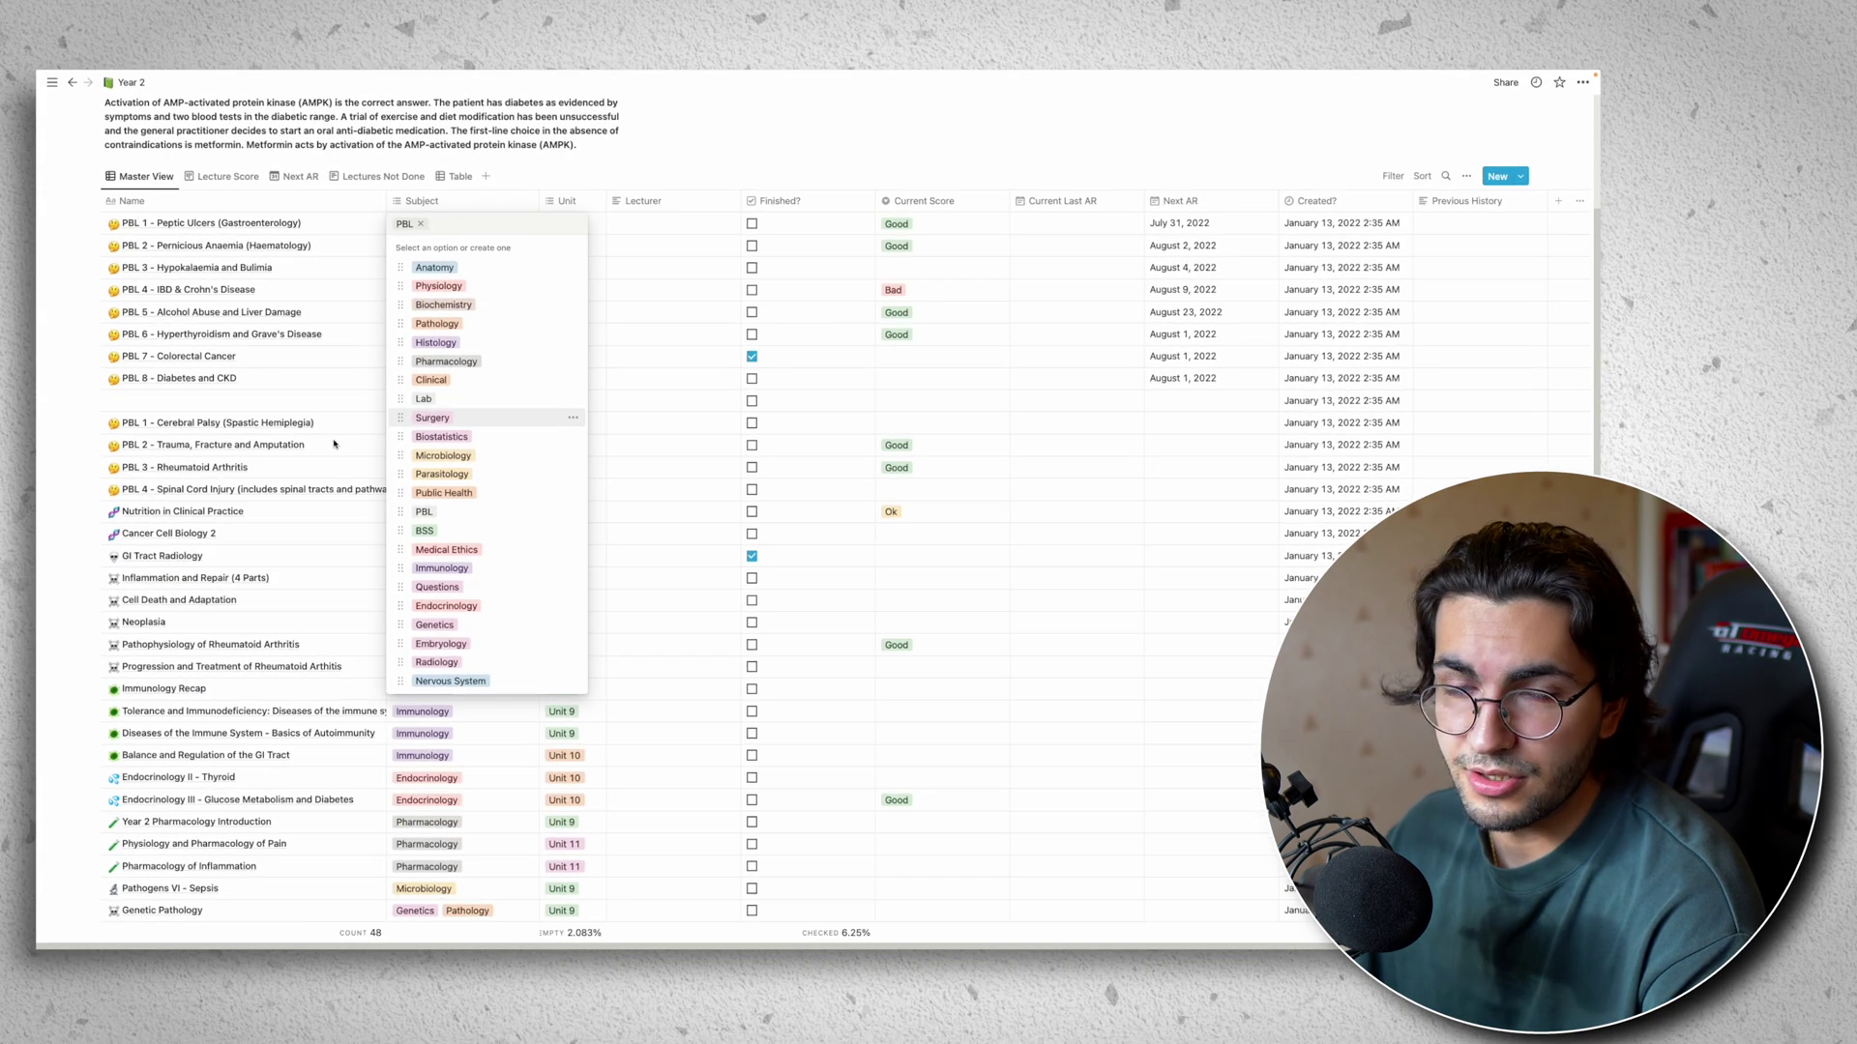
{"action": "key", "text": "Escape"}
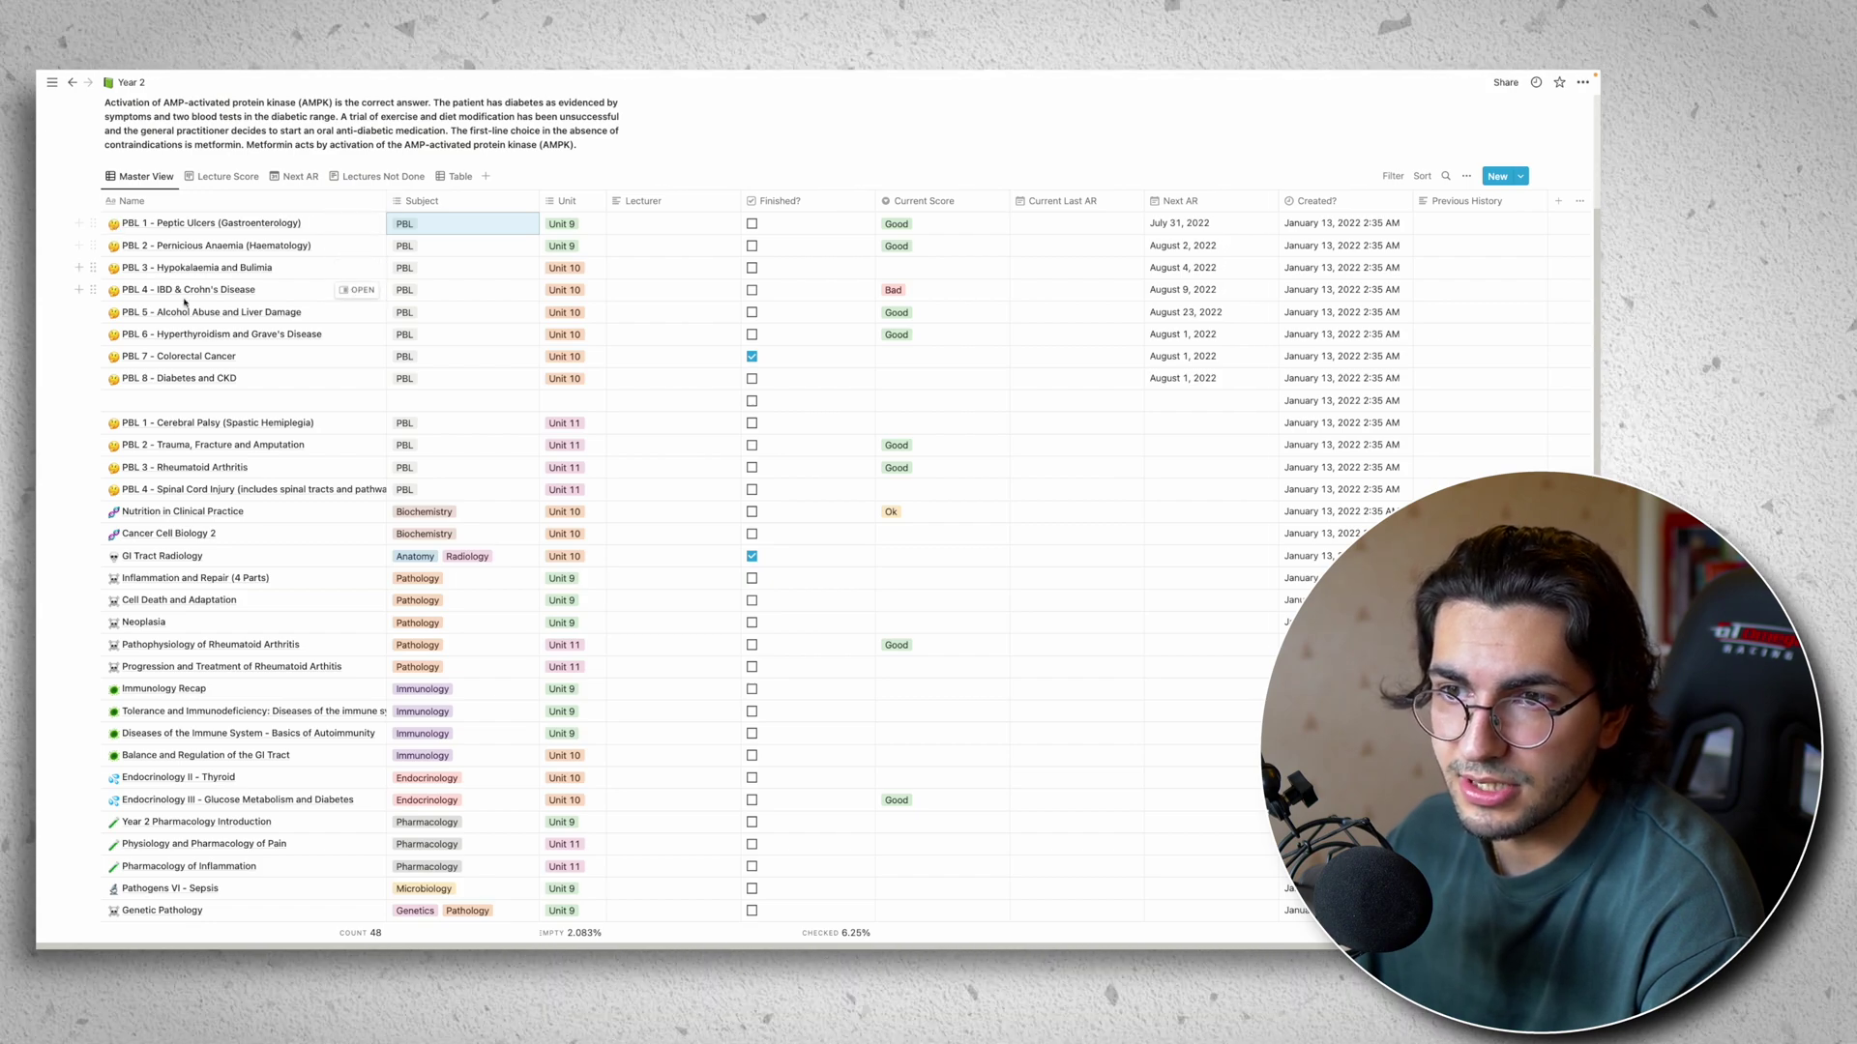
{"action": "scroll", "coordinate": [119, 387], "scroll_direction": "down", "scroll_amount": 2}
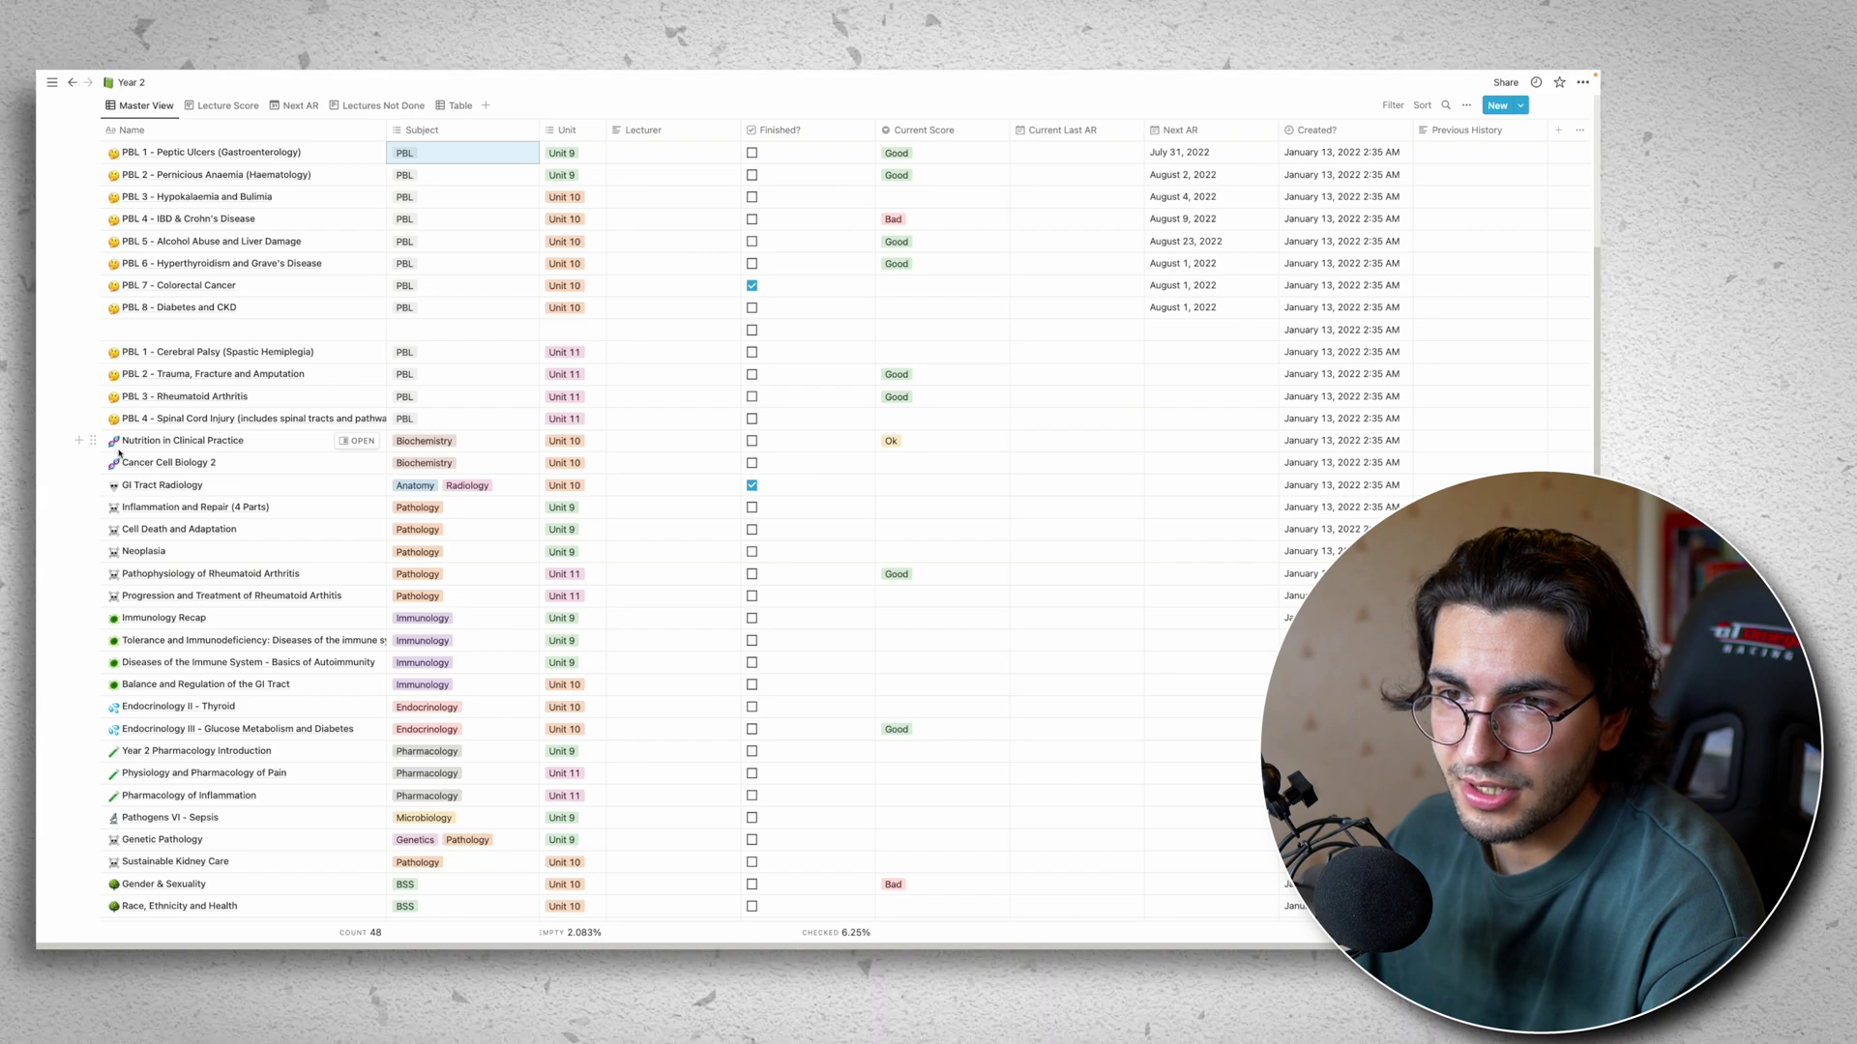
{"action": "scroll", "coordinate": [119, 453], "scroll_direction": "down", "scroll_amount": 3}
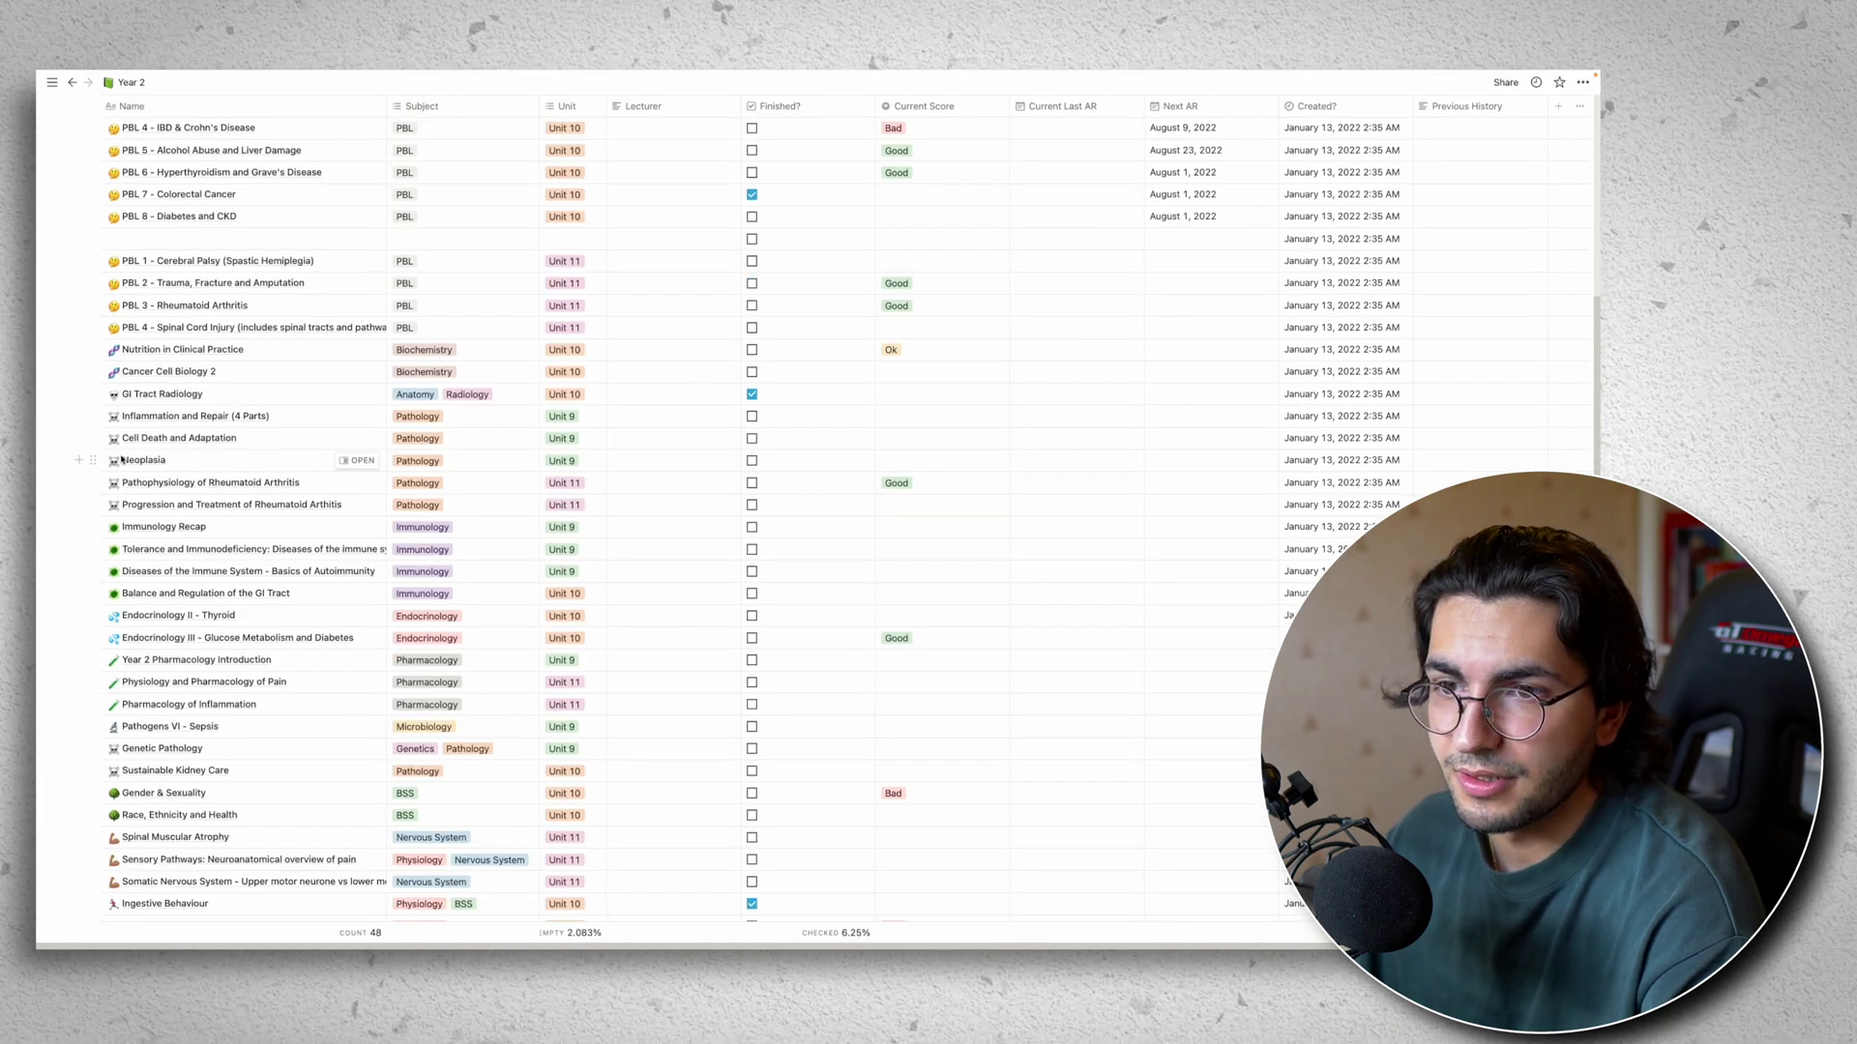
{"action": "scroll", "coordinate": [123, 462], "scroll_direction": "up", "scroll_amount": 3}
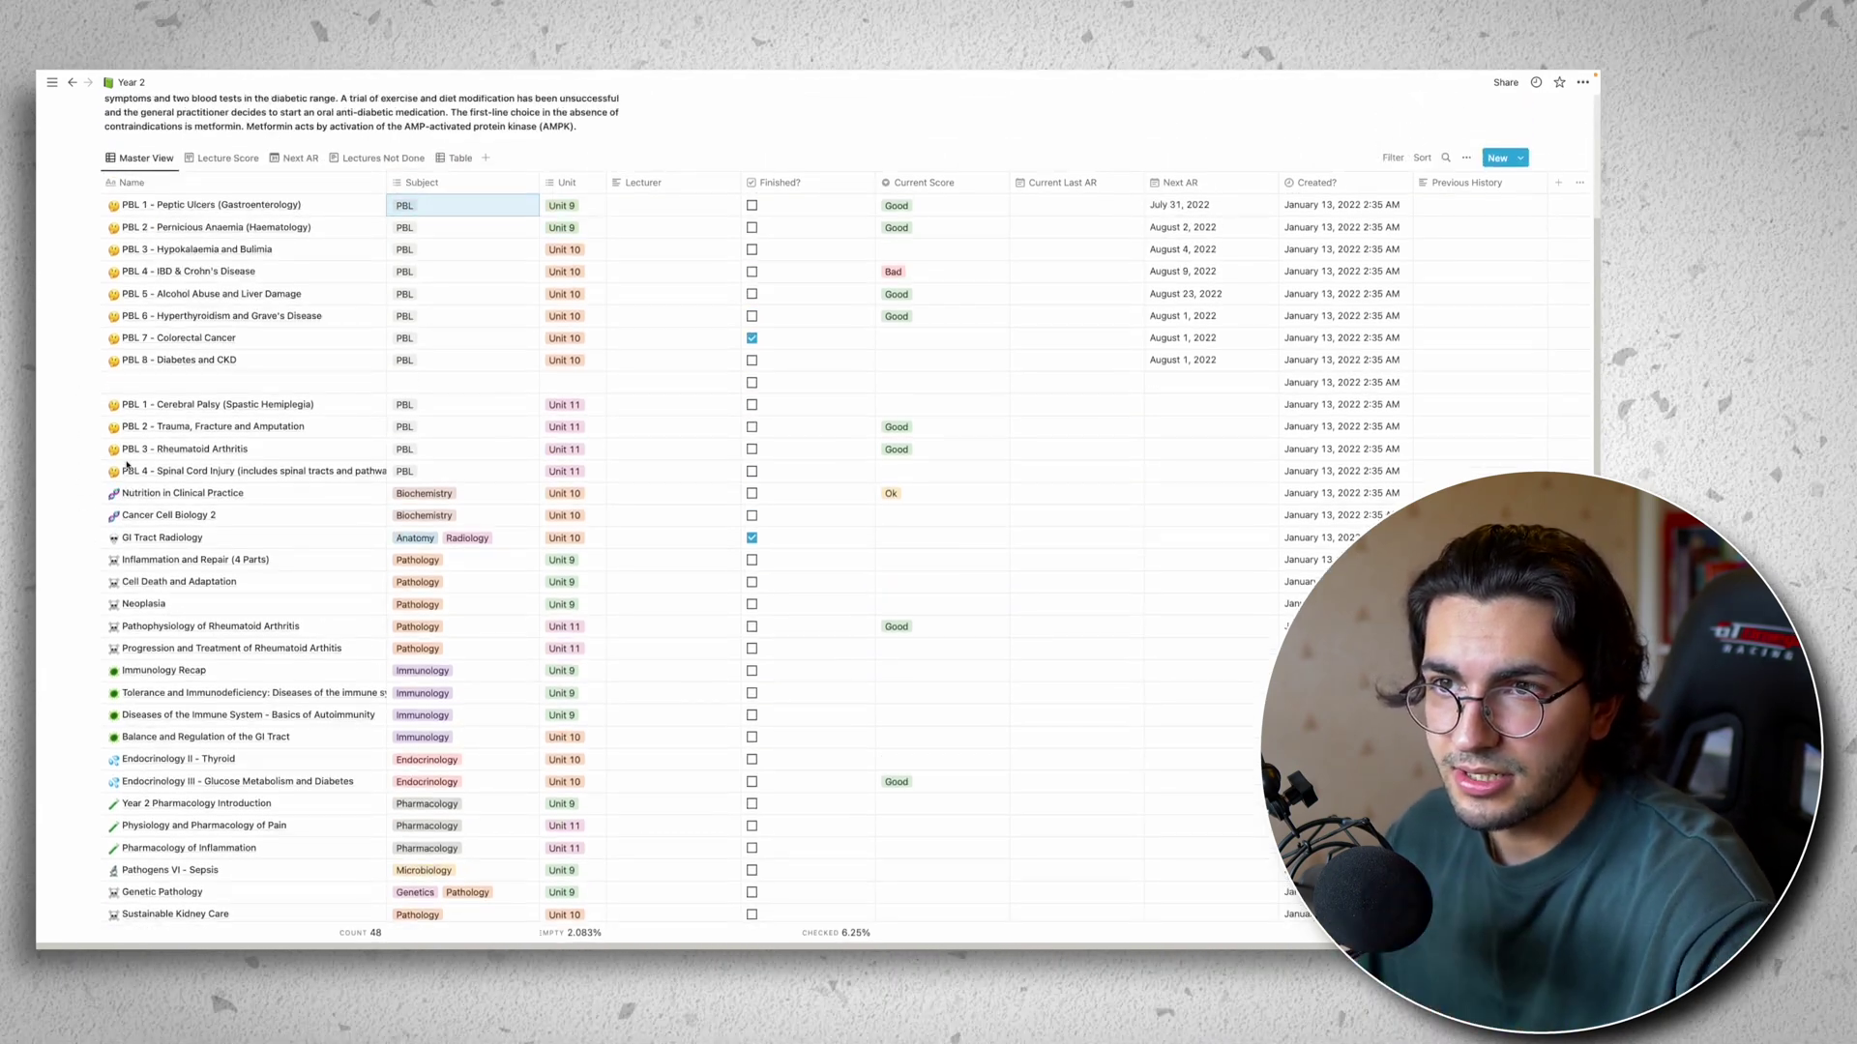
{"action": "scroll", "coordinate": [126, 465], "scroll_direction": "down", "scroll_amount": 5}
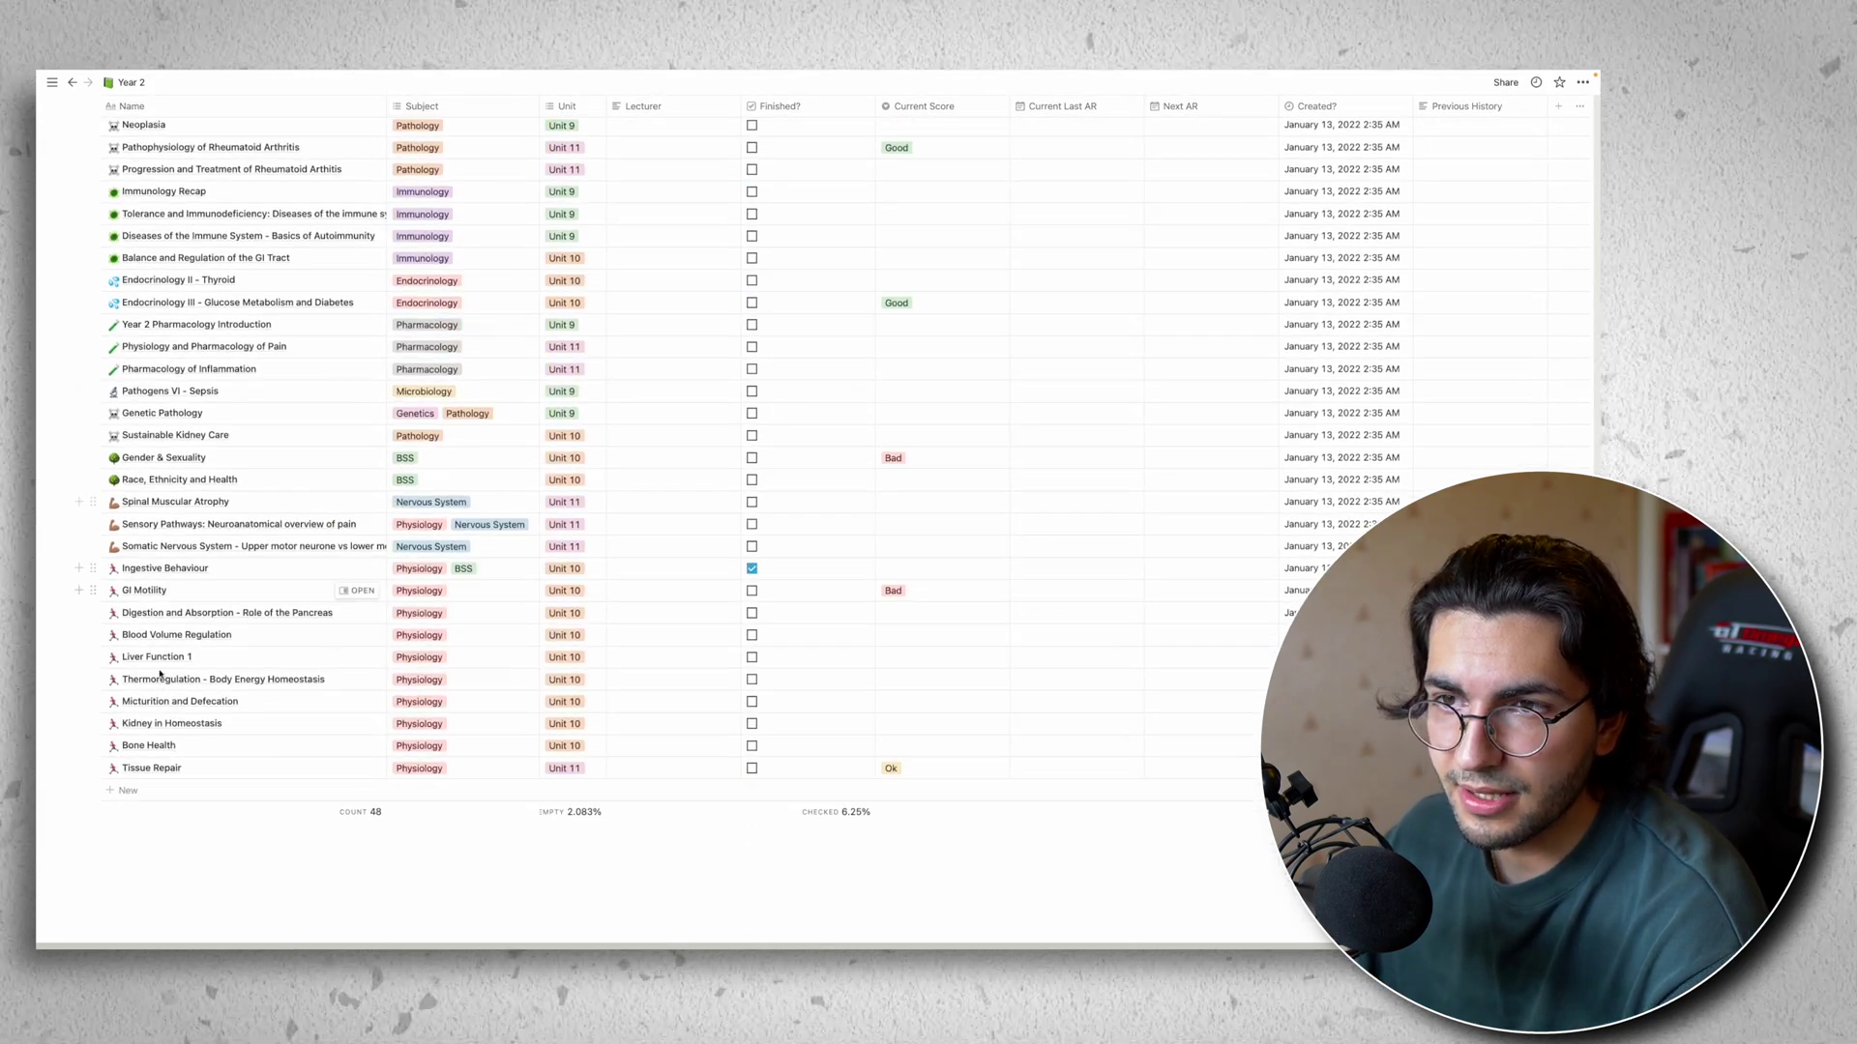
{"action": "scroll", "coordinate": [160, 674], "scroll_direction": "up", "scroll_amount": 7}
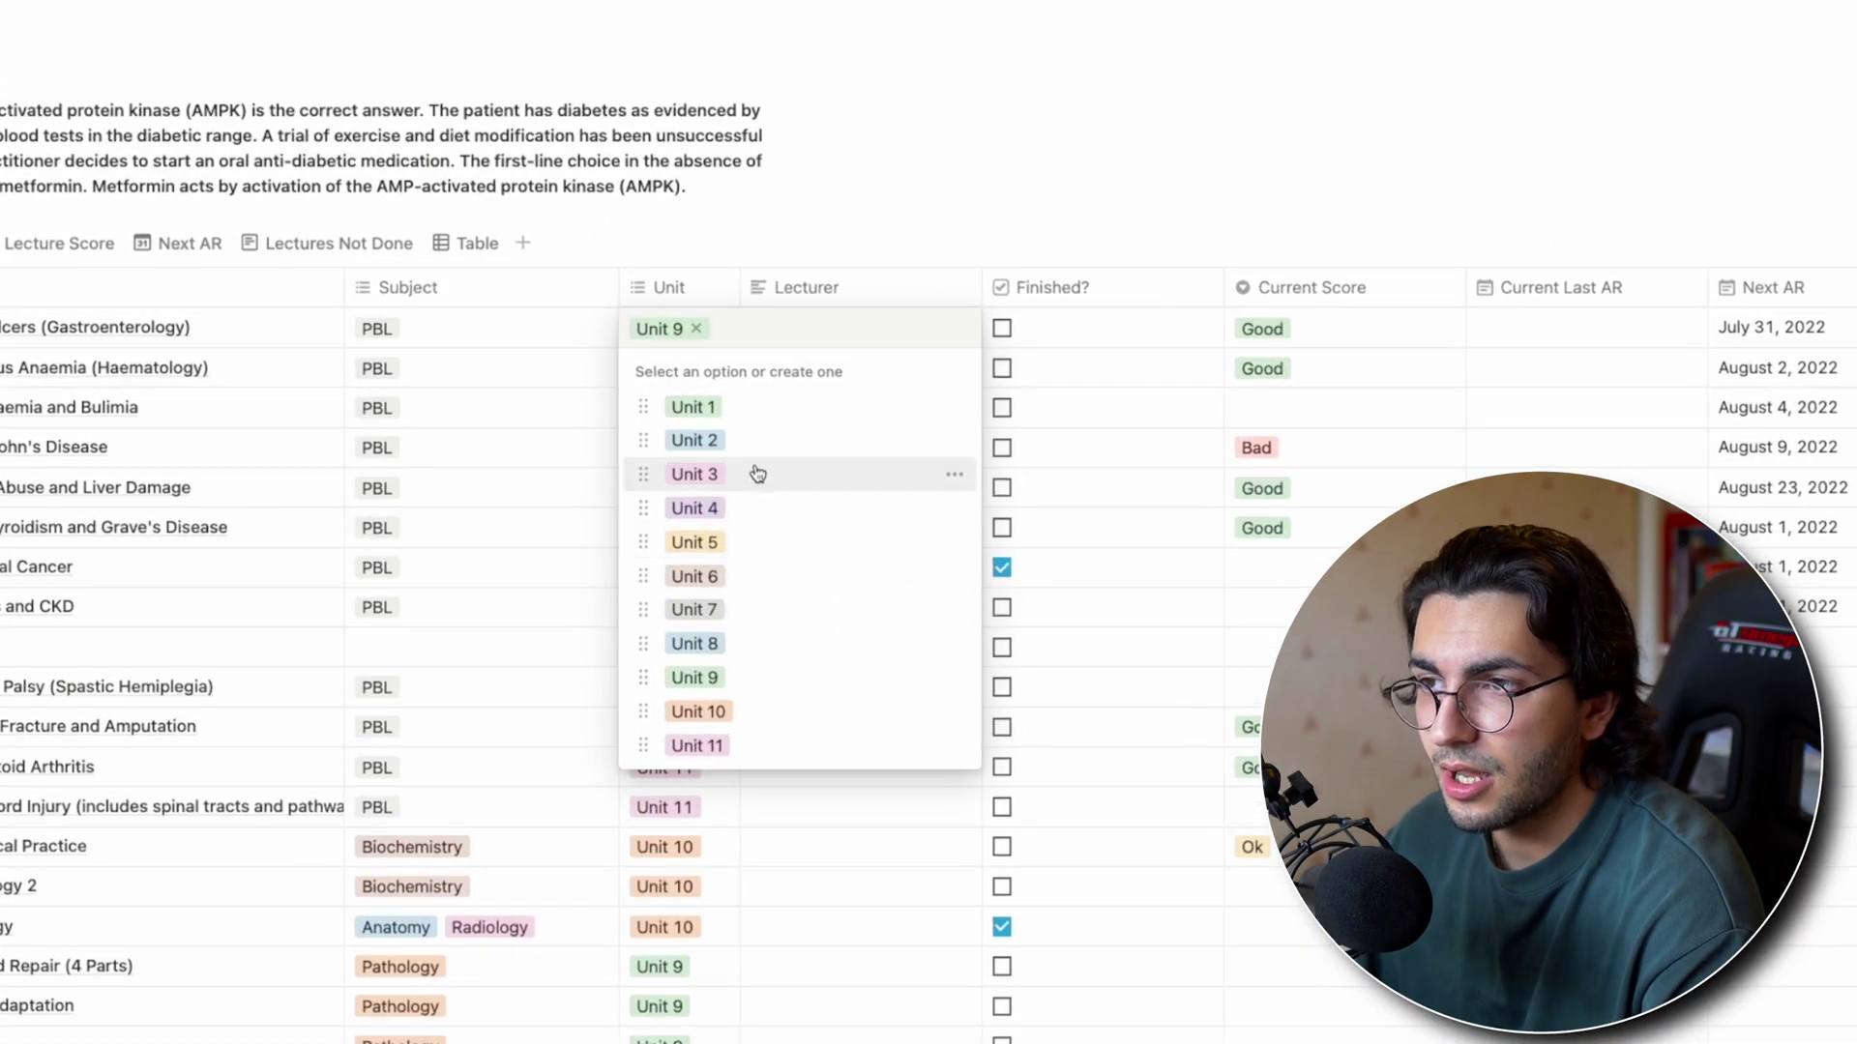
{"action": "key", "text": "Escape"}
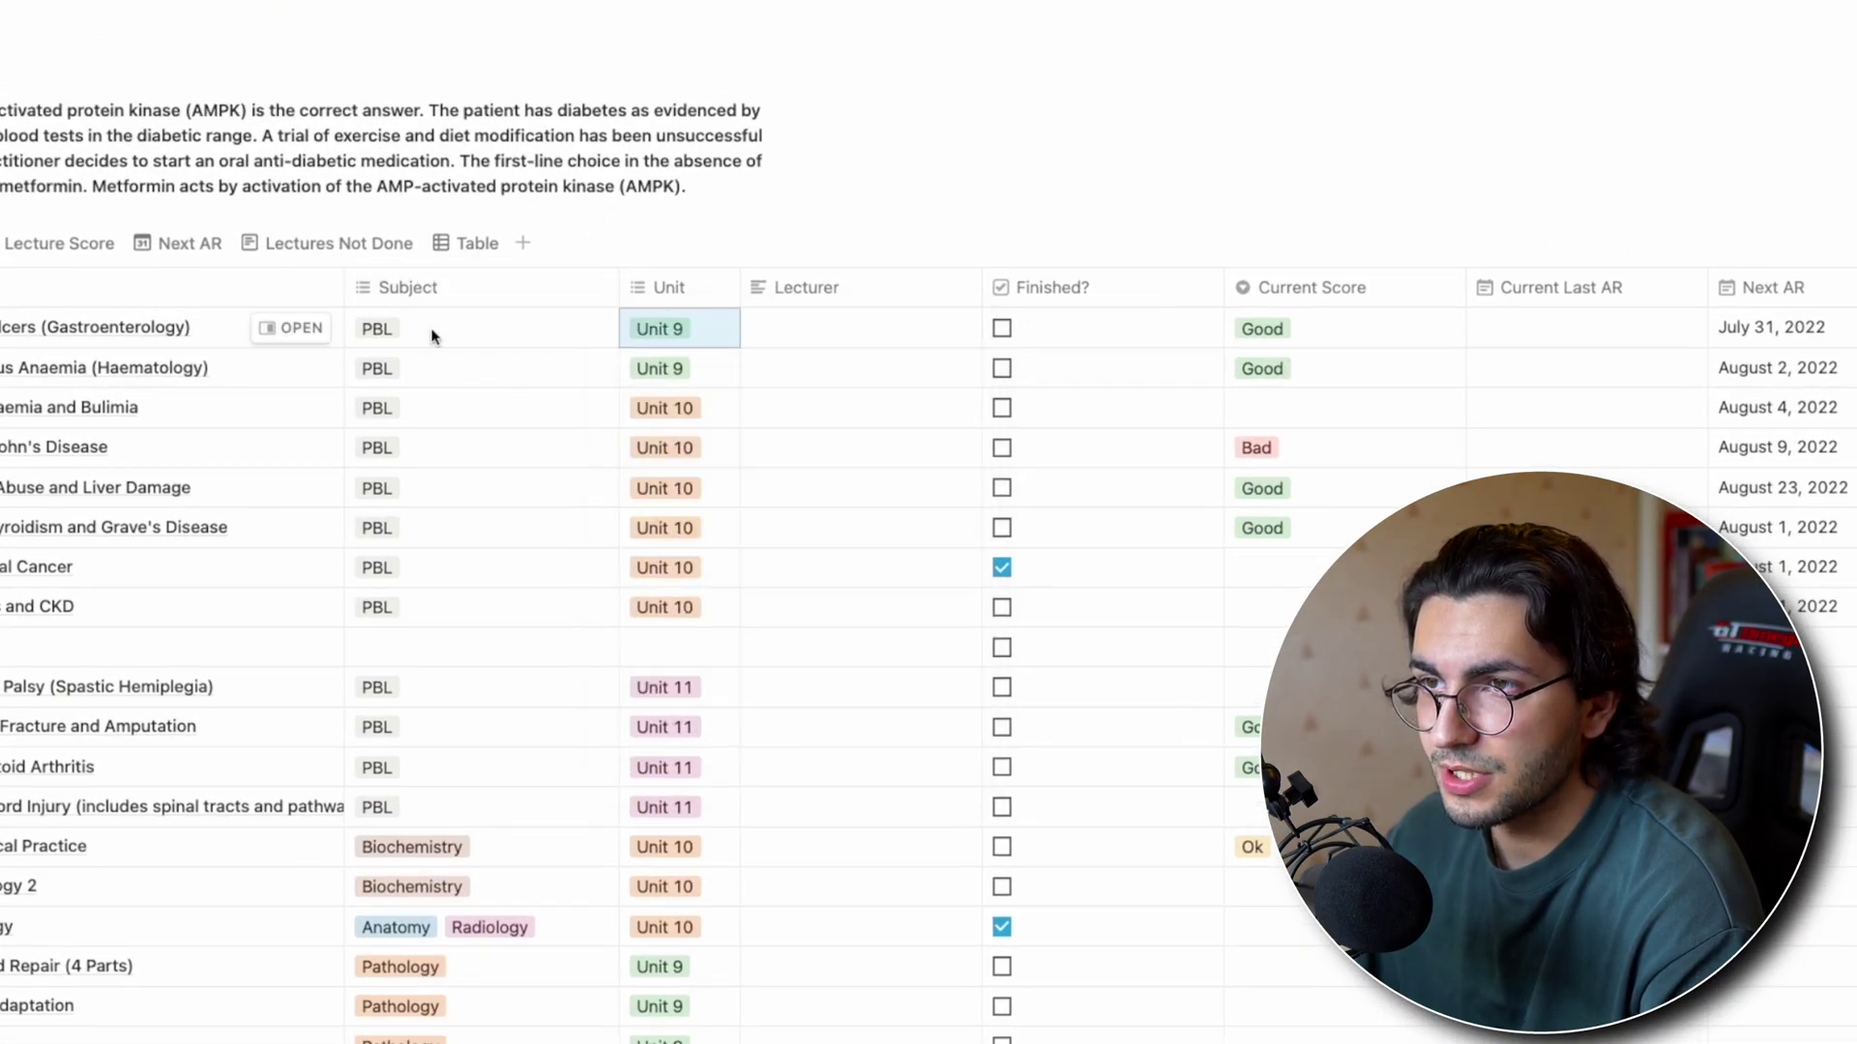
{"action": "left_click", "coordinate": [432, 335]}
{"action": "key", "text": "Escape"}
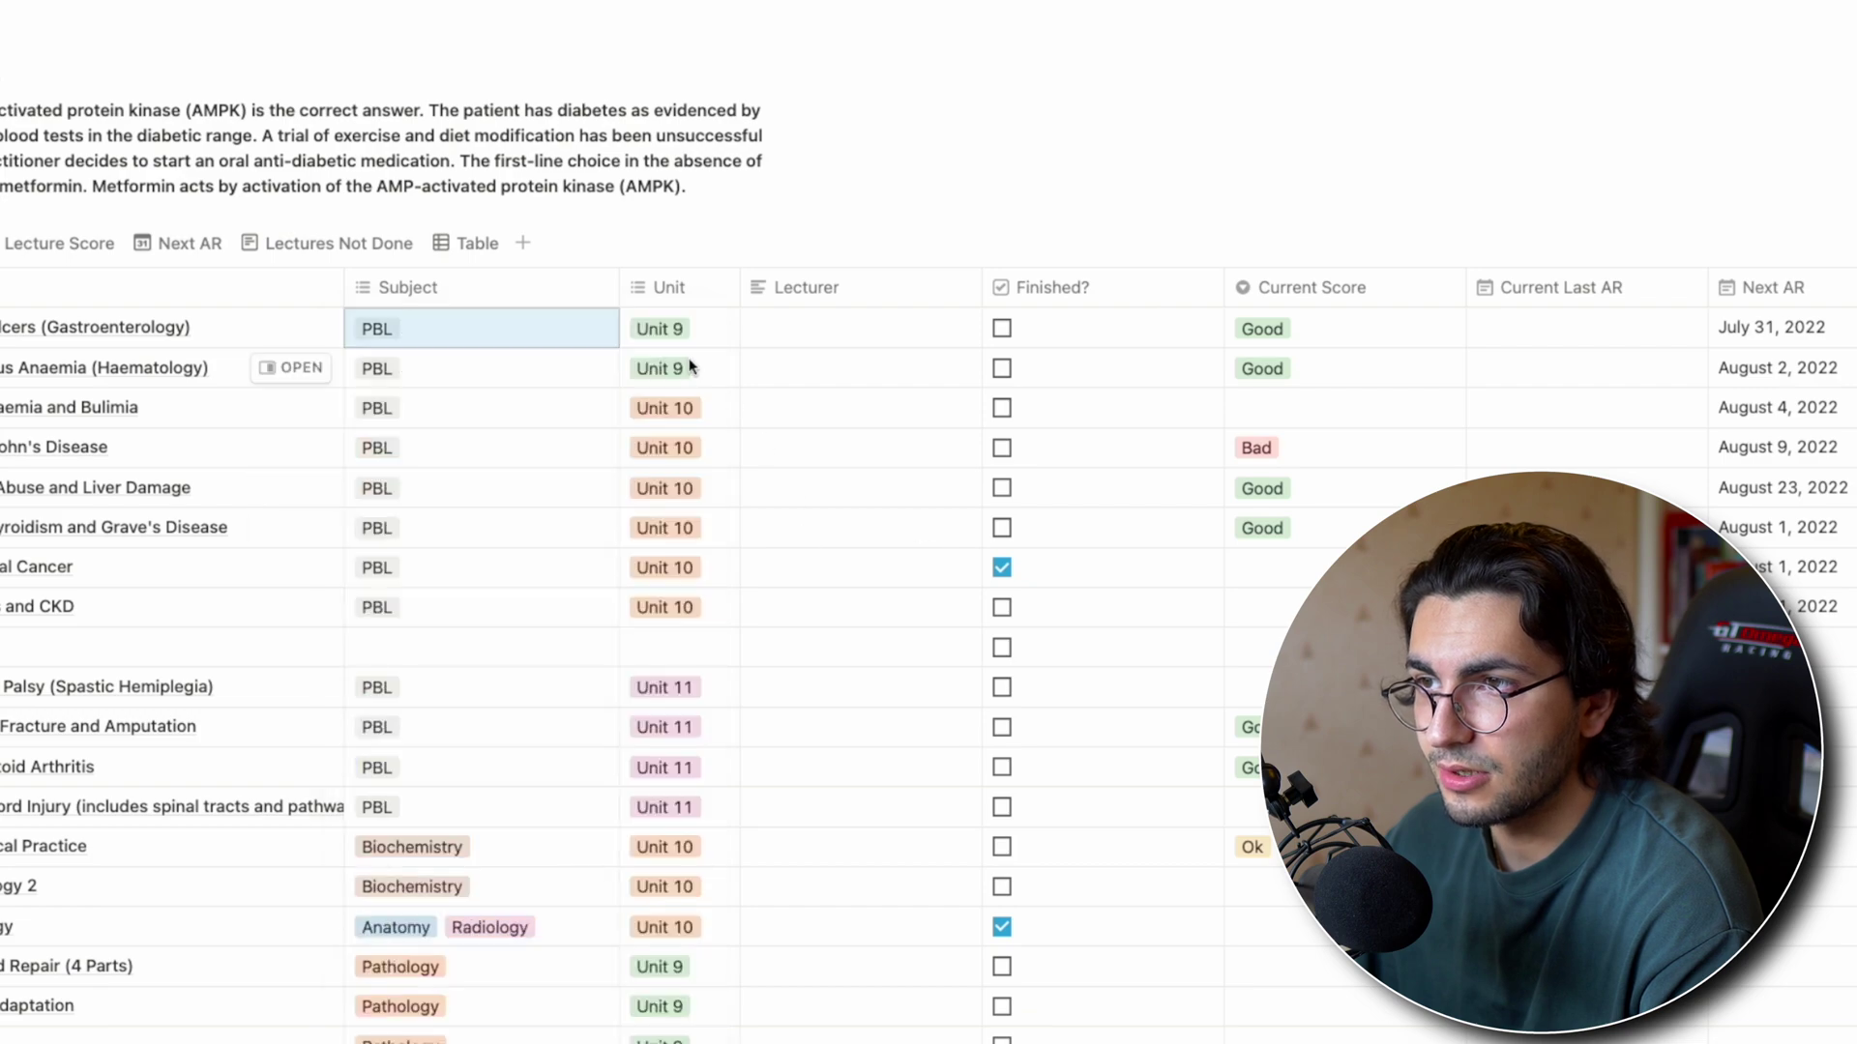
{"action": "left_click", "coordinate": [684, 368]}
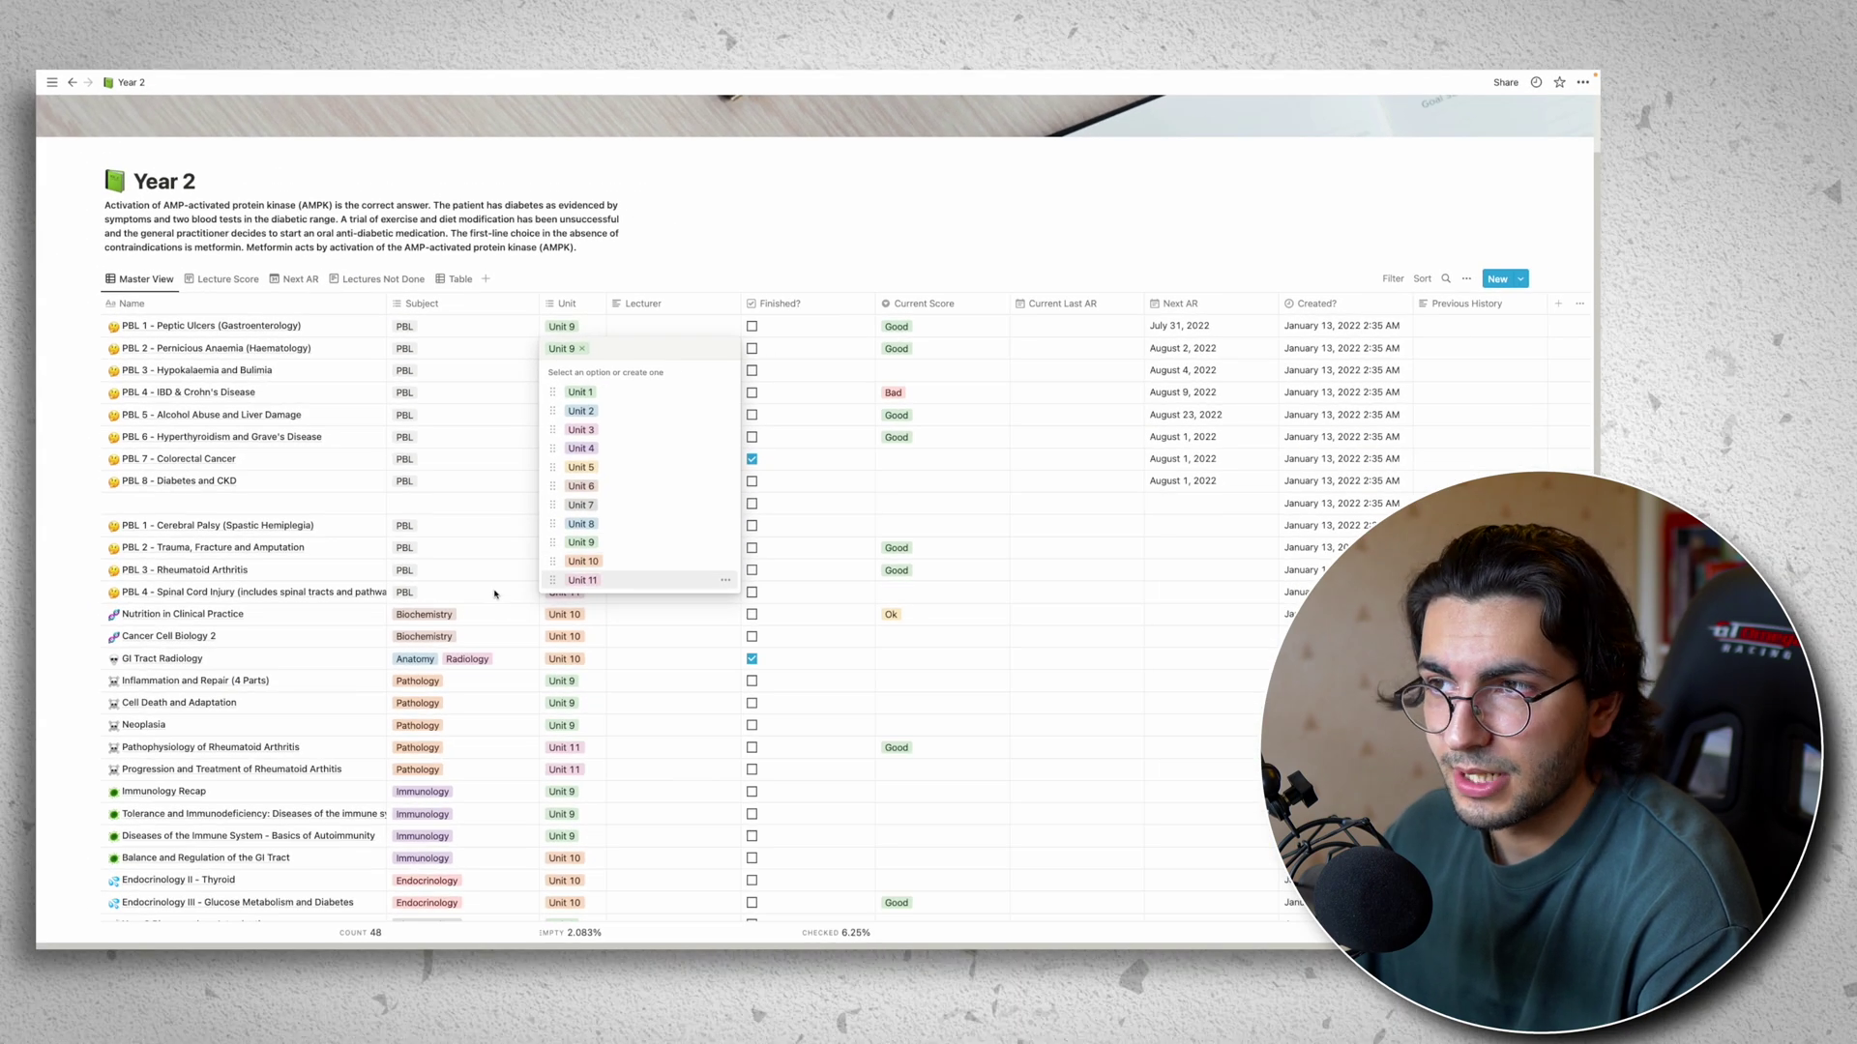
{"action": "key", "text": "Escape"}
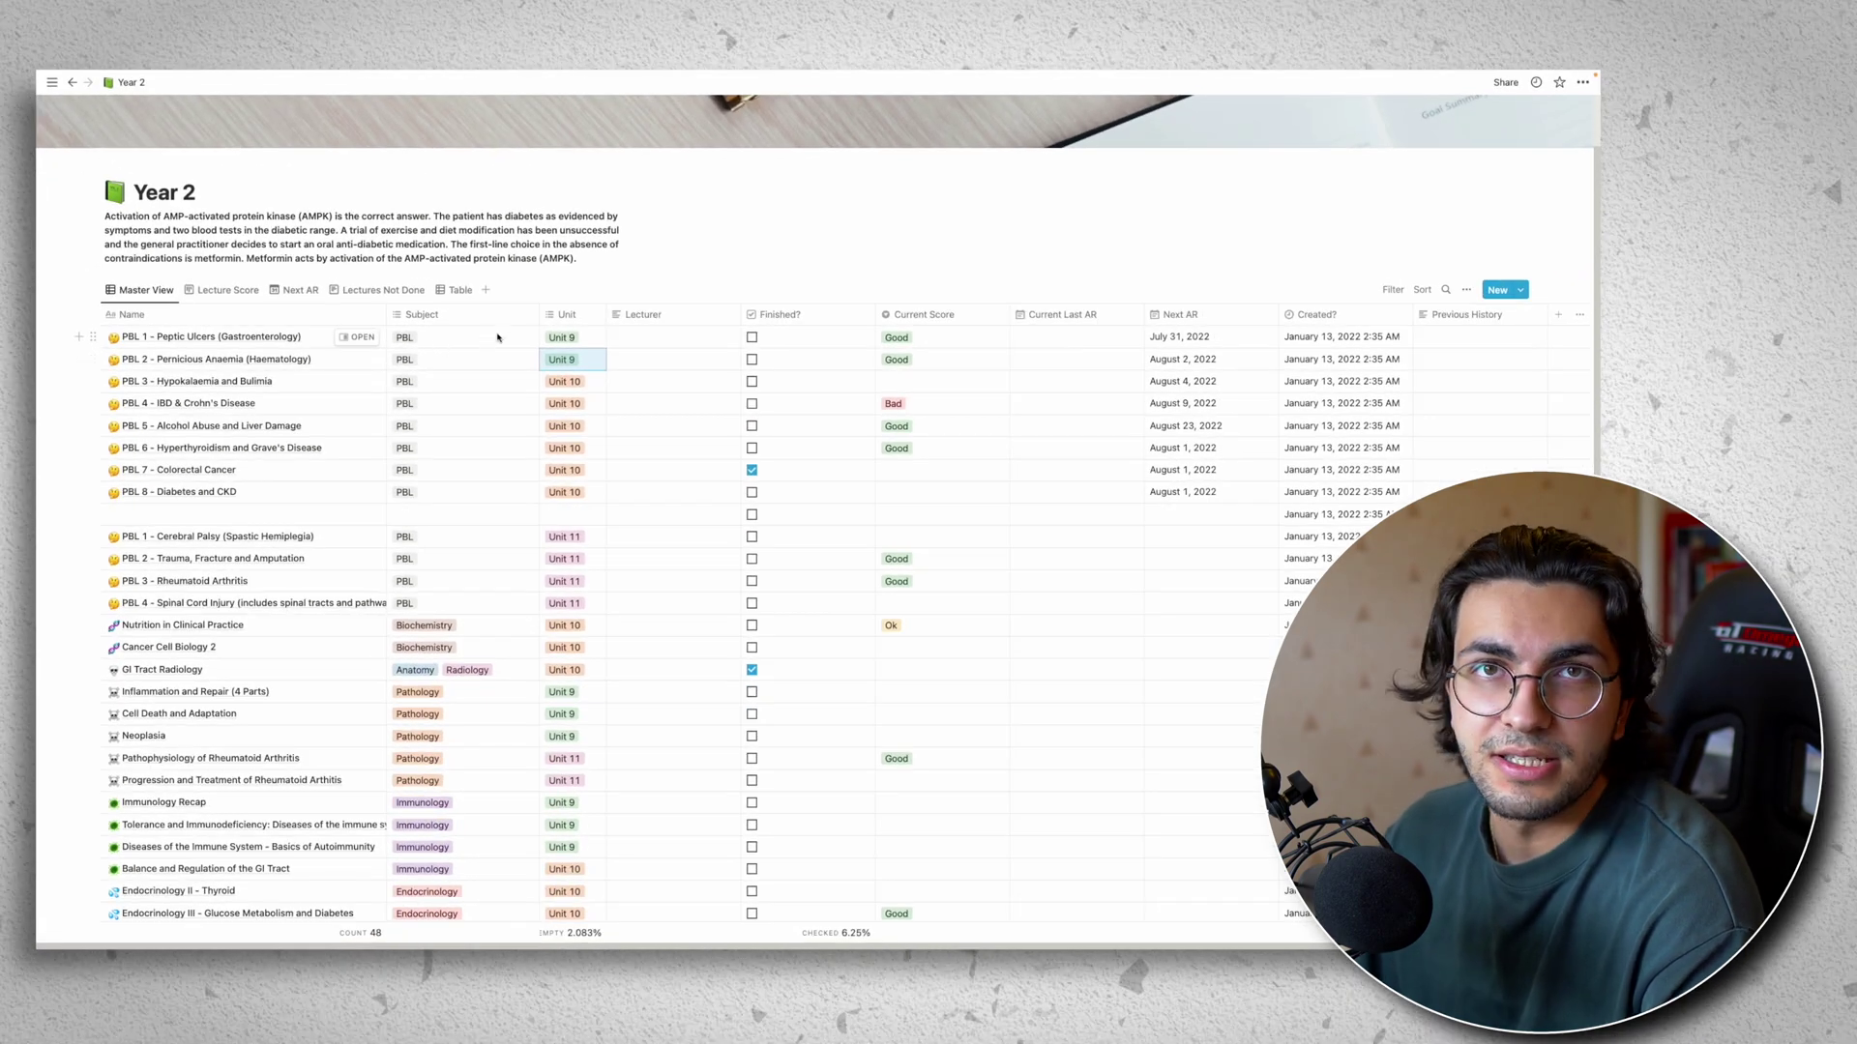
- Rate PBL 3's current score Ok and Neoplasia's Good, then start choosing PBL 1's last review date
{"action": "left_click", "coordinate": [751, 337]}
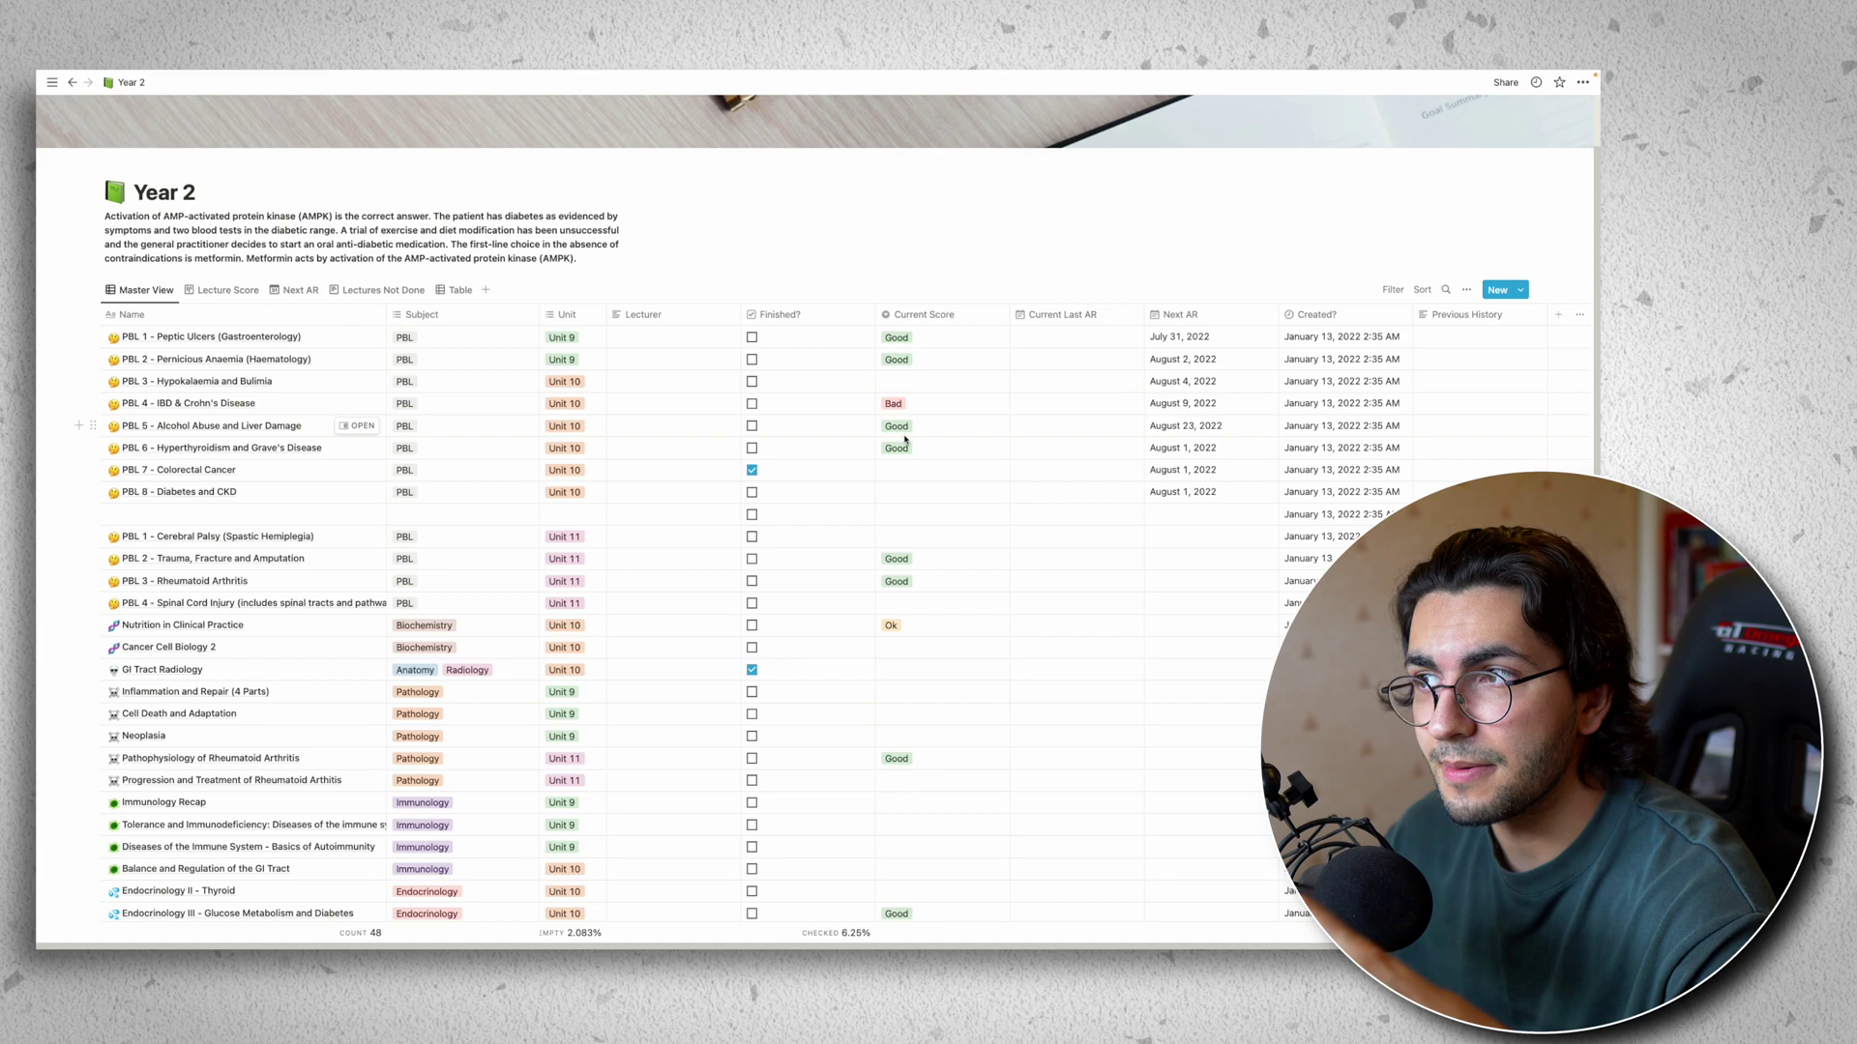
{"action": "scroll", "coordinate": [943, 357], "scroll_direction": "down", "scroll_amount": 1}
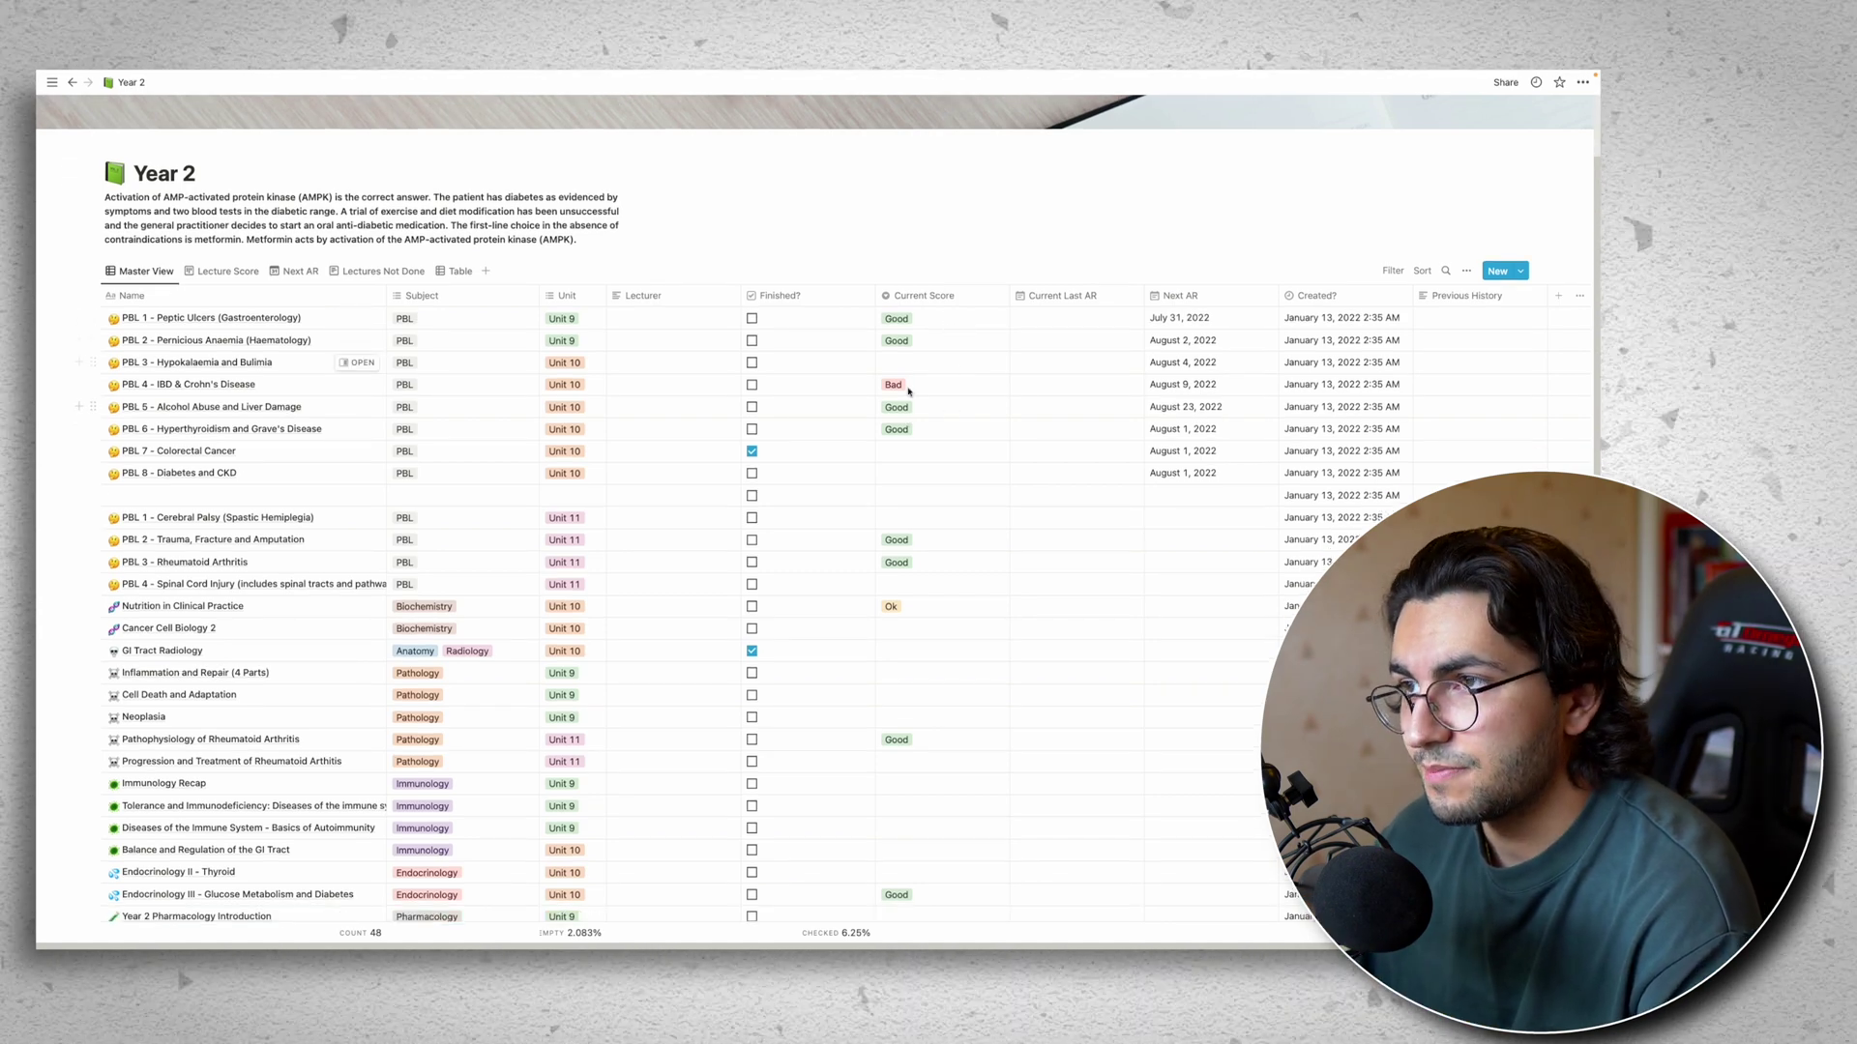
{"action": "left_click", "coordinate": [934, 361]}
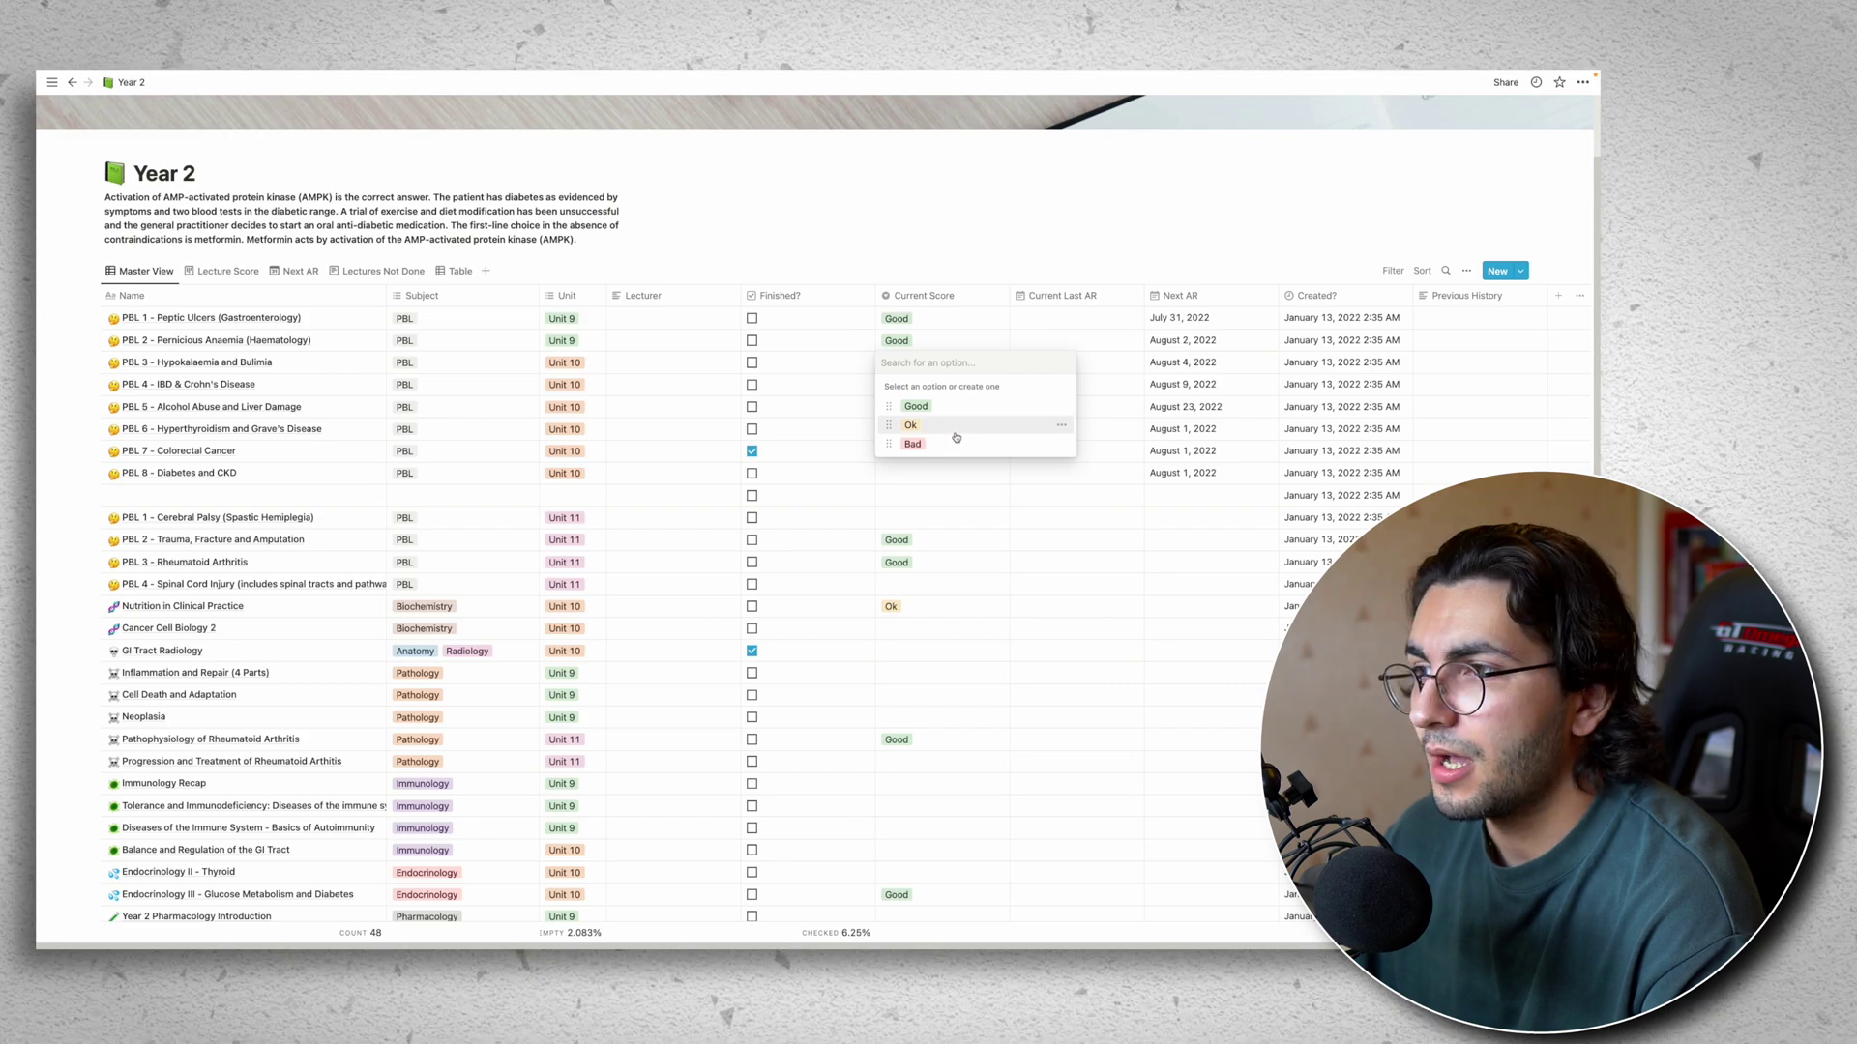
{"action": "left_click", "coordinate": [925, 426]}
{"action": "scroll", "coordinate": [957, 522], "scroll_direction": "down", "scroll_amount": 3}
{"action": "left_click", "coordinate": [947, 597]}
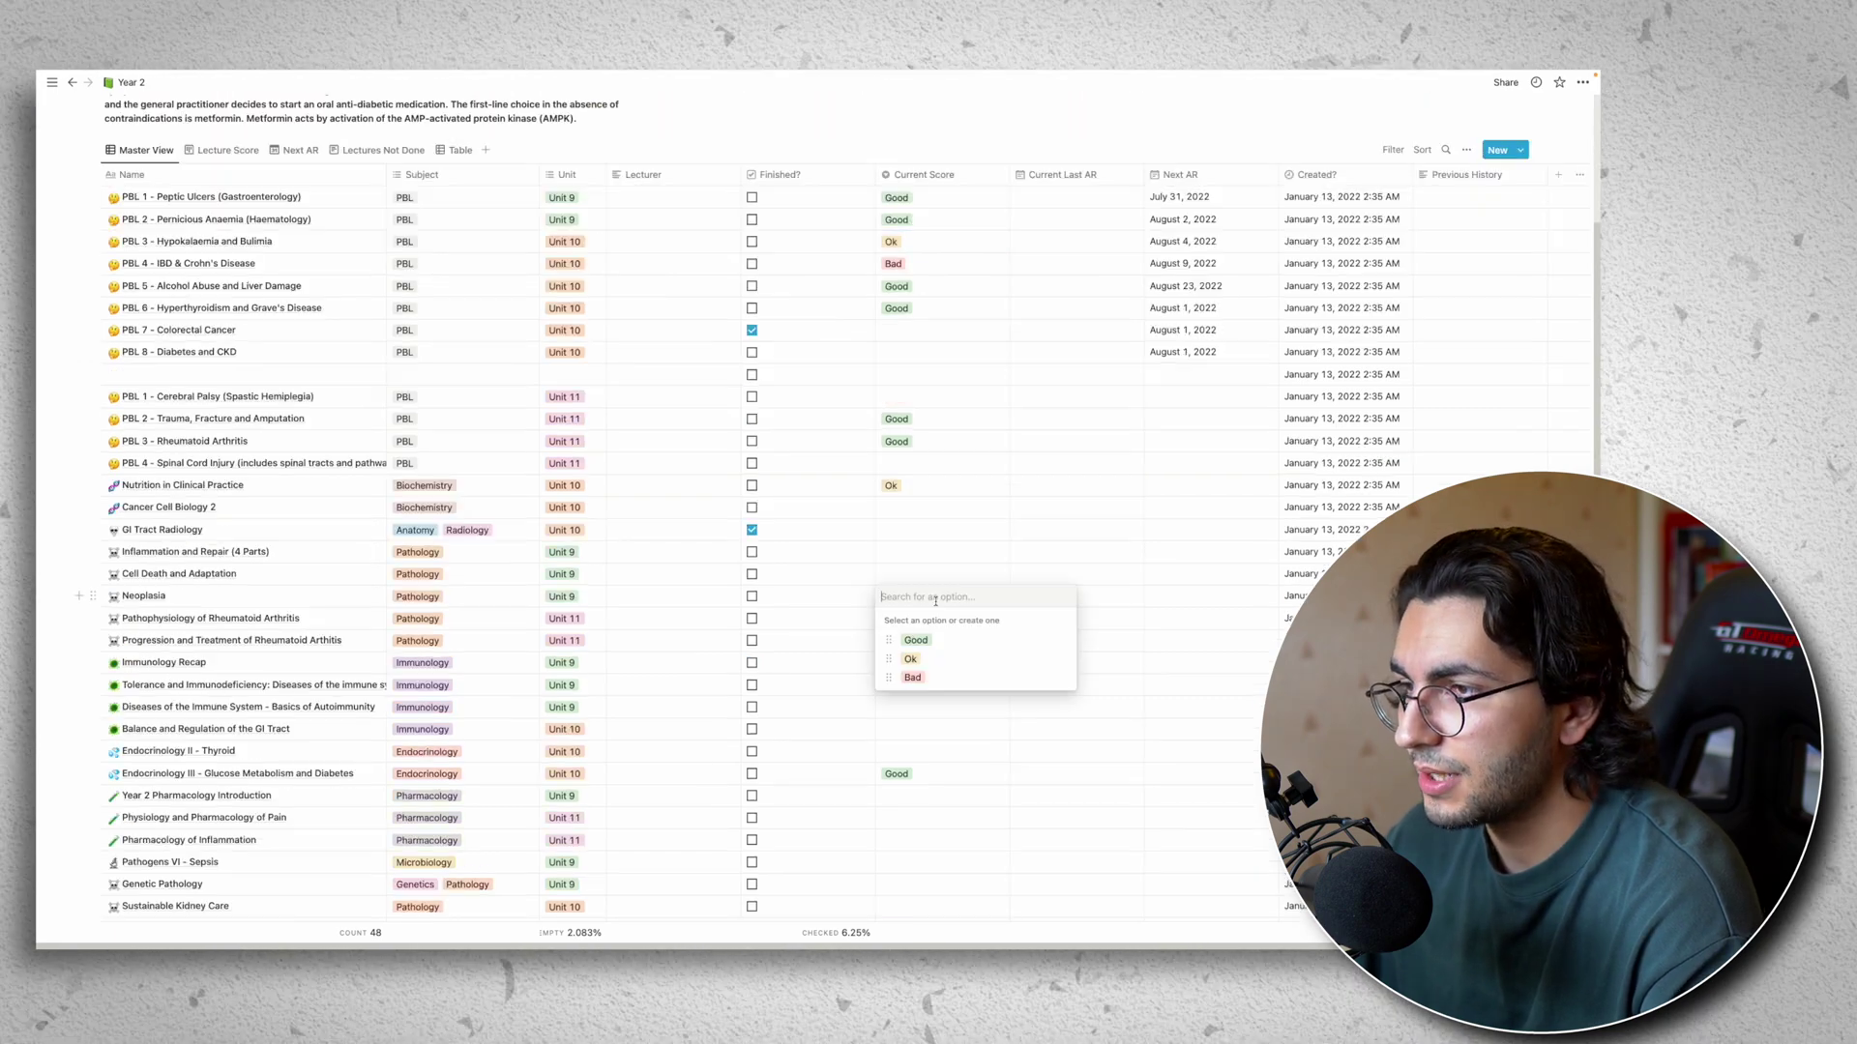
{"action": "left_click", "coordinate": [916, 640]}
{"action": "scroll", "coordinate": [945, 580], "scroll_direction": "up", "scroll_amount": 5}
{"action": "left_click", "coordinate": [1058, 416]}
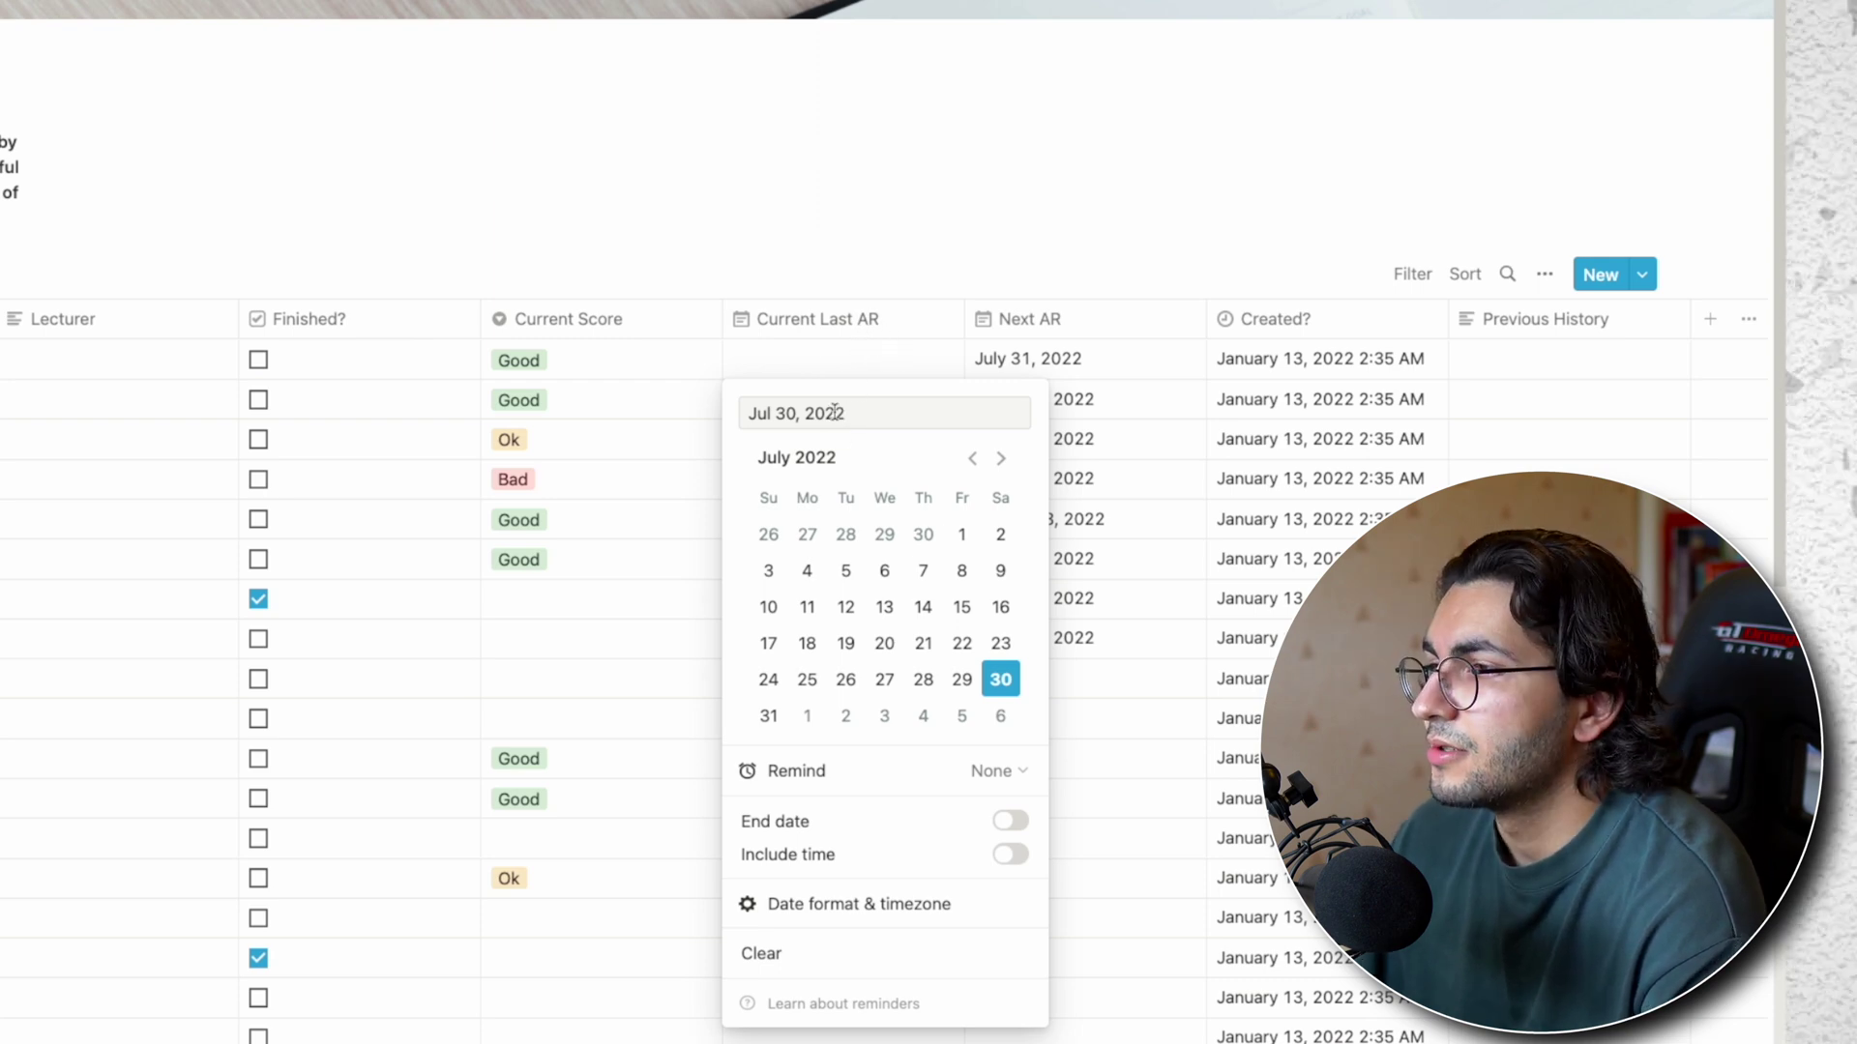
- Set last review dates for PBL 1, 2 and 3 to July 1, 13 and 5, 2022
{"action": "left_click", "coordinate": [961, 534]}
{"action": "left_click", "coordinate": [831, 401]}
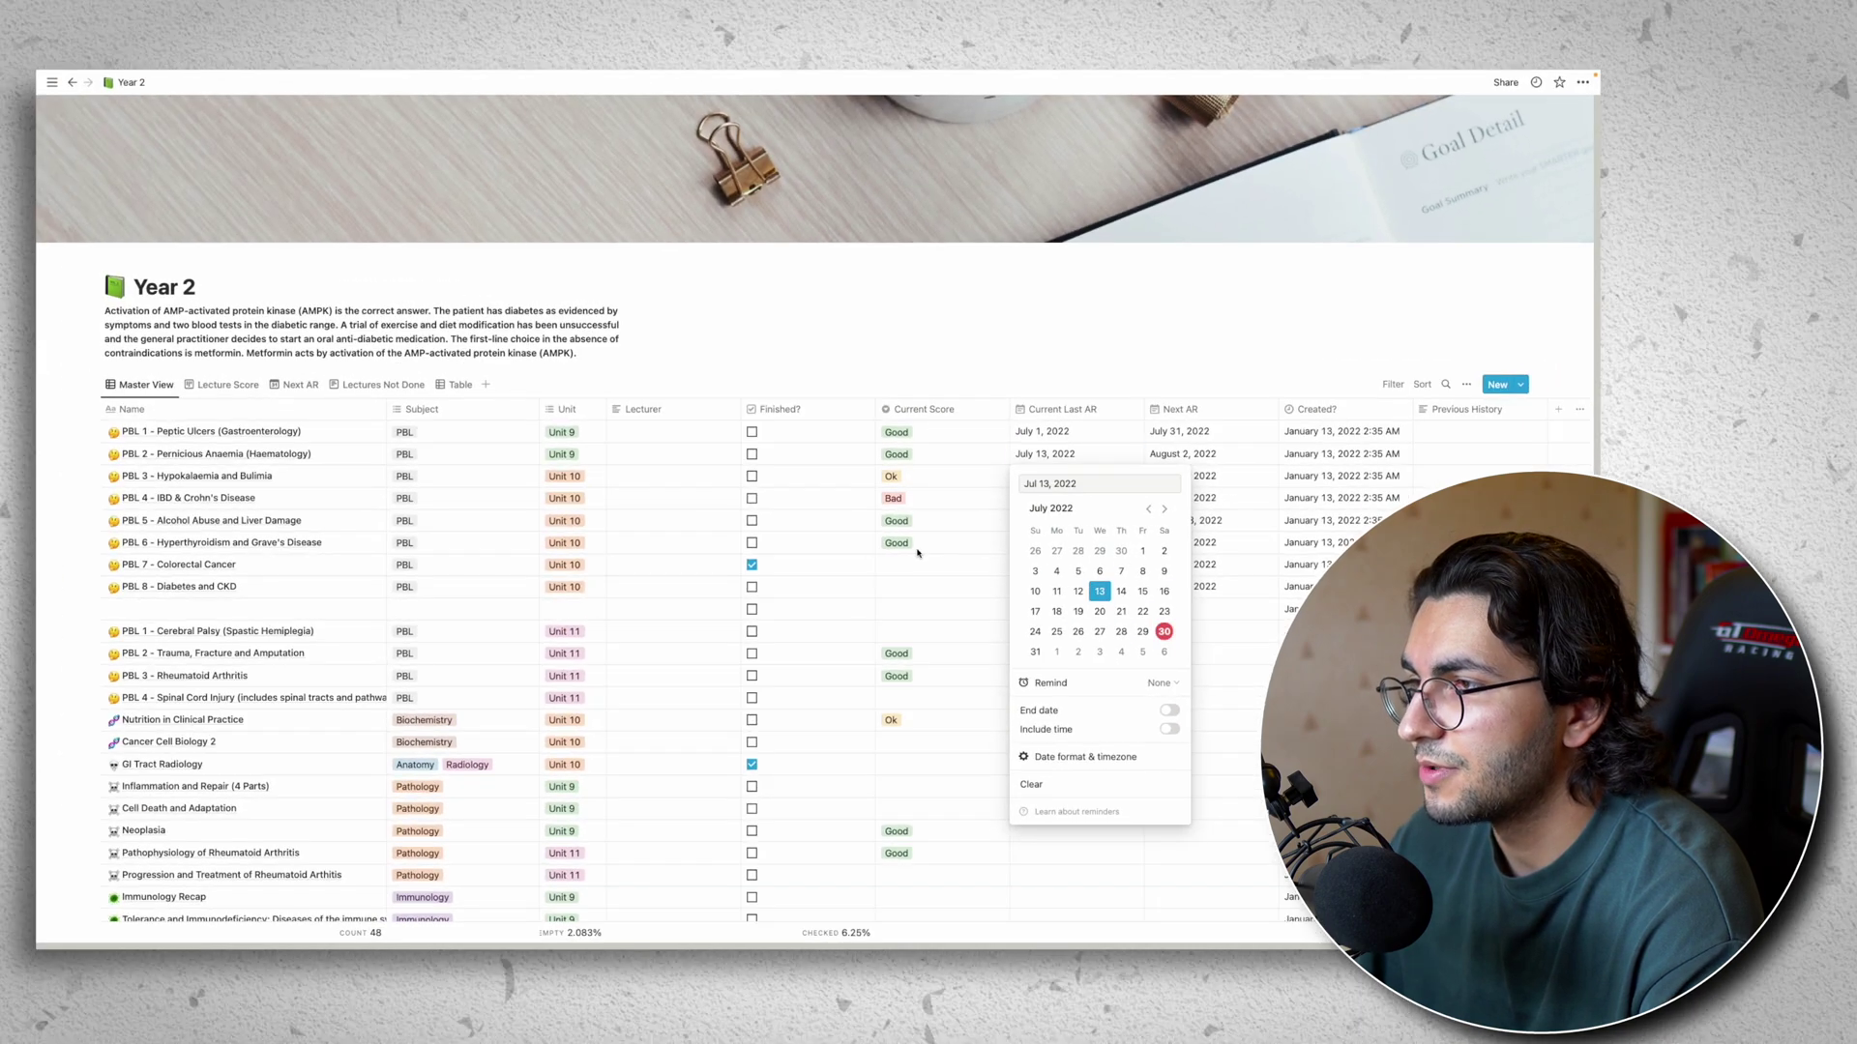
{"action": "left_click", "coordinate": [890, 645]}
{"action": "left_click", "coordinate": [843, 439]}
{"action": "left_click", "coordinate": [1078, 593]}
{"action": "scroll", "coordinate": [1155, 480], "scroll_direction": "right", "scroll_amount": 1}
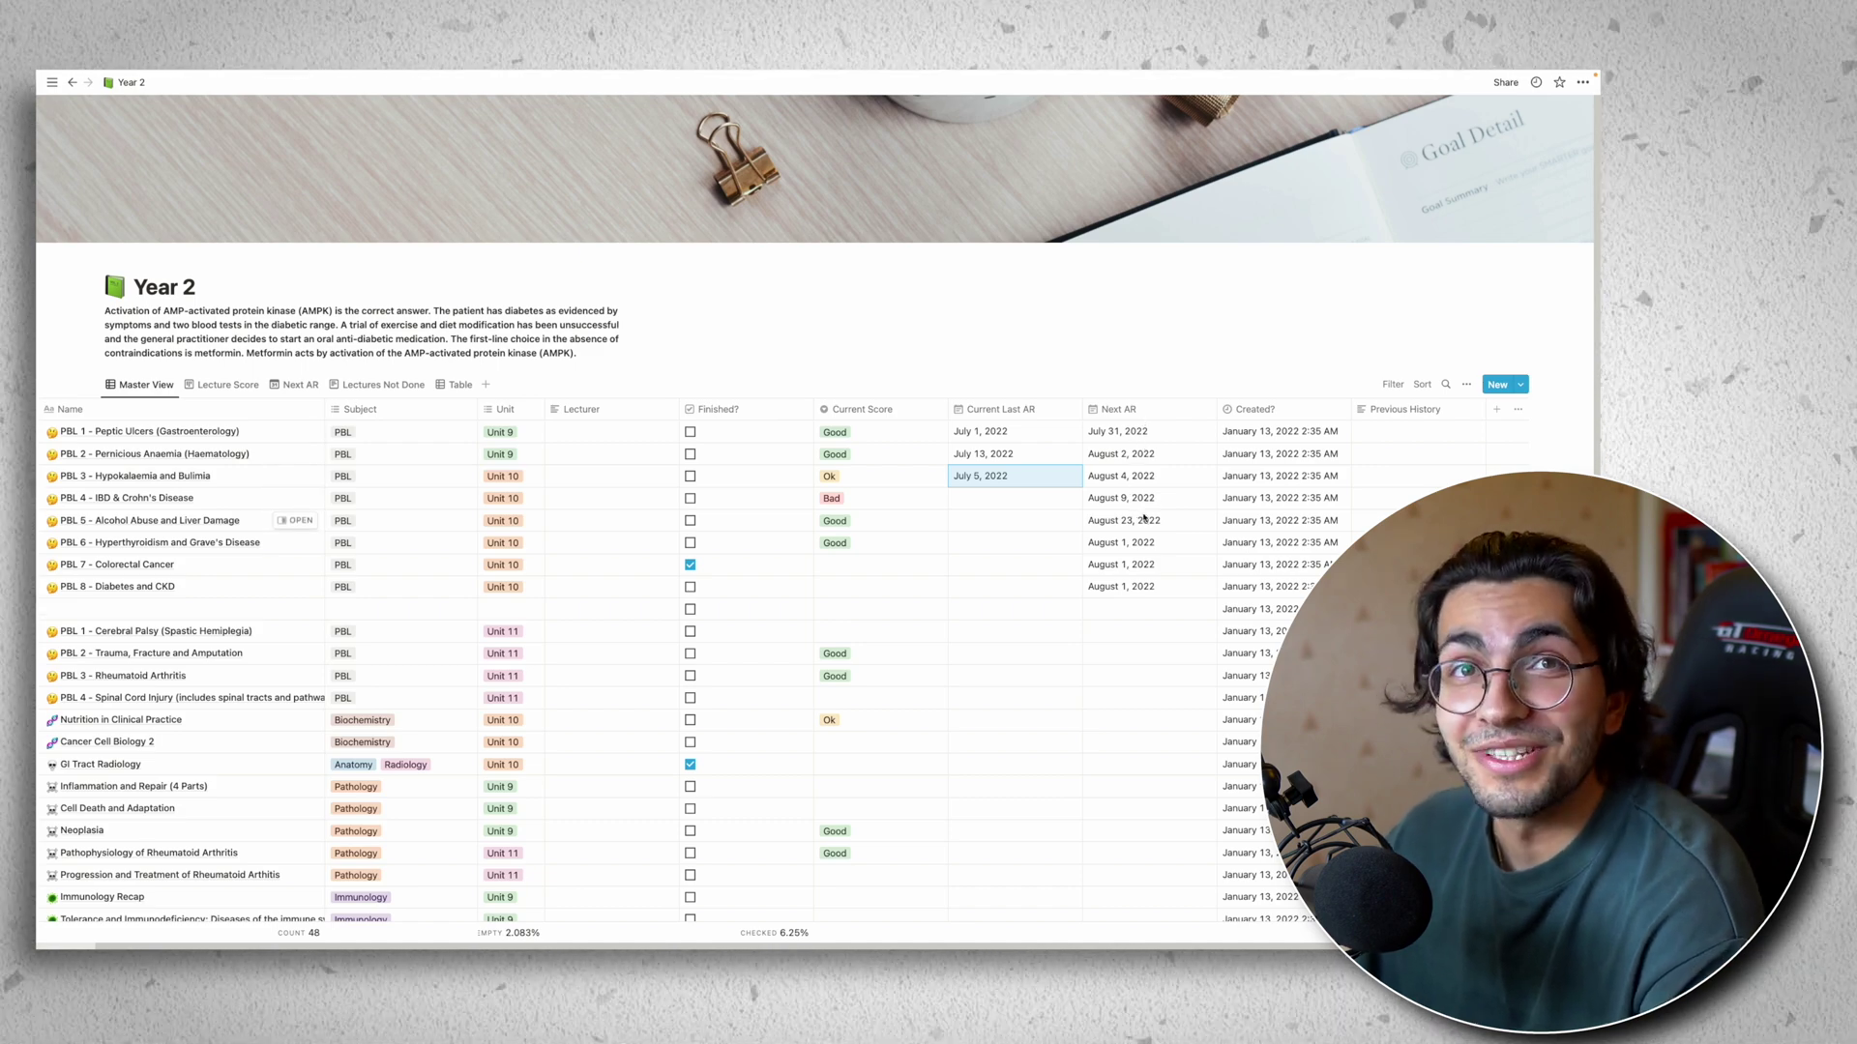
- Open the first lecture's Previous History cell and leave it without changes
{"action": "key", "text": "Escape"}
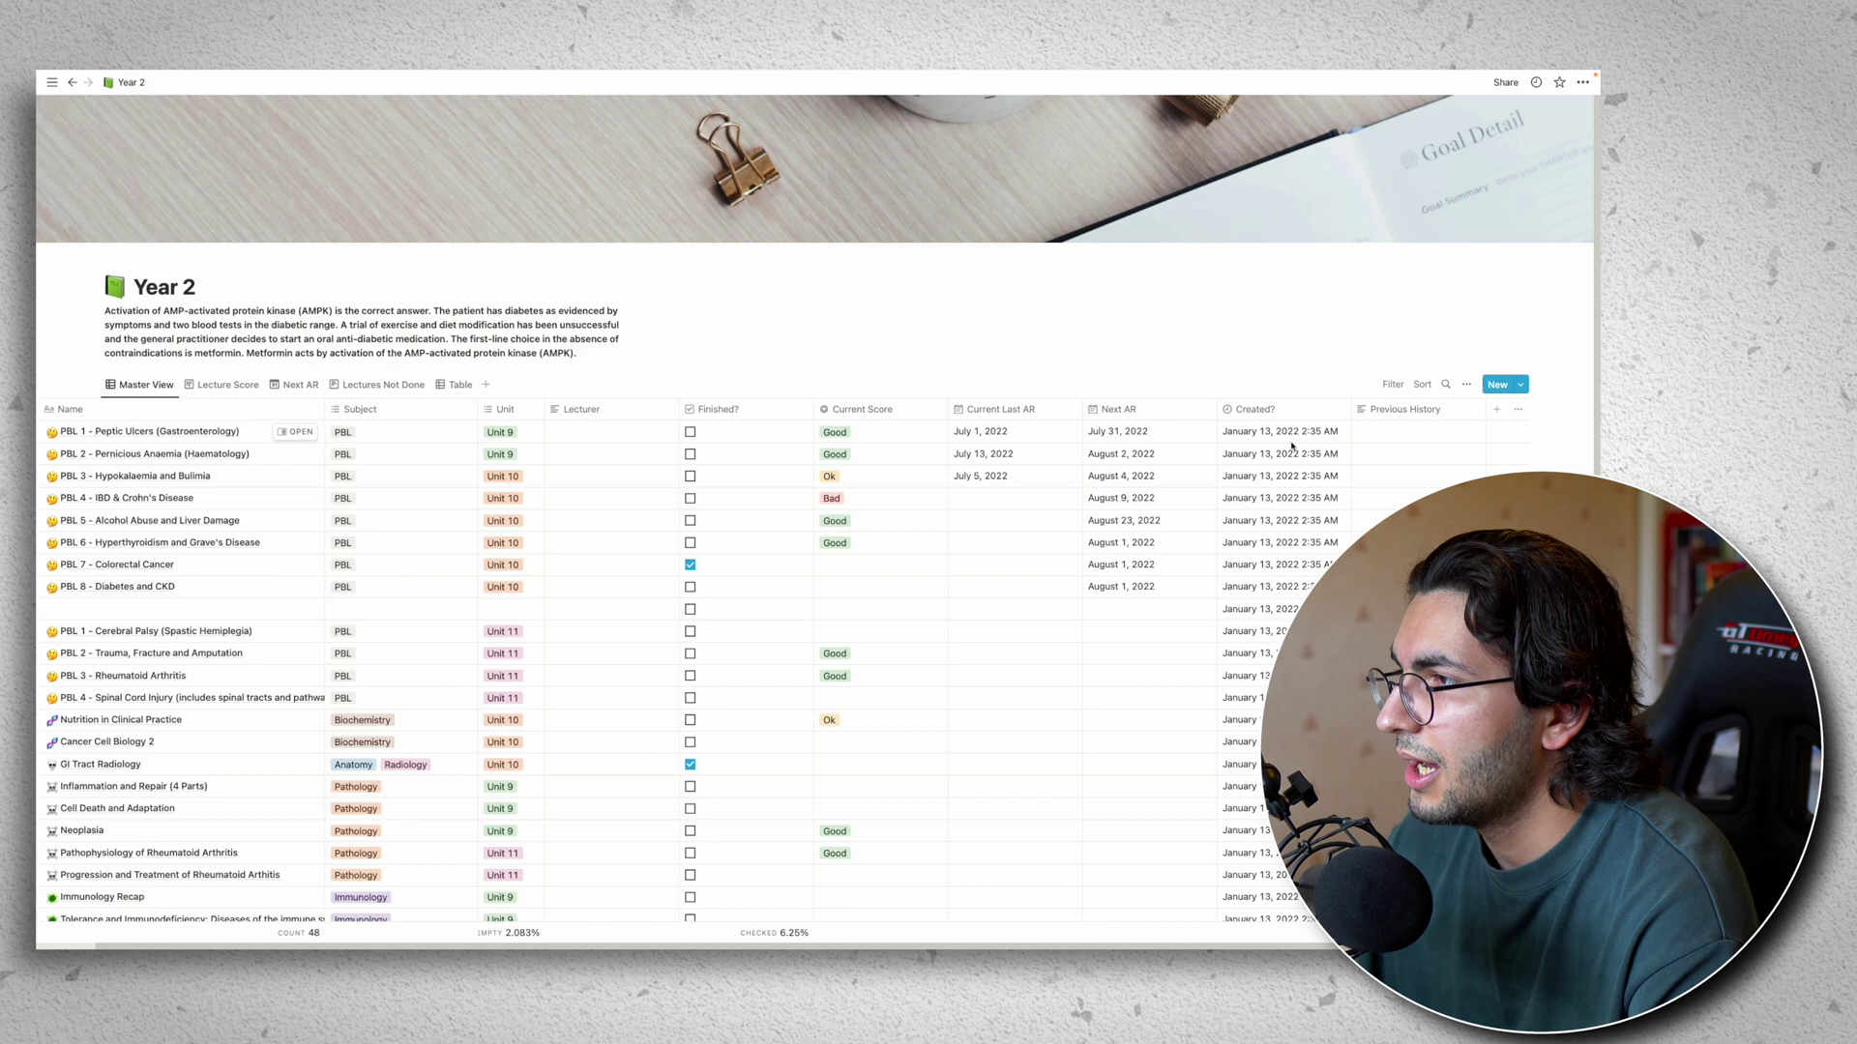
{"action": "left_click", "coordinate": [1402, 436]}
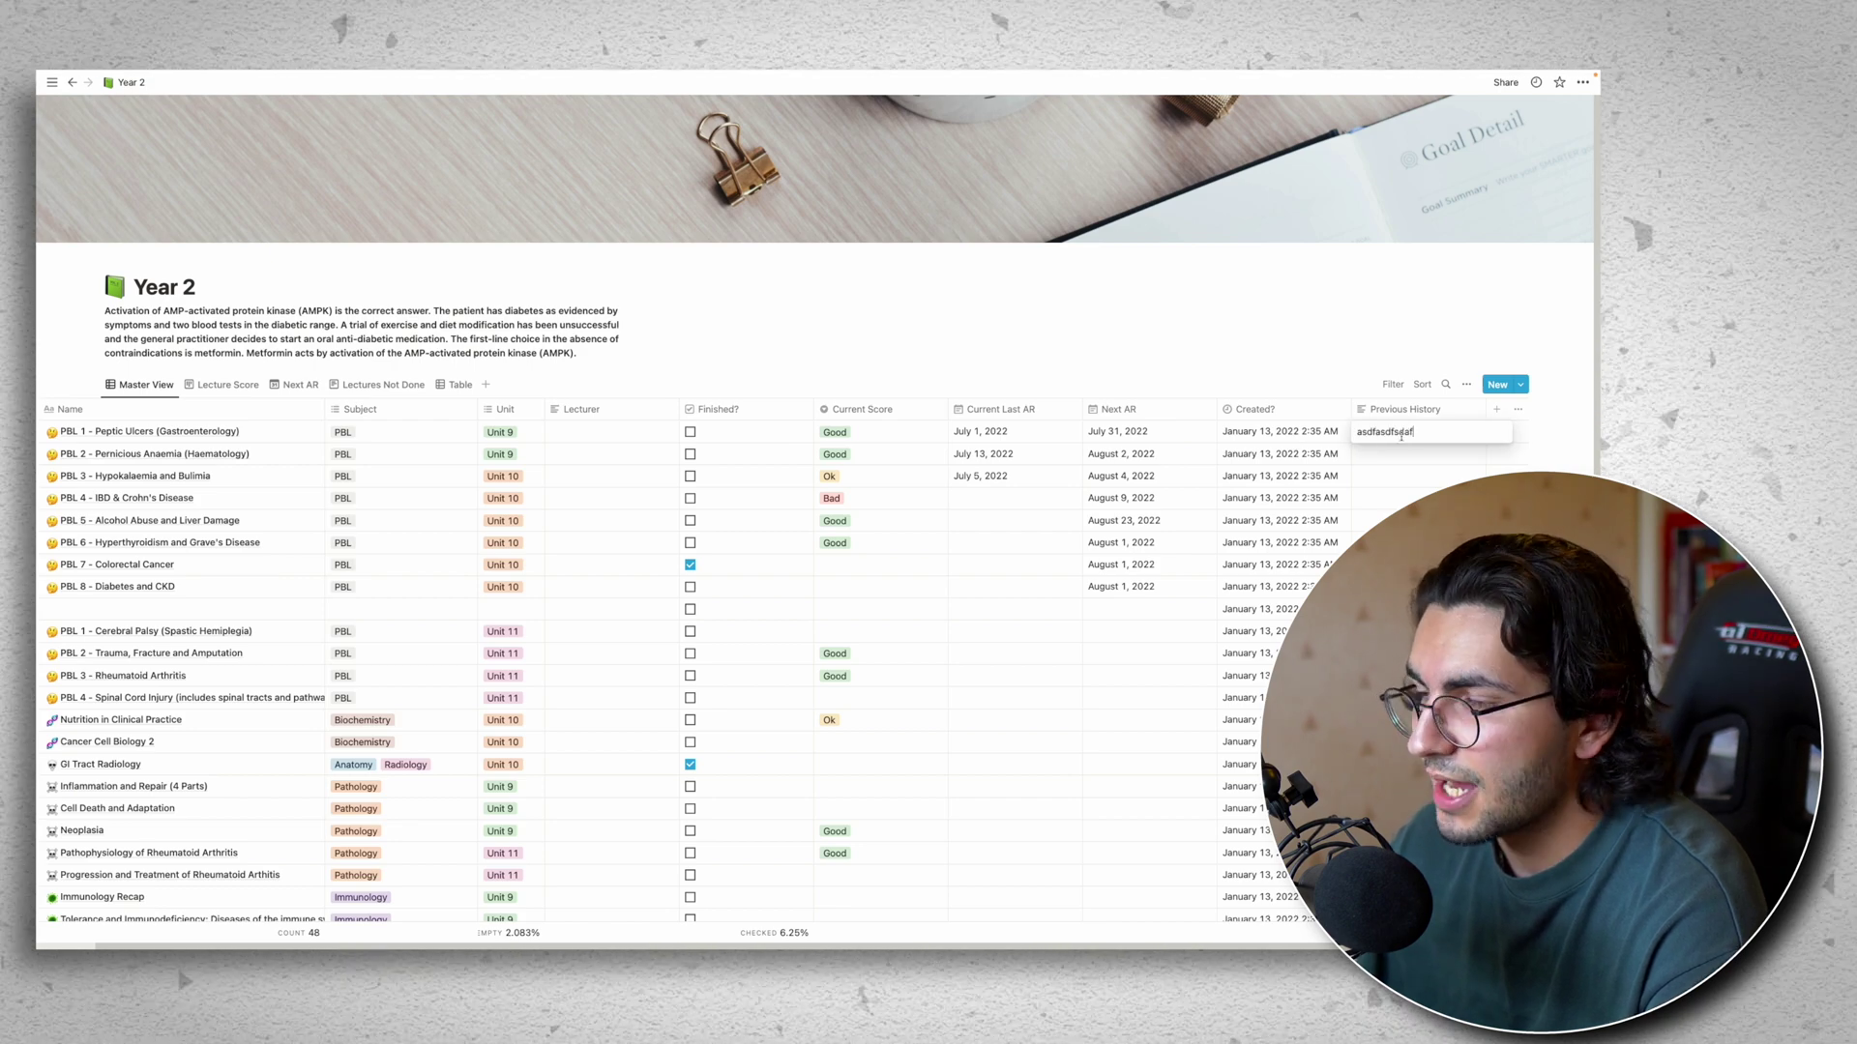
{"action": "key", "text": "Escape"}
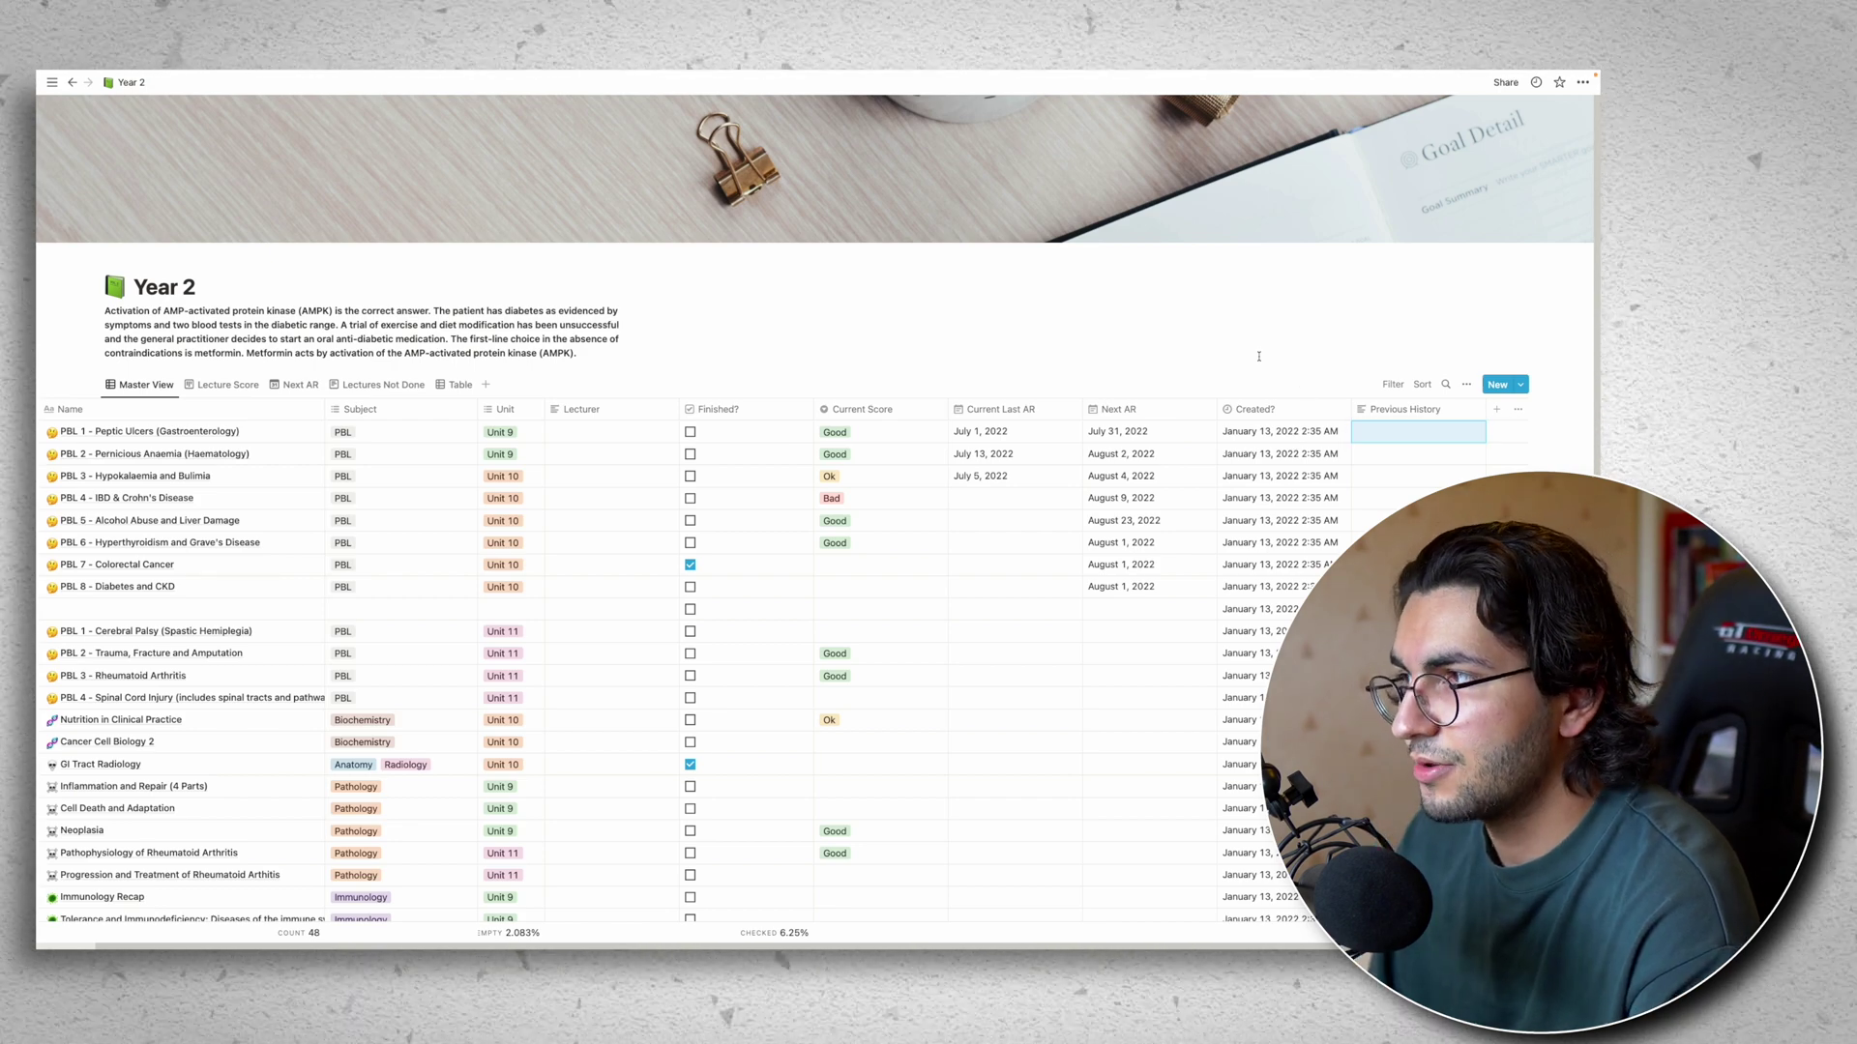
{"action": "scroll", "coordinate": [558, 637], "scroll_direction": "left", "scroll_amount": 2}
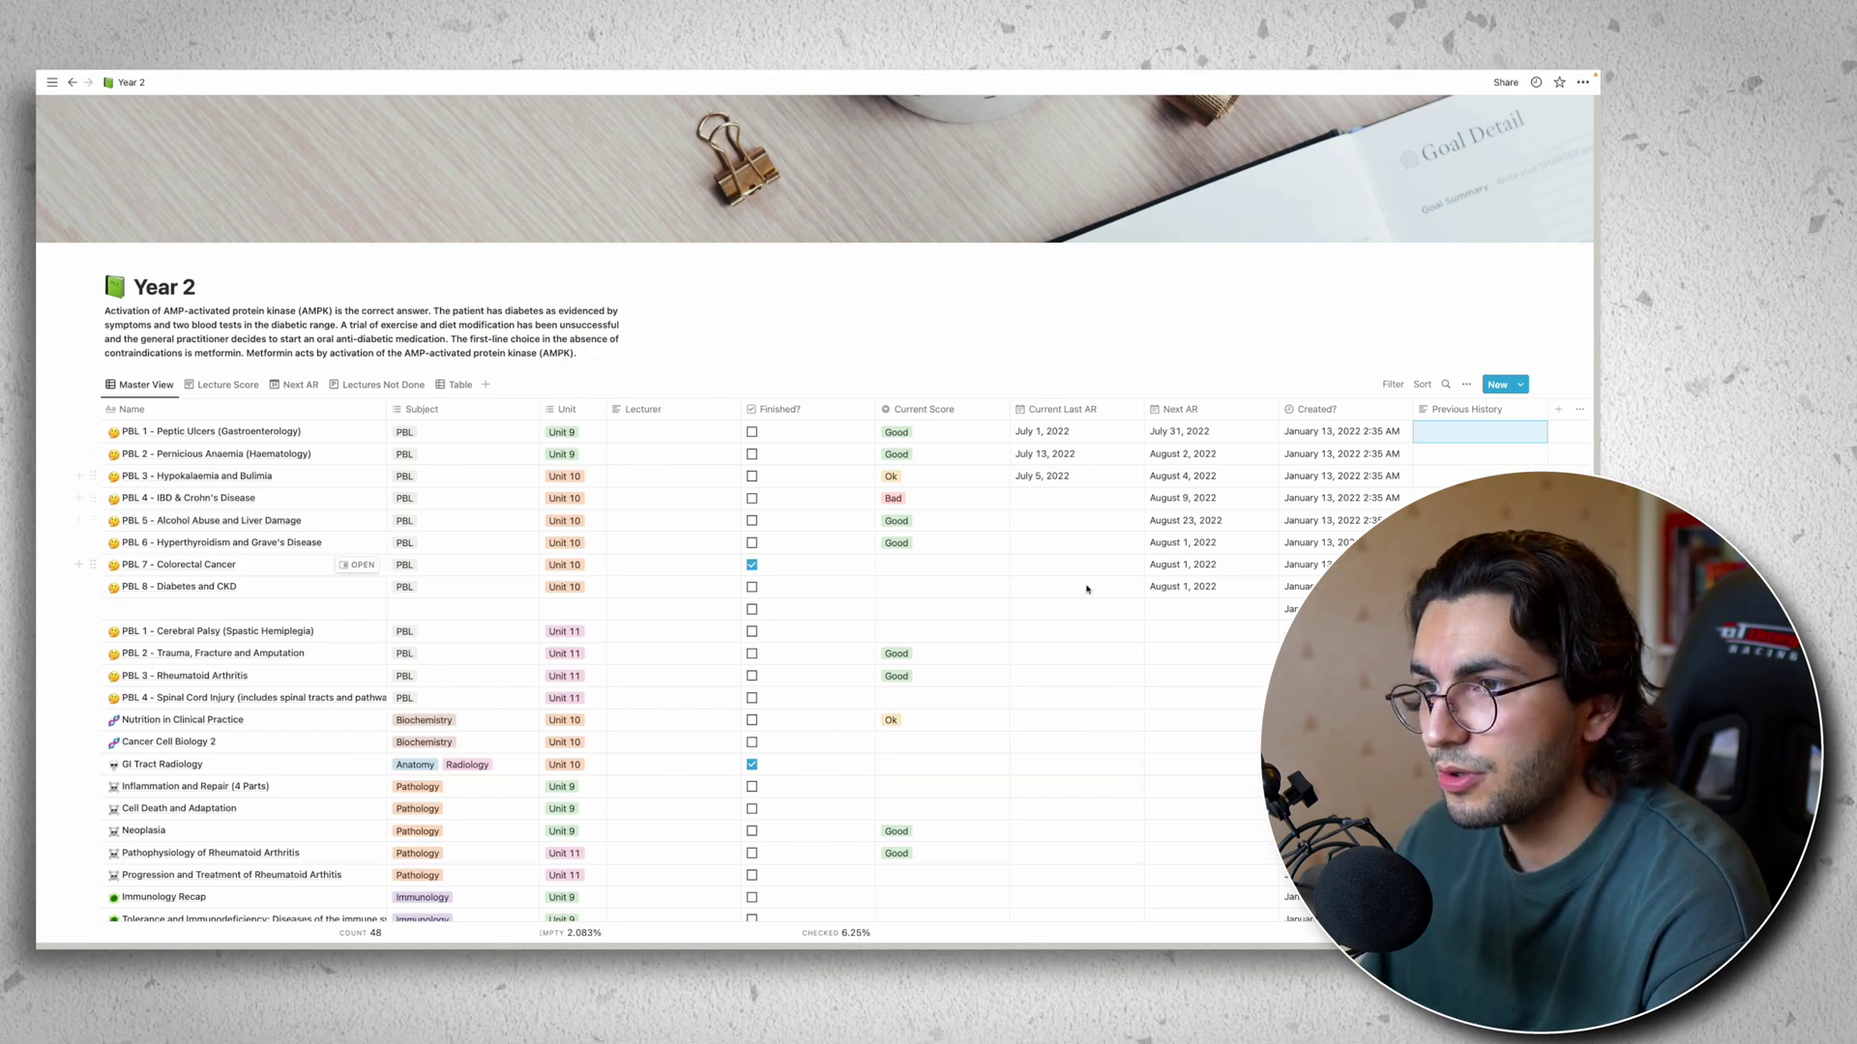
- Add a new blank lecture row below Tissue Repair, restoring it after an accidental delete
{"action": "scroll", "coordinate": [579, 567], "scroll_direction": "down", "scroll_amount": 10}
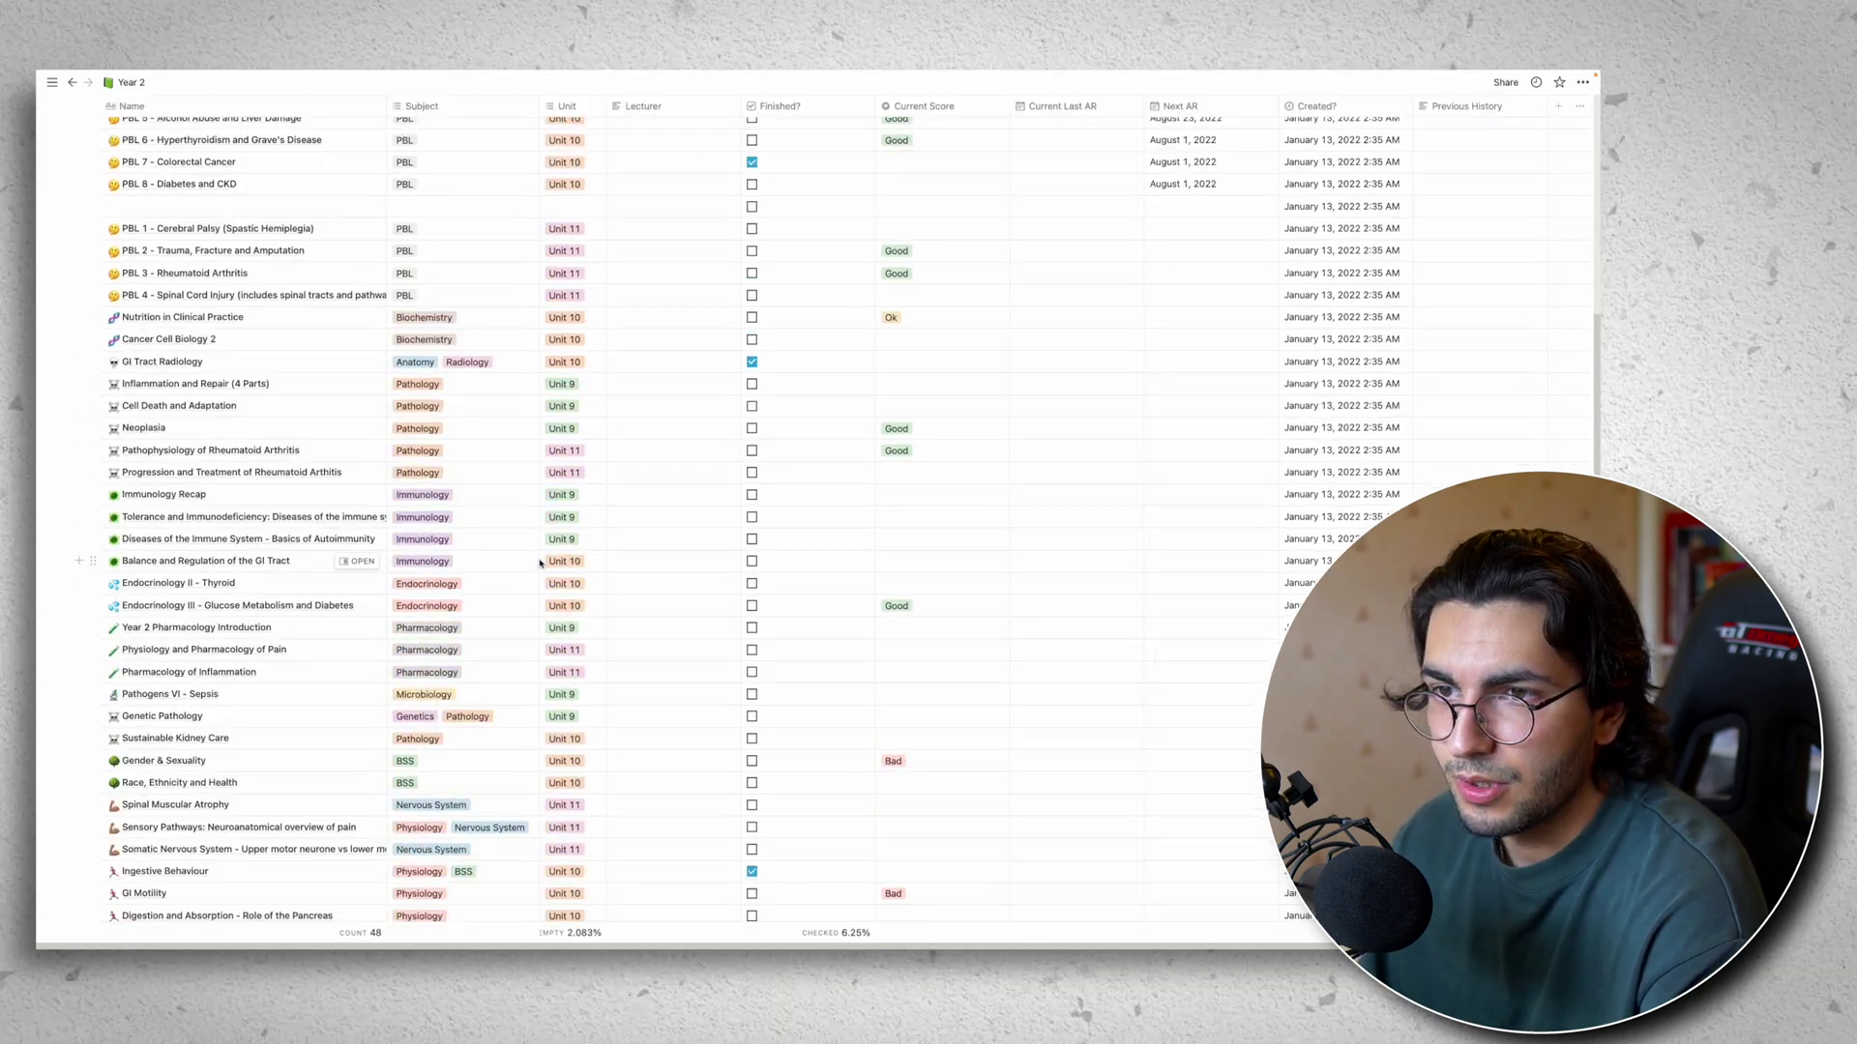
{"action": "left_click", "coordinate": [209, 790]}
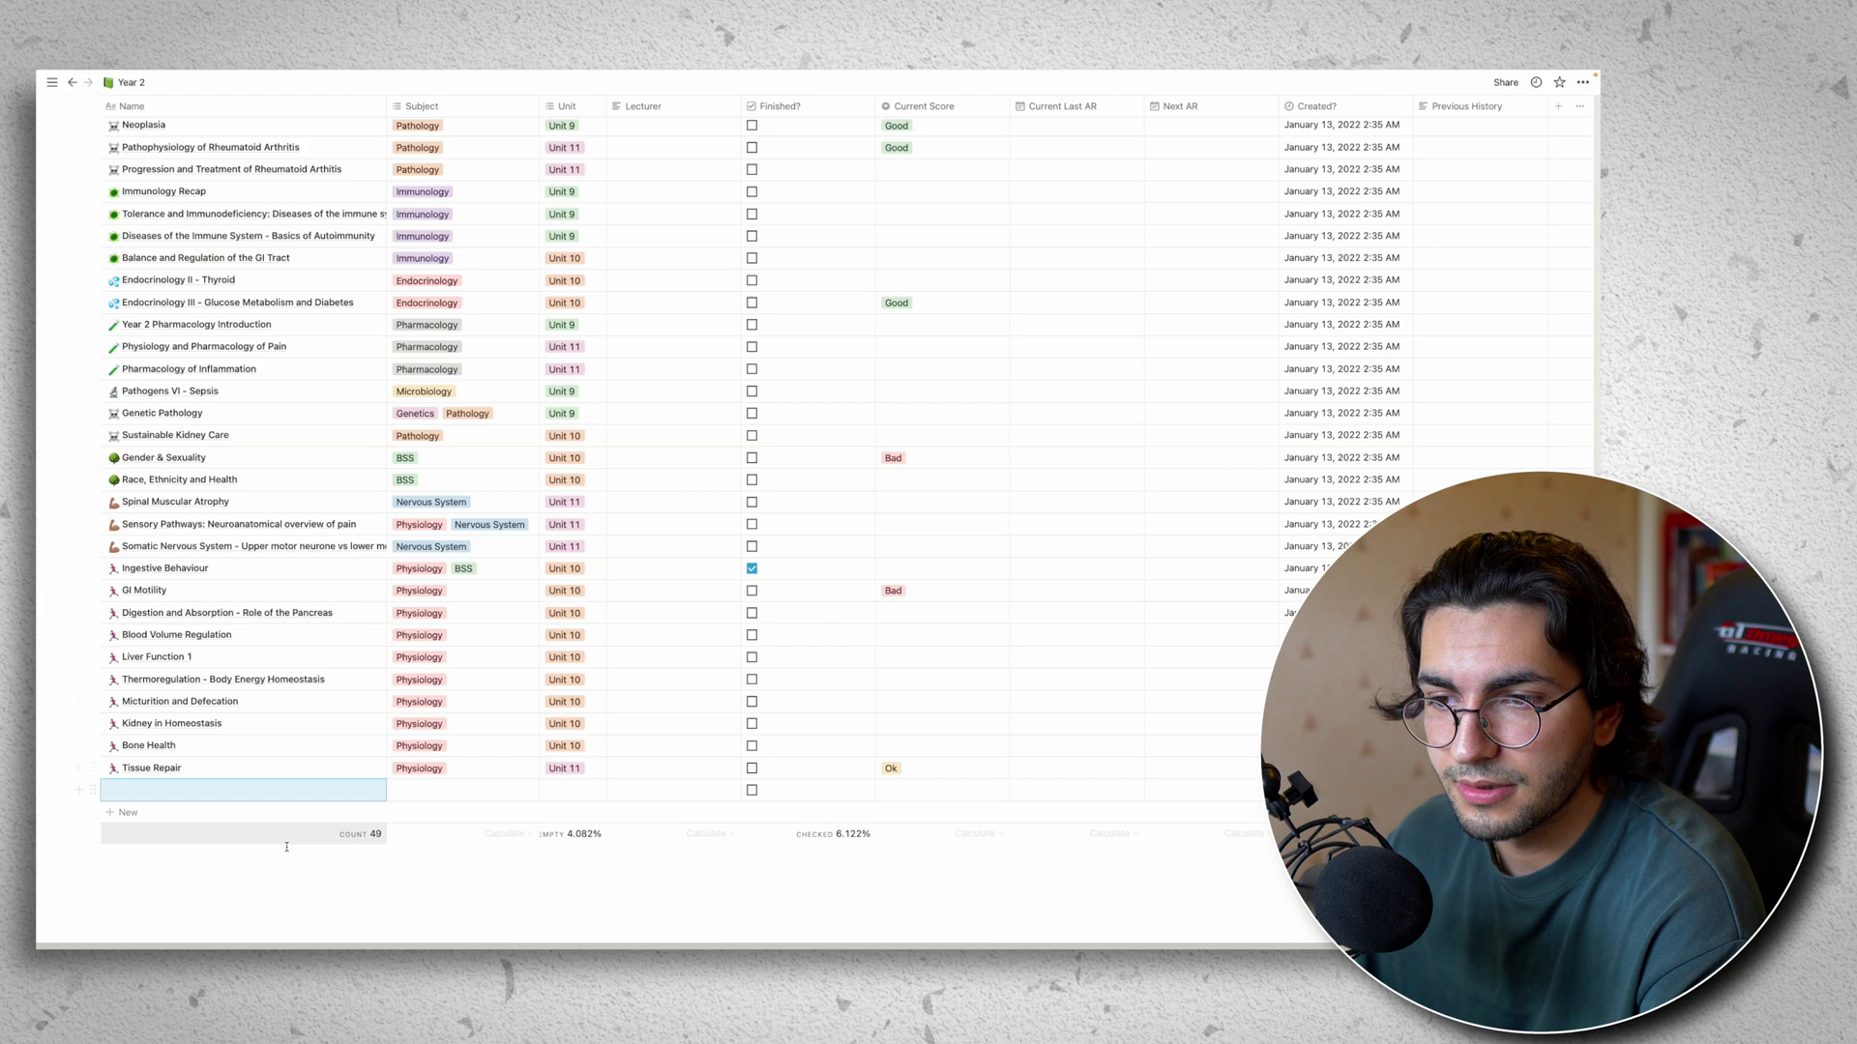
{"action": "left_click", "coordinate": [269, 770]}
{"action": "key", "text": "Escape"}
{"action": "key", "text": "BackSpace"}
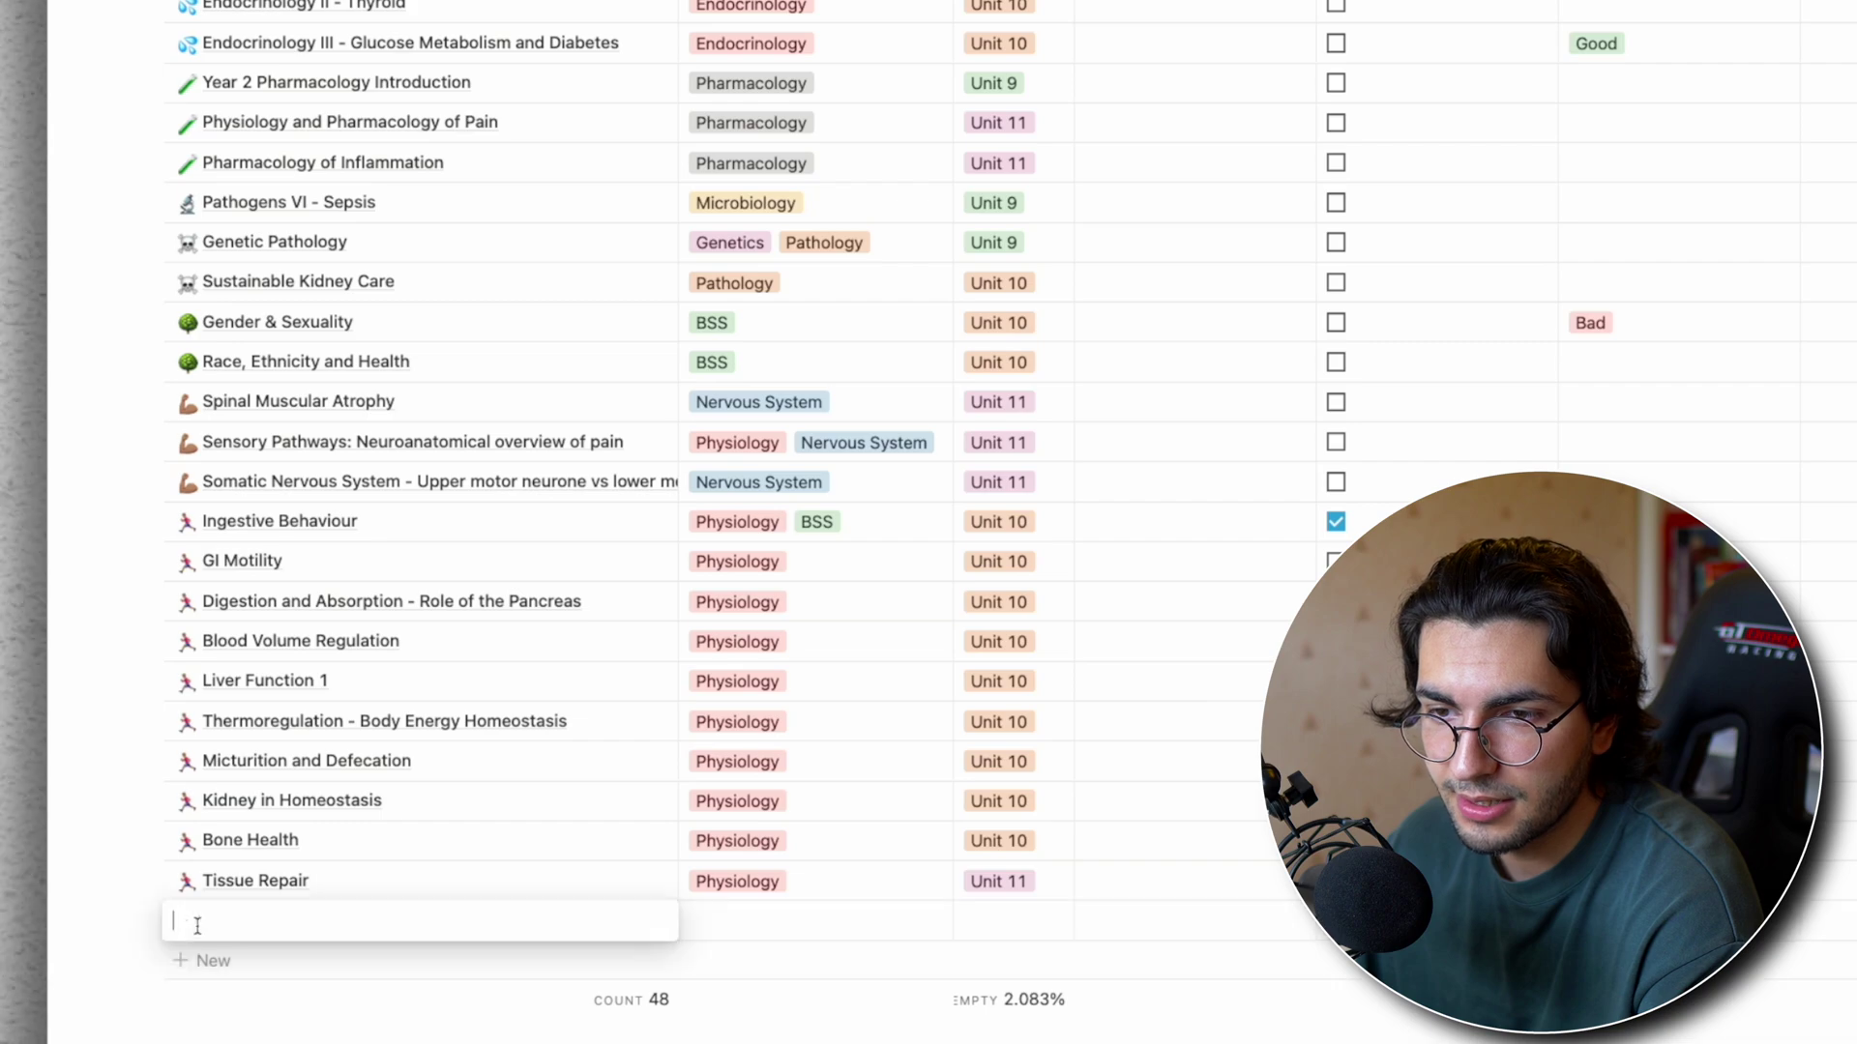
{"action": "key", "text": "Escape"}
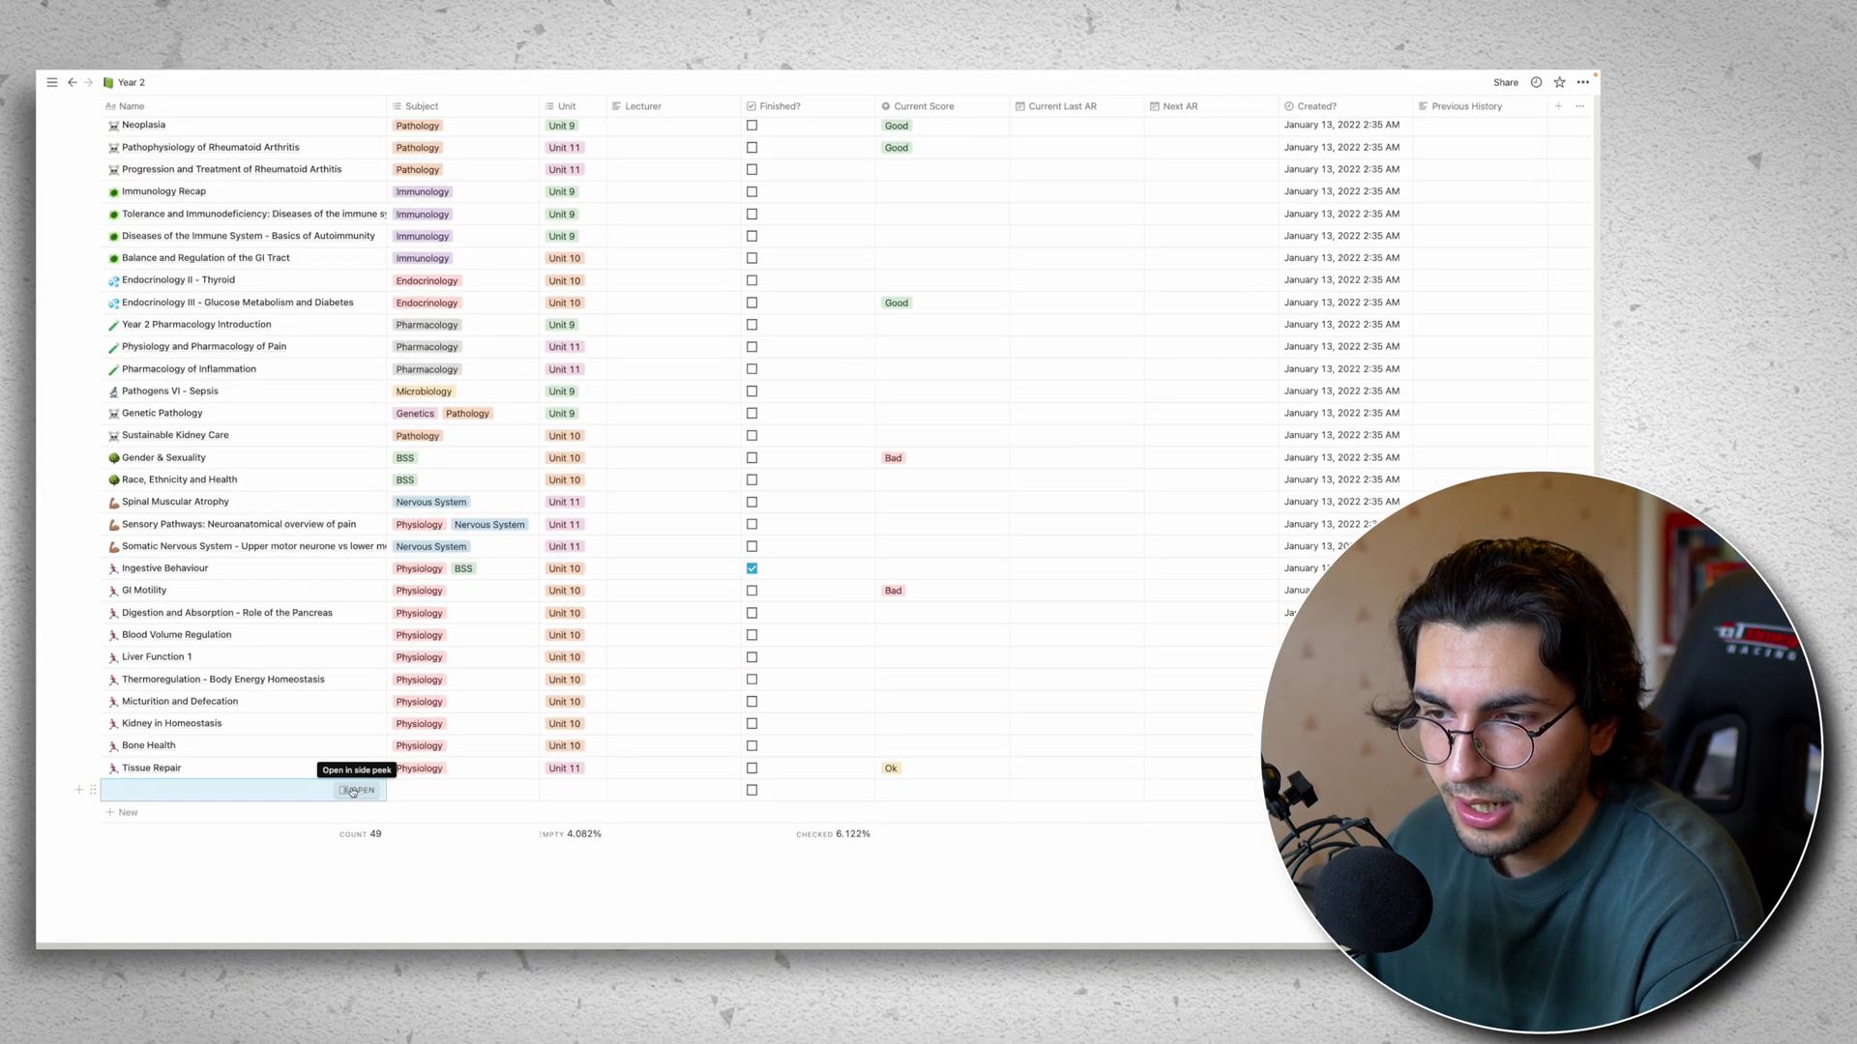
- Open the new row in center peek and title it 'Blood Volume Regulation'
{"action": "left_click", "coordinate": [357, 790]}
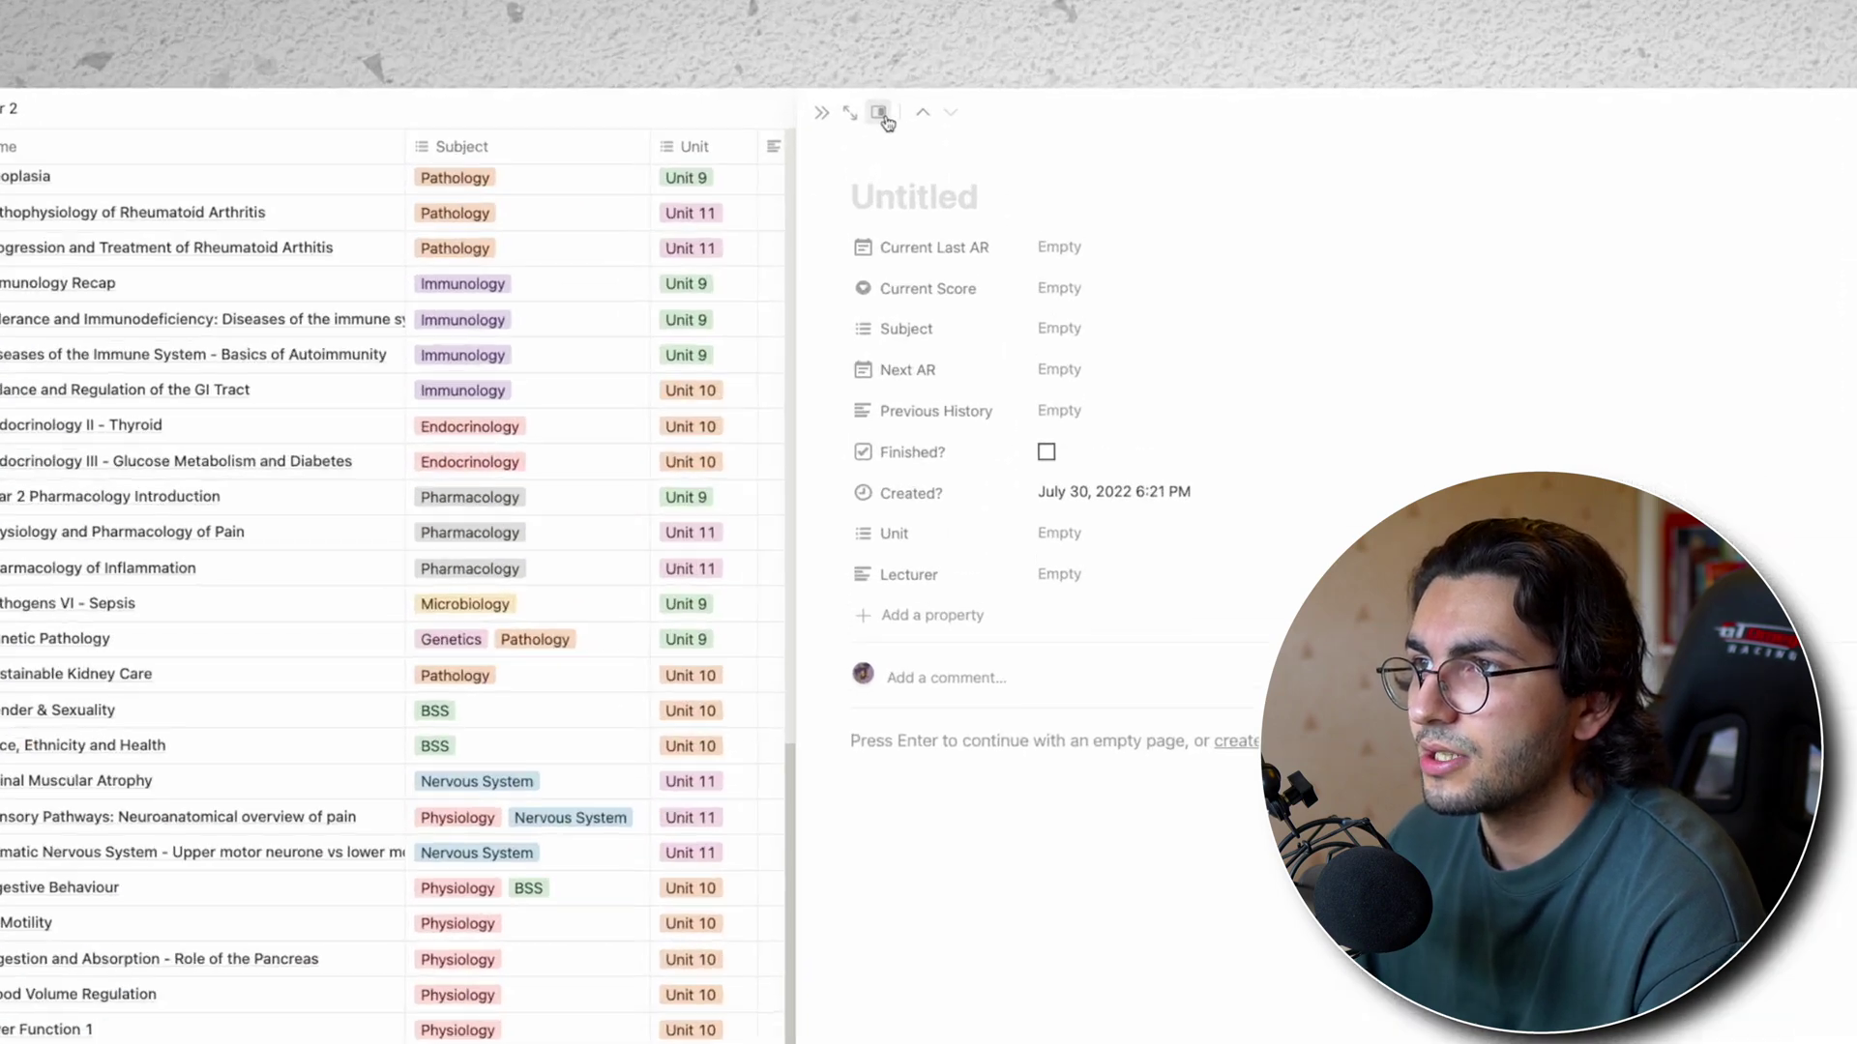
{"action": "left_click", "coordinate": [685, 85]}
{"action": "left_click", "coordinate": [750, 127]}
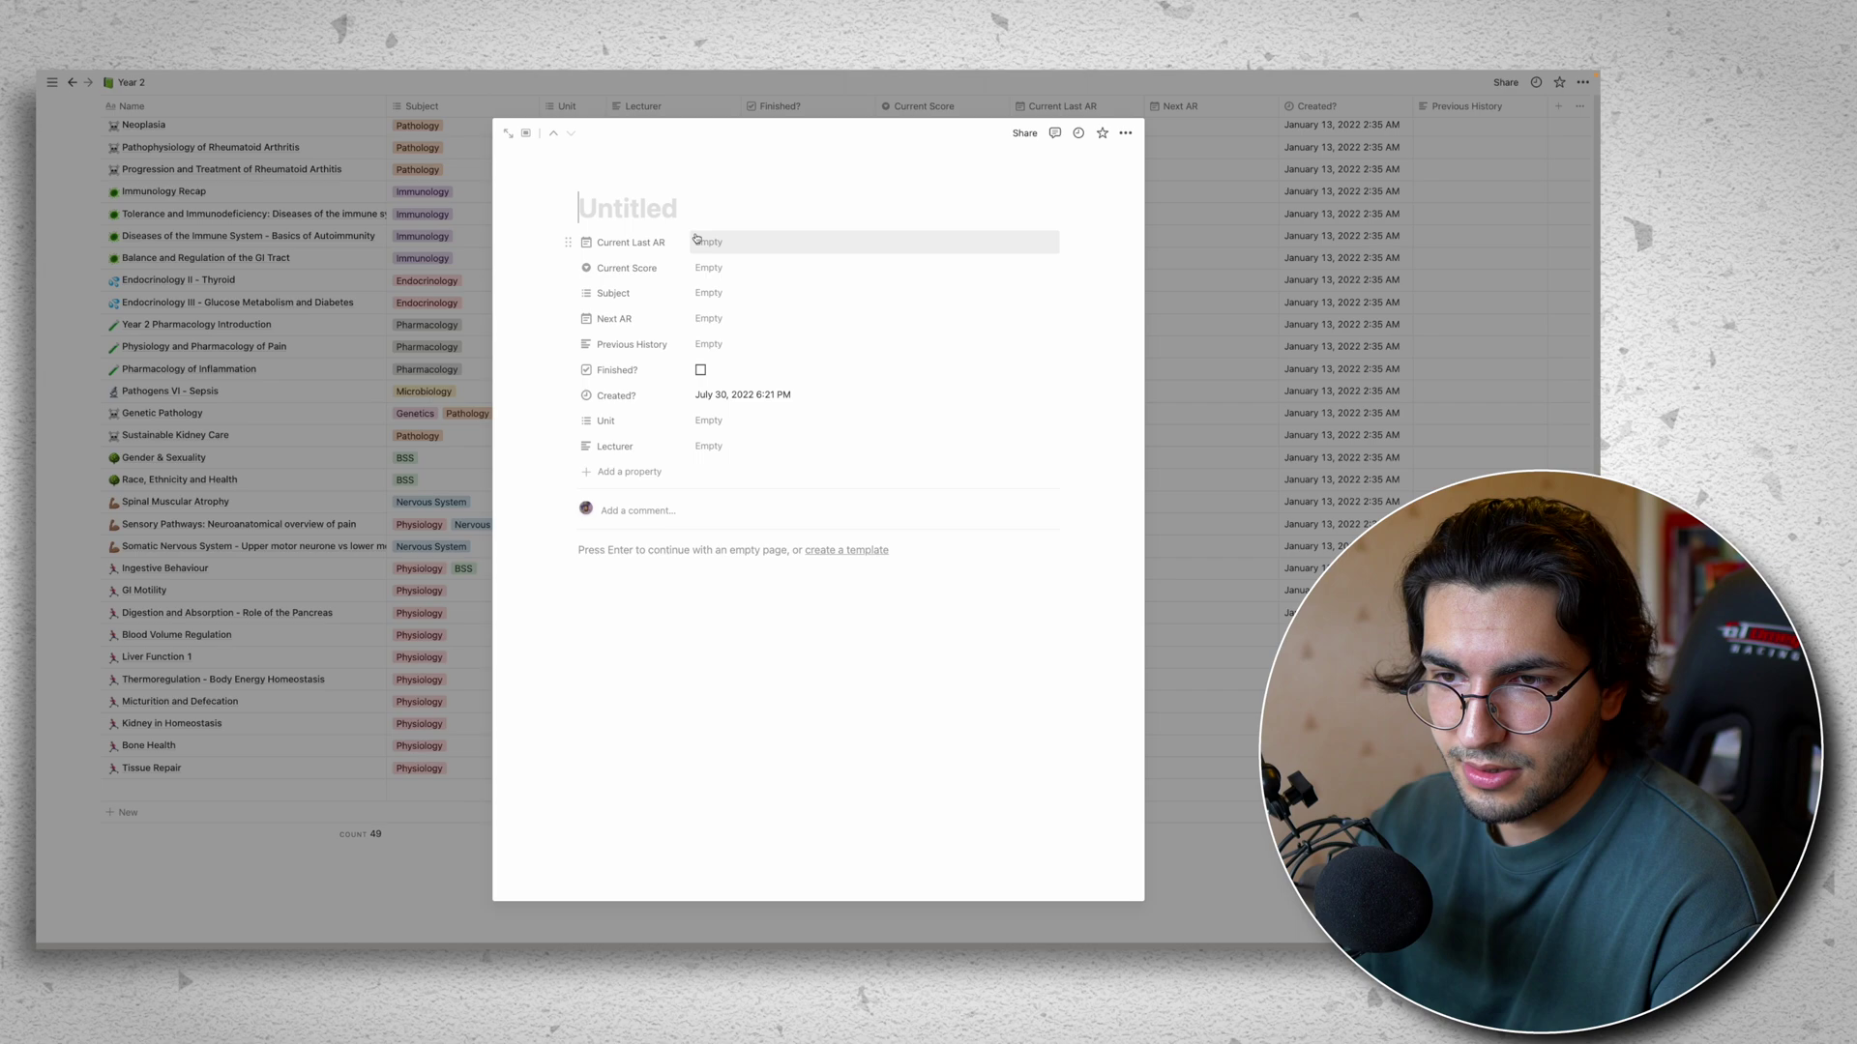
{"action": "type", "text": "Blood V"}
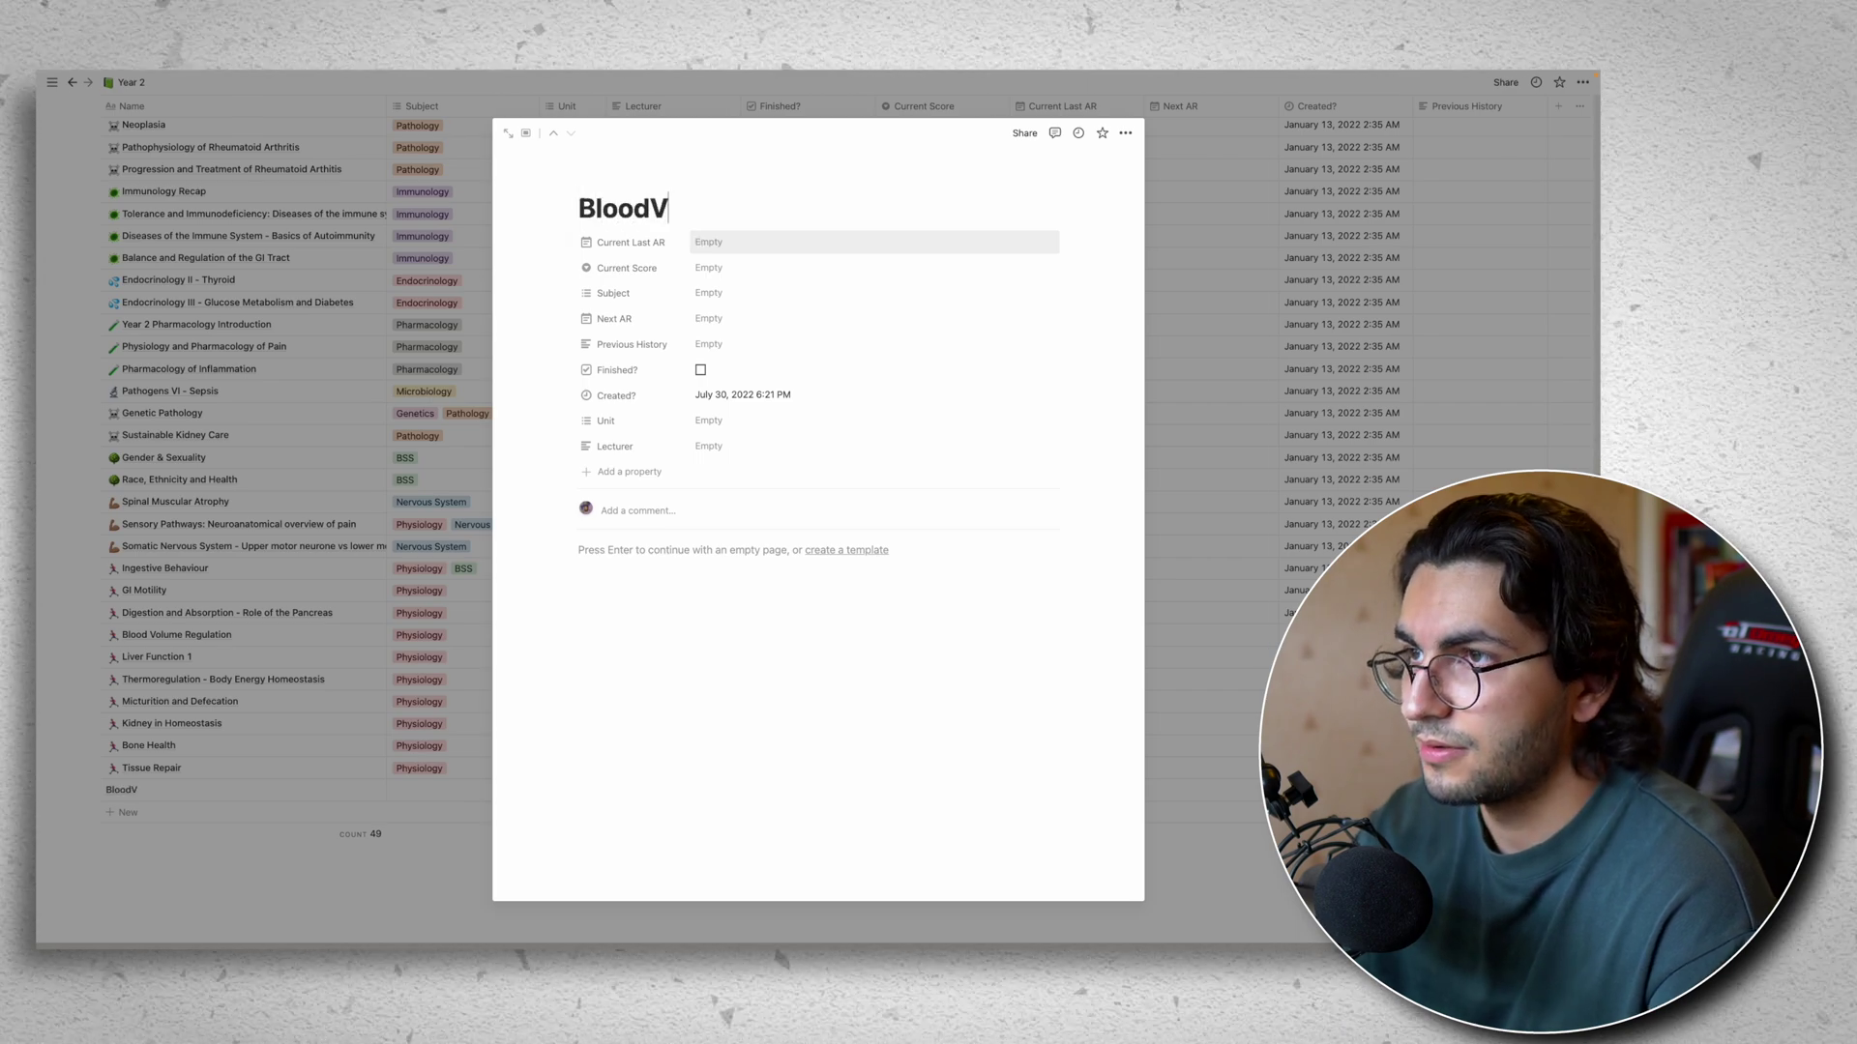
{"action": "type", "text": "olume R"}
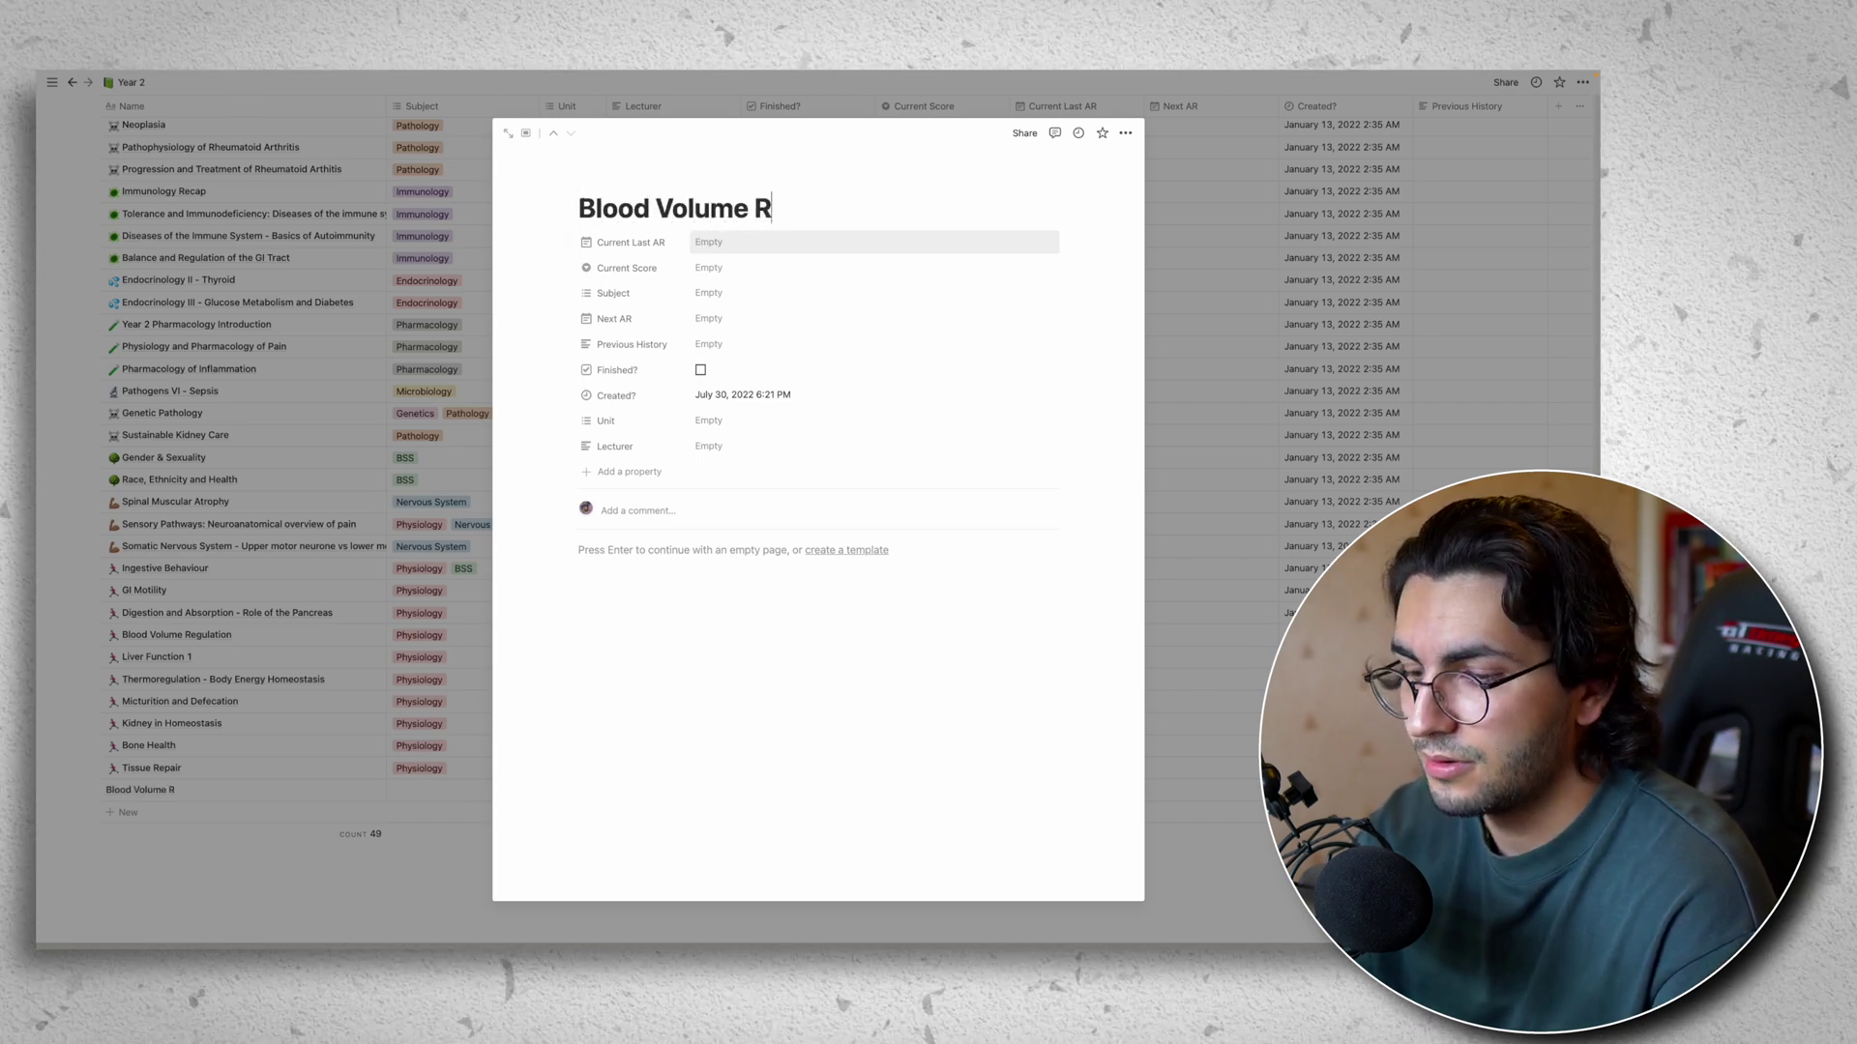
{"action": "type", "text": "egulation"}
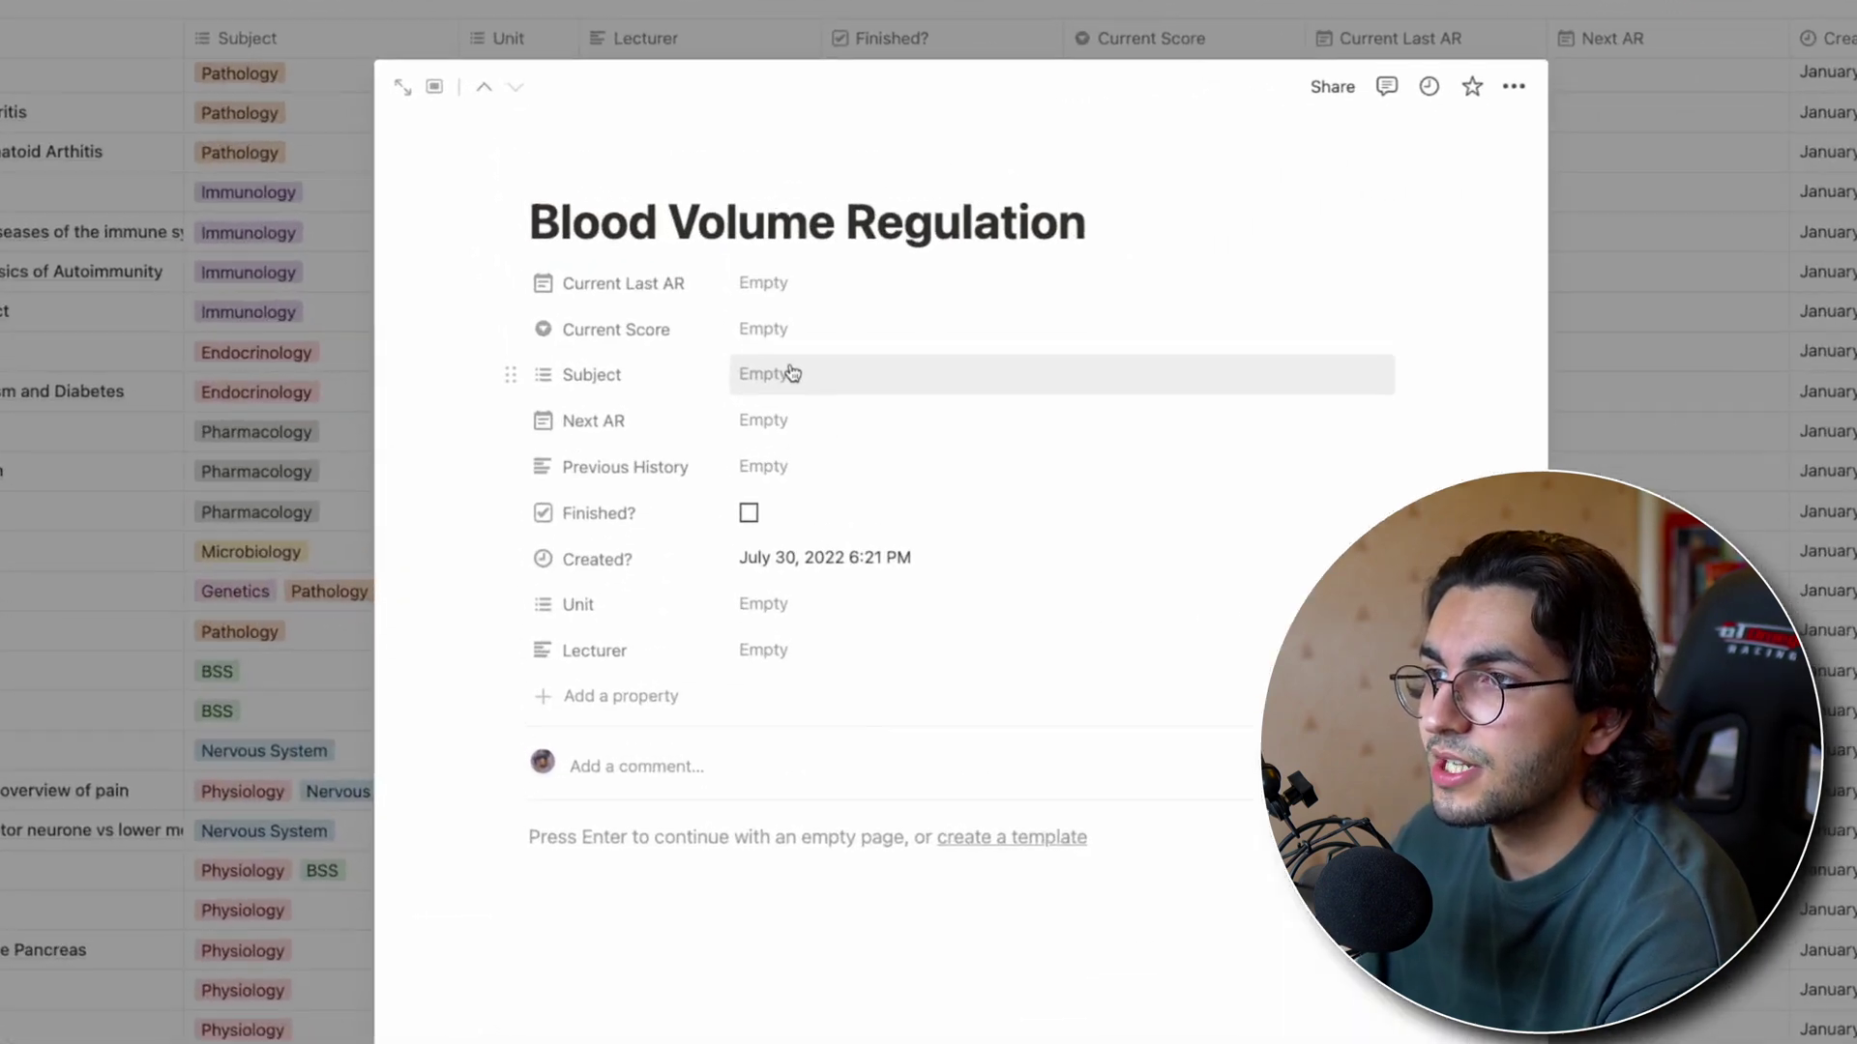
- Set Subject to Physiology and Unit to Unit 10, and enter the lecturer's name
{"action": "left_click", "coordinate": [720, 293]}
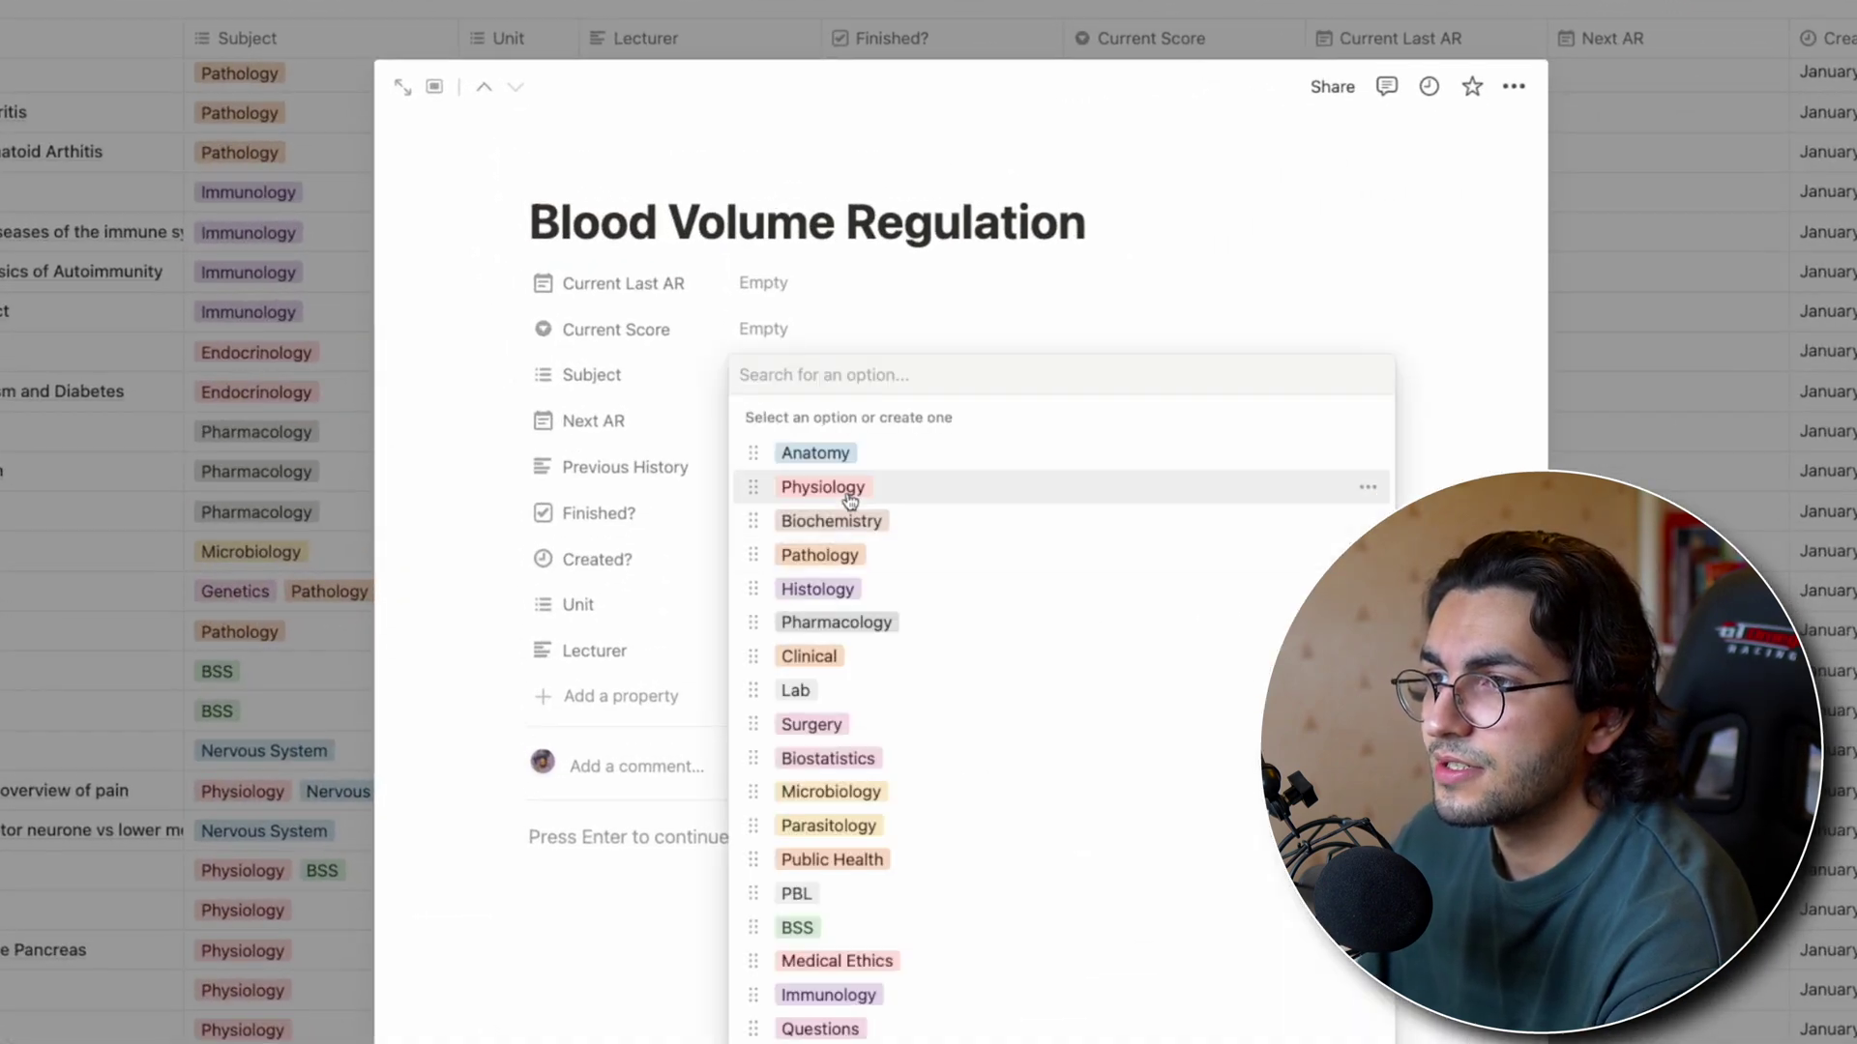
{"action": "left_click", "coordinate": [850, 500]}
{"action": "key", "text": "Escape"}
{"action": "left_click", "coordinate": [775, 607]}
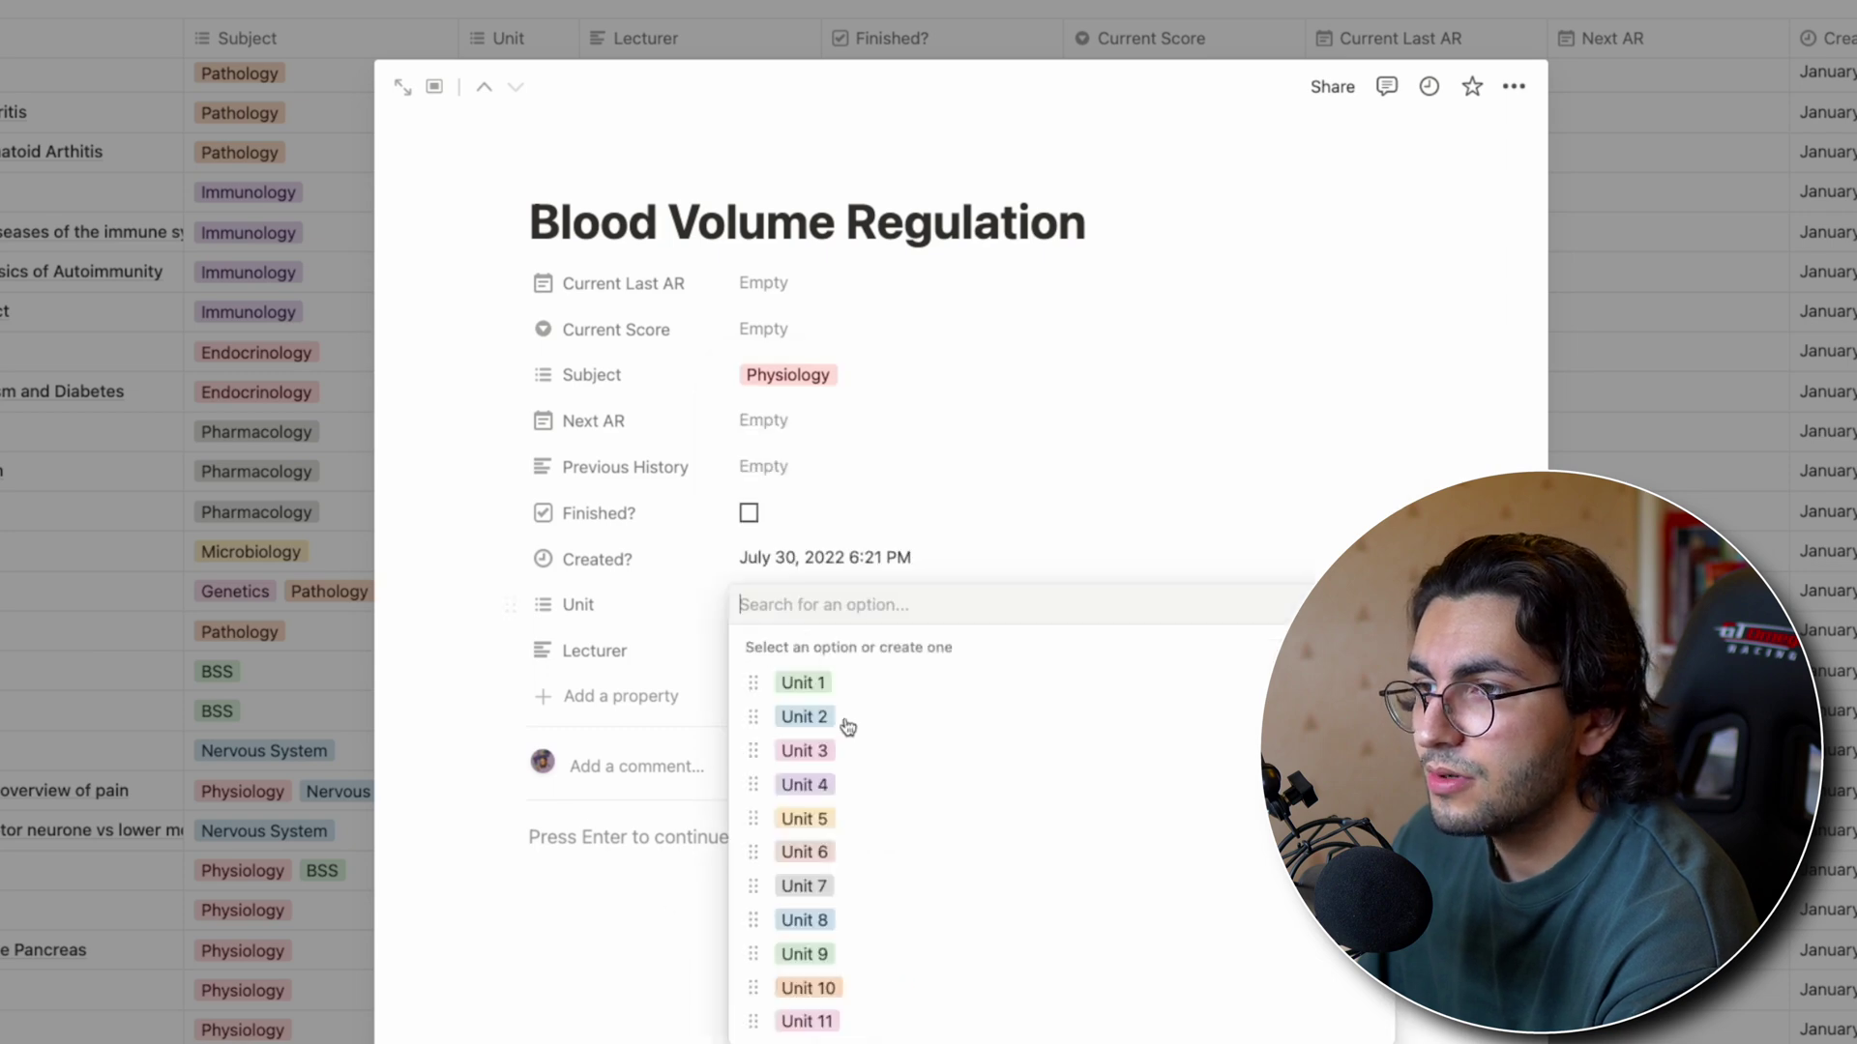
{"action": "left_click", "coordinate": [853, 989]}
{"action": "key", "text": "Escape"}
{"action": "left_click", "coordinate": [813, 657]}
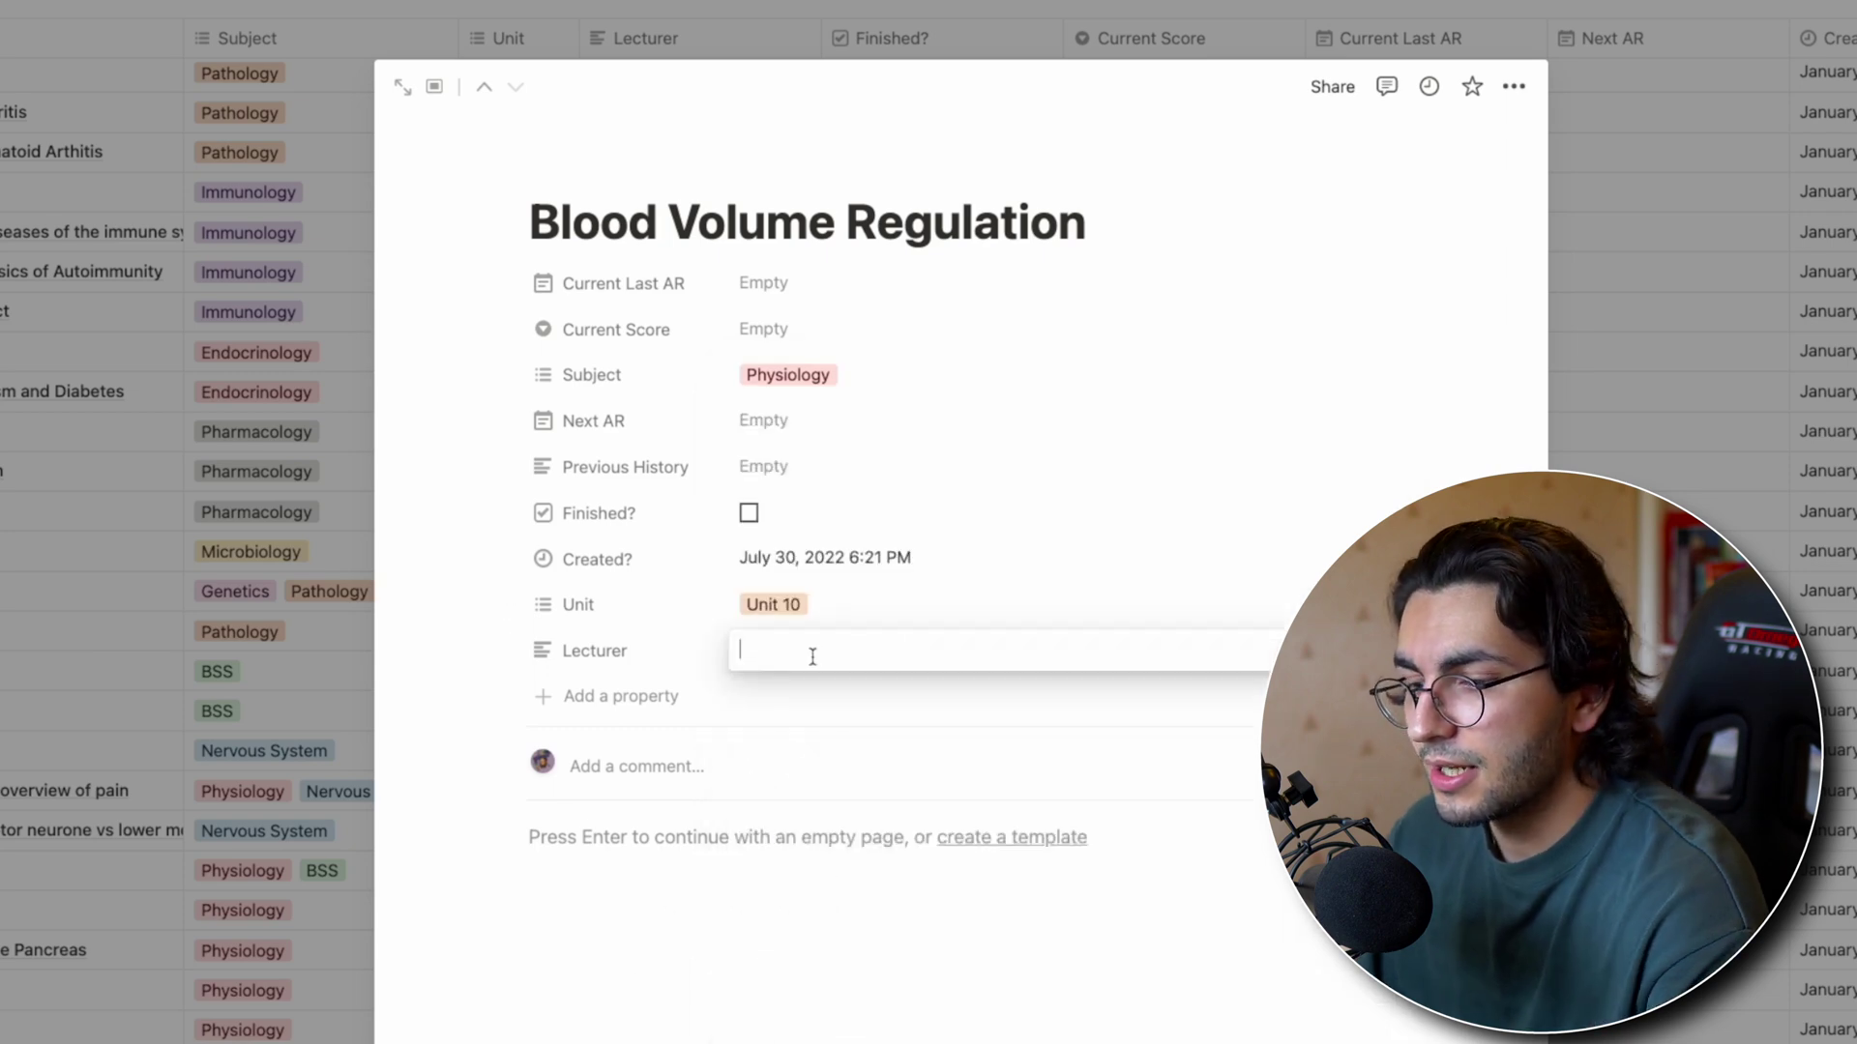
{"action": "type", "text": "Mr XC"}
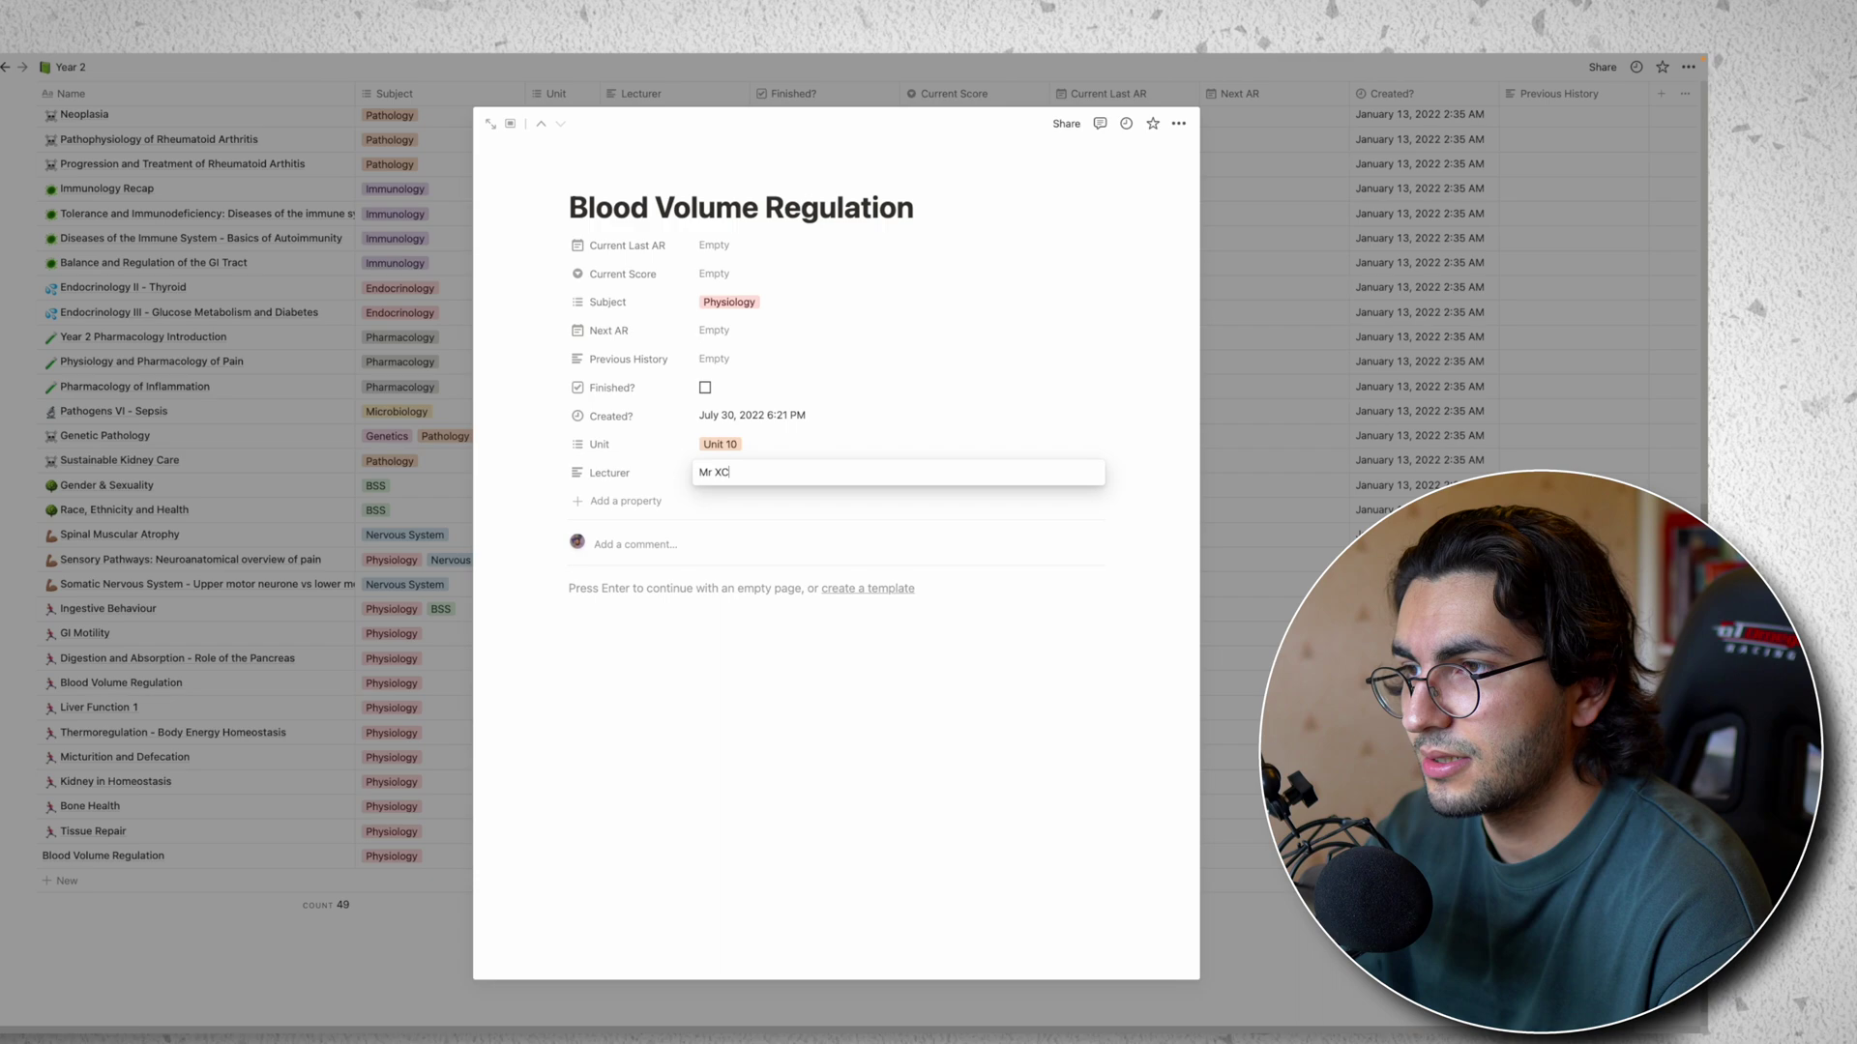
{"action": "key", "text": "Escape"}
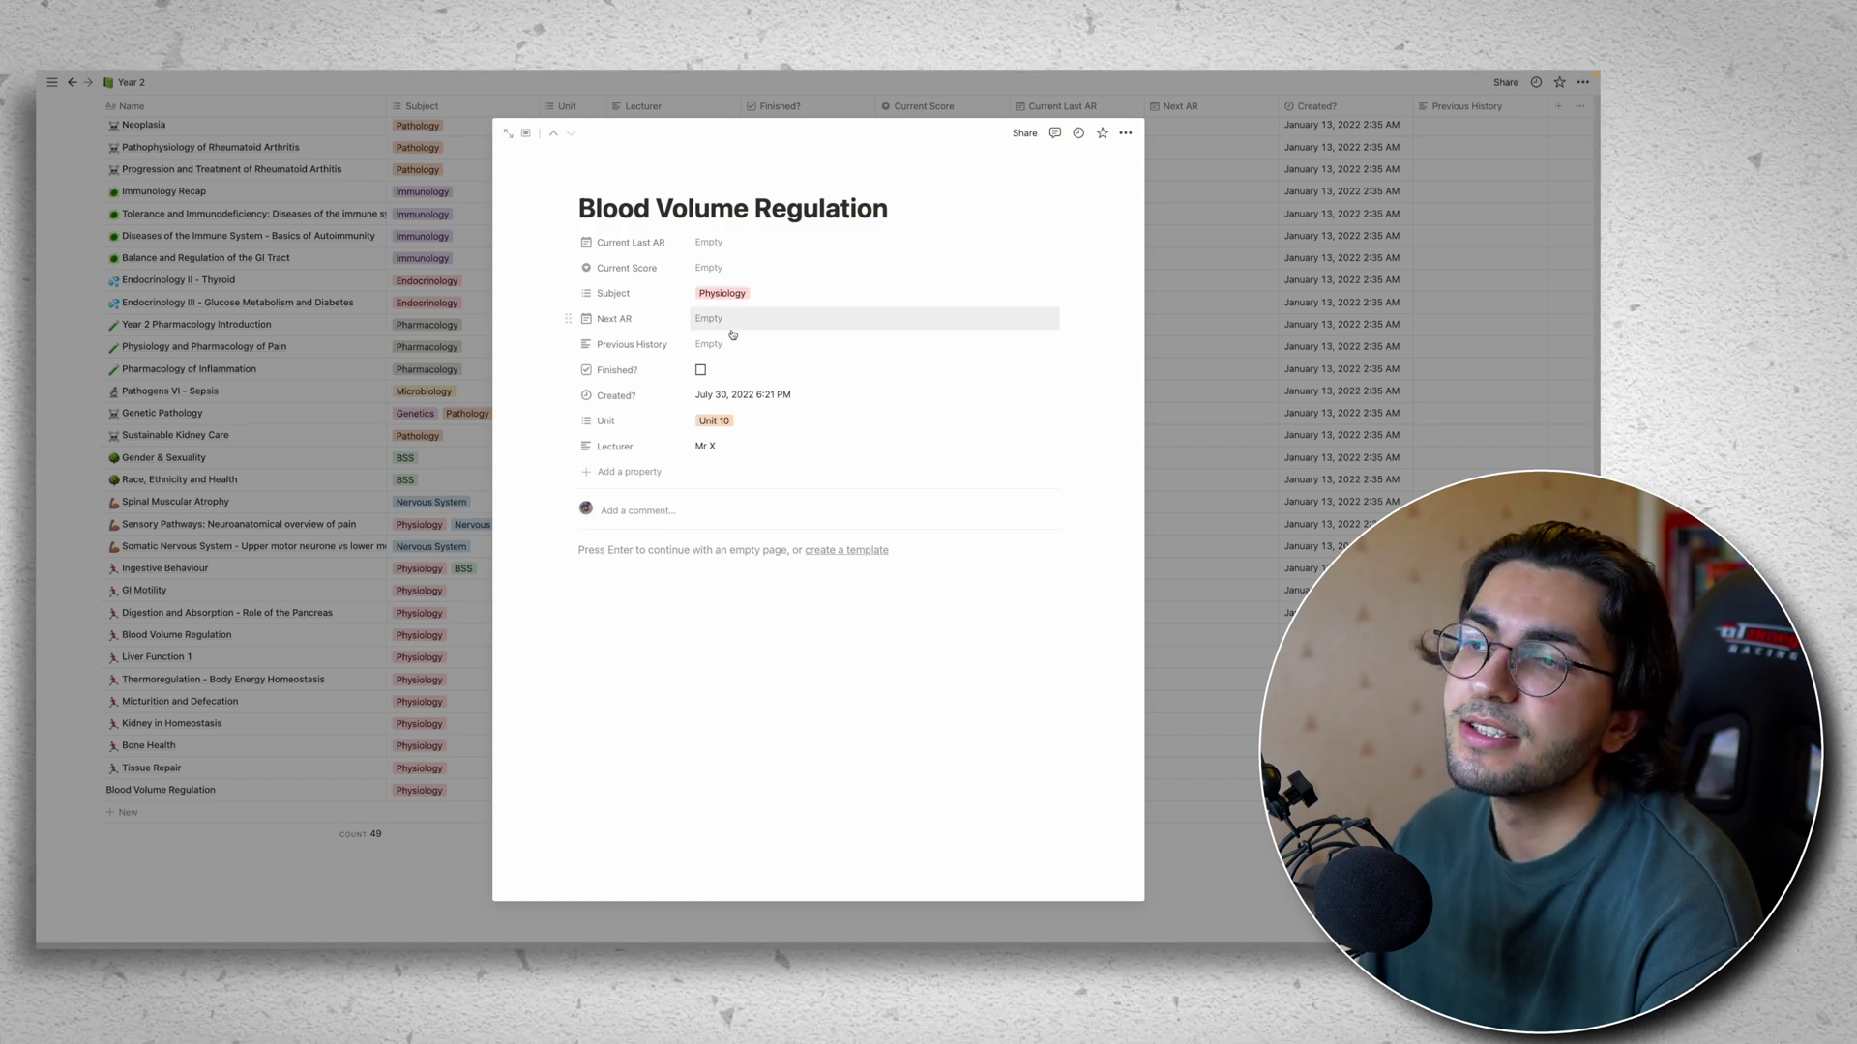
- Create a 'what is x' toggle with the answer 'this is this' in red, then begin another toggle
{"action": "left_click", "coordinate": [669, 550]}
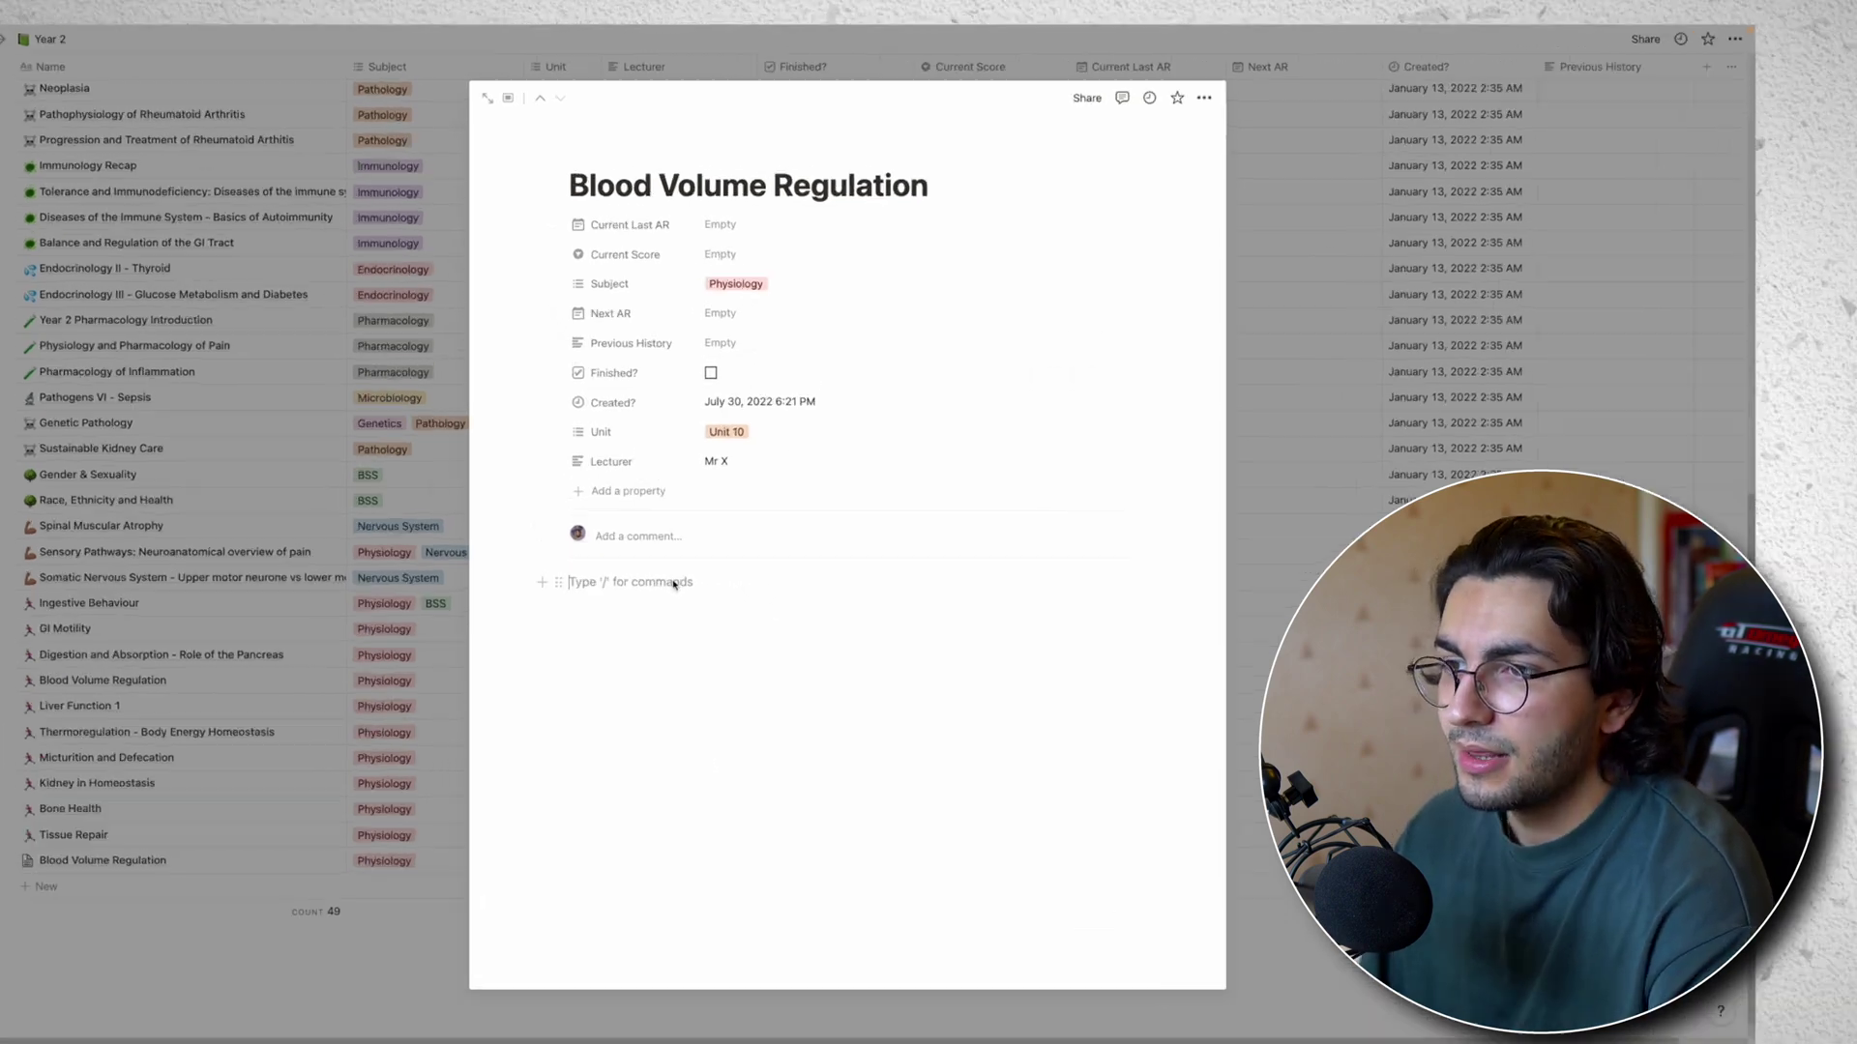
{"action": "type", "text": ">"}
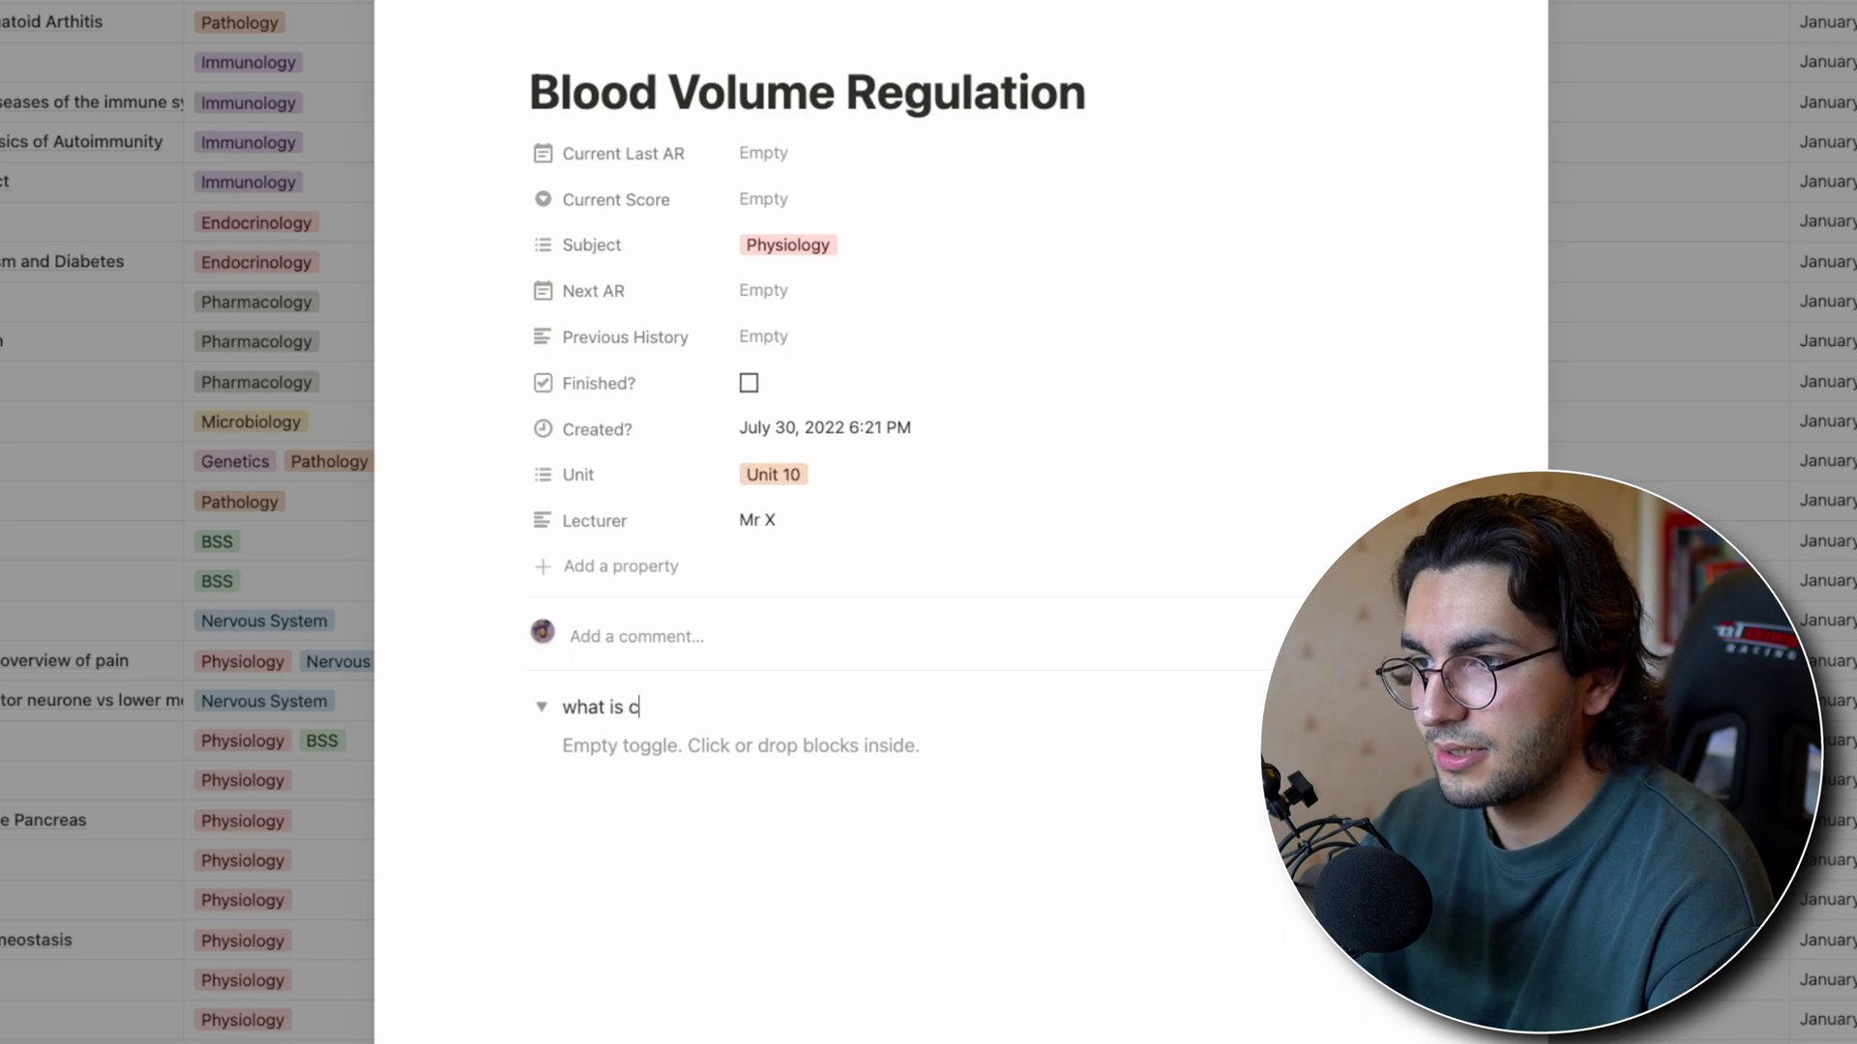
{"action": "key", "text": "Return"}
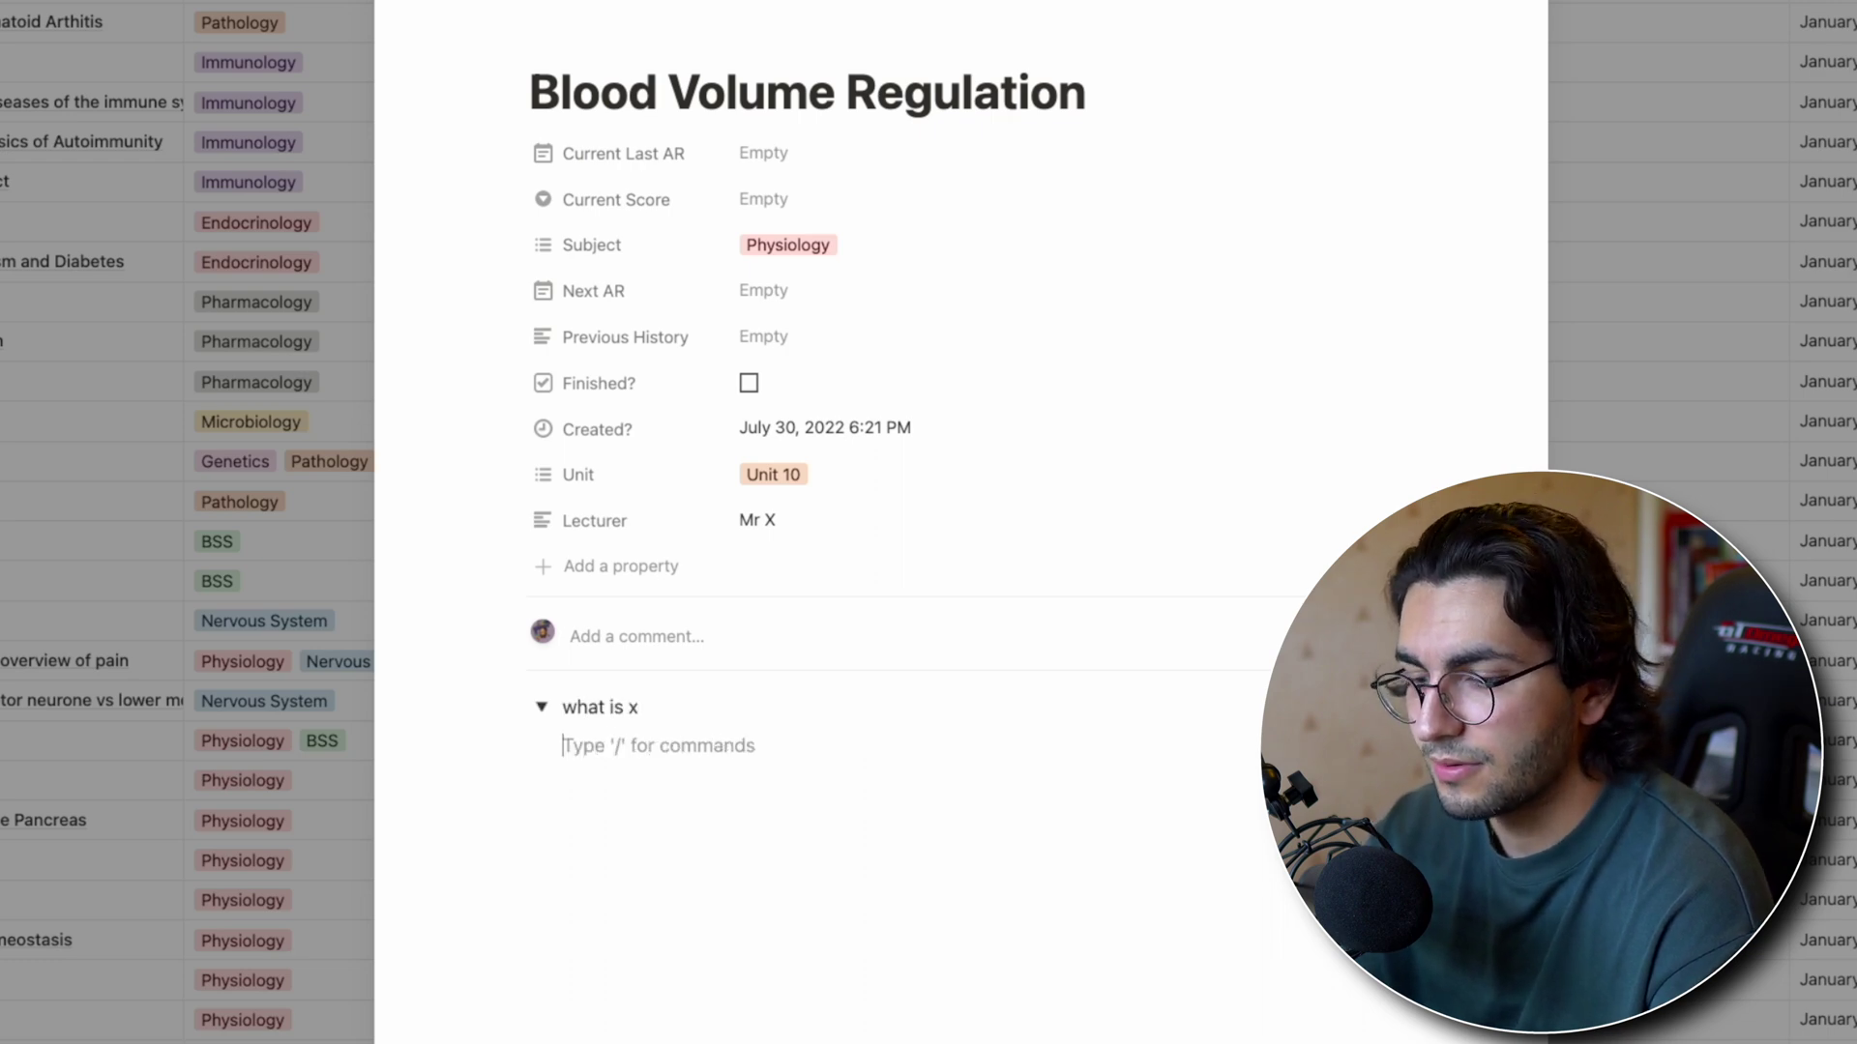
{"action": "type", "text": "this is this"}
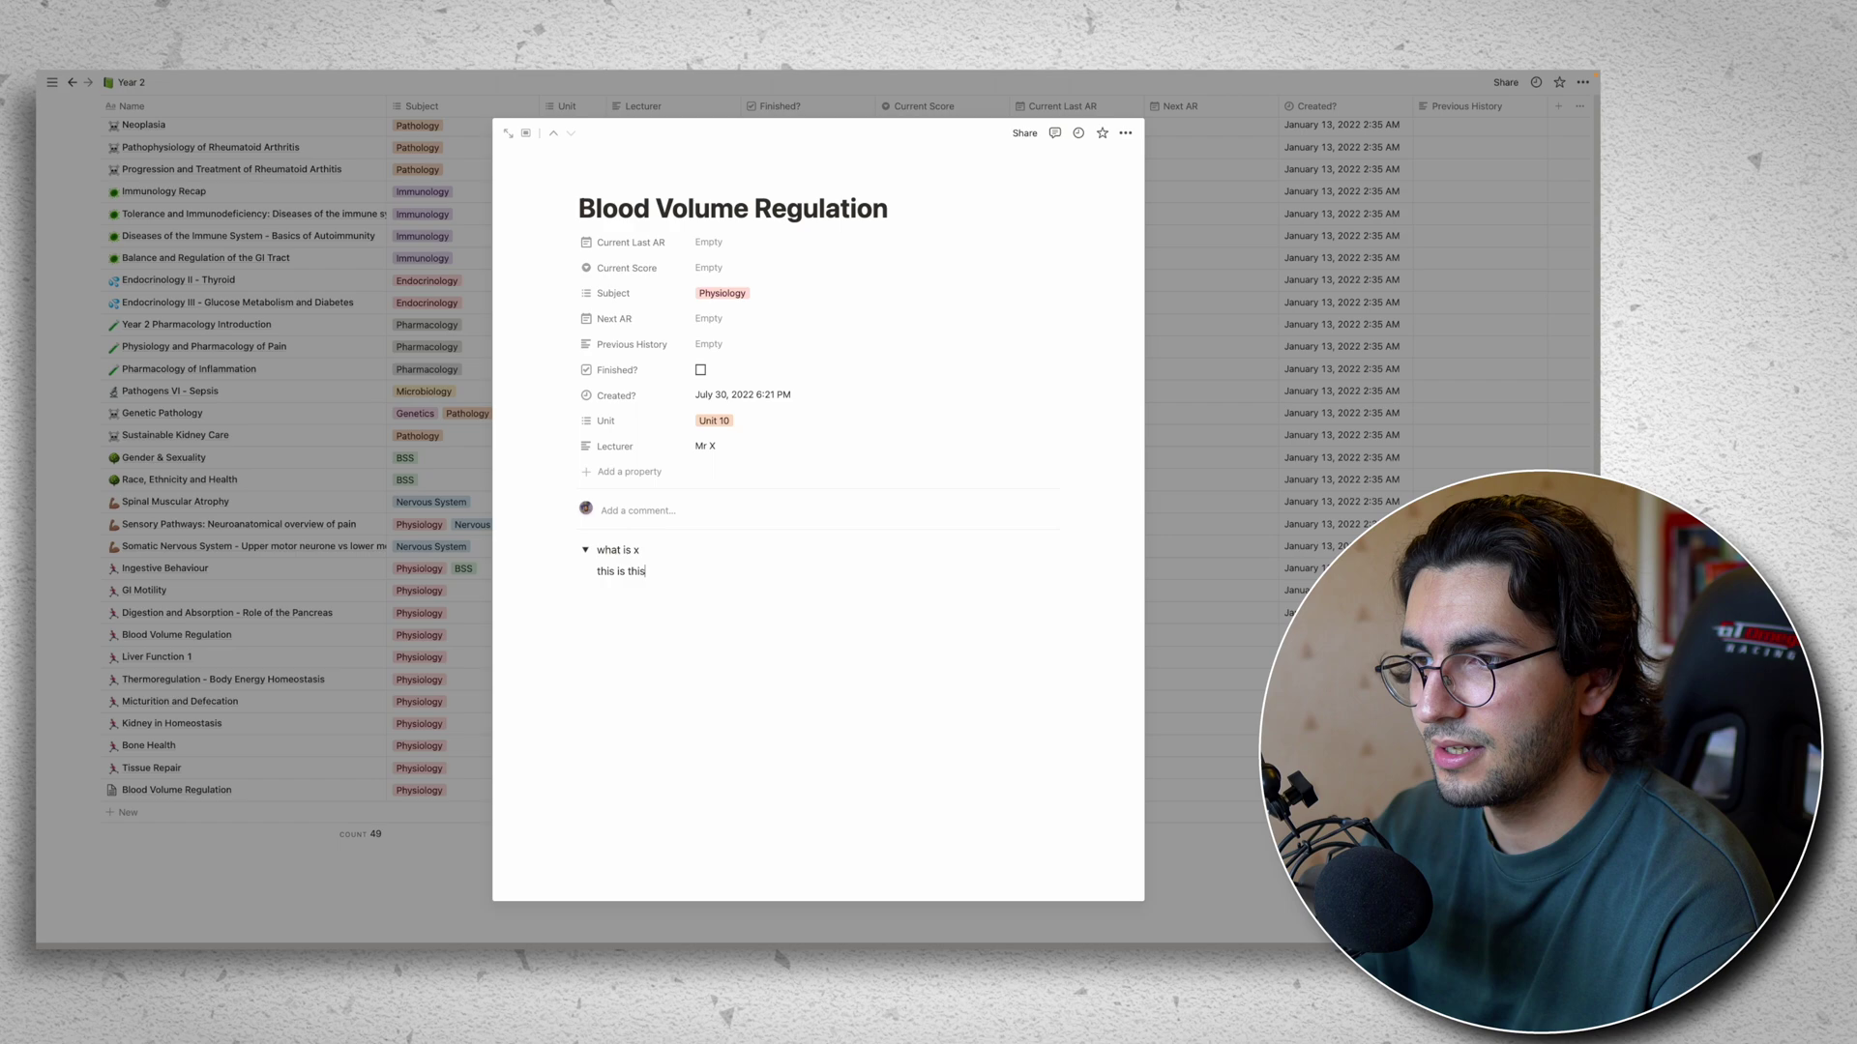
{"action": "key", "text": "super+a"}
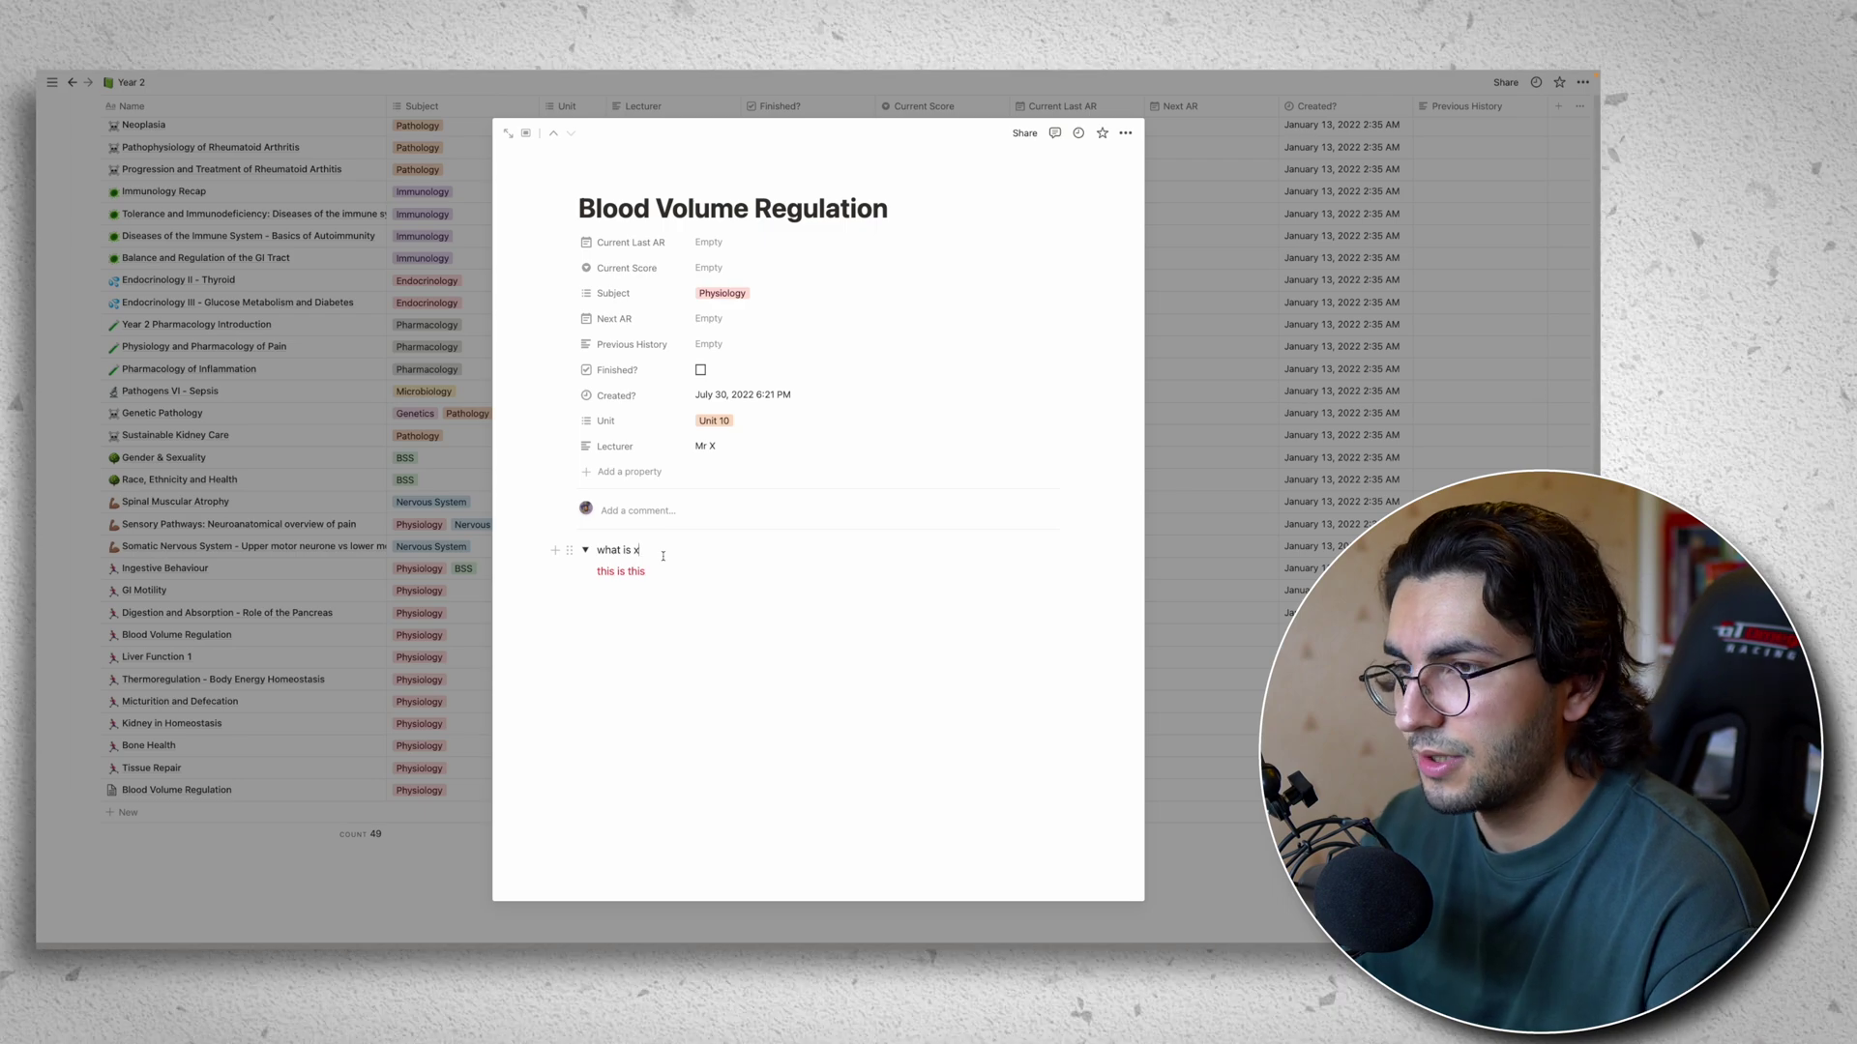
{"action": "key", "text": "Return"}
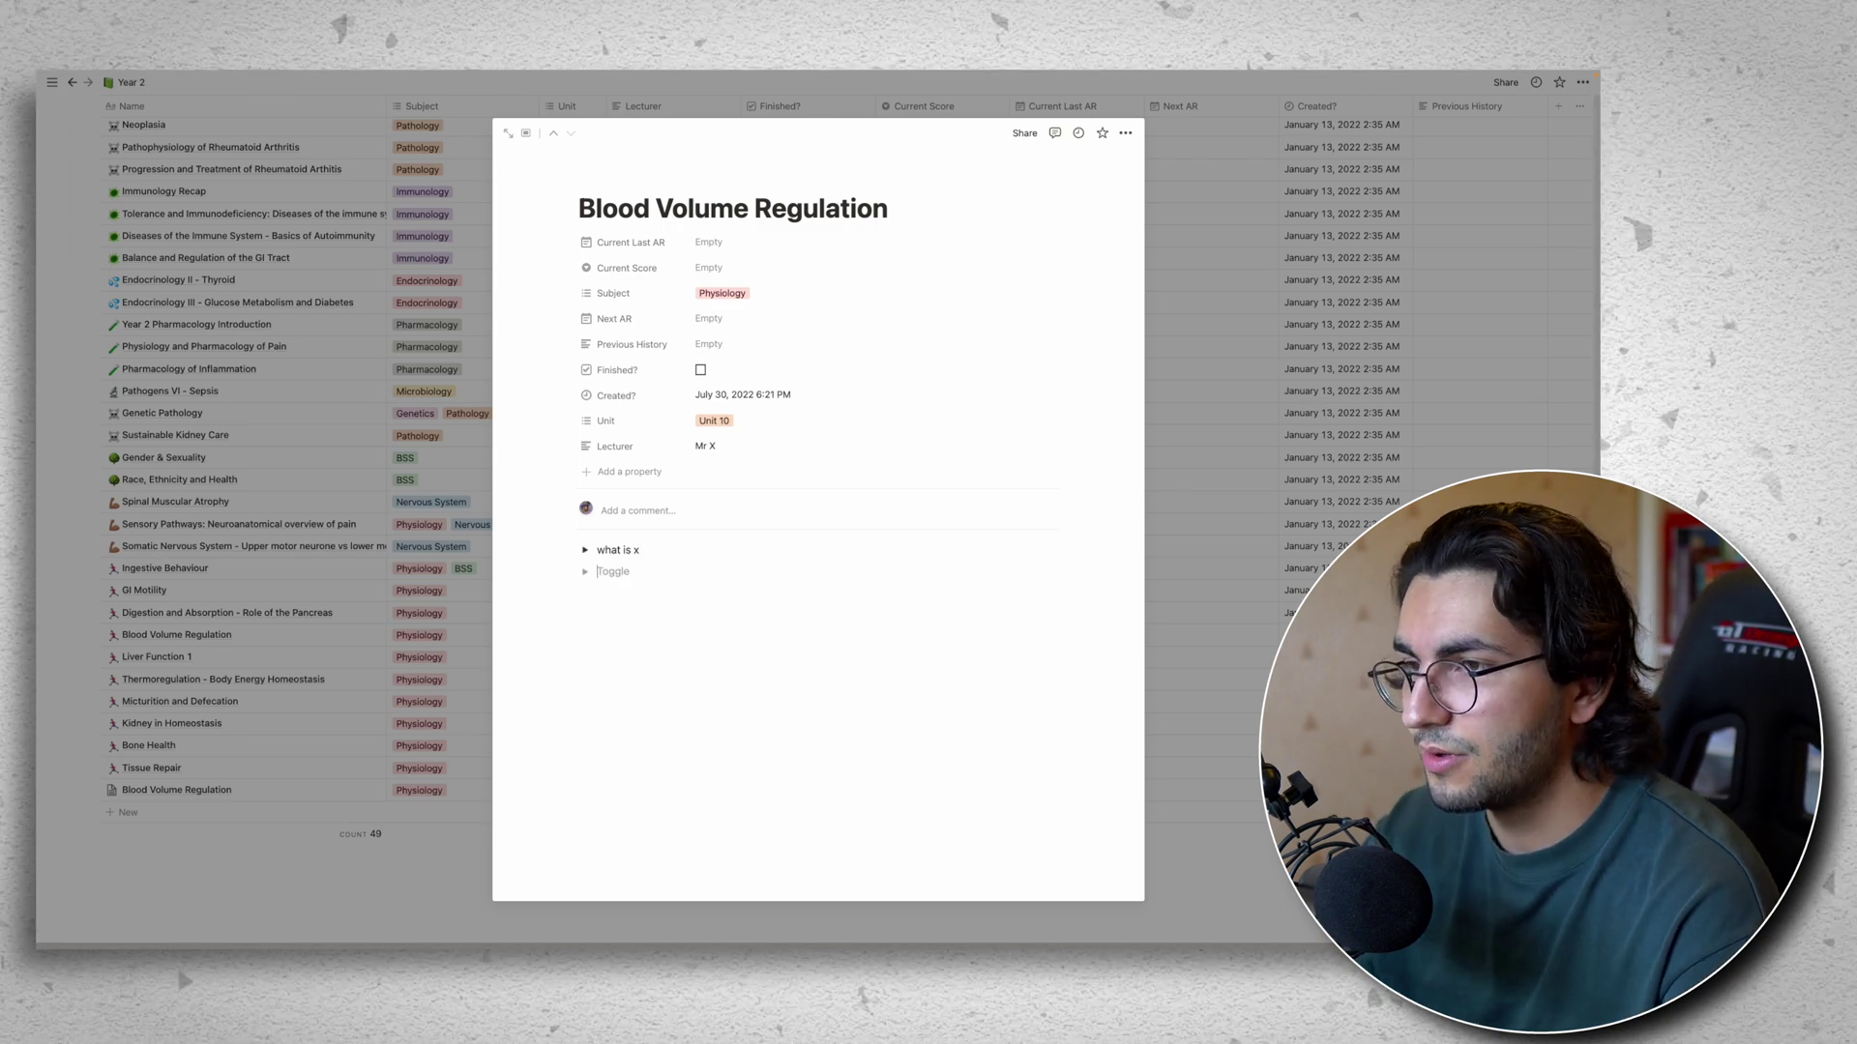
{"action": "type", "text": "asdfasd"}
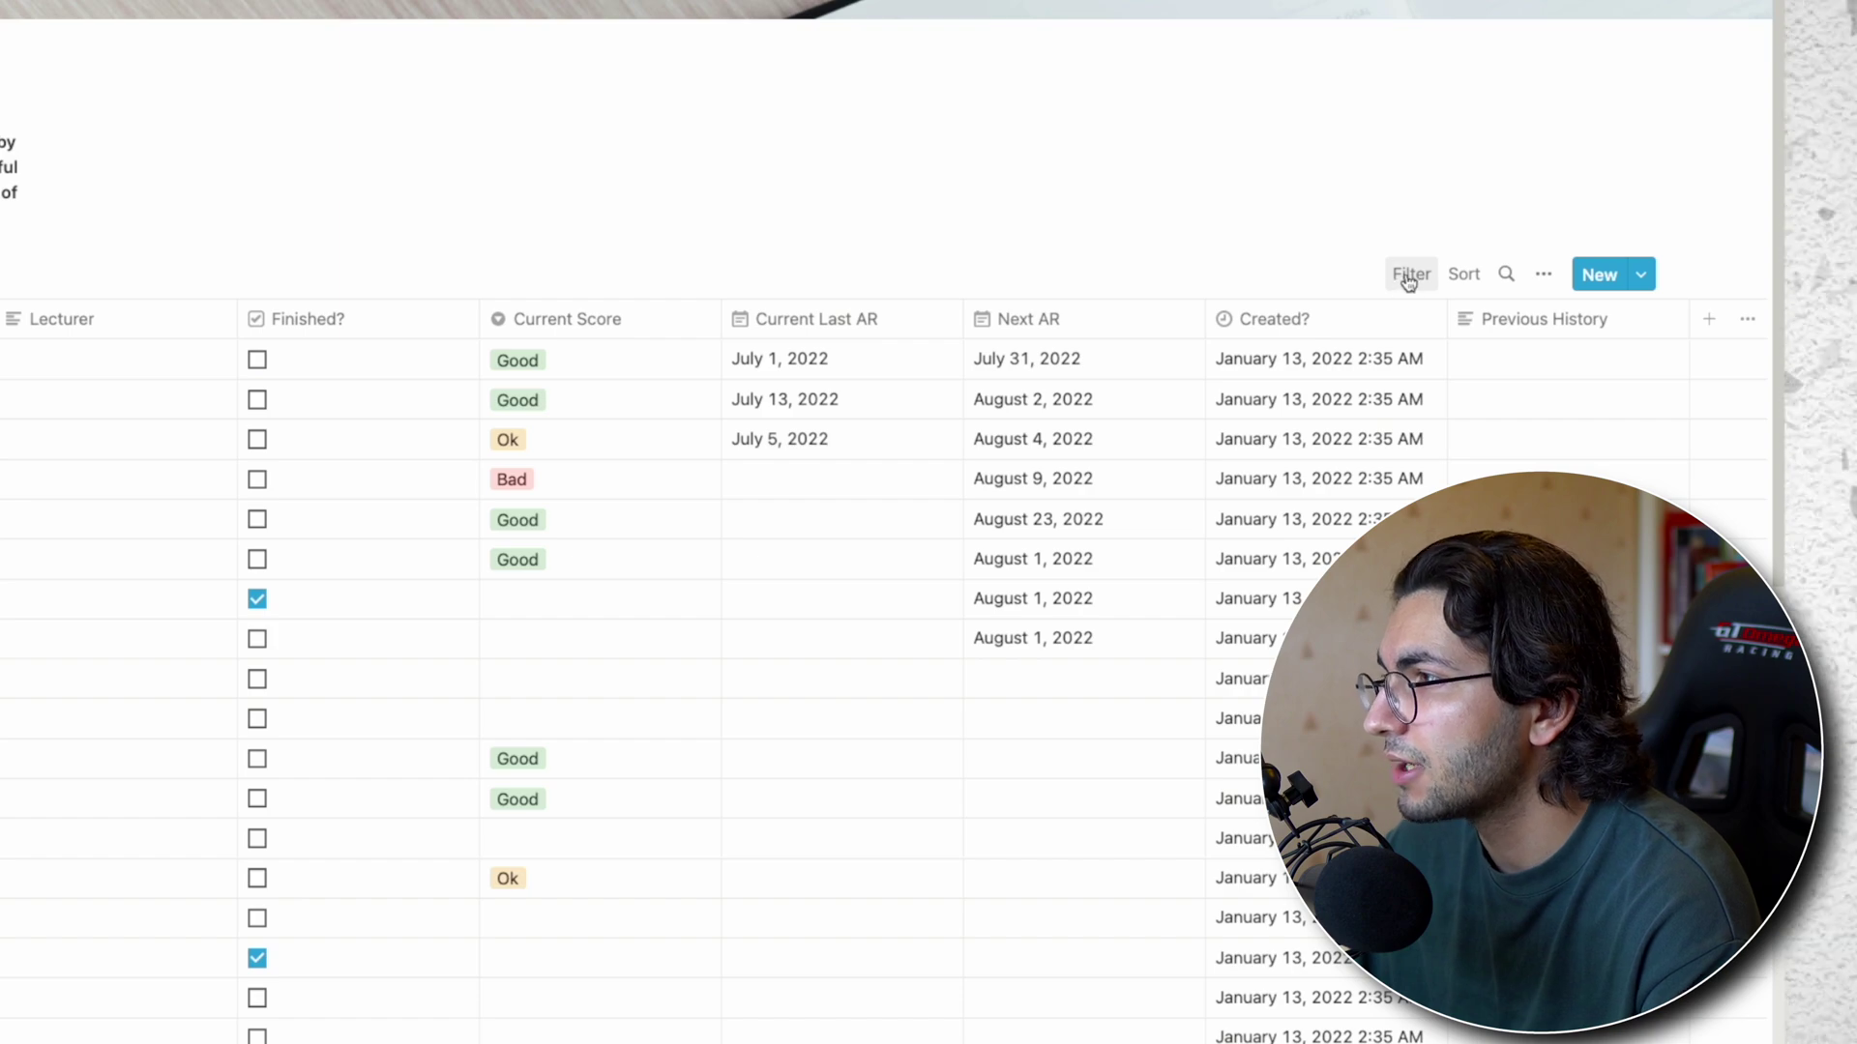
{"action": "left_click", "coordinate": [1410, 275]}
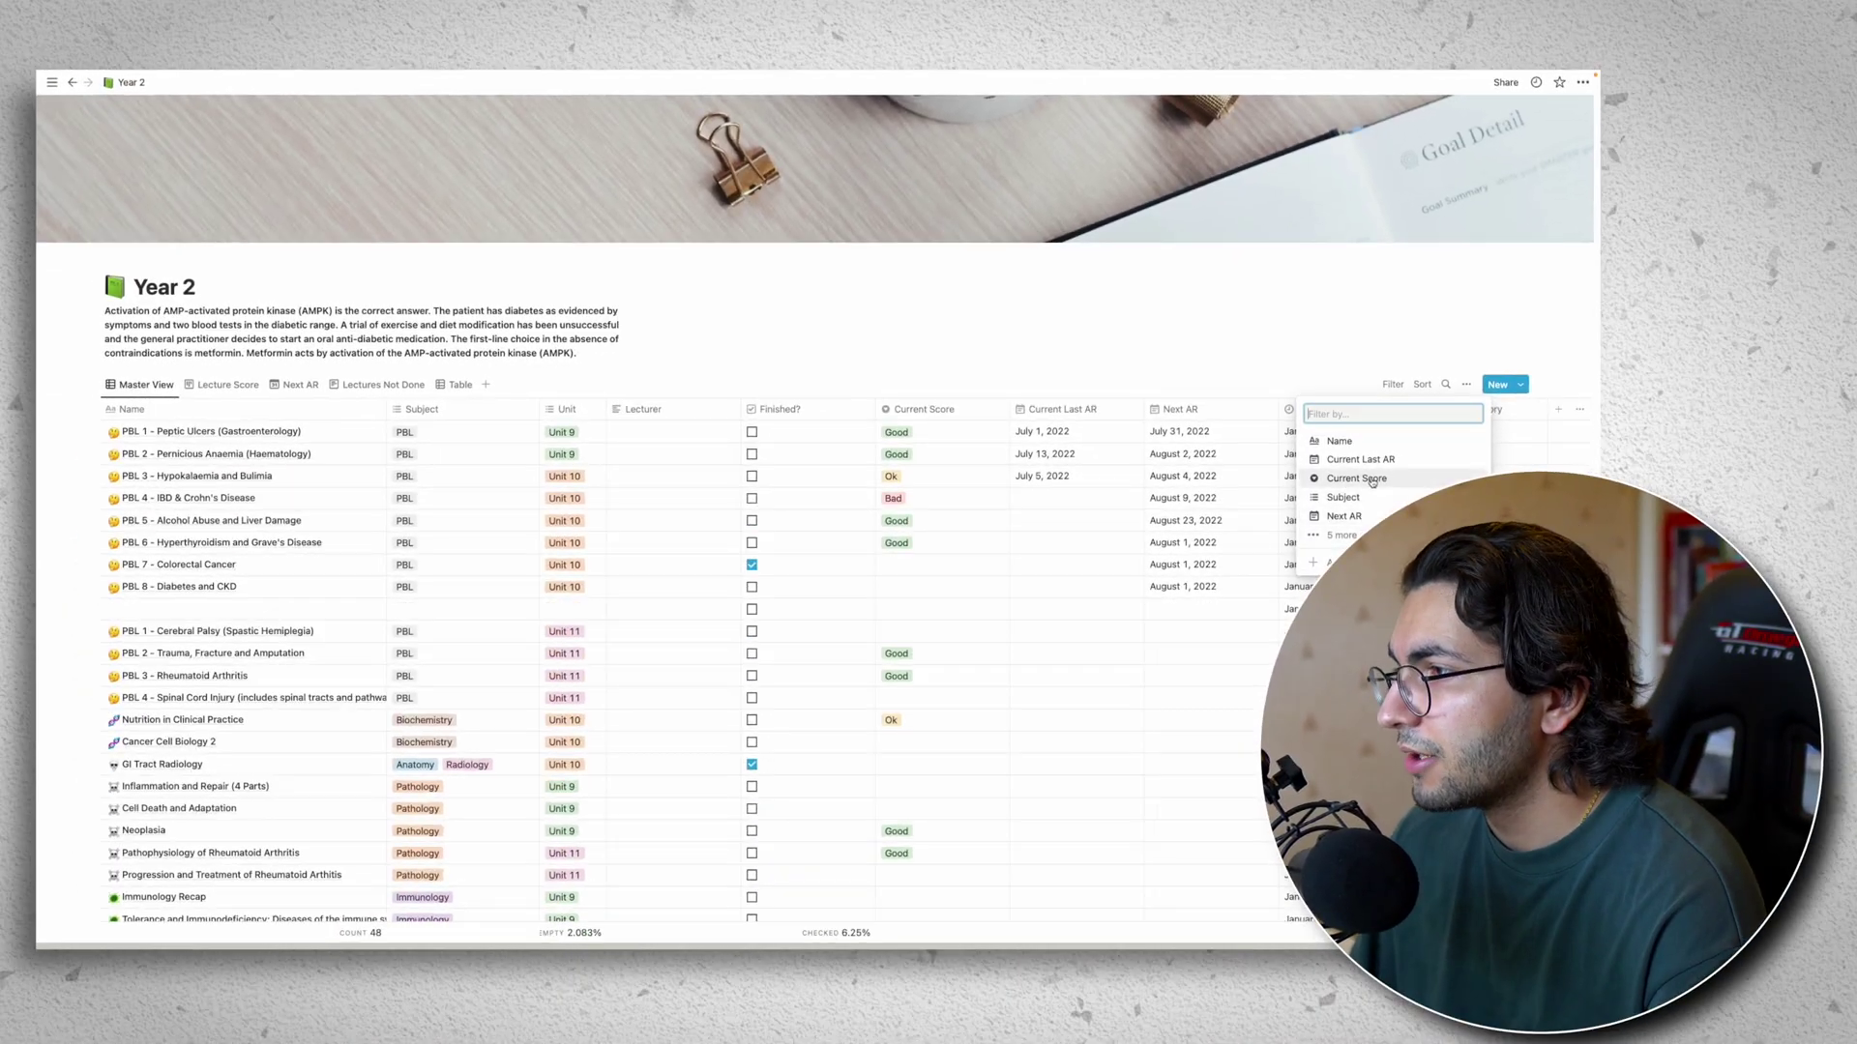
{"action": "left_click", "coordinate": [1345, 535]}
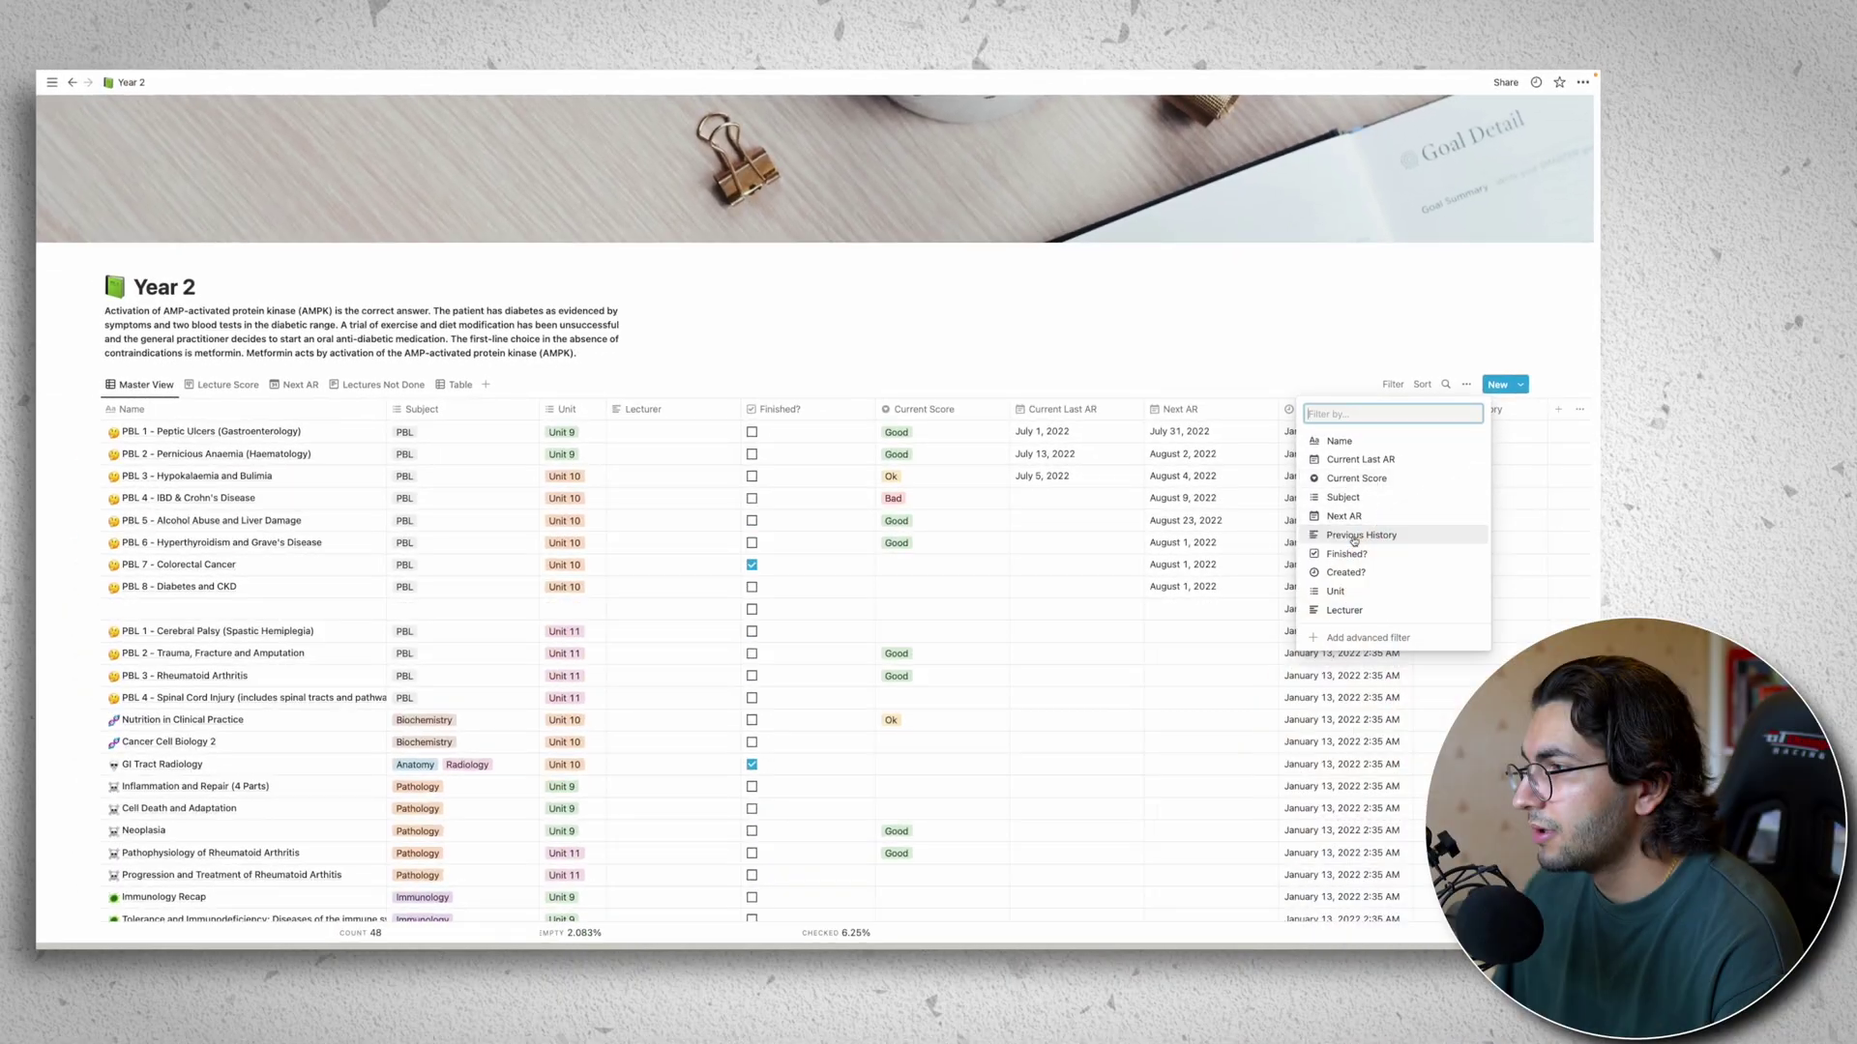
{"action": "left_click", "coordinate": [1352, 592]}
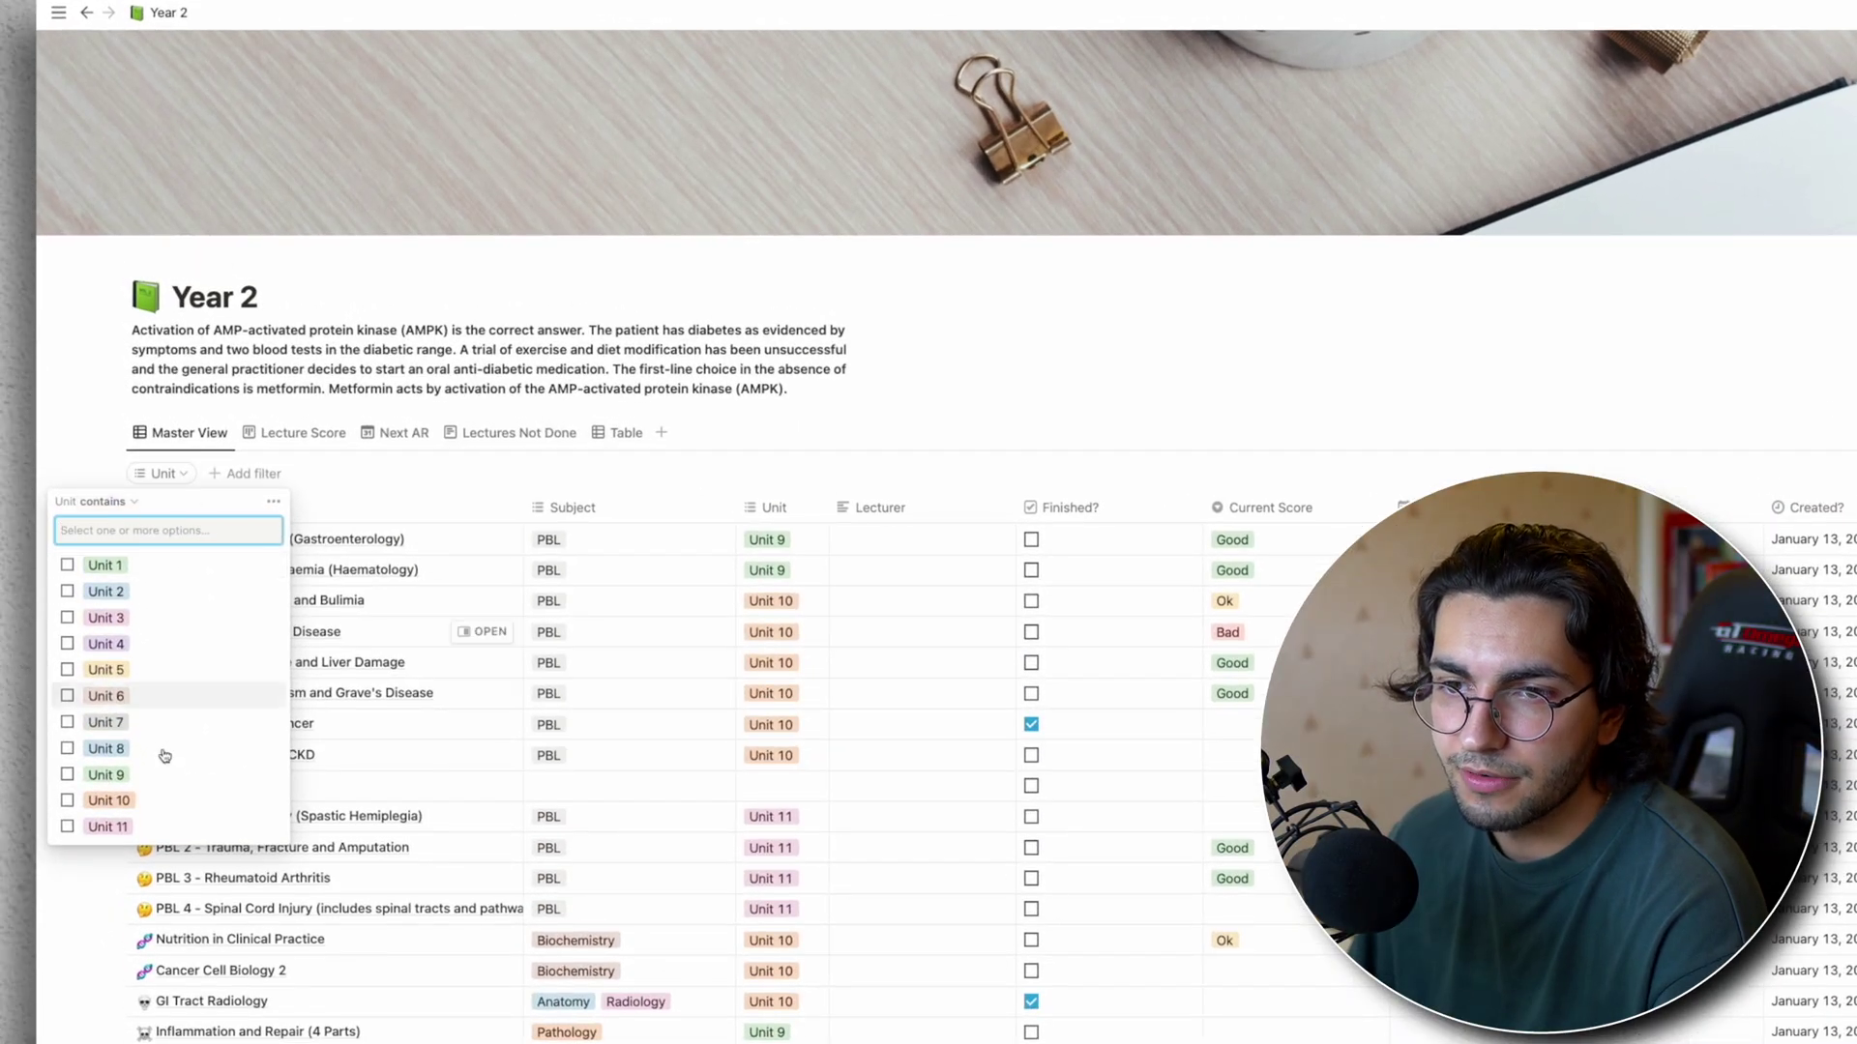
{"action": "left_click", "coordinate": [123, 806]}
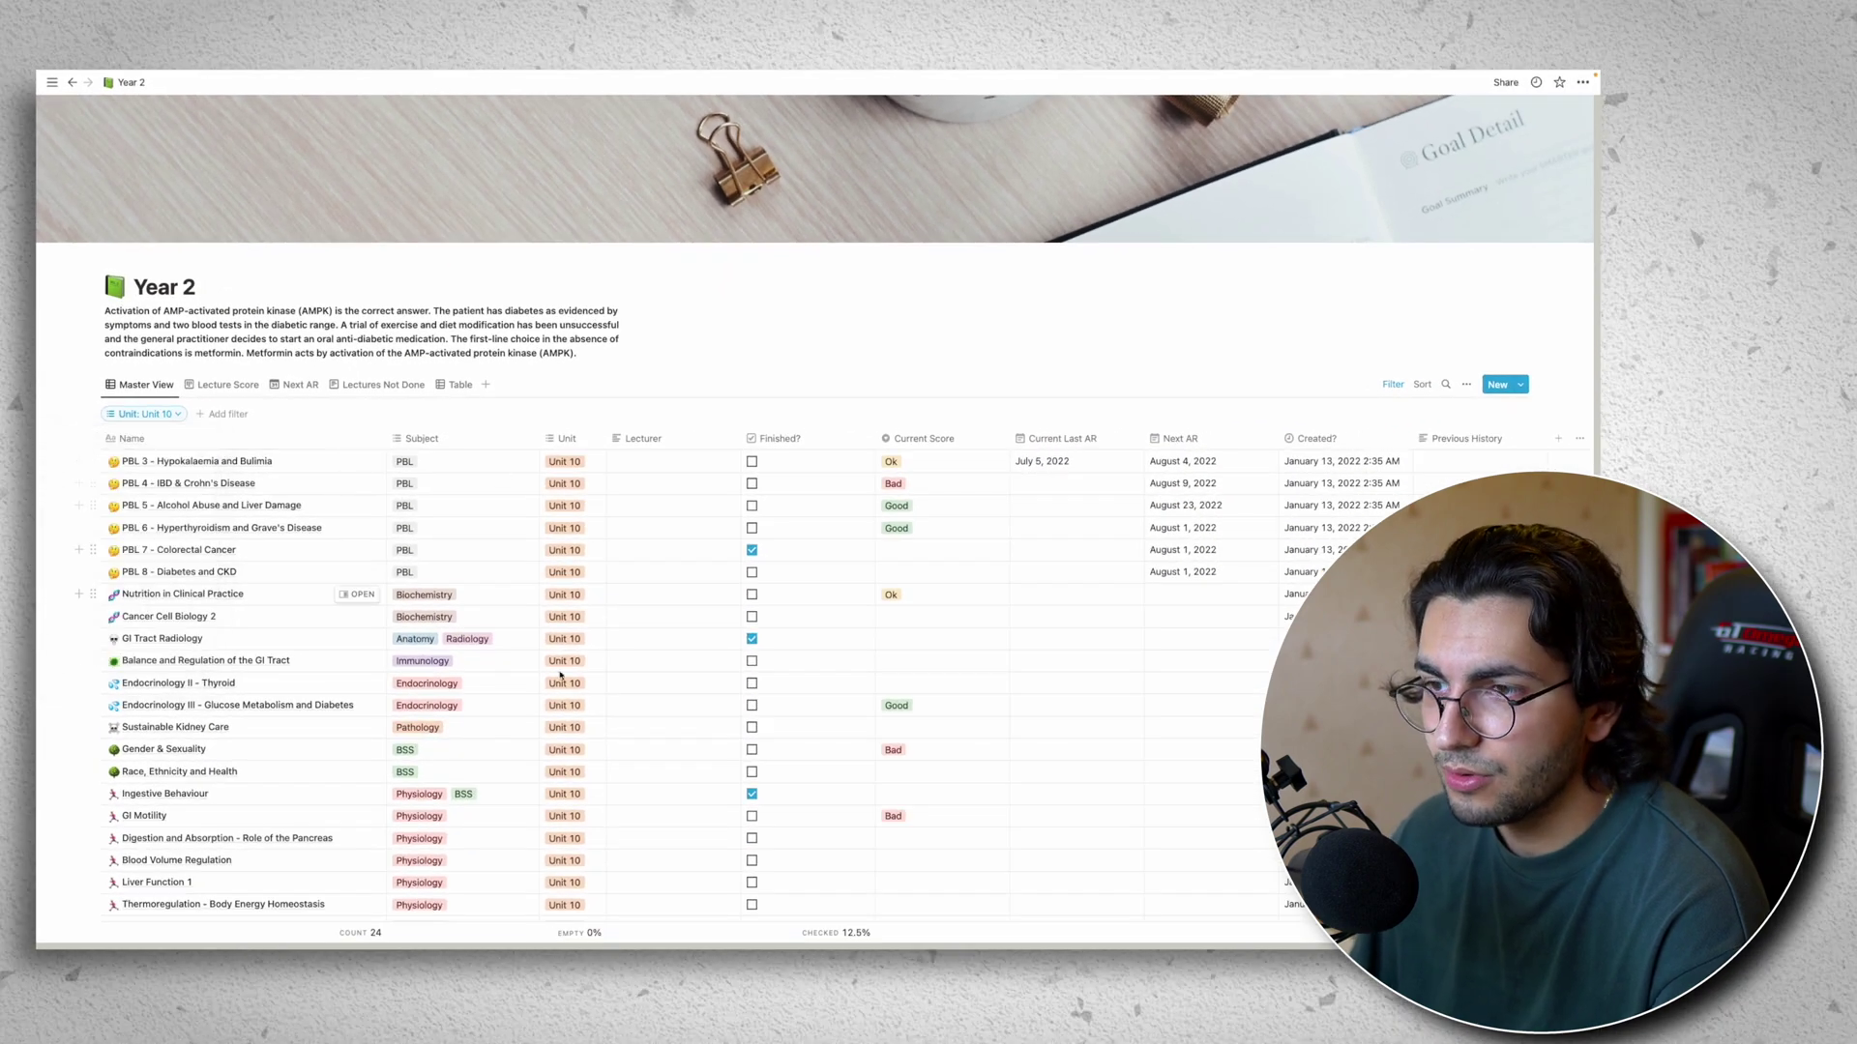
{"action": "scroll", "coordinate": [560, 677], "scroll_direction": "down", "scroll_amount": 3}
{"action": "scroll", "coordinate": [578, 526], "scroll_direction": "up", "scroll_amount": 3}
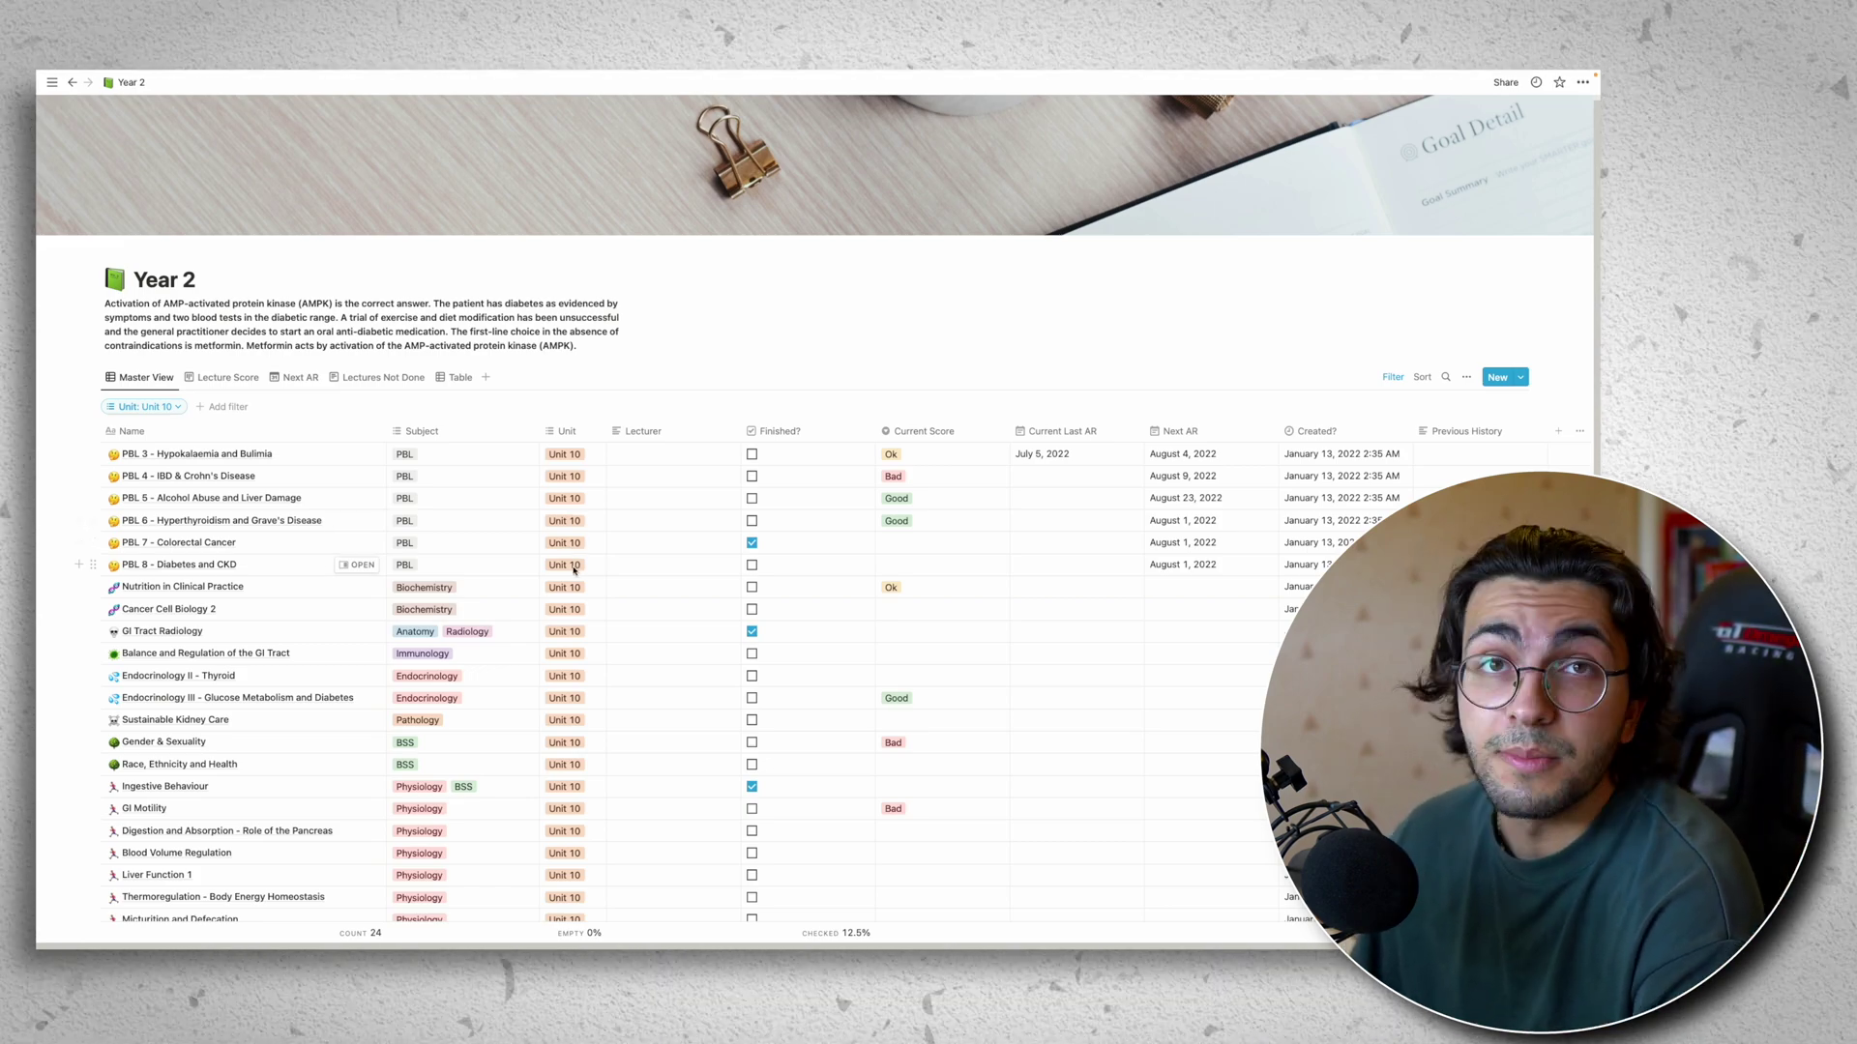
- Score PBL 3 Good and PBL 4 Ok, and mark PBL 4, 5 and 8 finished
{"action": "scroll", "coordinate": [573, 570], "scroll_direction": "down", "scroll_amount": 3}
{"action": "scroll", "coordinate": [333, 518], "scroll_direction": "up", "scroll_amount": 1}
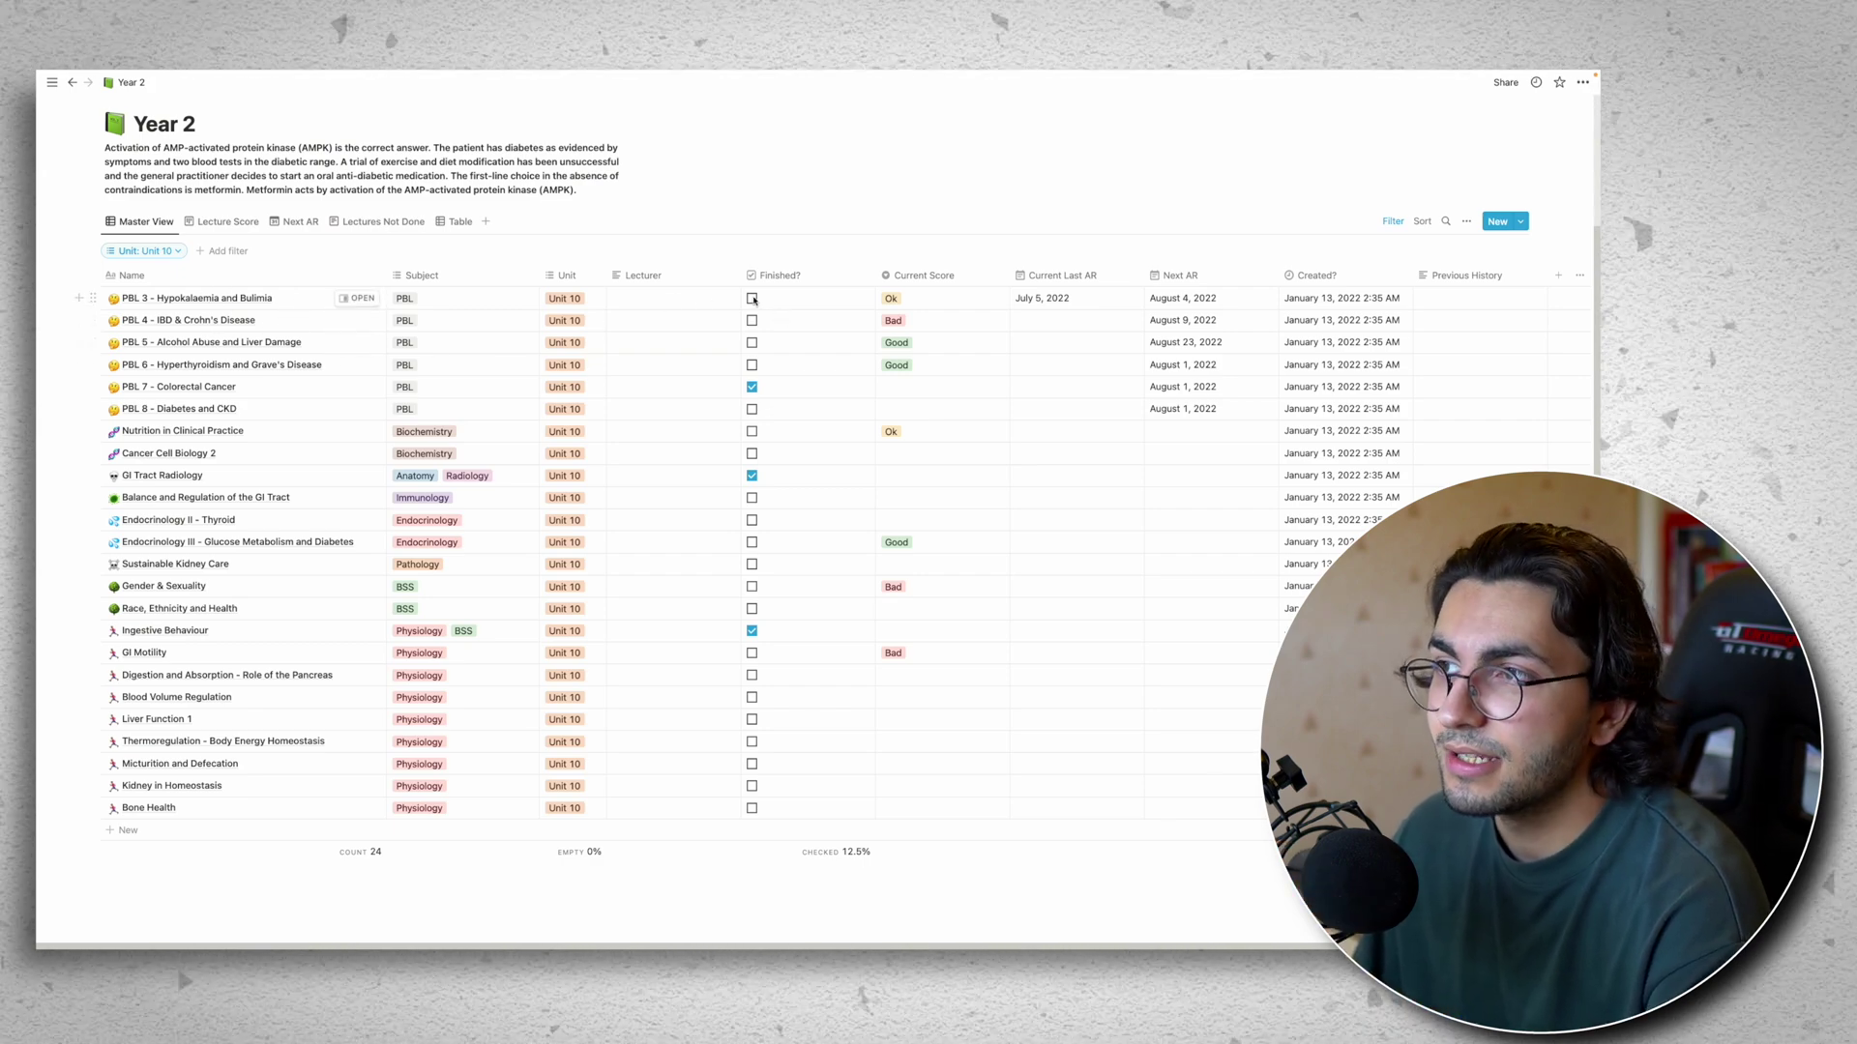
{"action": "left_click", "coordinate": [906, 296]}
{"action": "left_click", "coordinate": [937, 346]}
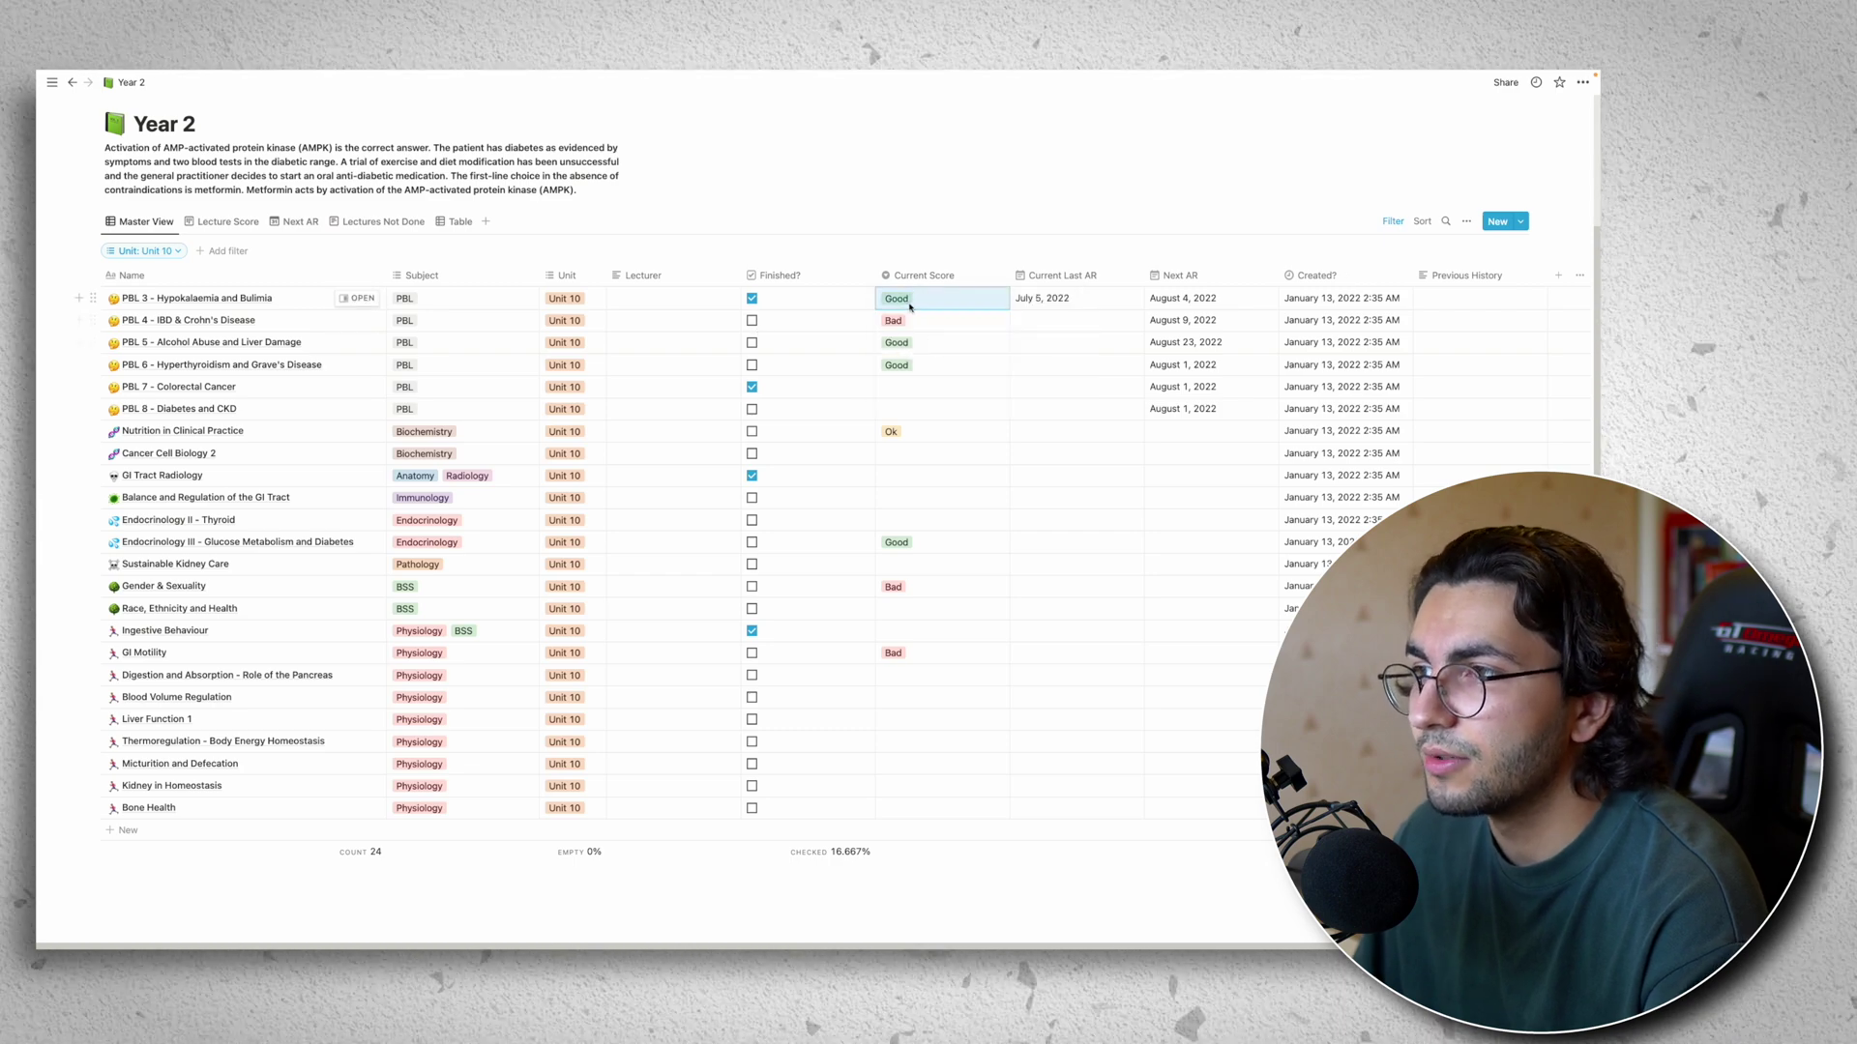
{"action": "left_click", "coordinate": [752, 320]}
{"action": "left_click", "coordinate": [909, 324]}
{"action": "left_click", "coordinate": [892, 384]}
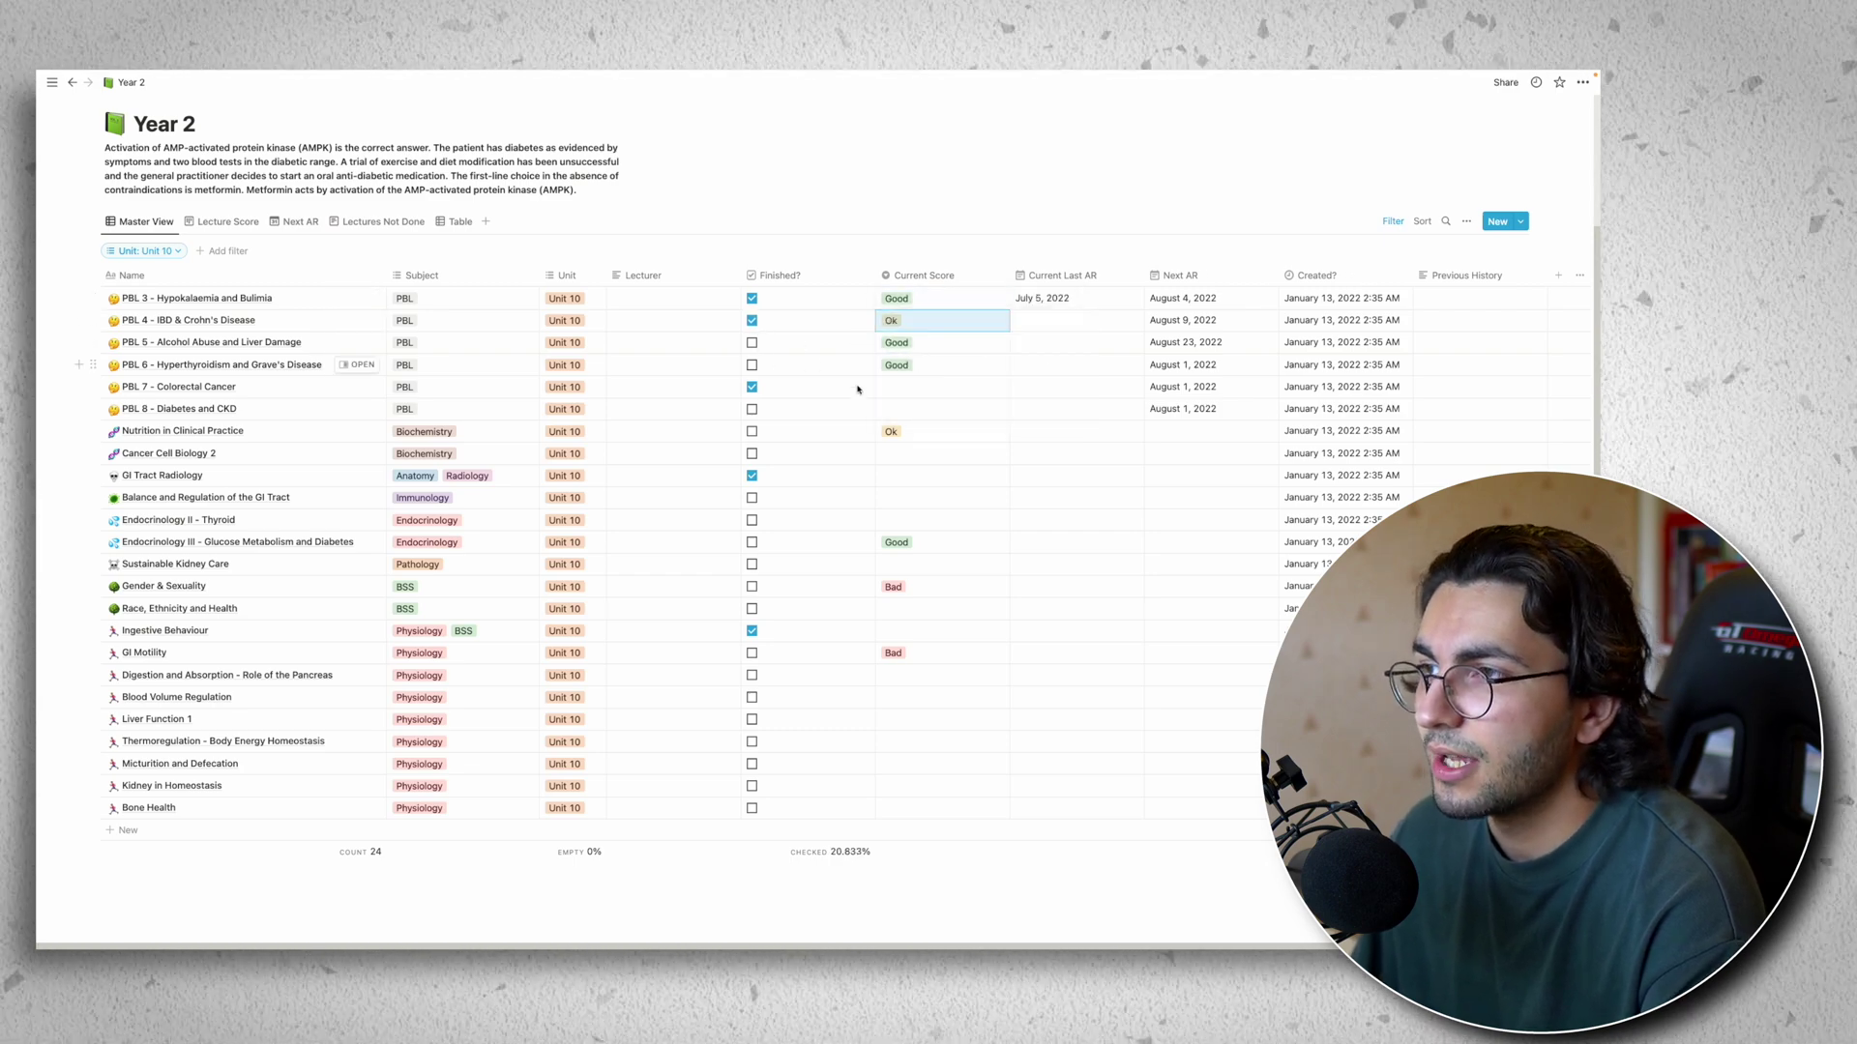
{"action": "left_click", "coordinate": [753, 343]}
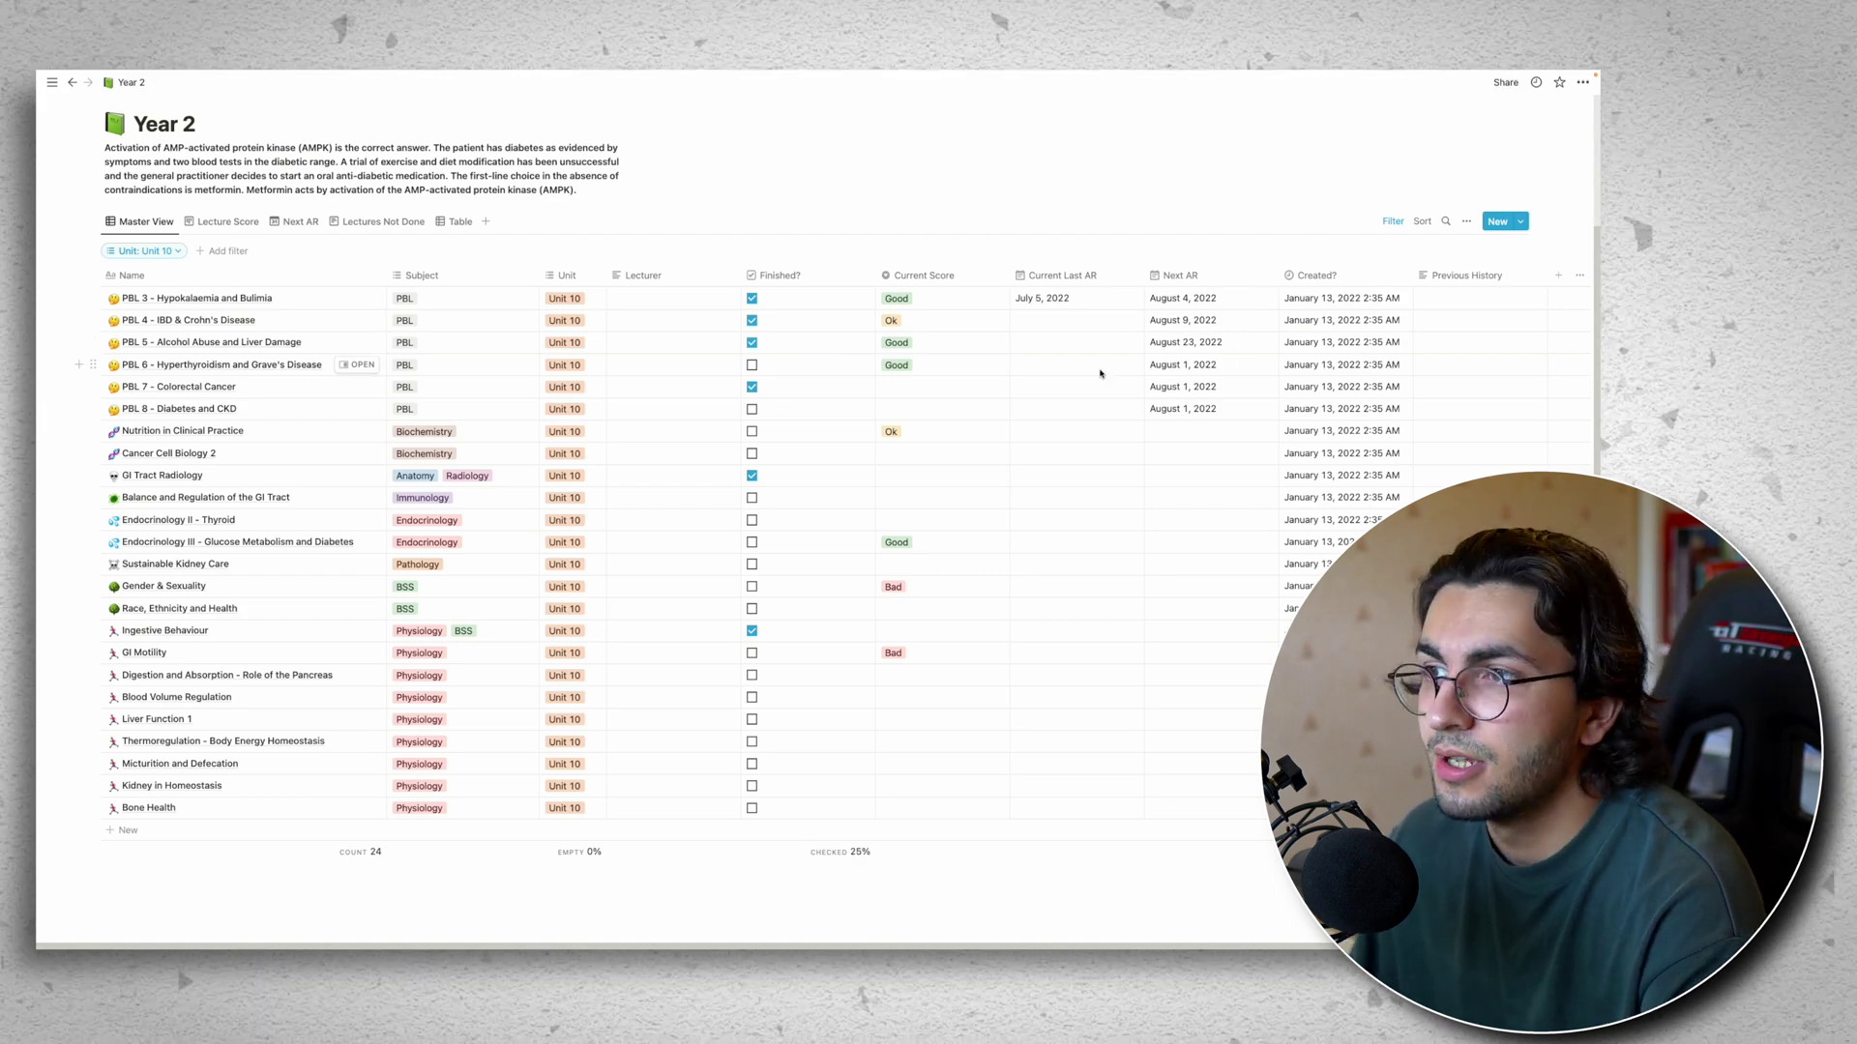
{"action": "left_click", "coordinate": [752, 409]}
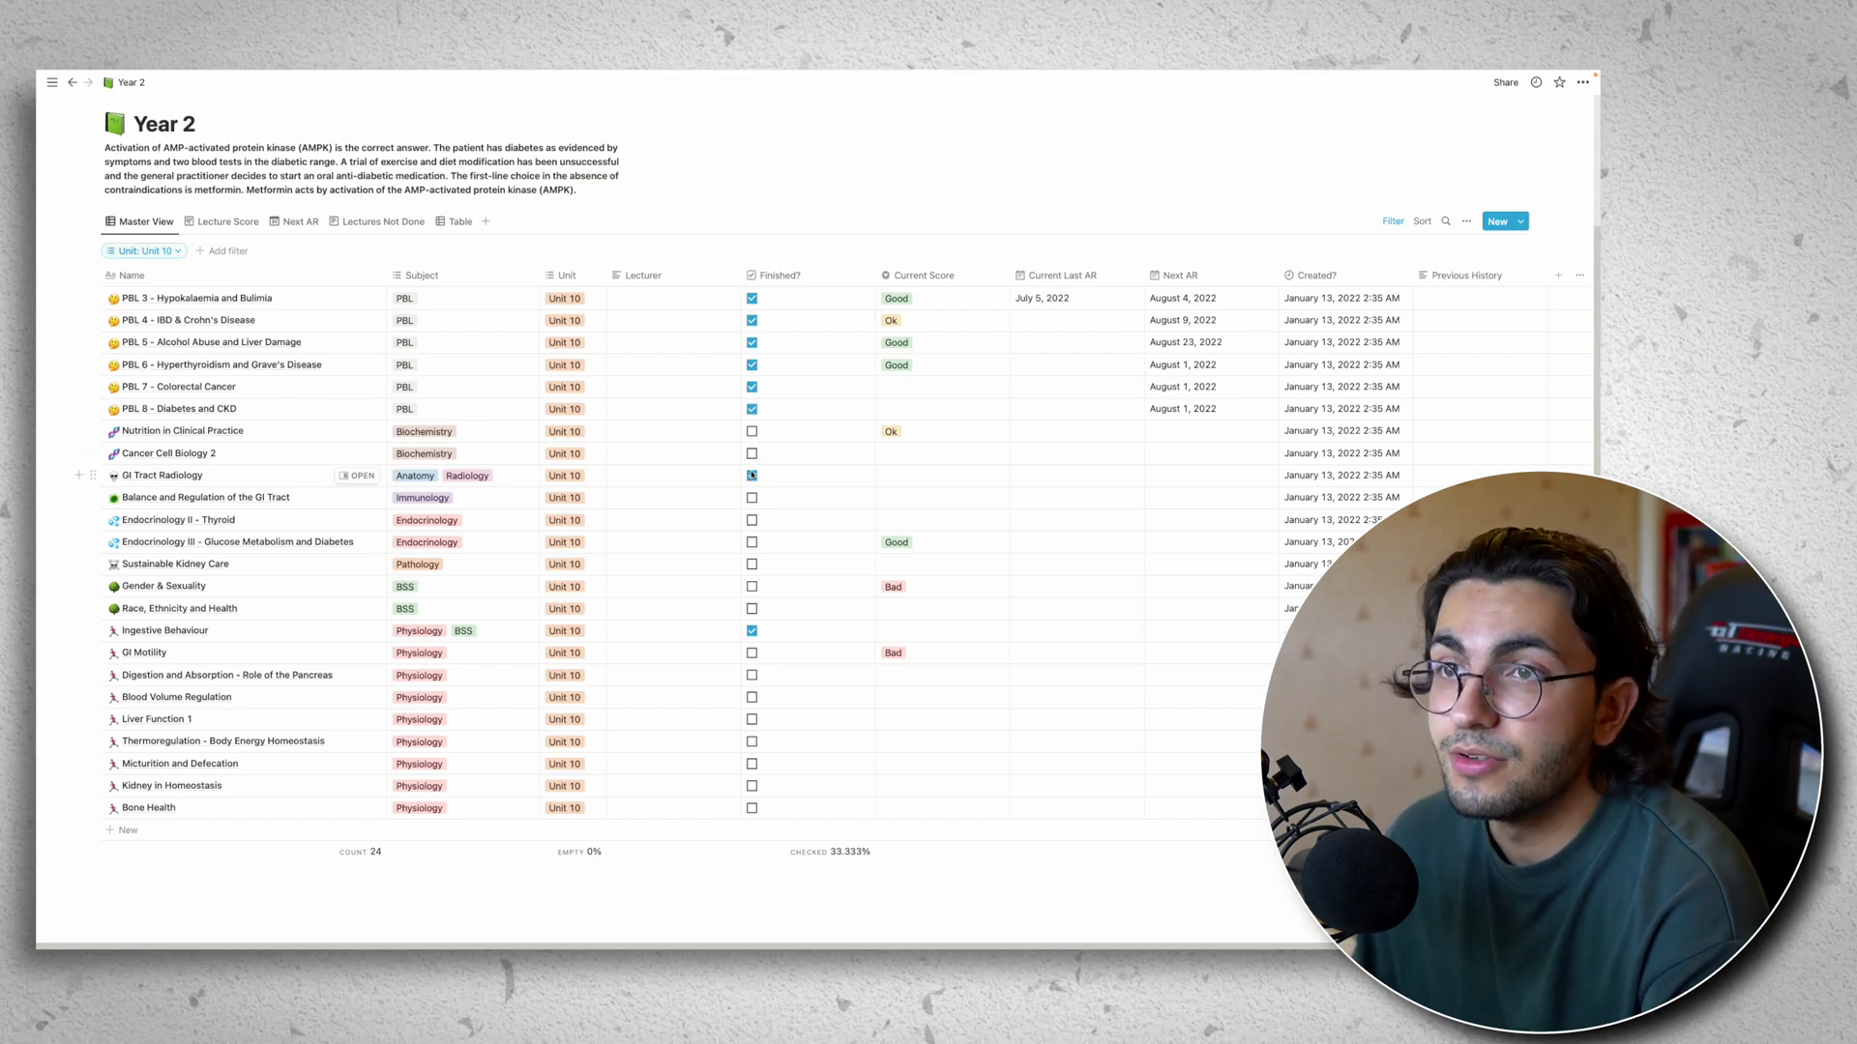
- Add Unit 9 to the Unit filter alongside Unit 10
{"action": "left_click", "coordinate": [173, 253]}
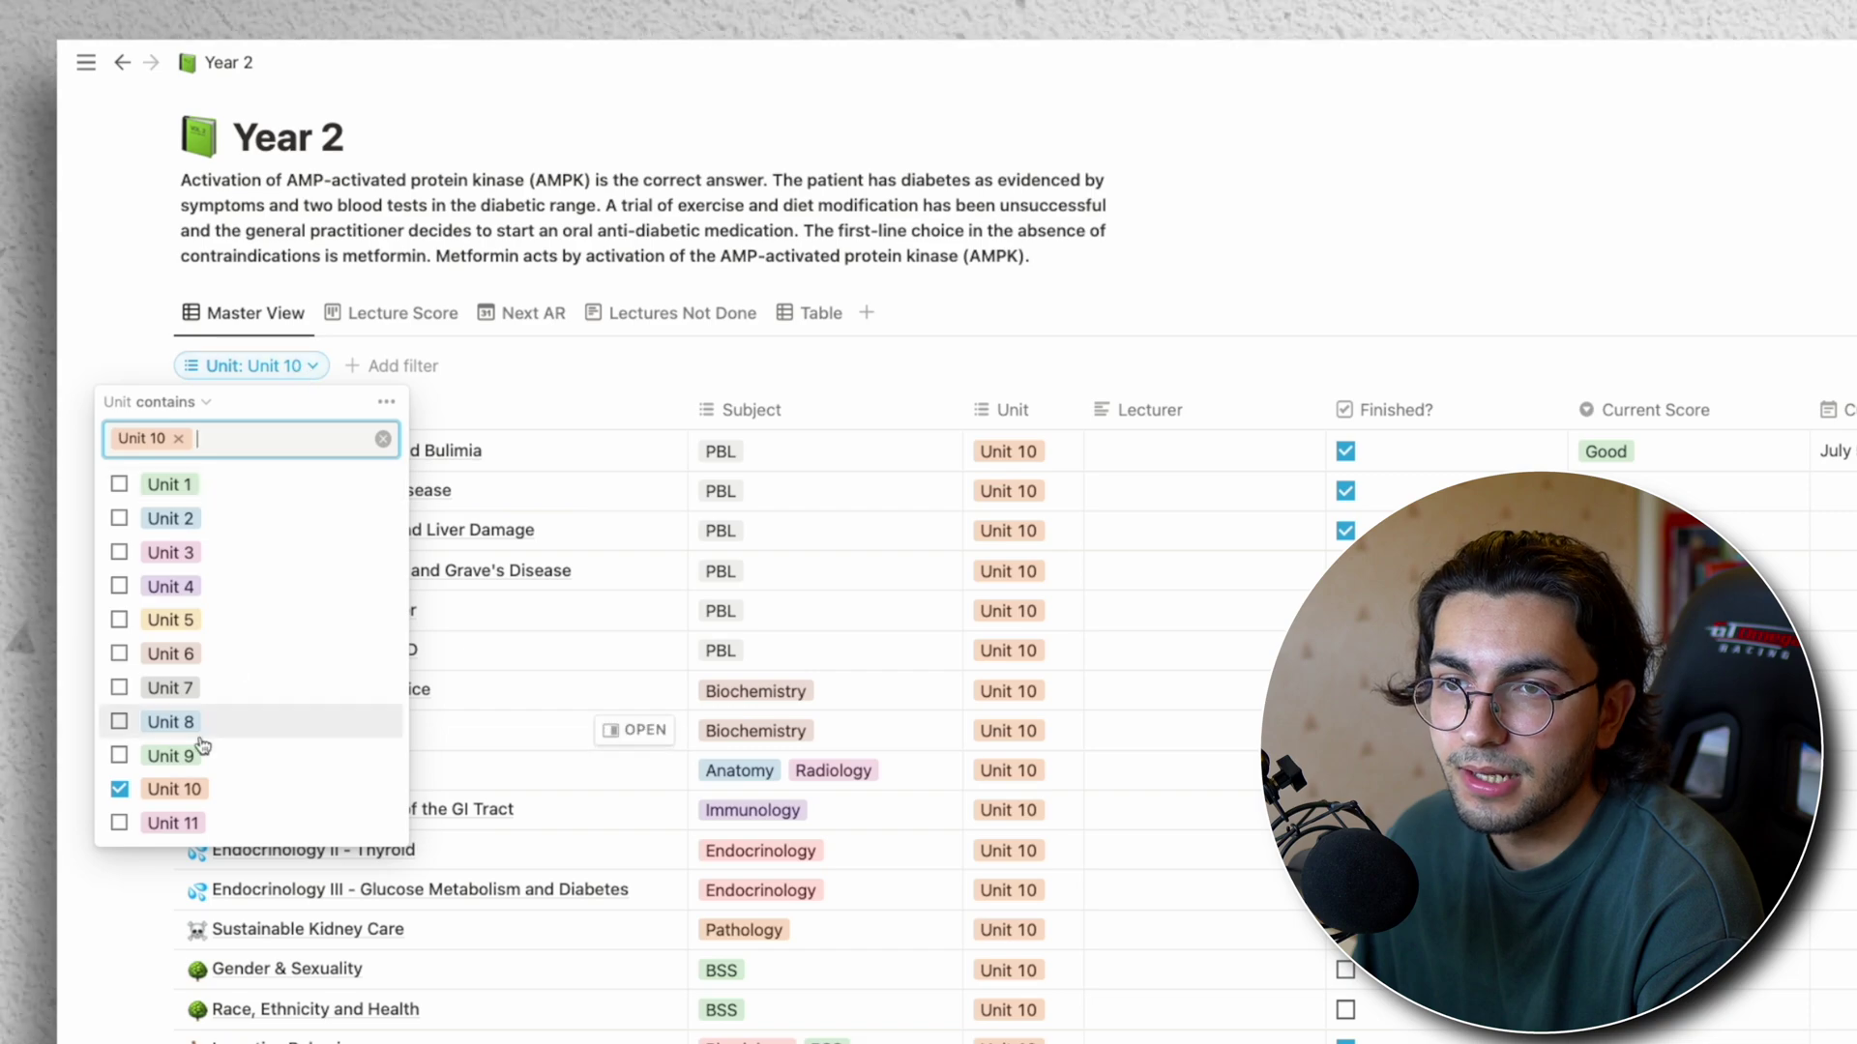
{"action": "left_click", "coordinate": [119, 755]}
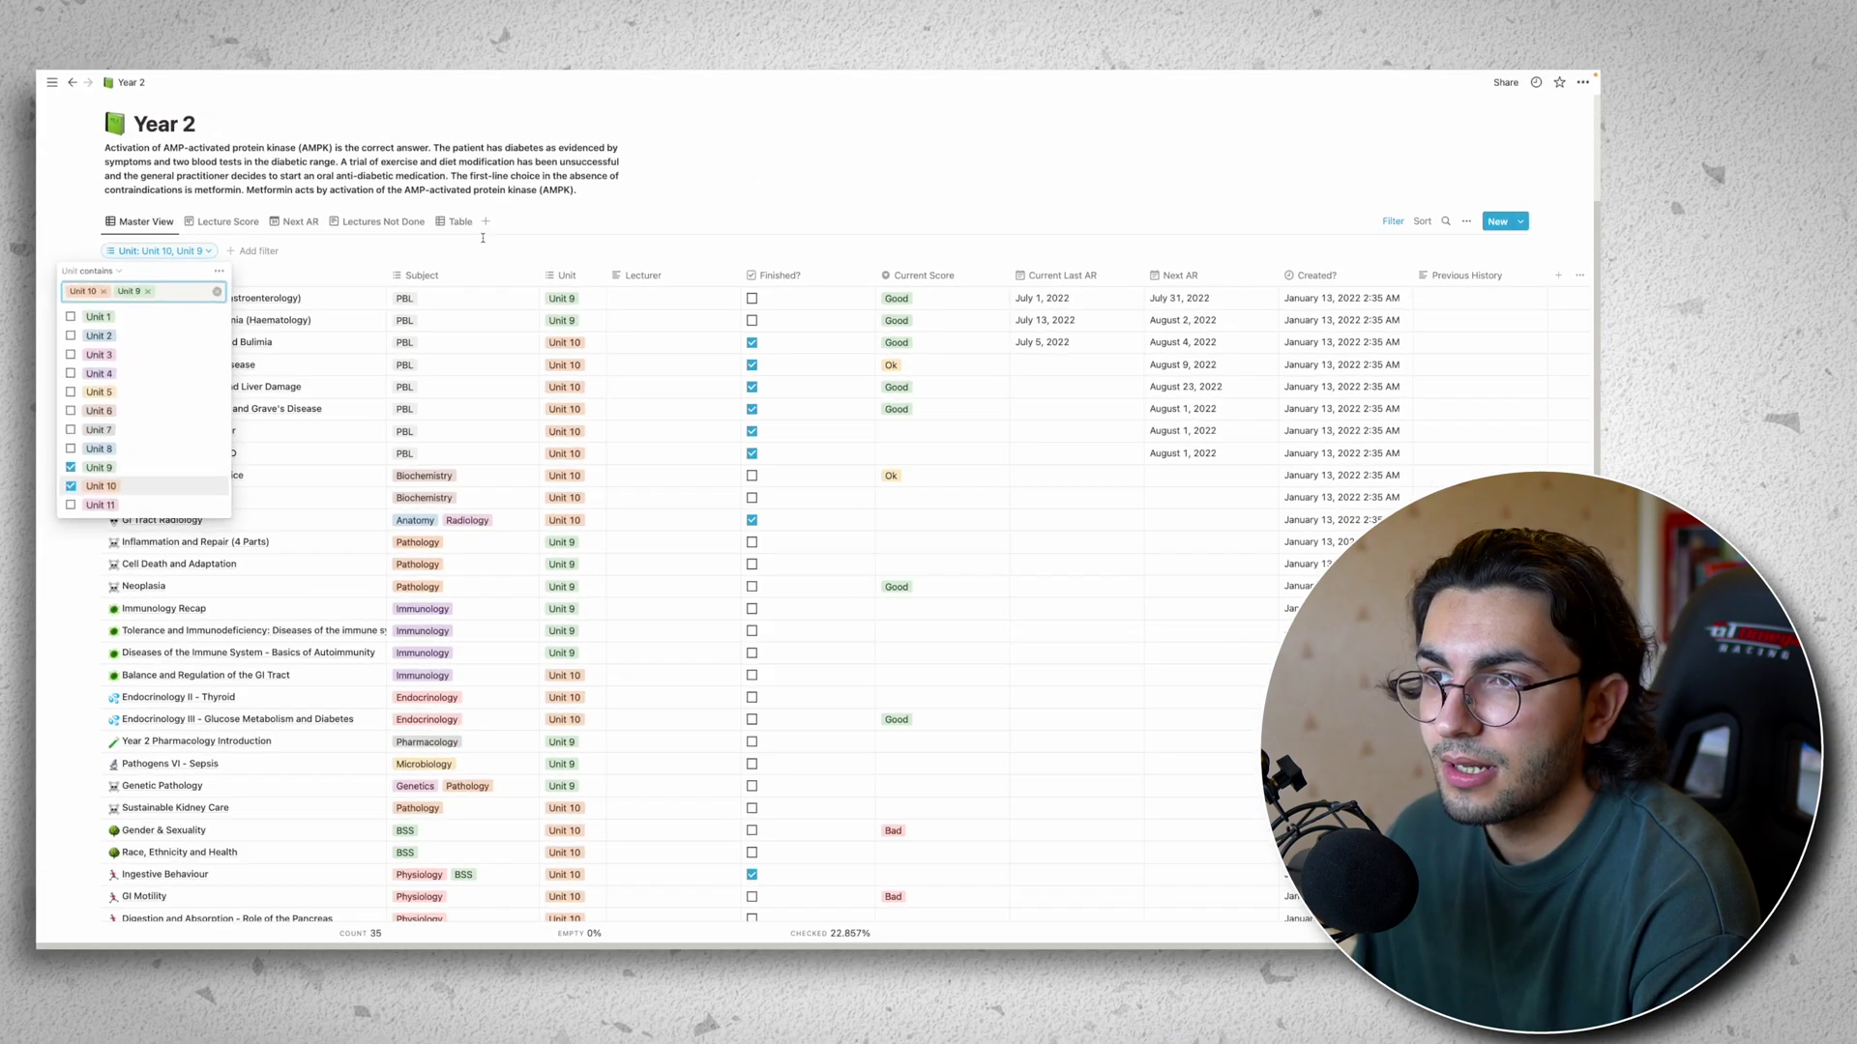
{"action": "left_click", "coordinate": [1011, 464]}
{"action": "scroll", "coordinate": [580, 584], "scroll_direction": "down", "scroll_amount": 3}
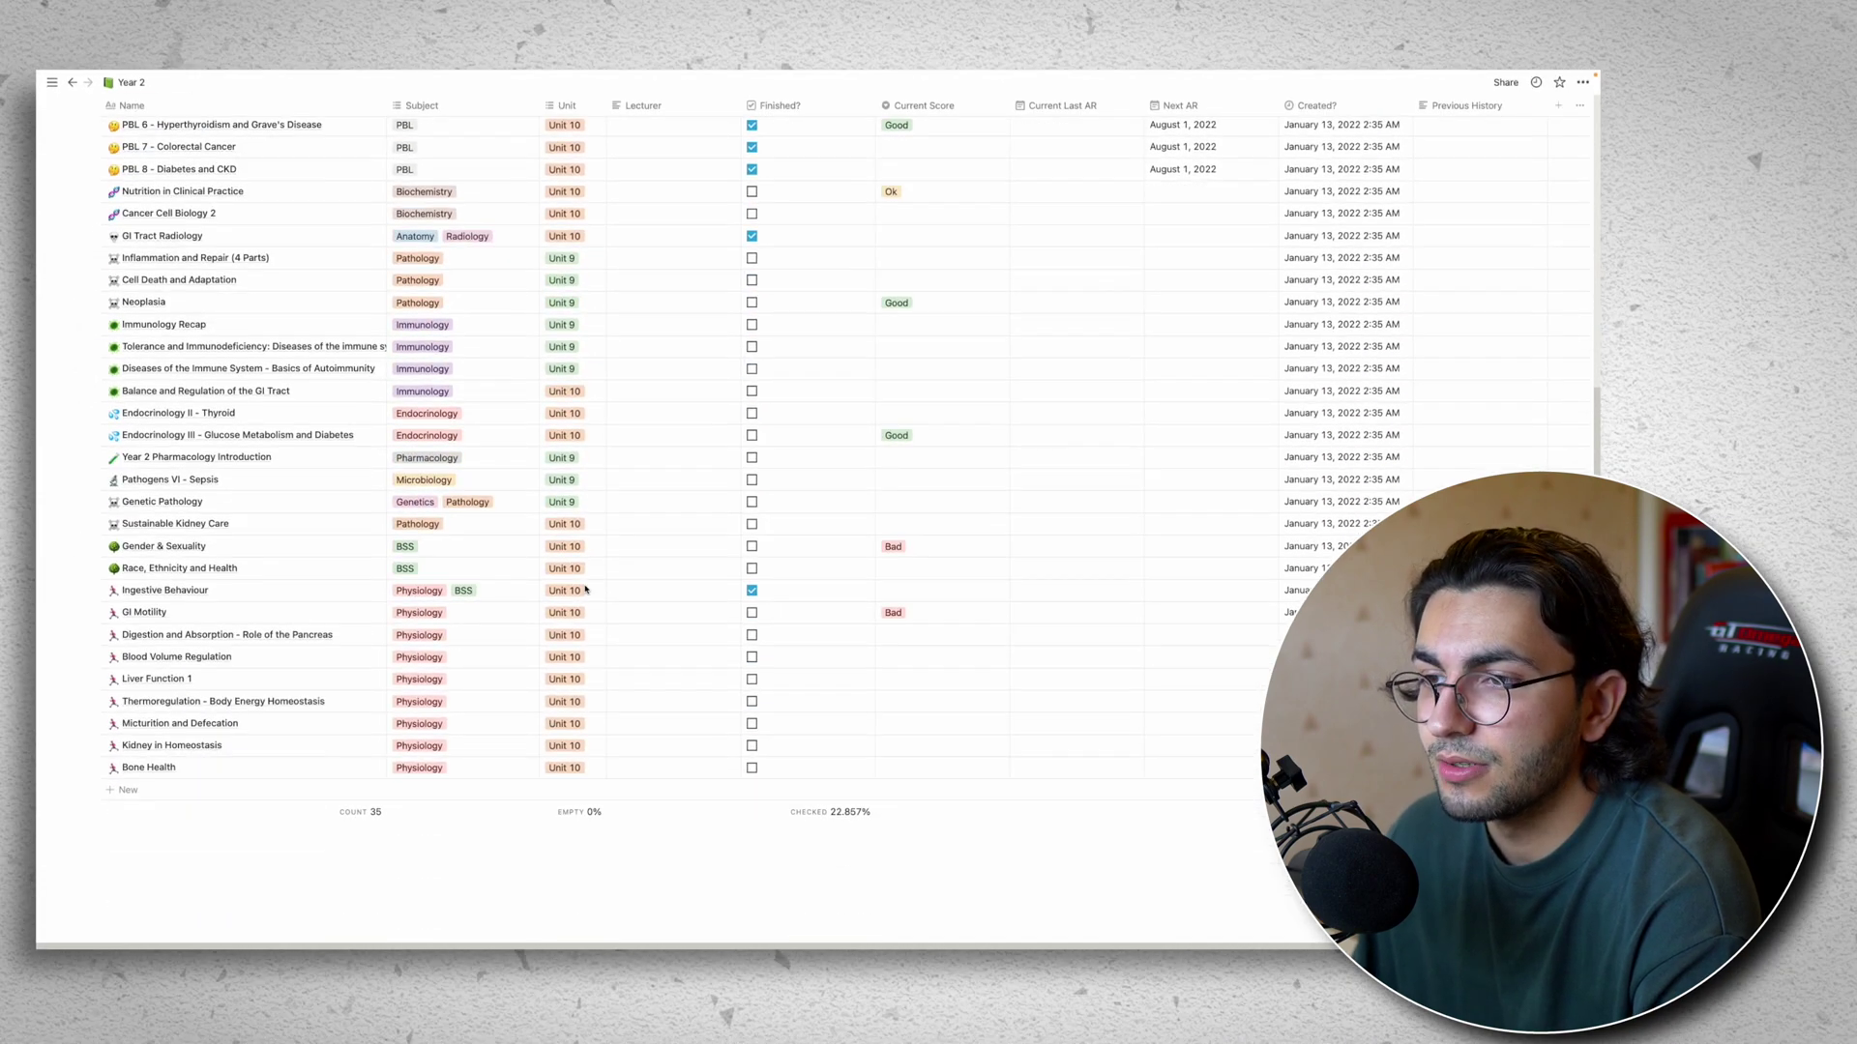
{"action": "scroll", "coordinate": [580, 581], "scroll_direction": "up", "scroll_amount": 6}
{"action": "scroll", "coordinate": [578, 573], "scroll_direction": "down", "scroll_amount": 2}
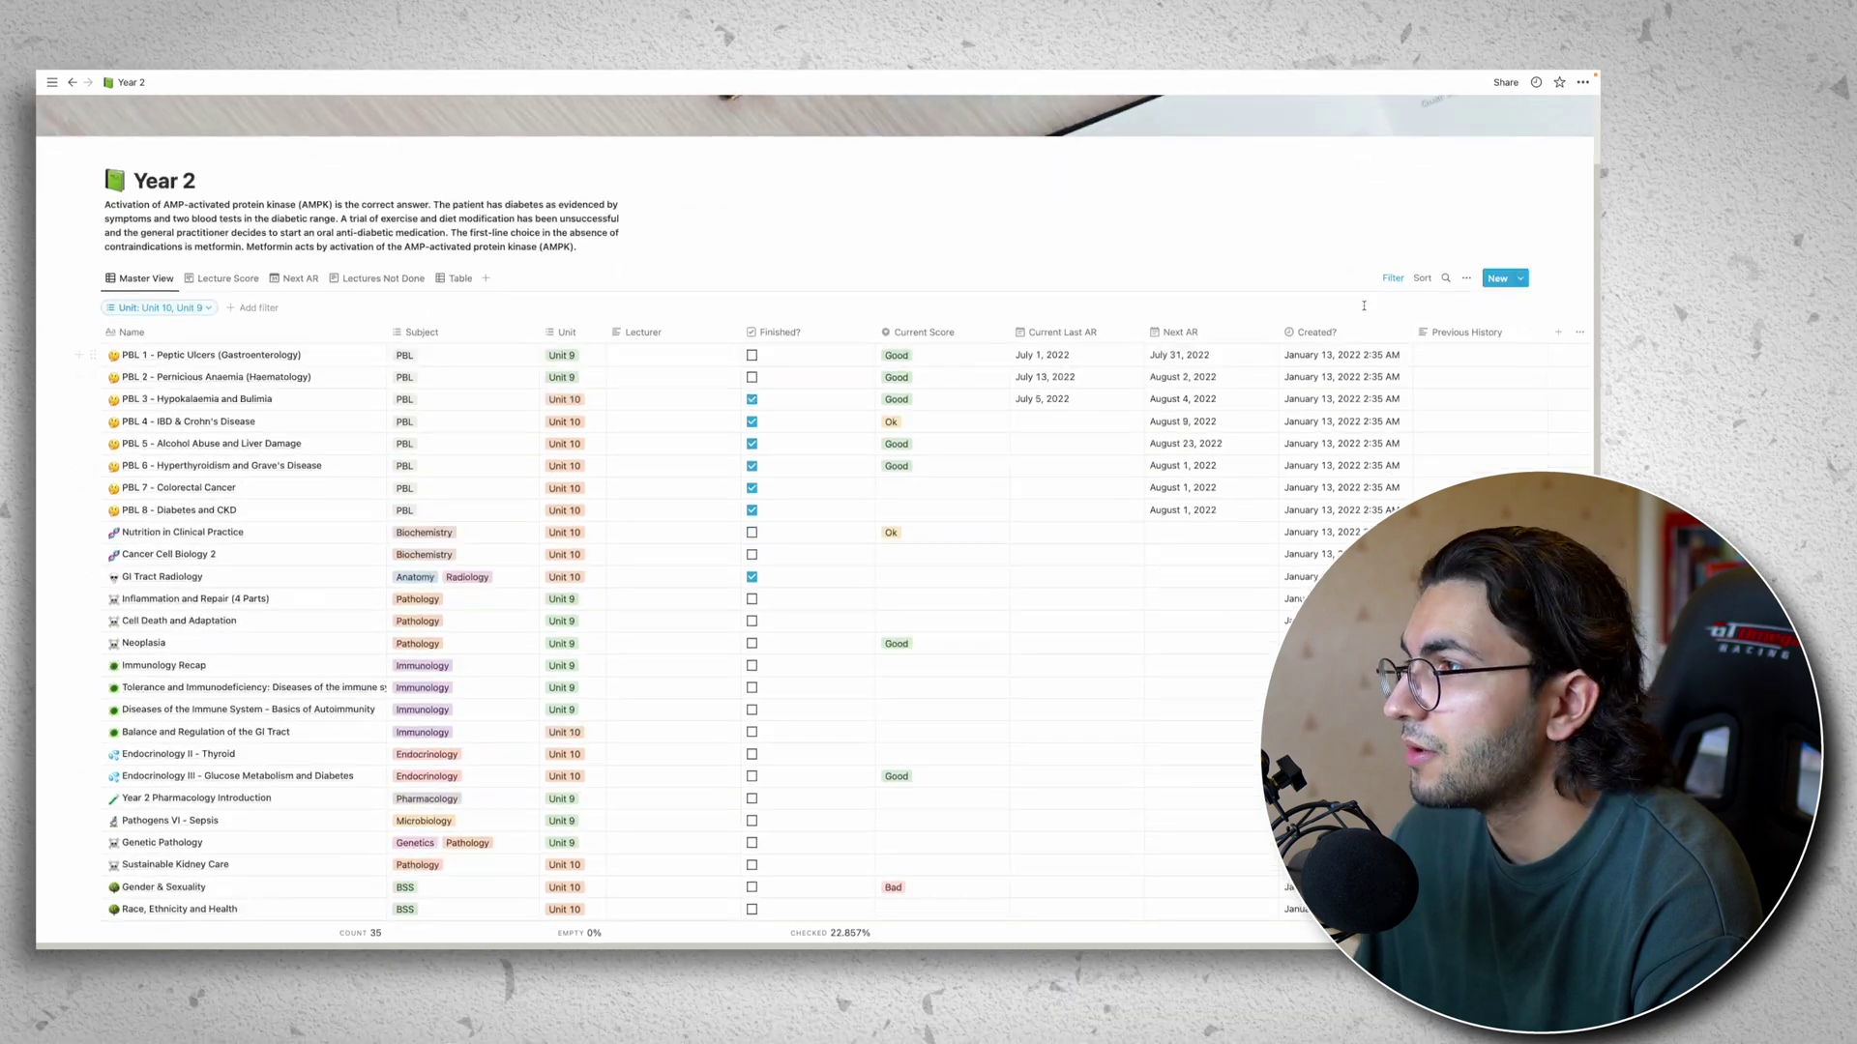
{"action": "left_click", "coordinate": [1422, 281]}
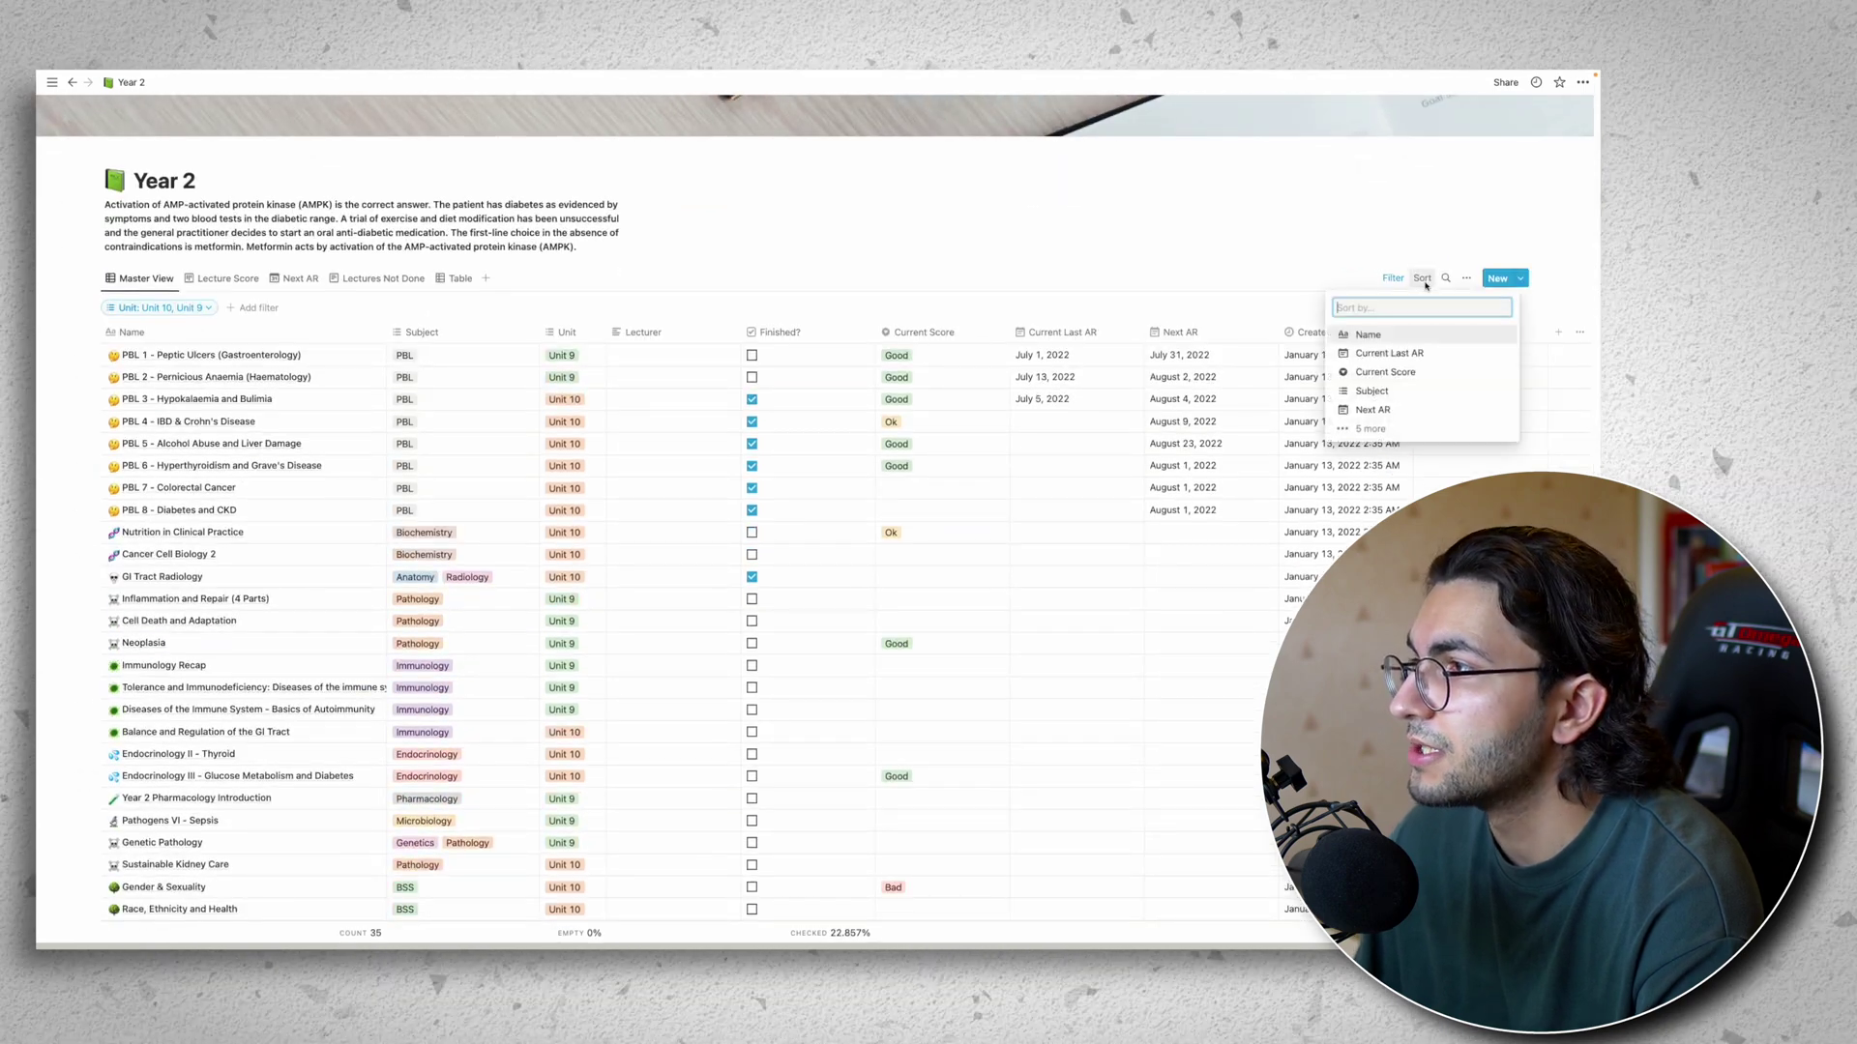
{"action": "left_click", "coordinate": [1374, 428]}
{"action": "left_click", "coordinate": [1366, 486]}
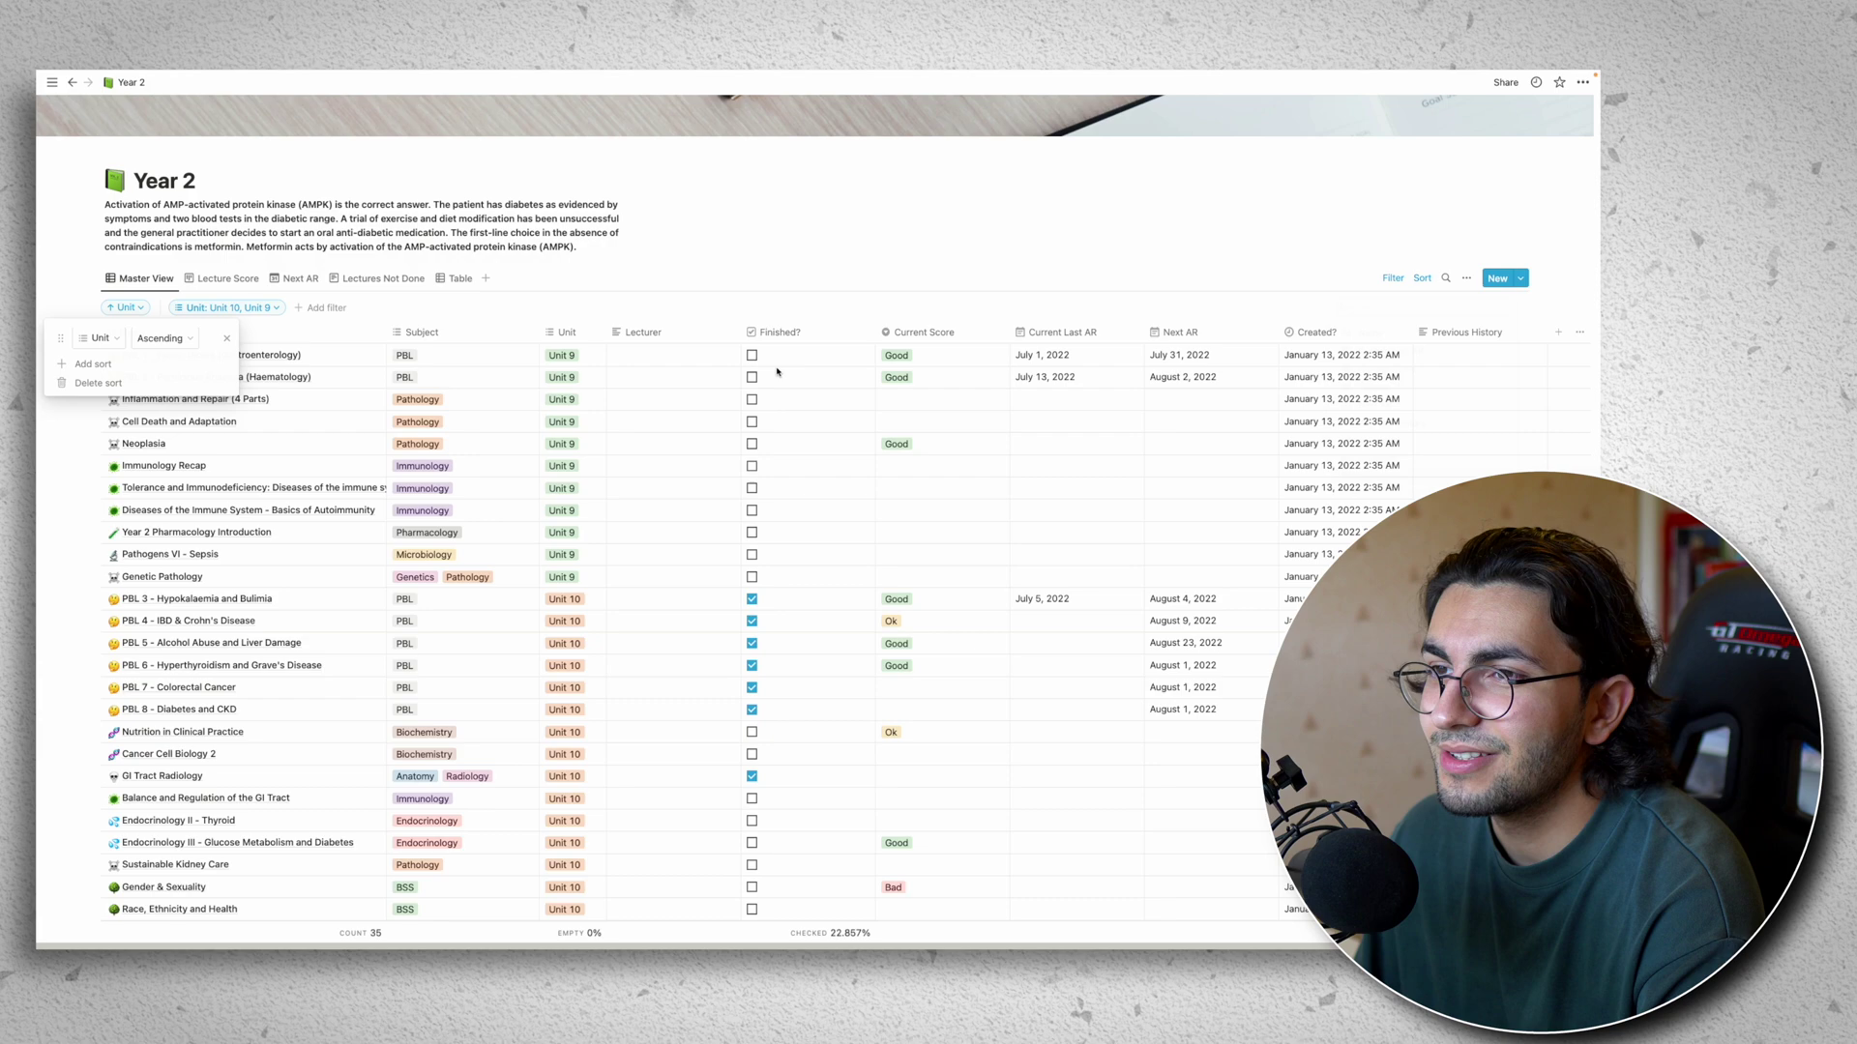
{"action": "left_click", "coordinate": [521, 419]}
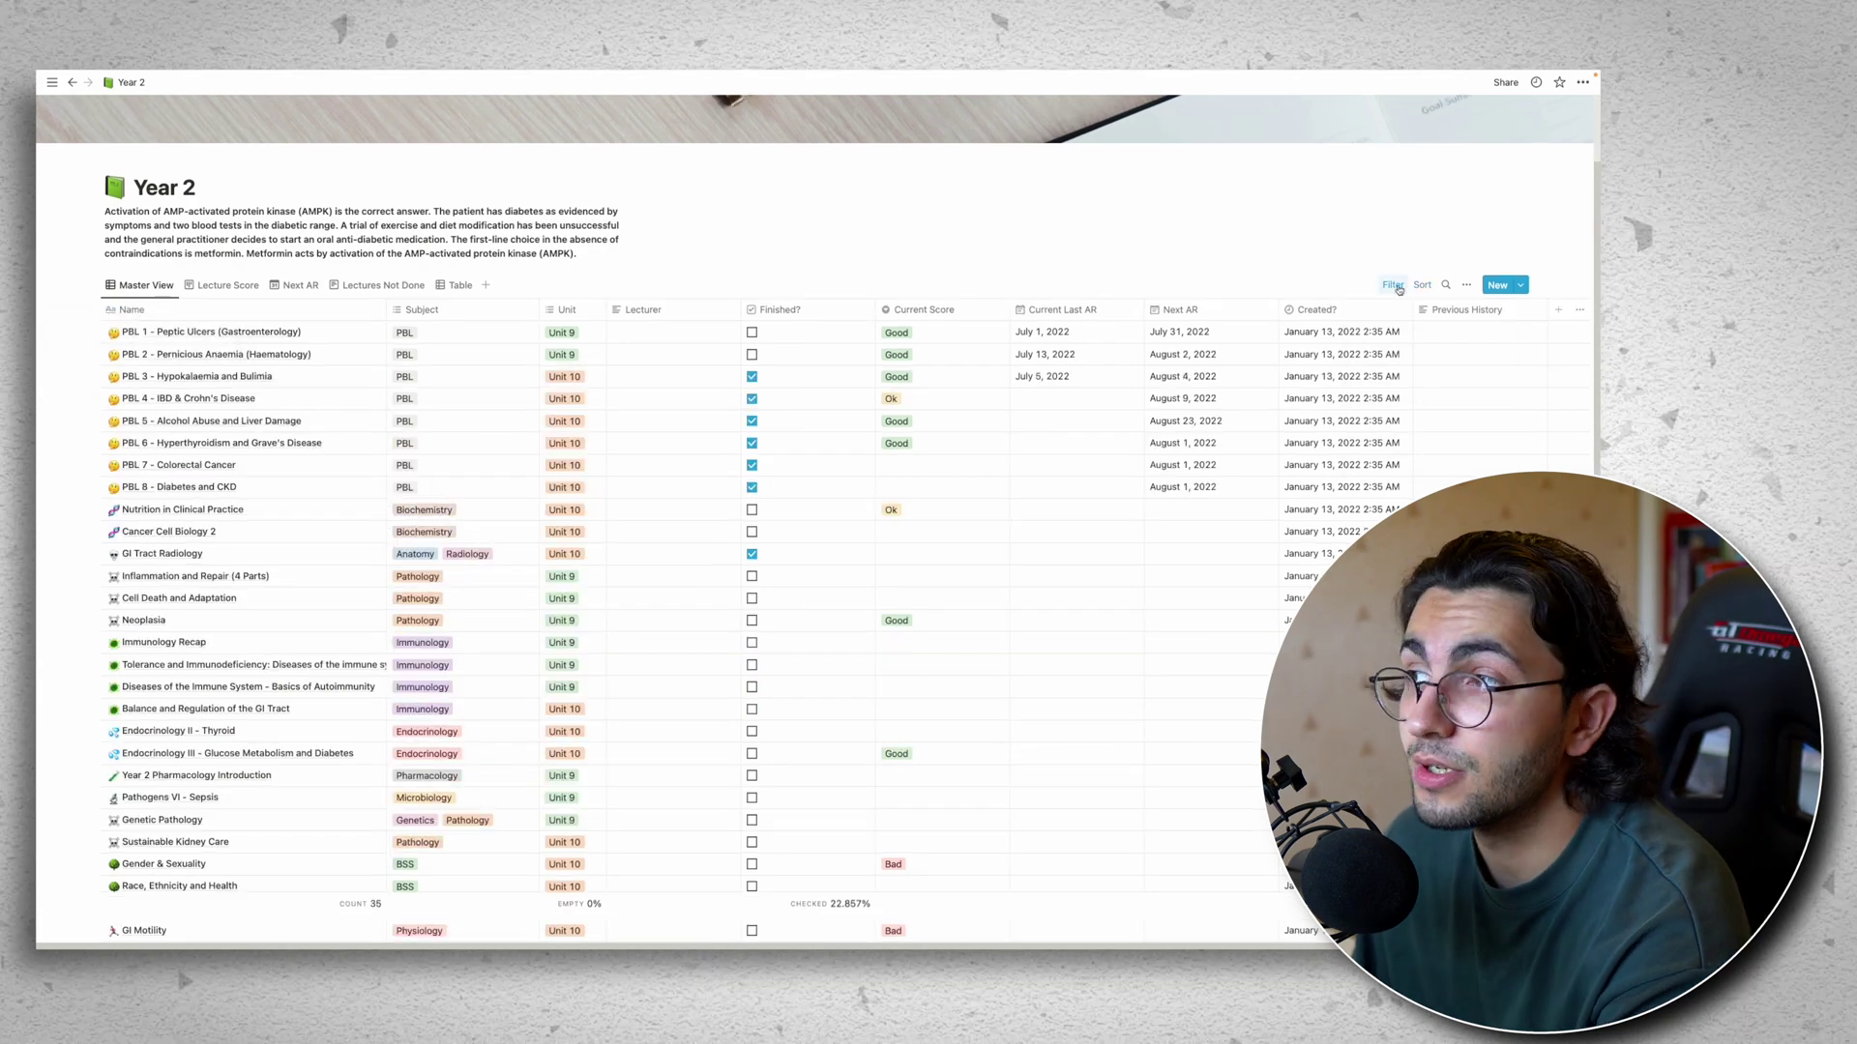
{"action": "left_click", "coordinate": [1392, 285]}
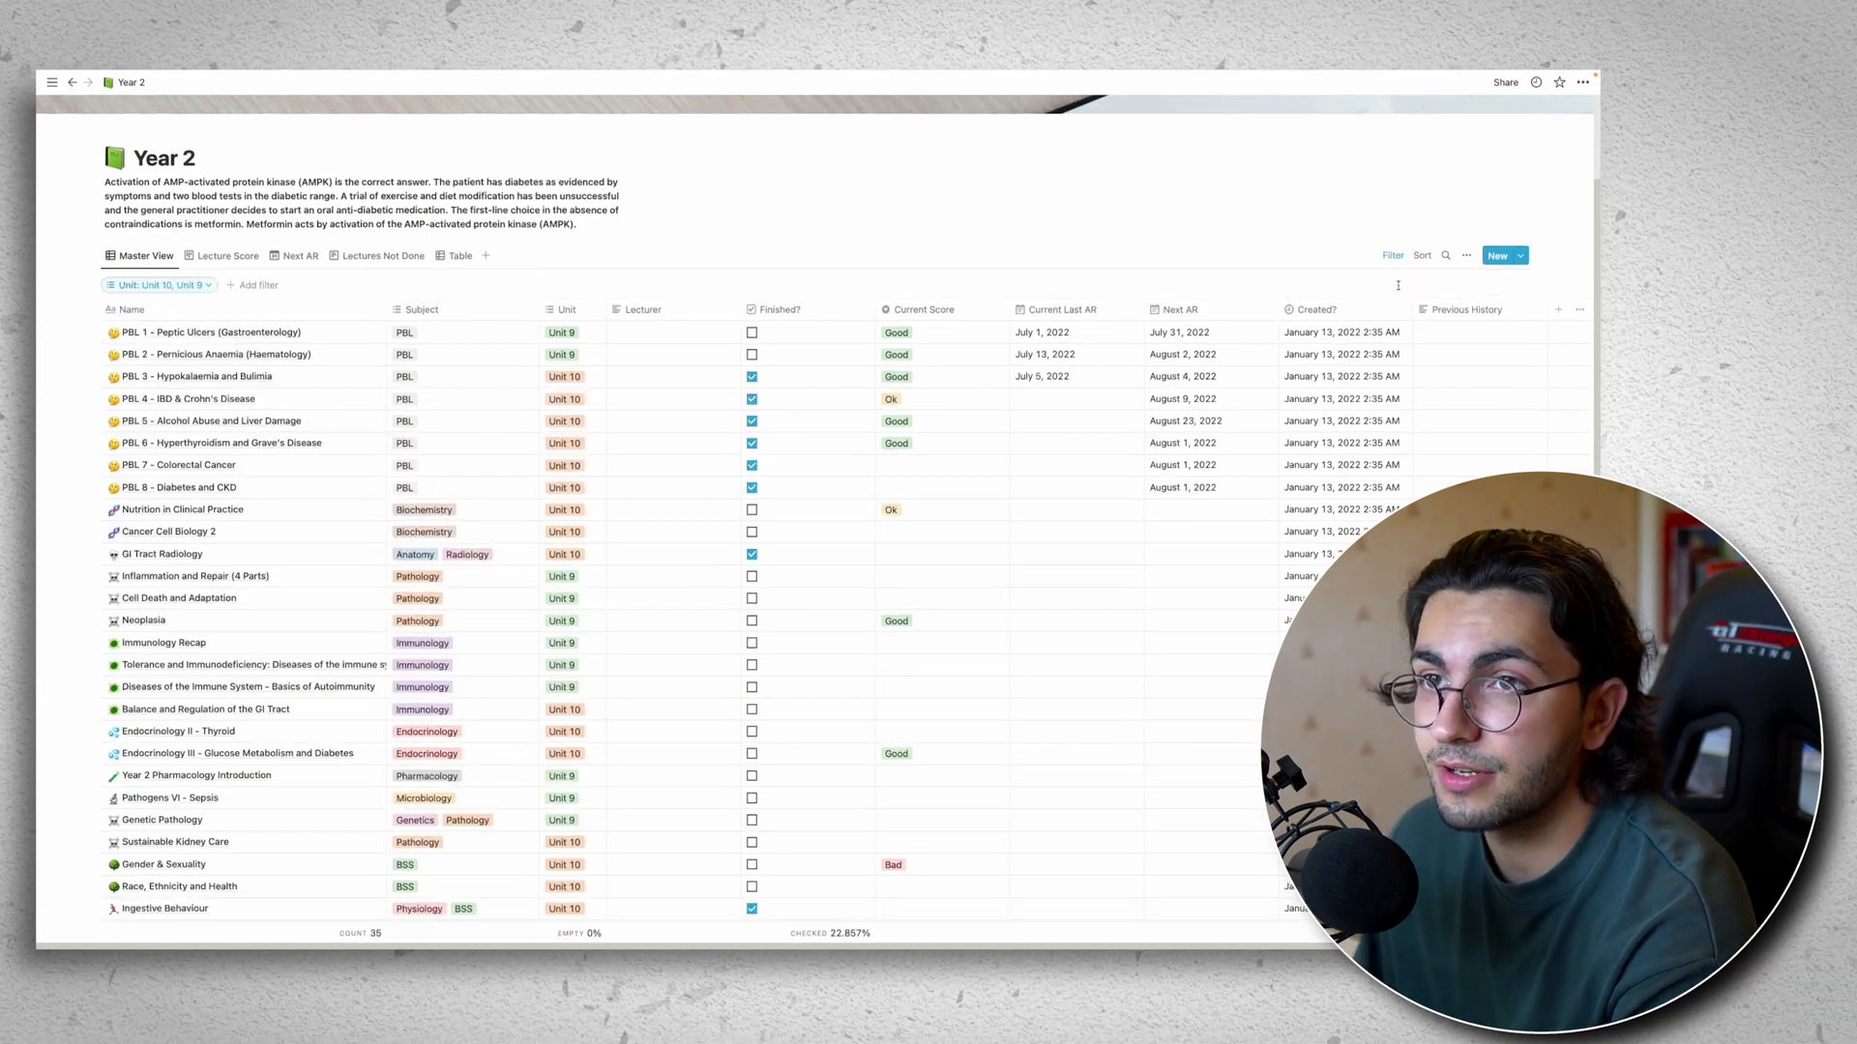
{"action": "left_click", "coordinate": [254, 285]}
{"action": "left_click", "coordinate": [200, 434]}
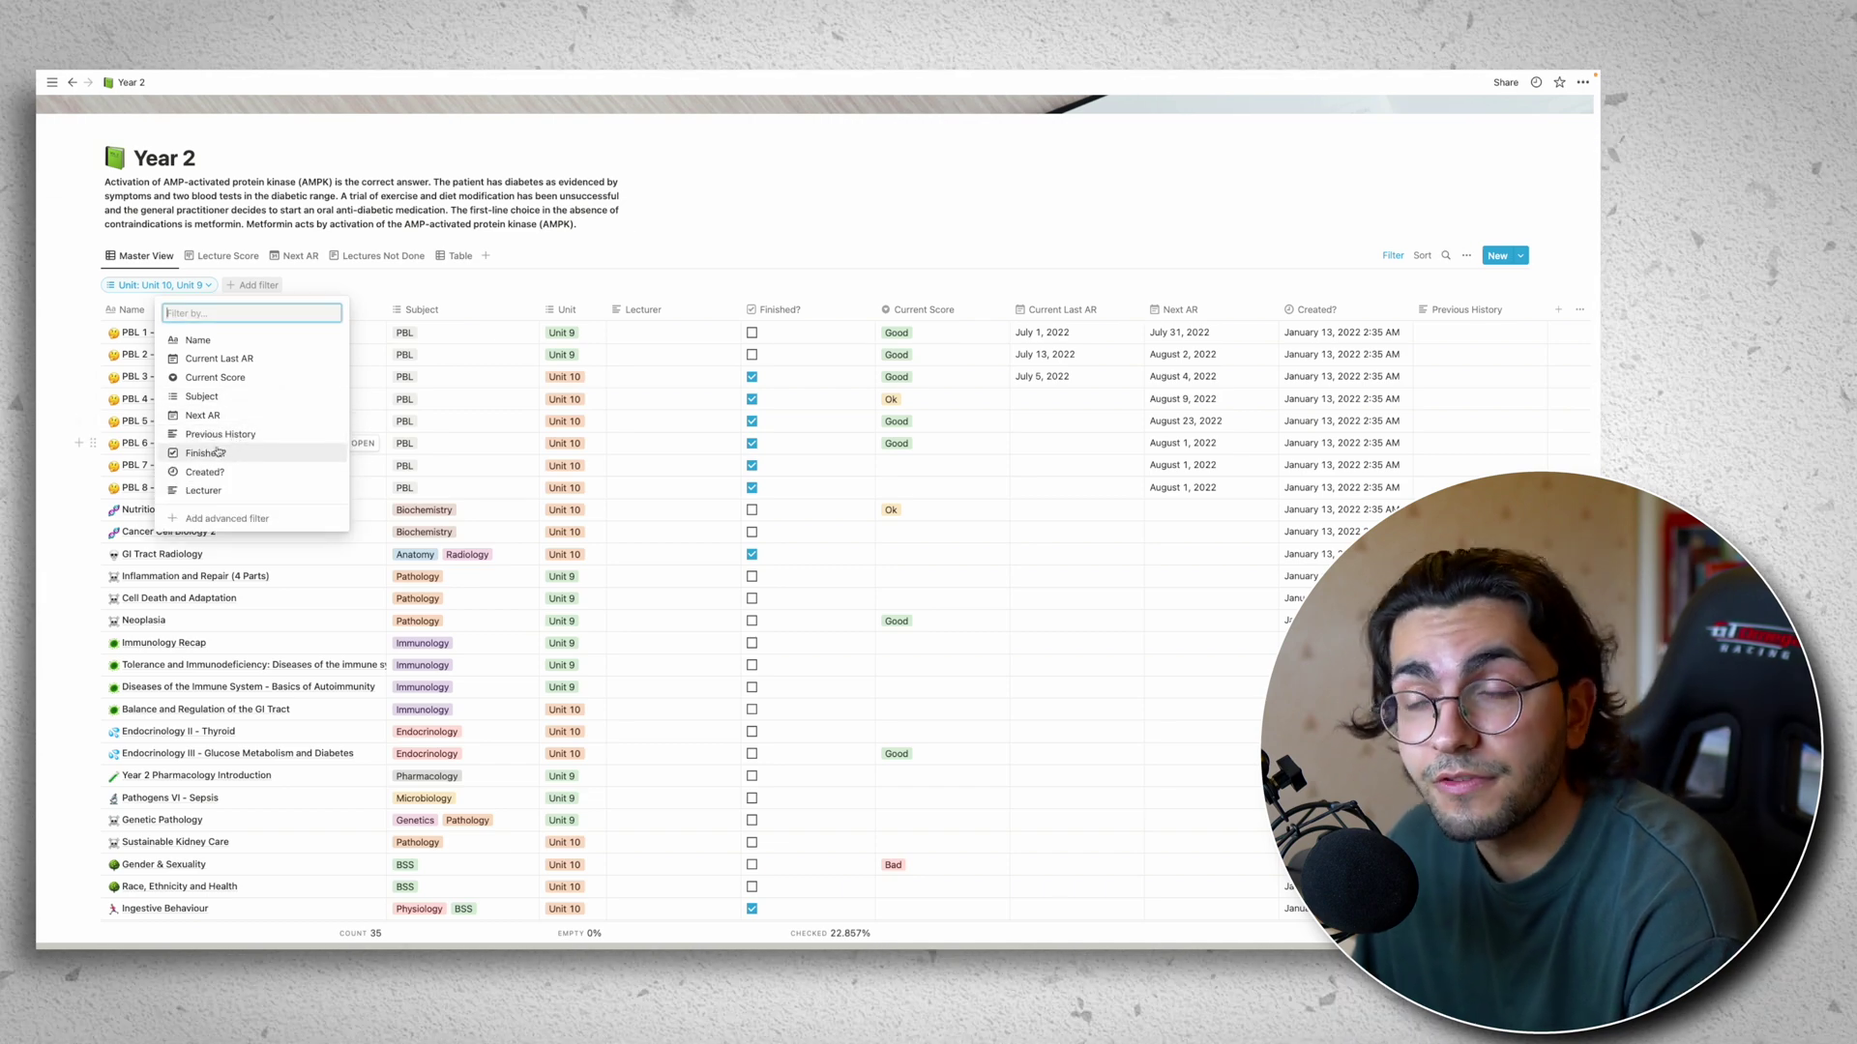
{"action": "left_click", "coordinate": [253, 285]}
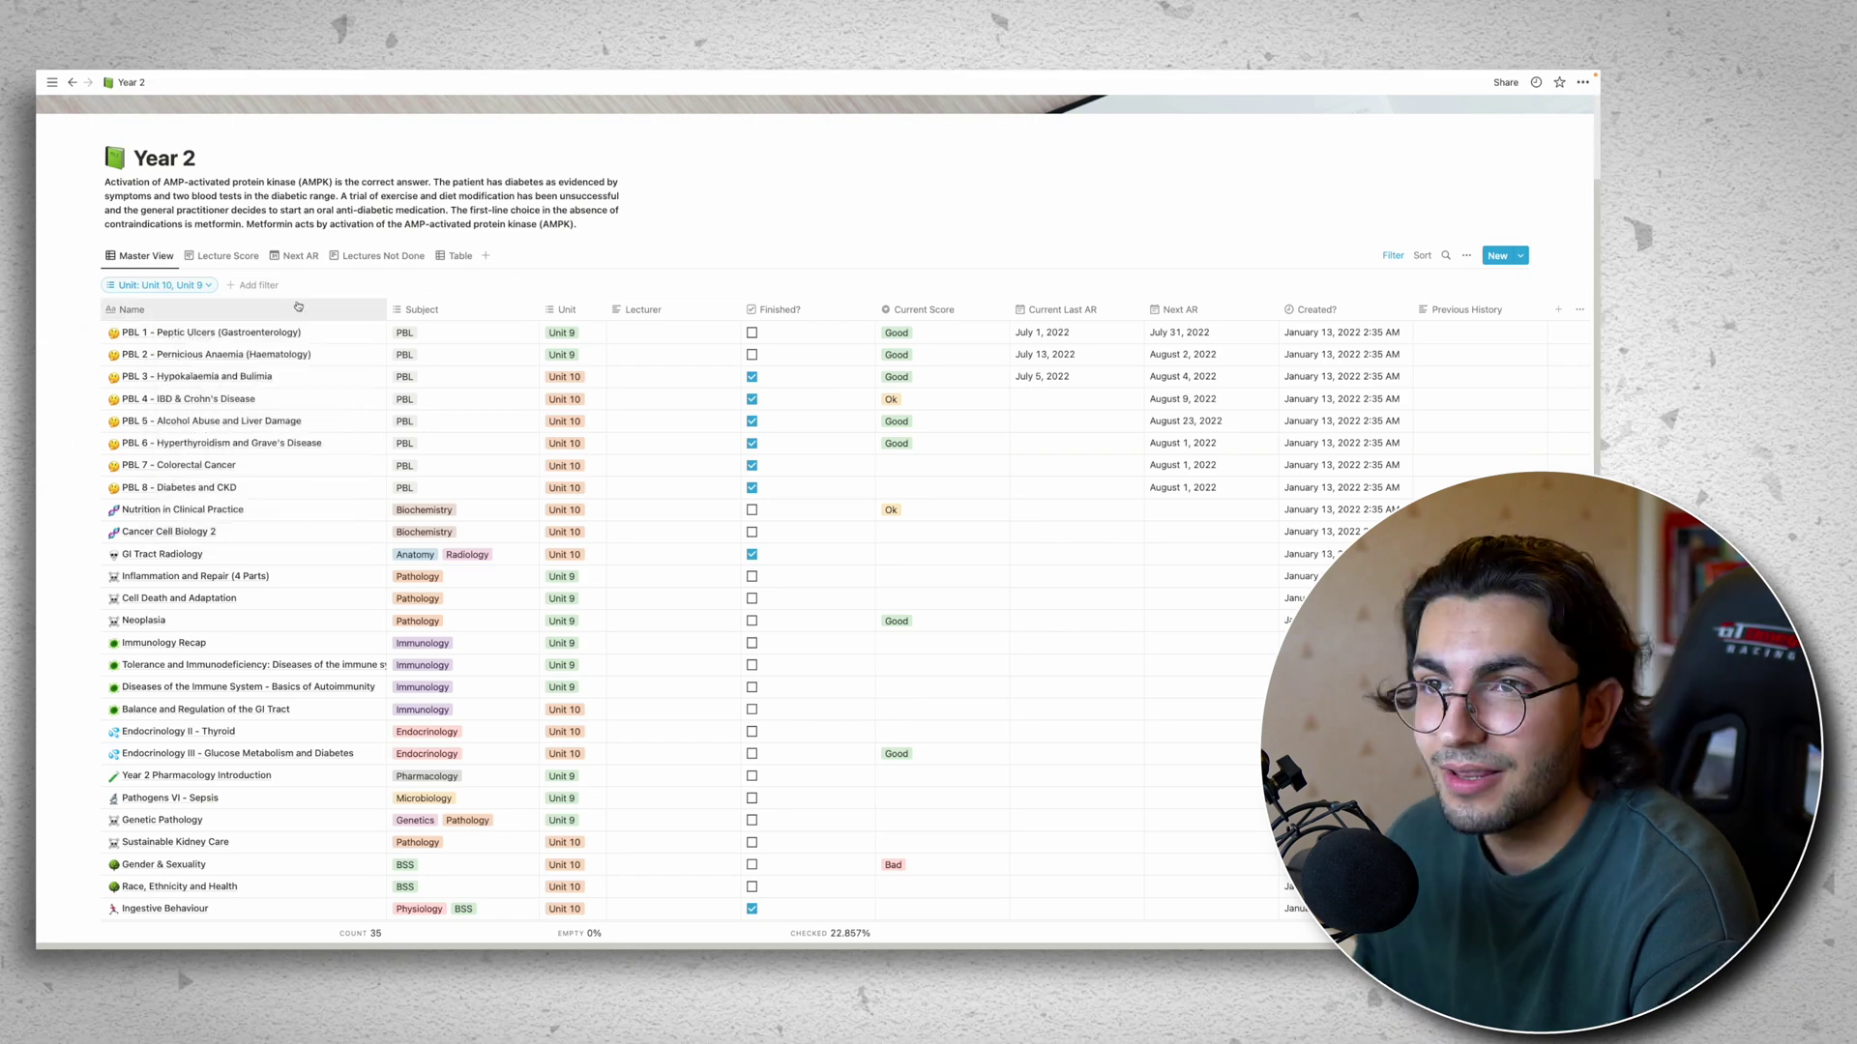
- Remove Unit 9 and Unit 10 from the Unit filter and scroll through all 48 lectures
{"action": "left_click", "coordinate": [212, 287]}
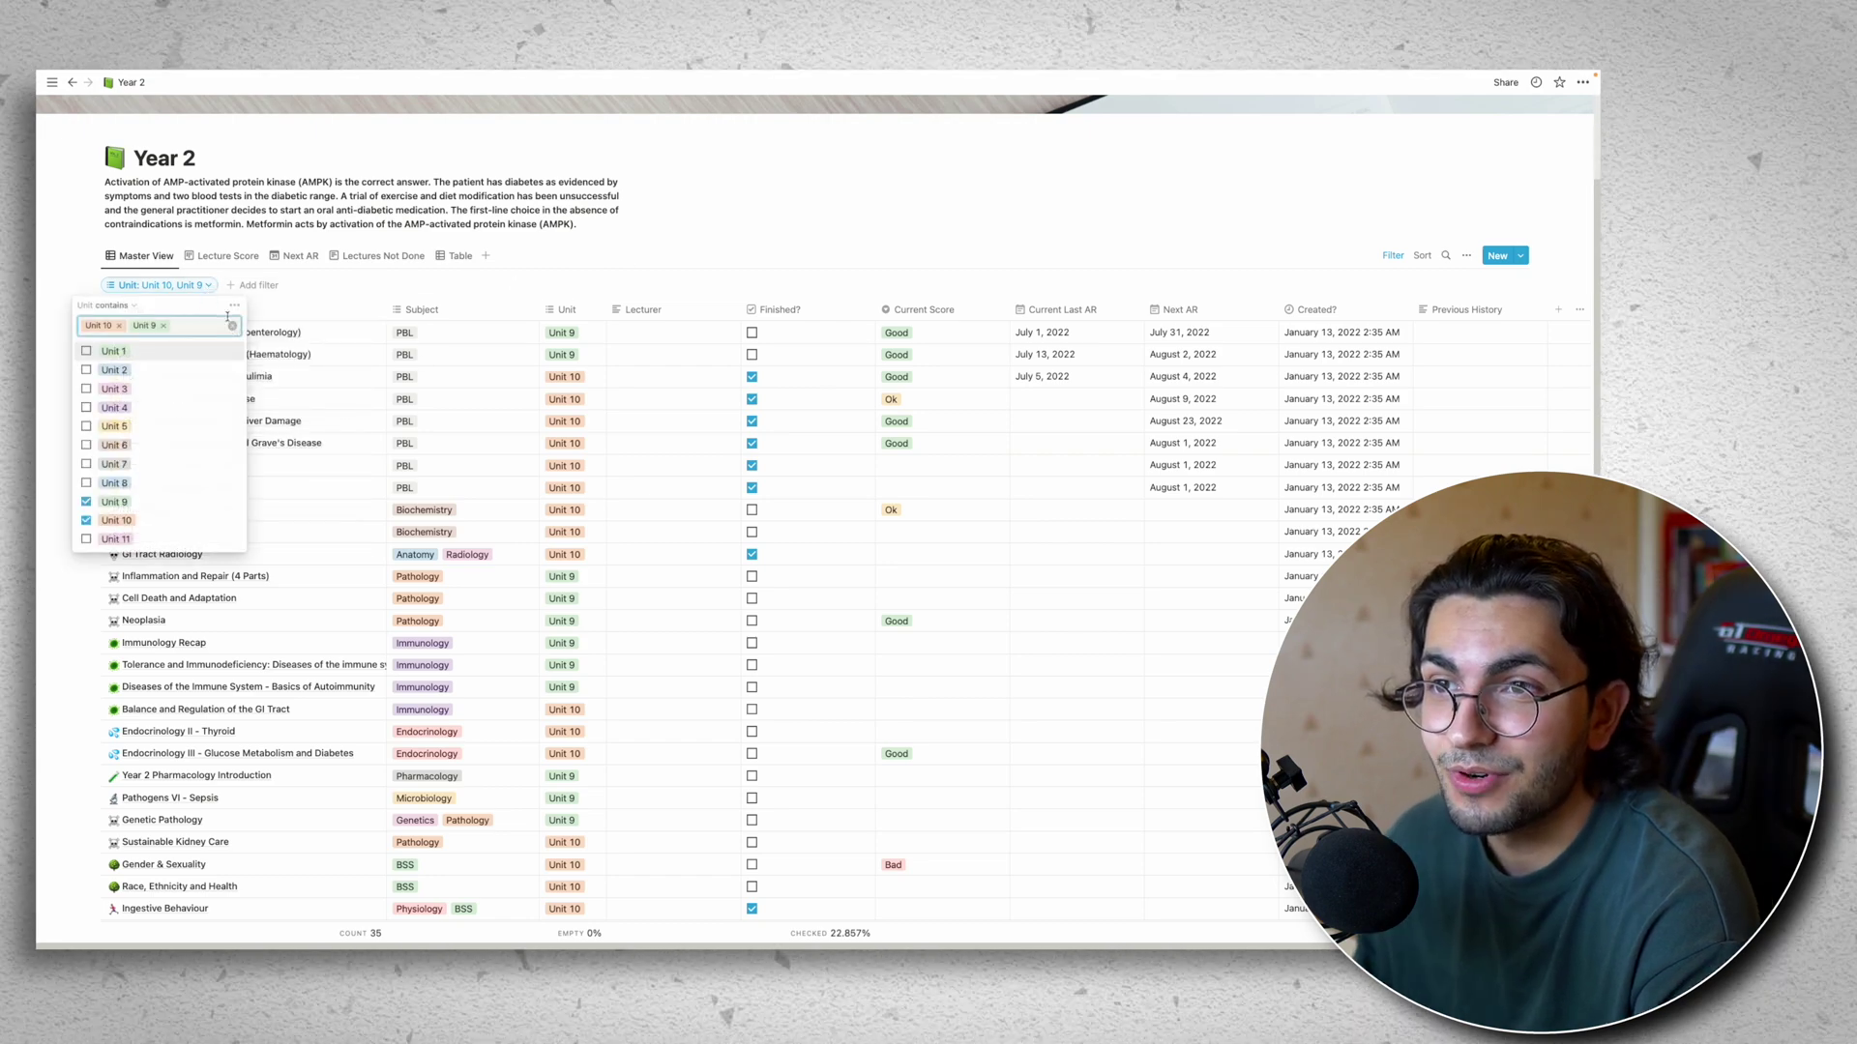
{"action": "left_click", "coordinate": [164, 326]}
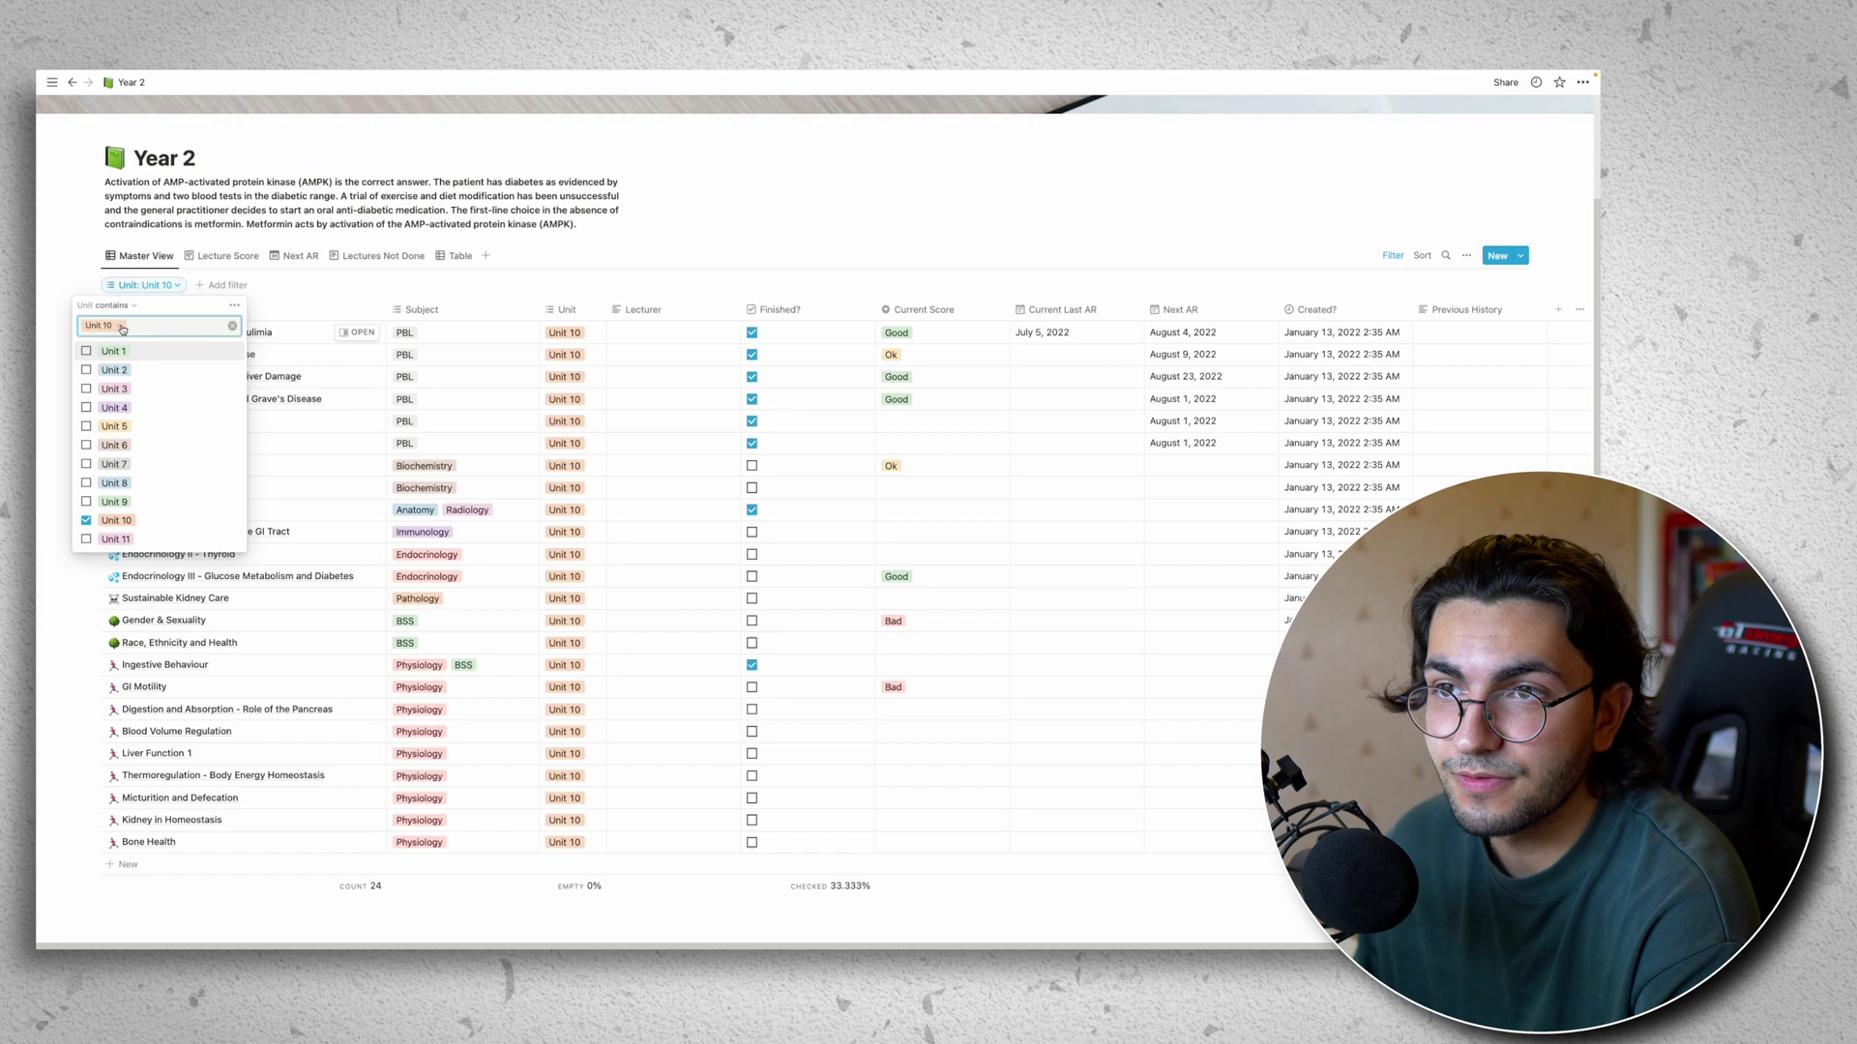
{"action": "left_click", "coordinate": [122, 328]}
{"action": "left_click", "coordinate": [280, 281]}
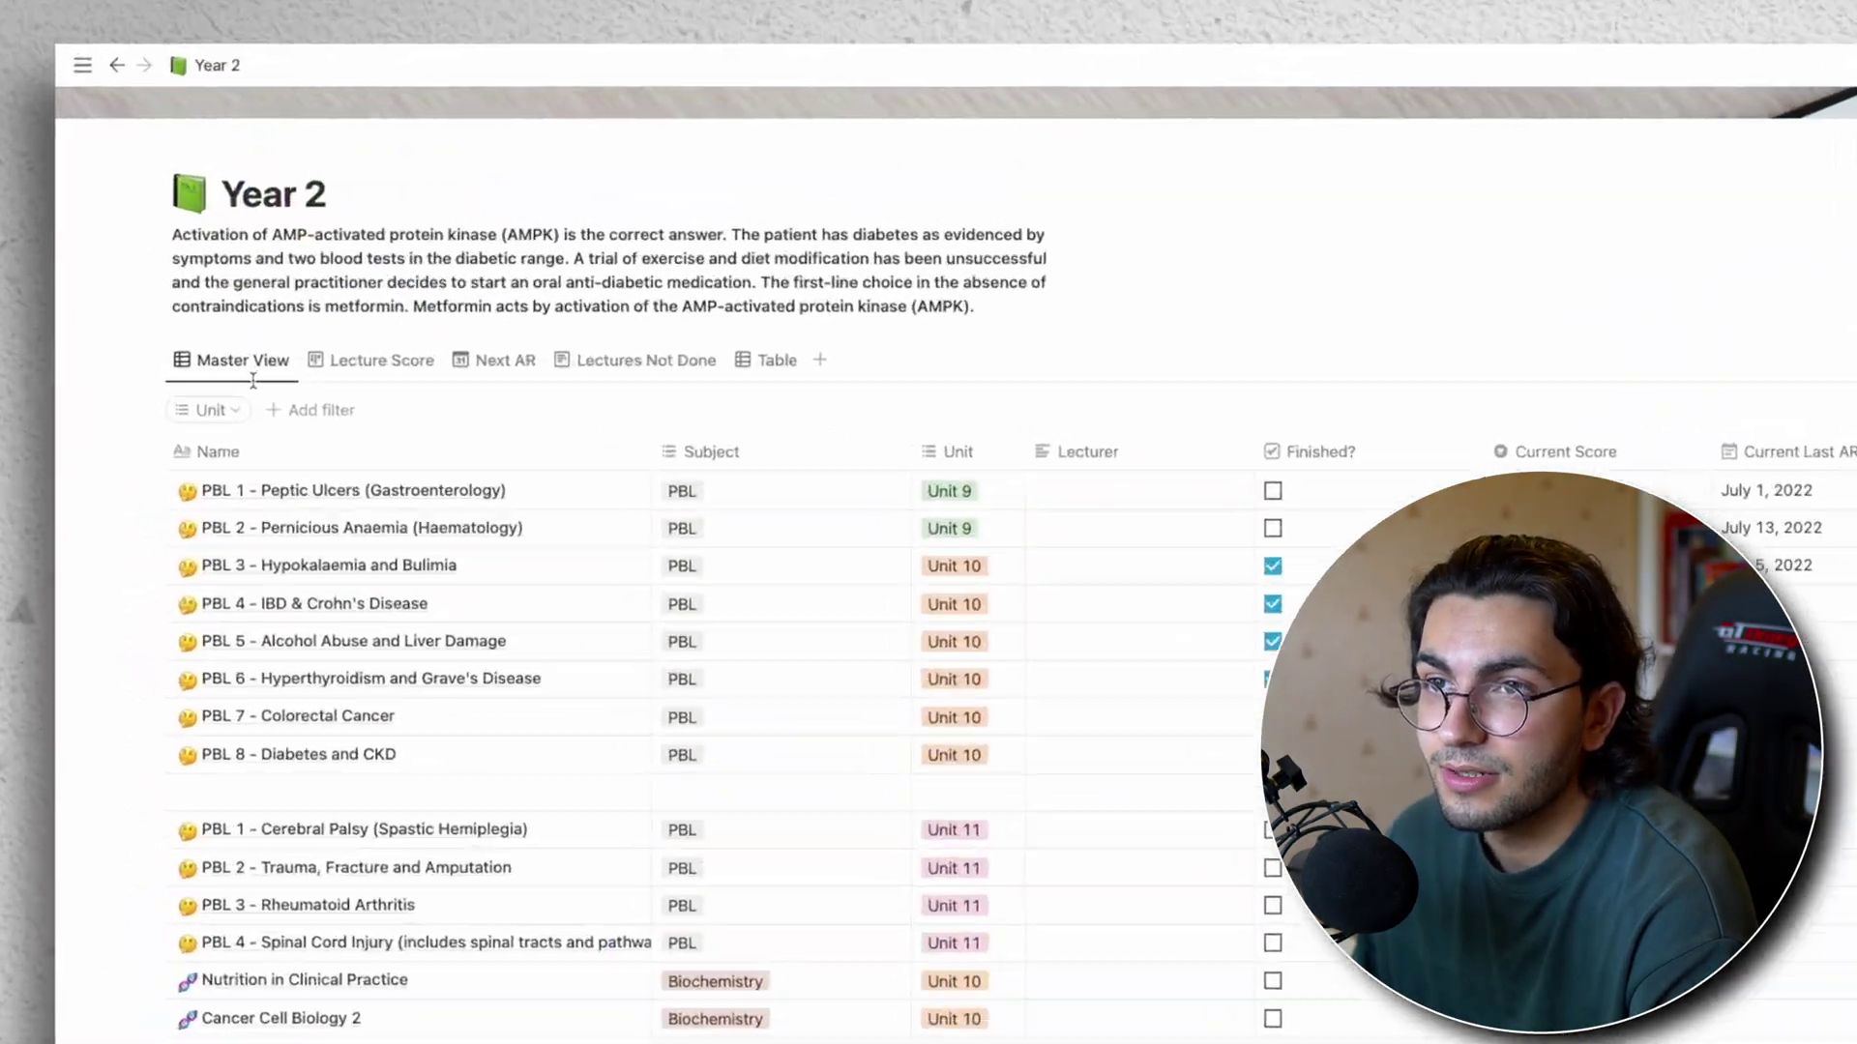
{"action": "scroll", "coordinate": [290, 641], "scroll_direction": "down", "scroll_amount": 5}
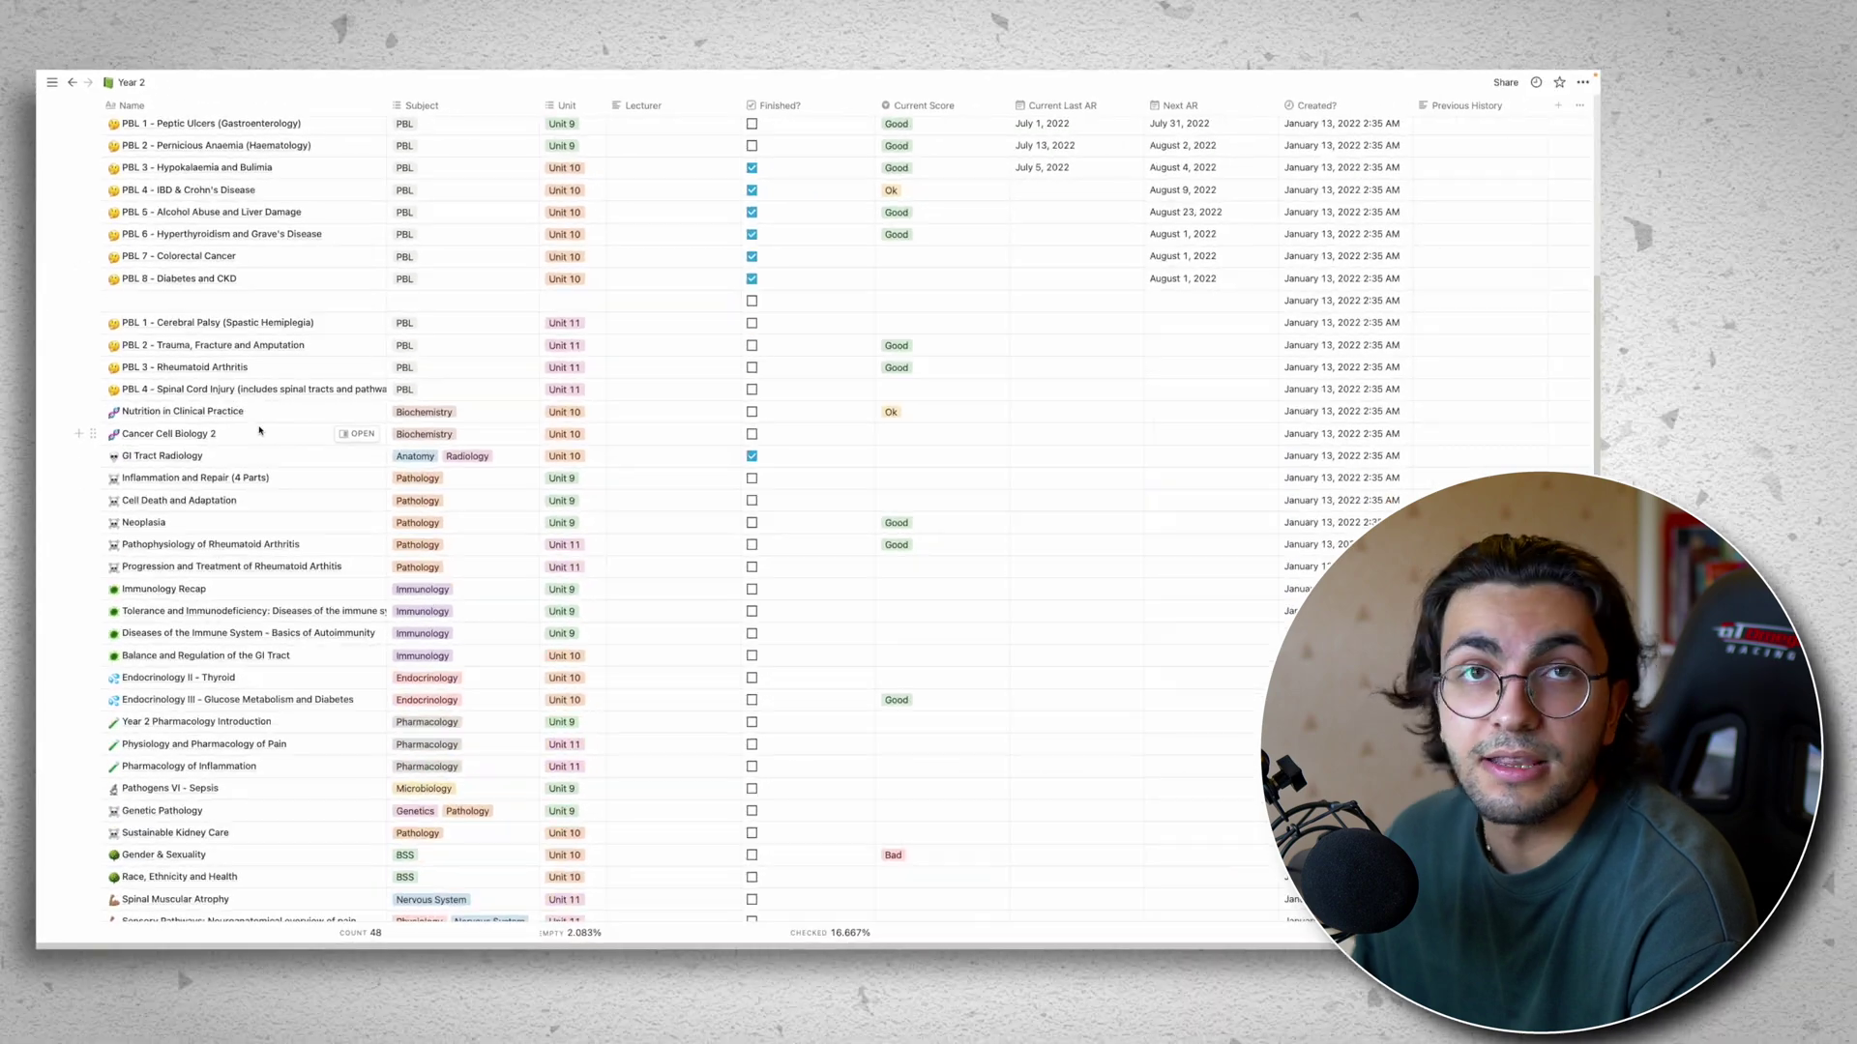
{"action": "scroll", "coordinate": [259, 430], "scroll_direction": "down", "scroll_amount": 3}
{"action": "scroll", "coordinate": [261, 433], "scroll_direction": "up", "scroll_amount": 10}
{"action": "scroll", "coordinate": [261, 438], "scroll_direction": "down", "scroll_amount": 2}
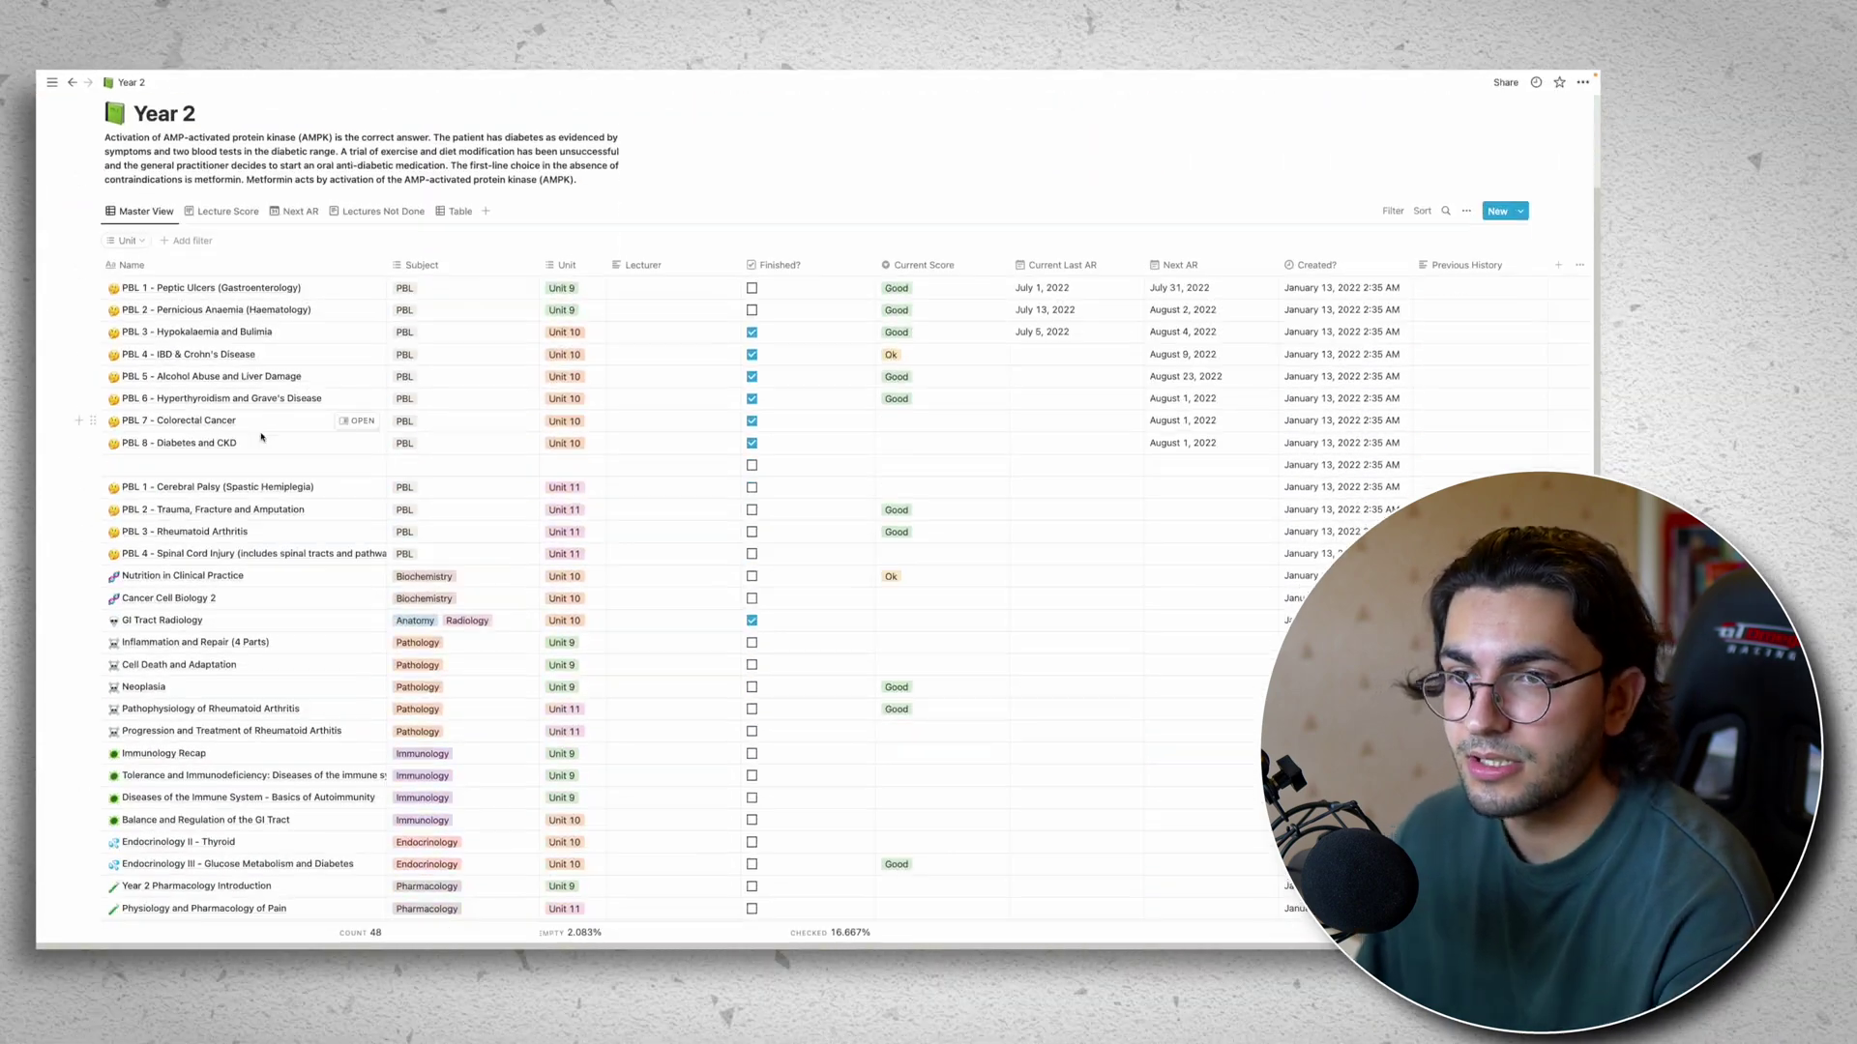
{"action": "scroll", "coordinate": [261, 437], "scroll_direction": "down", "scroll_amount": 2}
{"action": "scroll", "coordinate": [261, 437], "scroll_direction": "down", "scroll_amount": 2}
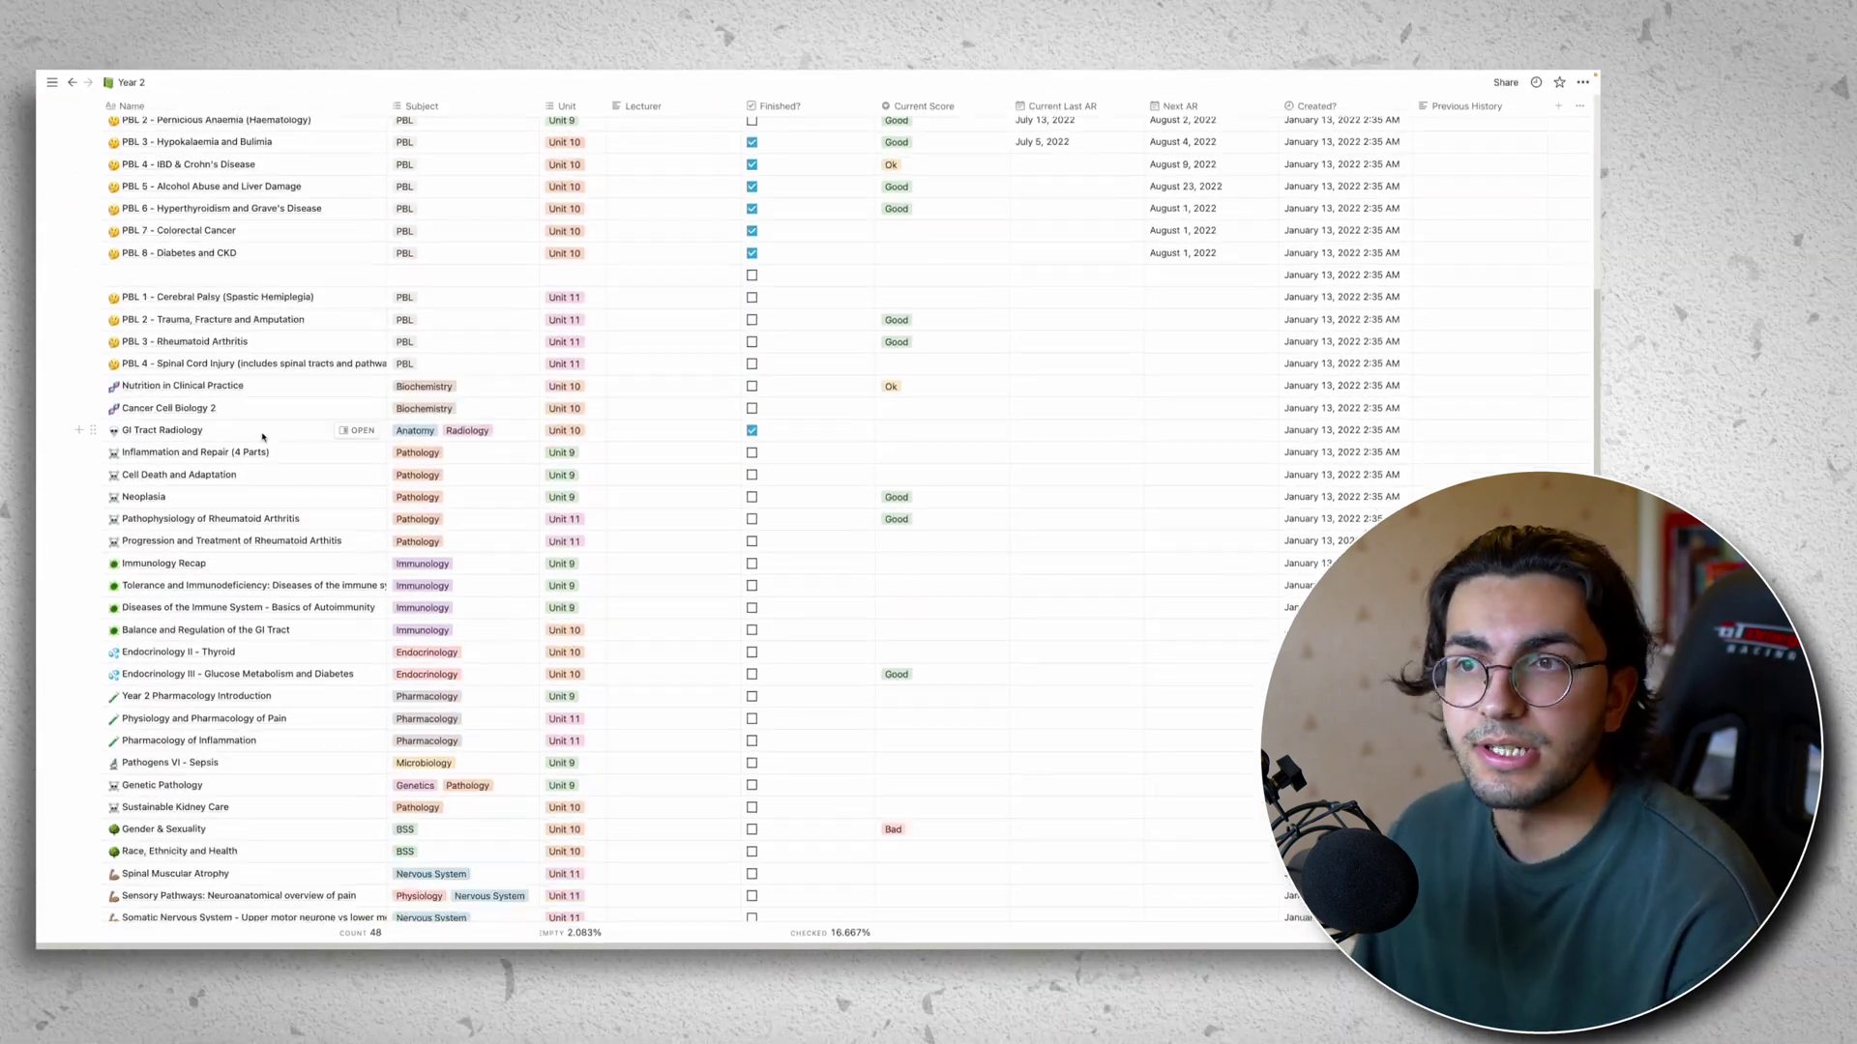
{"action": "scroll", "coordinate": [263, 435], "scroll_direction": "up", "scroll_amount": 8}
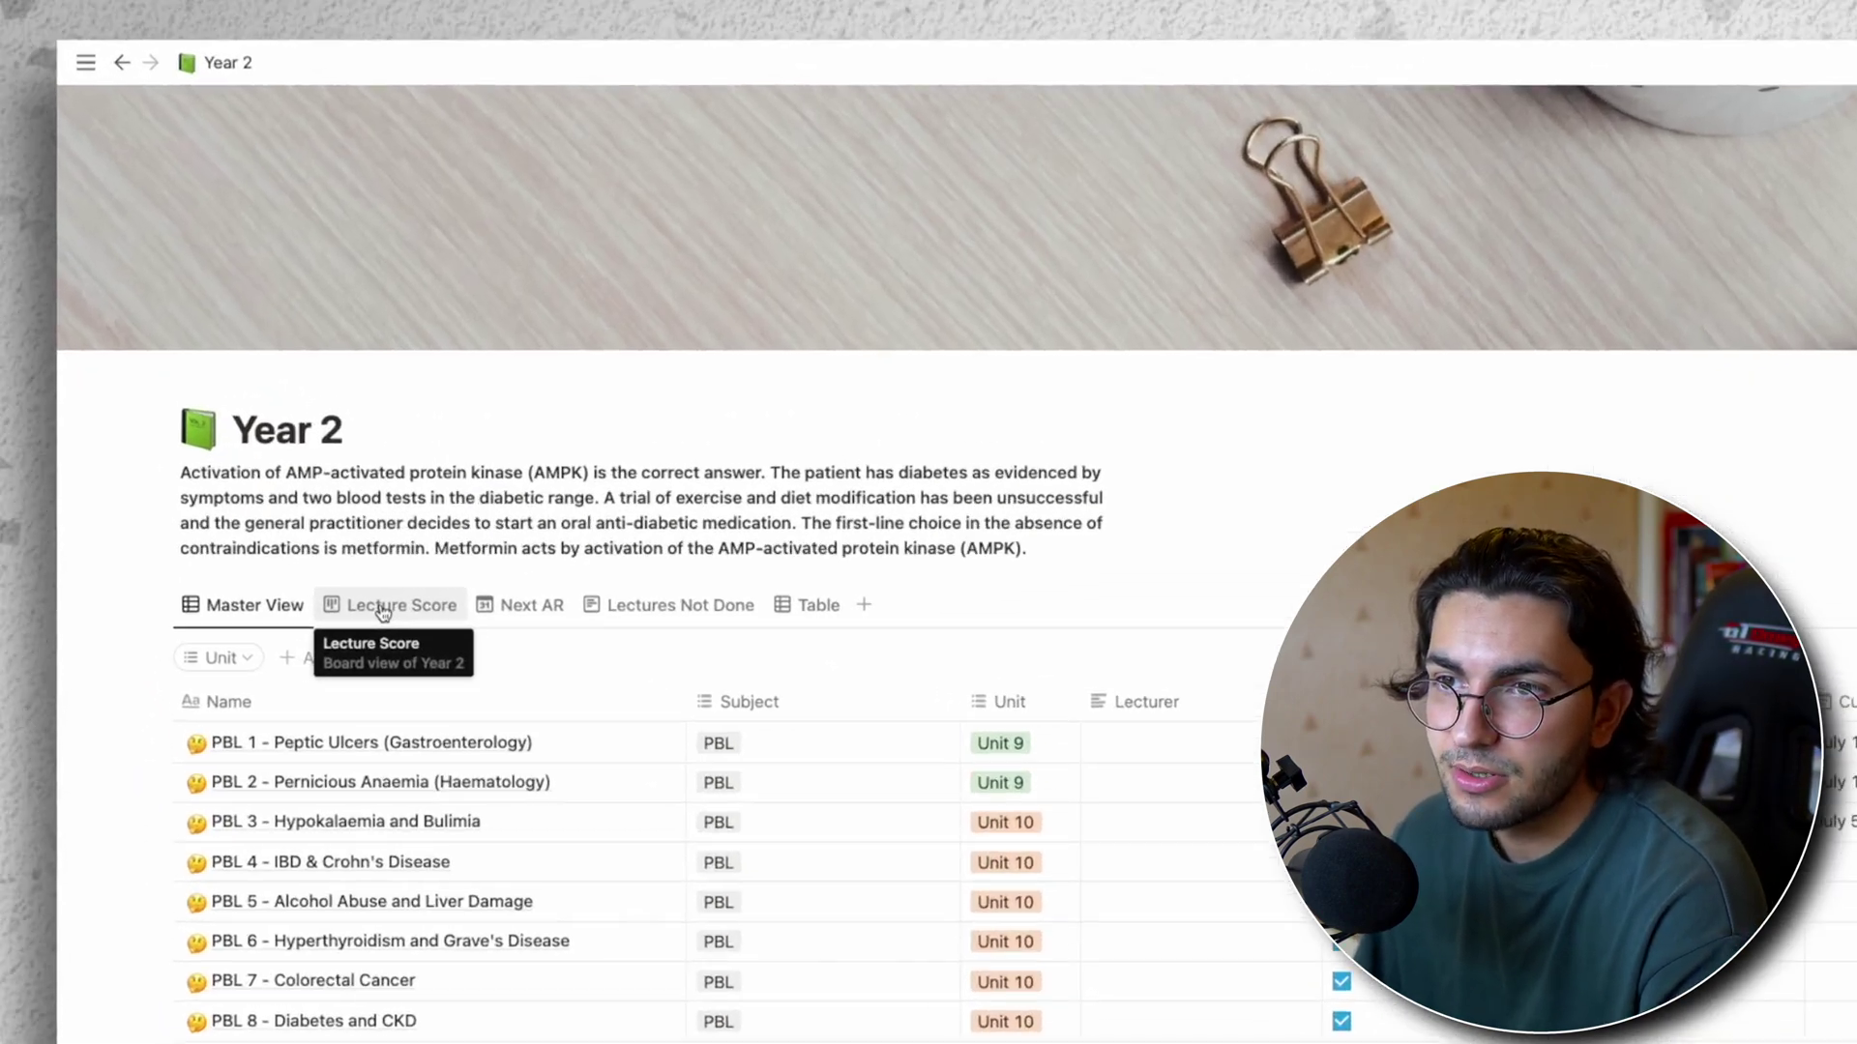
- Switch to the Lecture Score board and briefly preview the PBL 8 - Diabetes and CKD page
{"action": "left_click", "coordinate": [229, 387]}
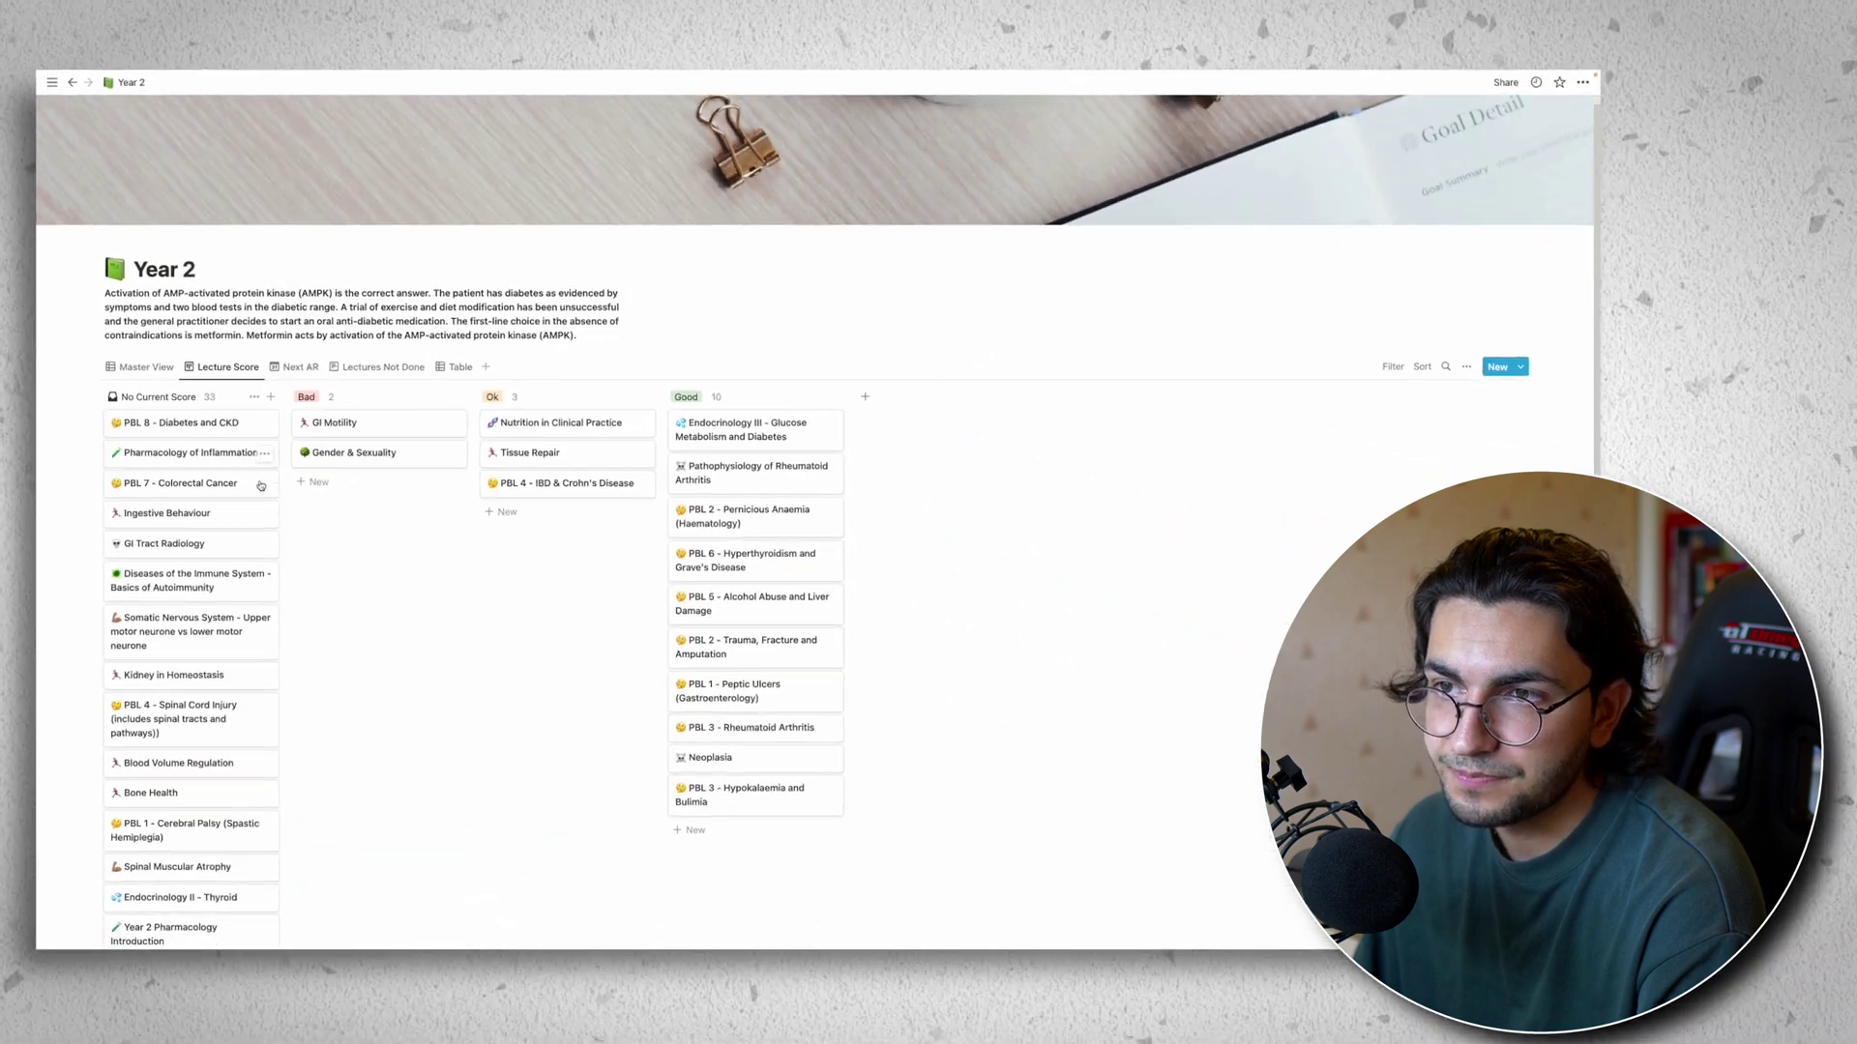
{"action": "scroll", "coordinate": [522, 648], "scroll_direction": "down", "scroll_amount": 2}
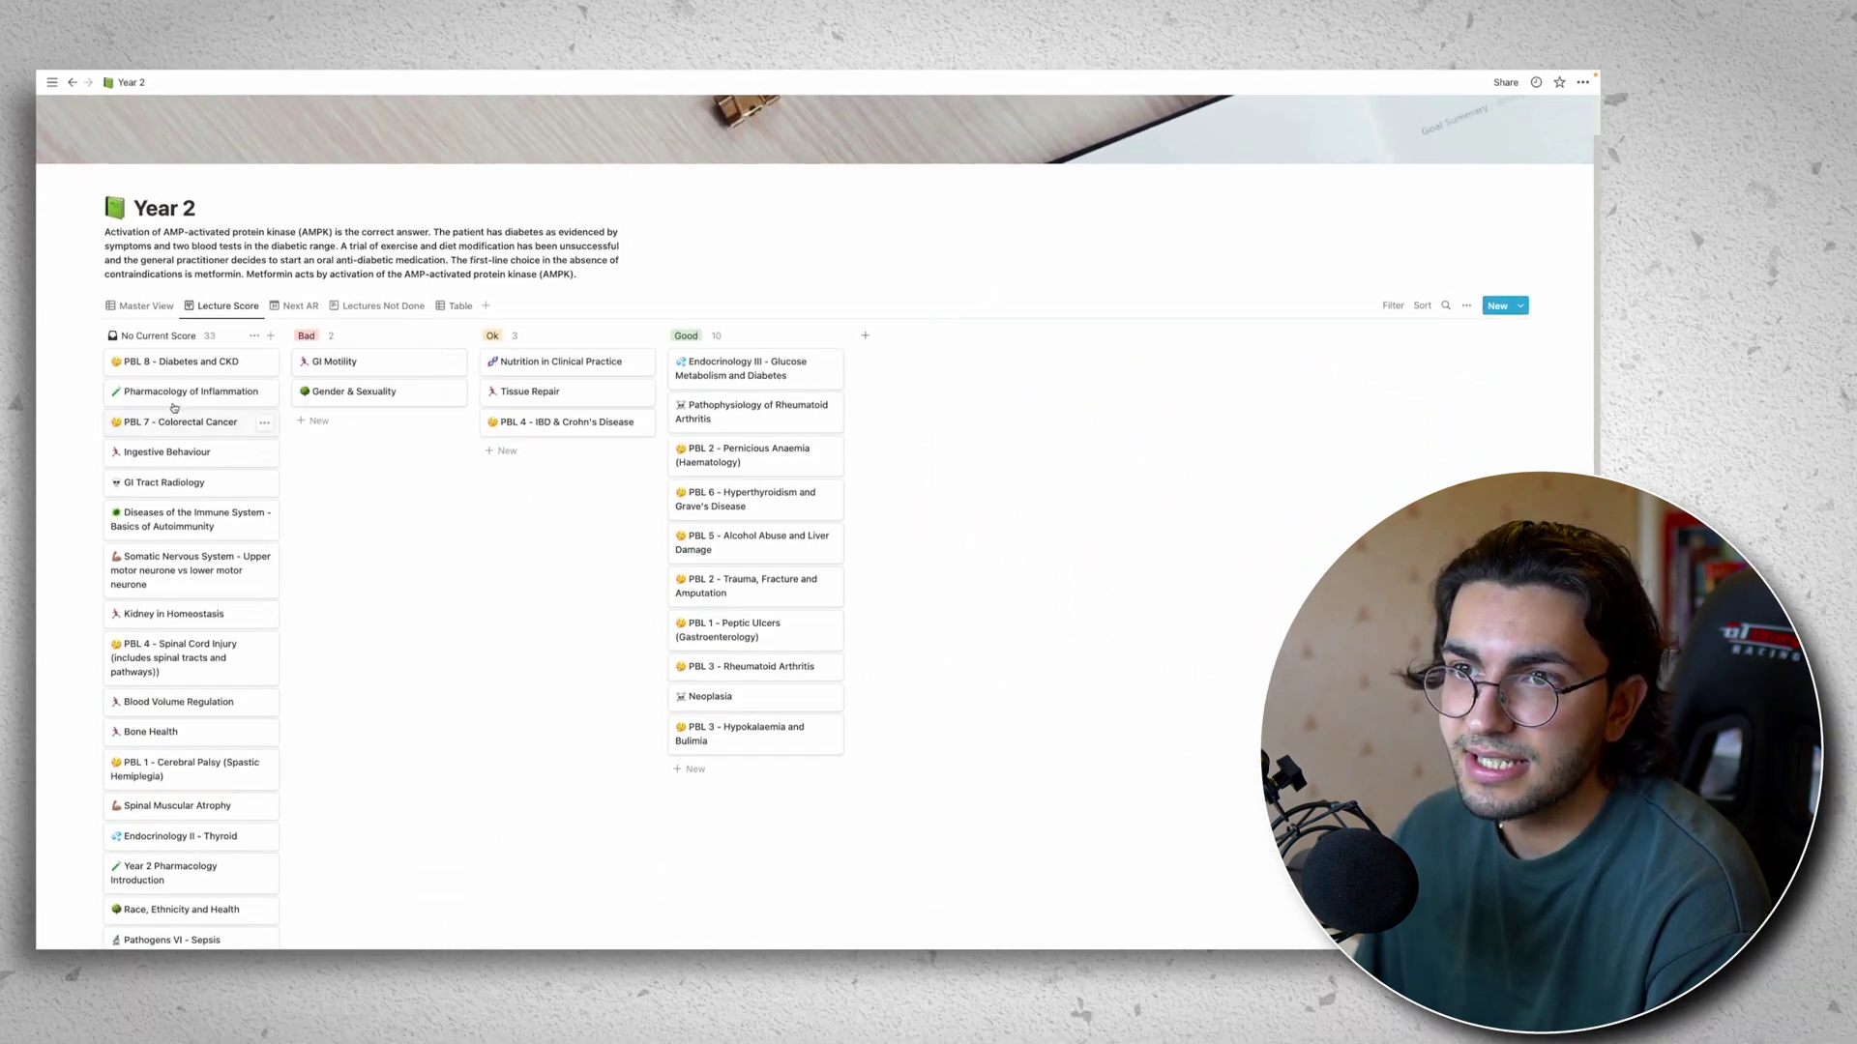
{"action": "scroll", "coordinate": [174, 407], "scroll_direction": "down", "scroll_amount": 5}
{"action": "scroll", "coordinate": [174, 407], "scroll_direction": "up", "scroll_amount": 5}
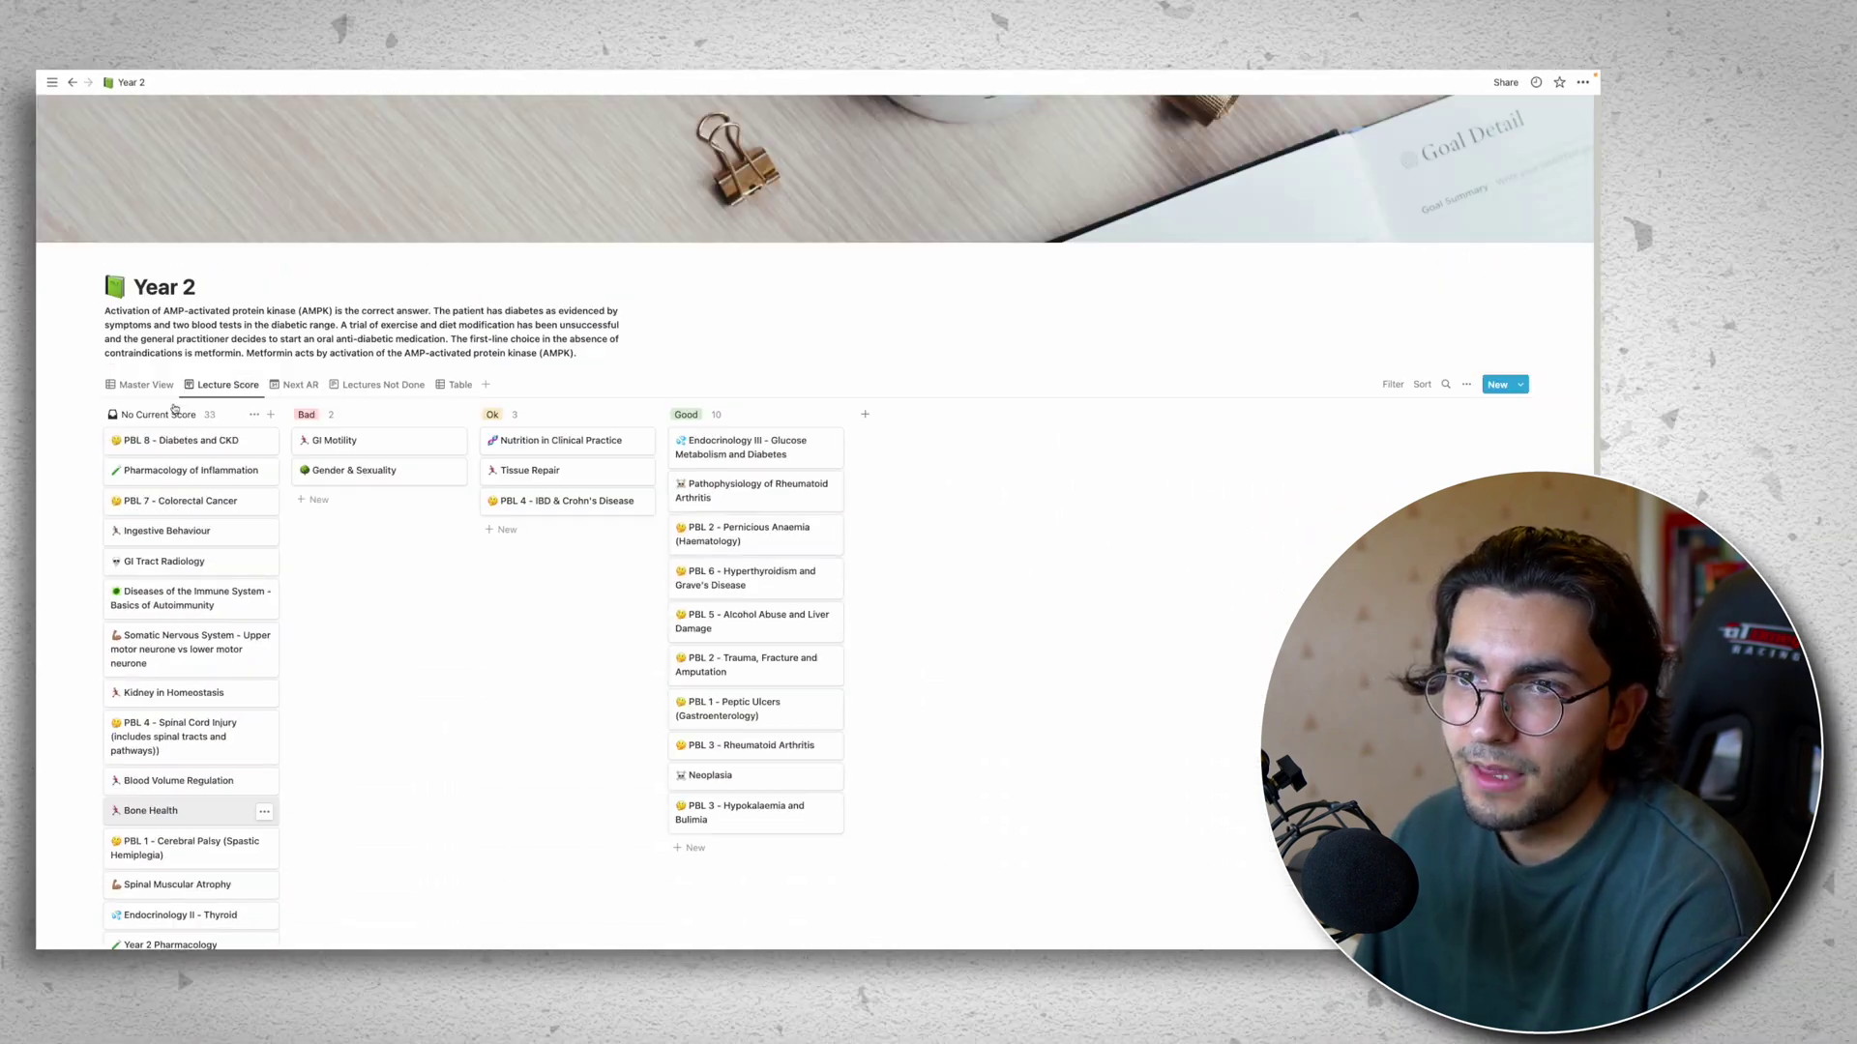
{"action": "left_click", "coordinate": [202, 339]}
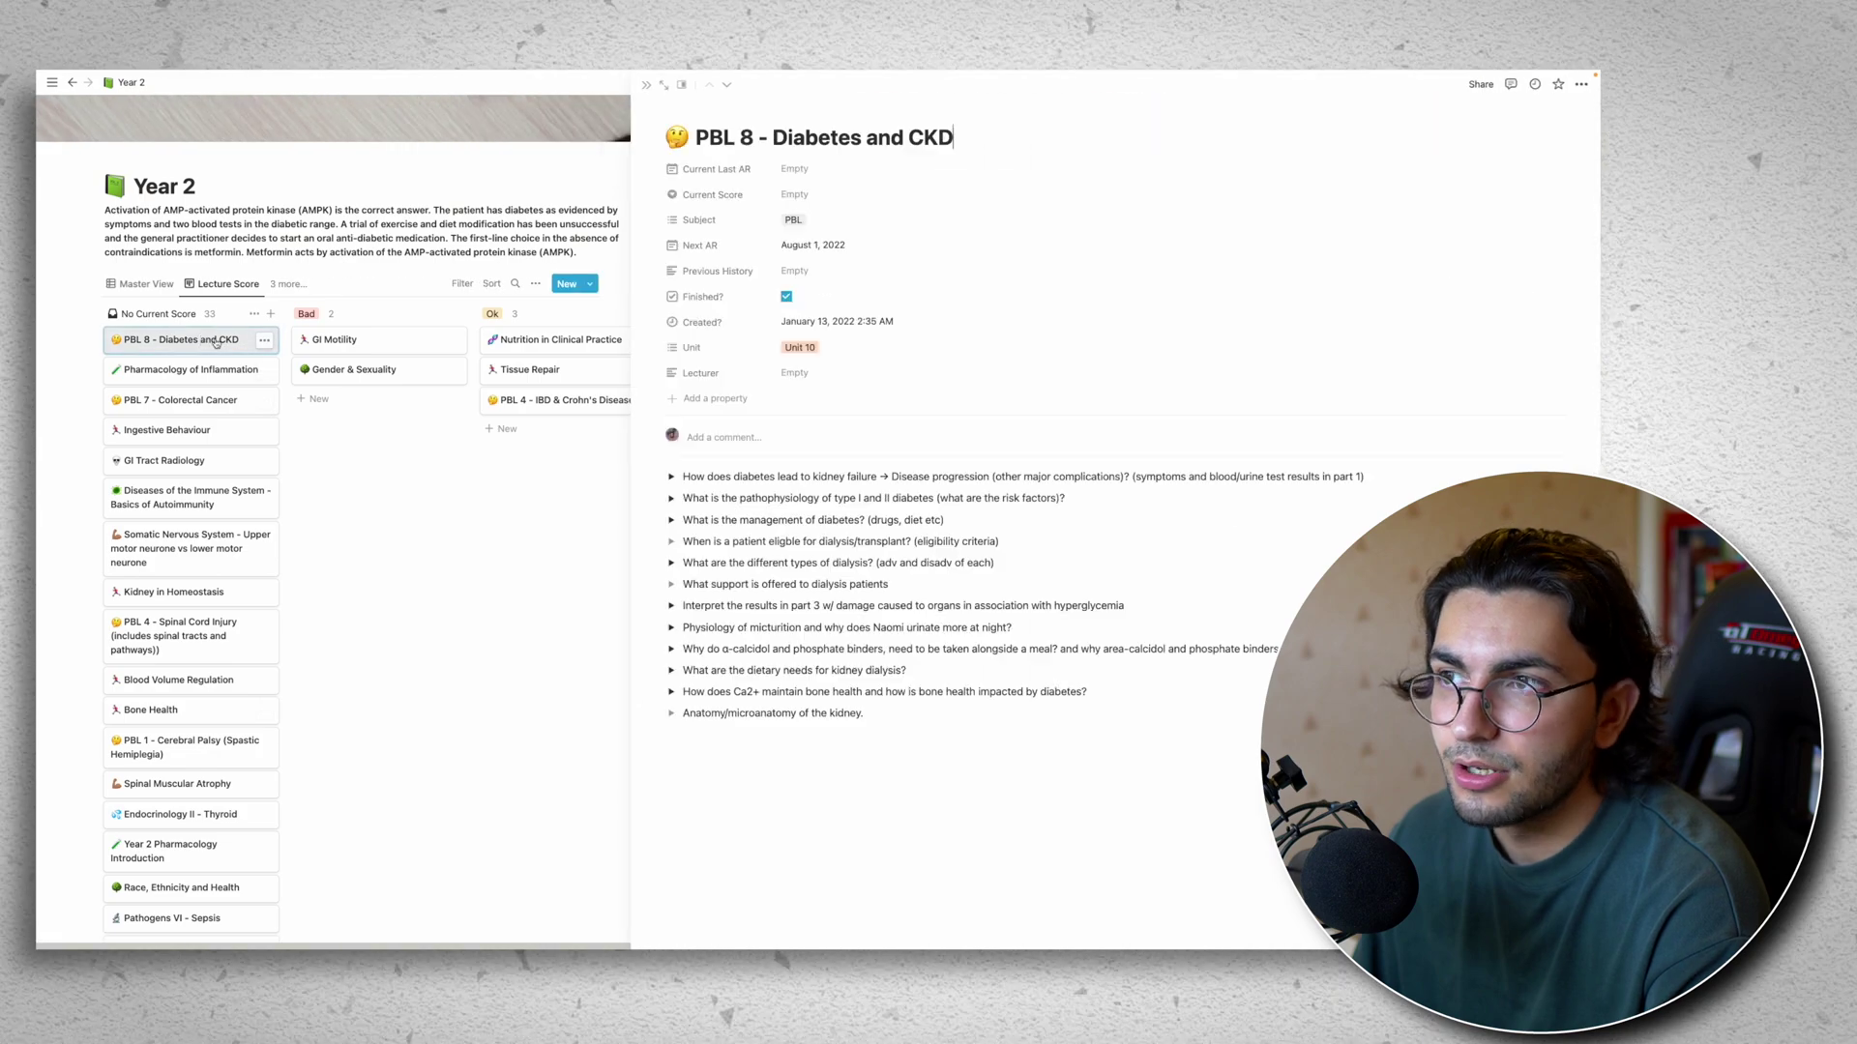
{"action": "key", "text": "Escape"}
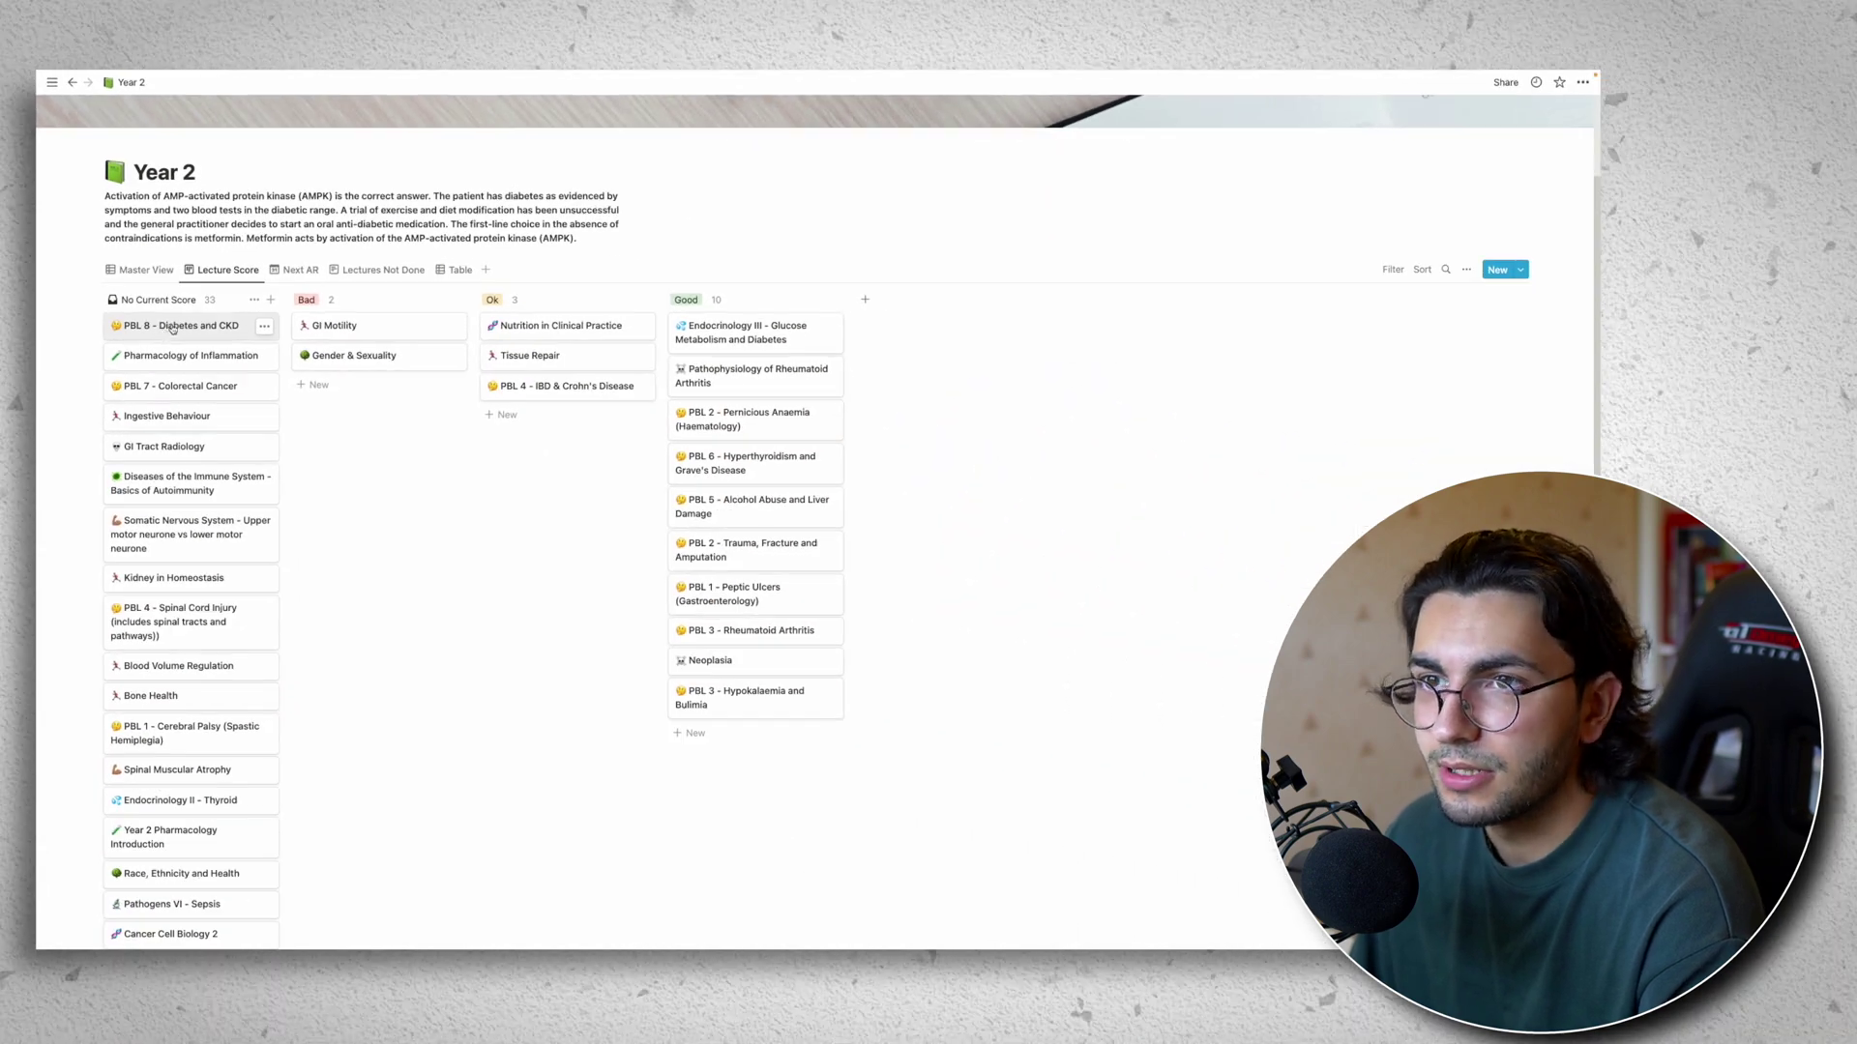
- Drag lecture cards into score columns, including Pharmacology of Inflammation into Bad
{"action": "left_click_drag", "start_coordinate": [237, 343], "coordinate": [742, 327]}
{"action": "scroll", "coordinate": [235, 409], "scroll_direction": "down", "scroll_amount": 2}
{"action": "scroll", "coordinate": [235, 409], "scroll_direction": "down", "scroll_amount": 3}
{"action": "scroll", "coordinate": [203, 440], "scroll_direction": "up", "scroll_amount": 6}
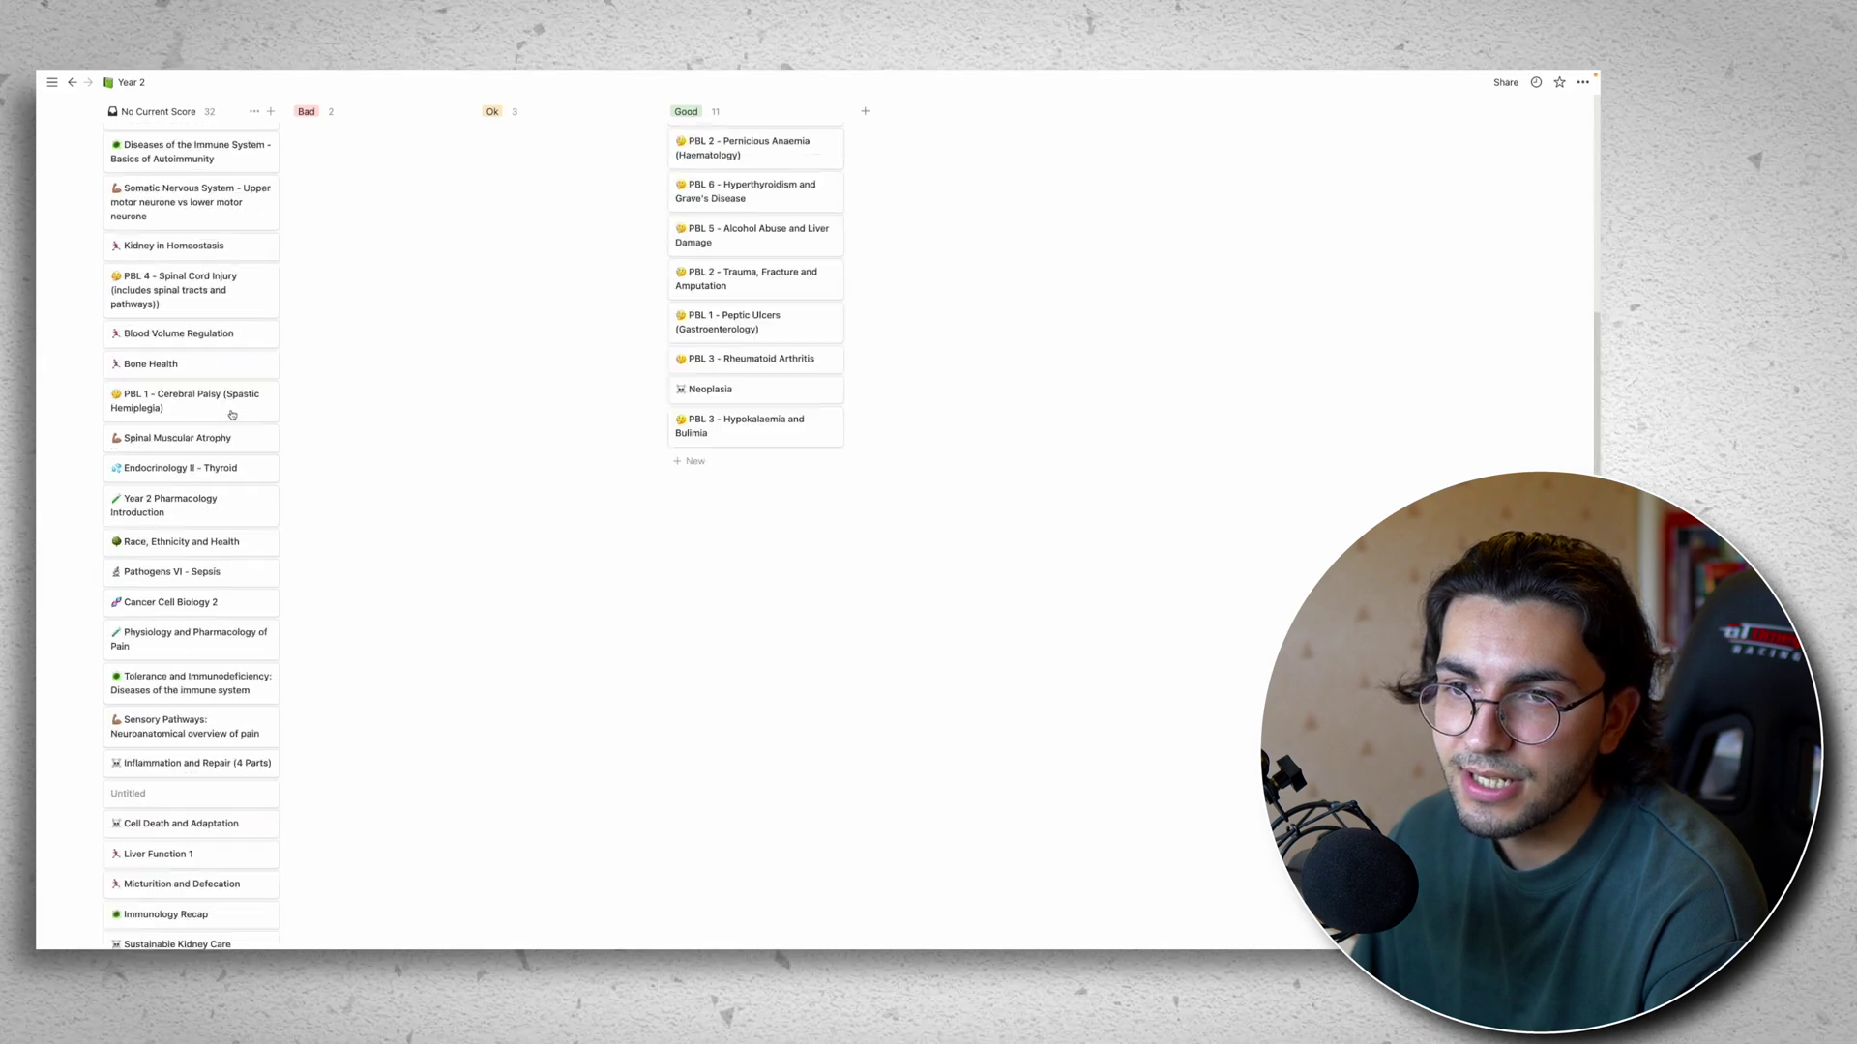
{"action": "left_click_drag", "start_coordinate": [201, 448], "coordinate": [790, 437]}
{"action": "scroll", "coordinate": [477, 549], "scroll_direction": "down", "scroll_amount": 2}
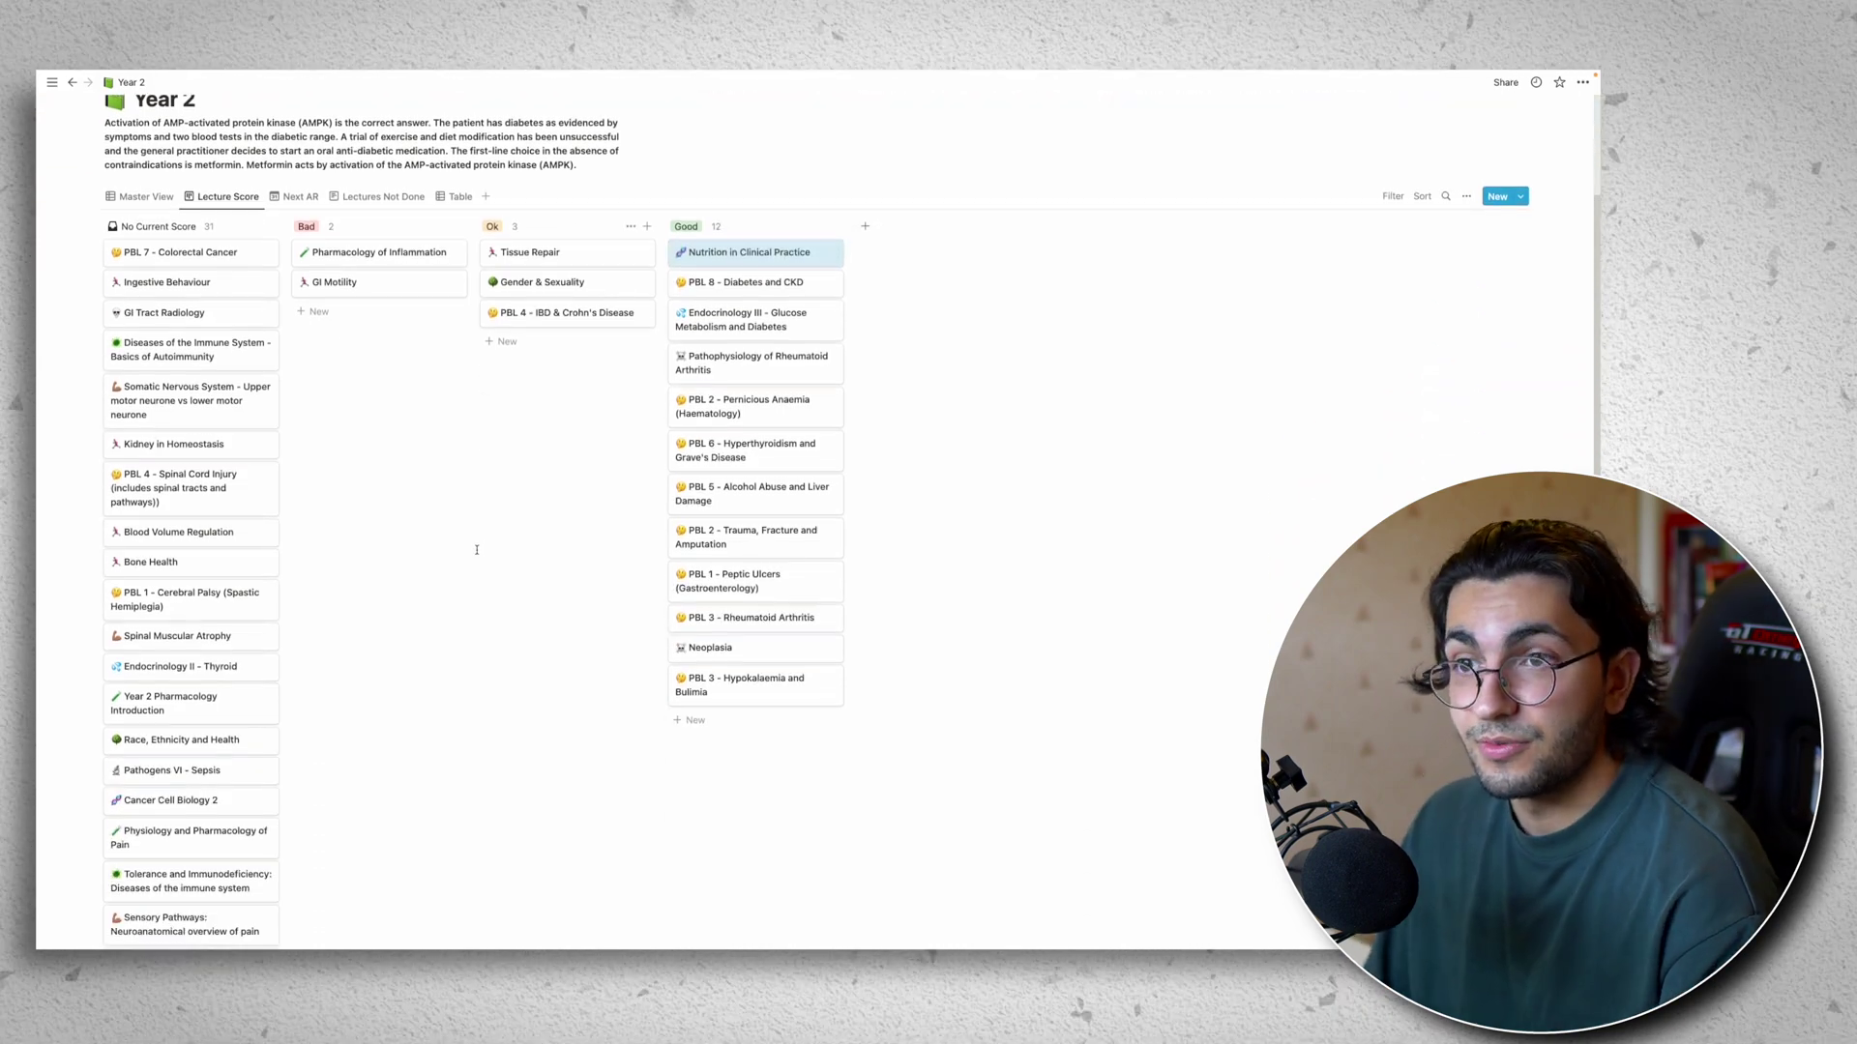
{"action": "scroll", "coordinate": [222, 446], "scroll_direction": "down", "scroll_amount": 6}
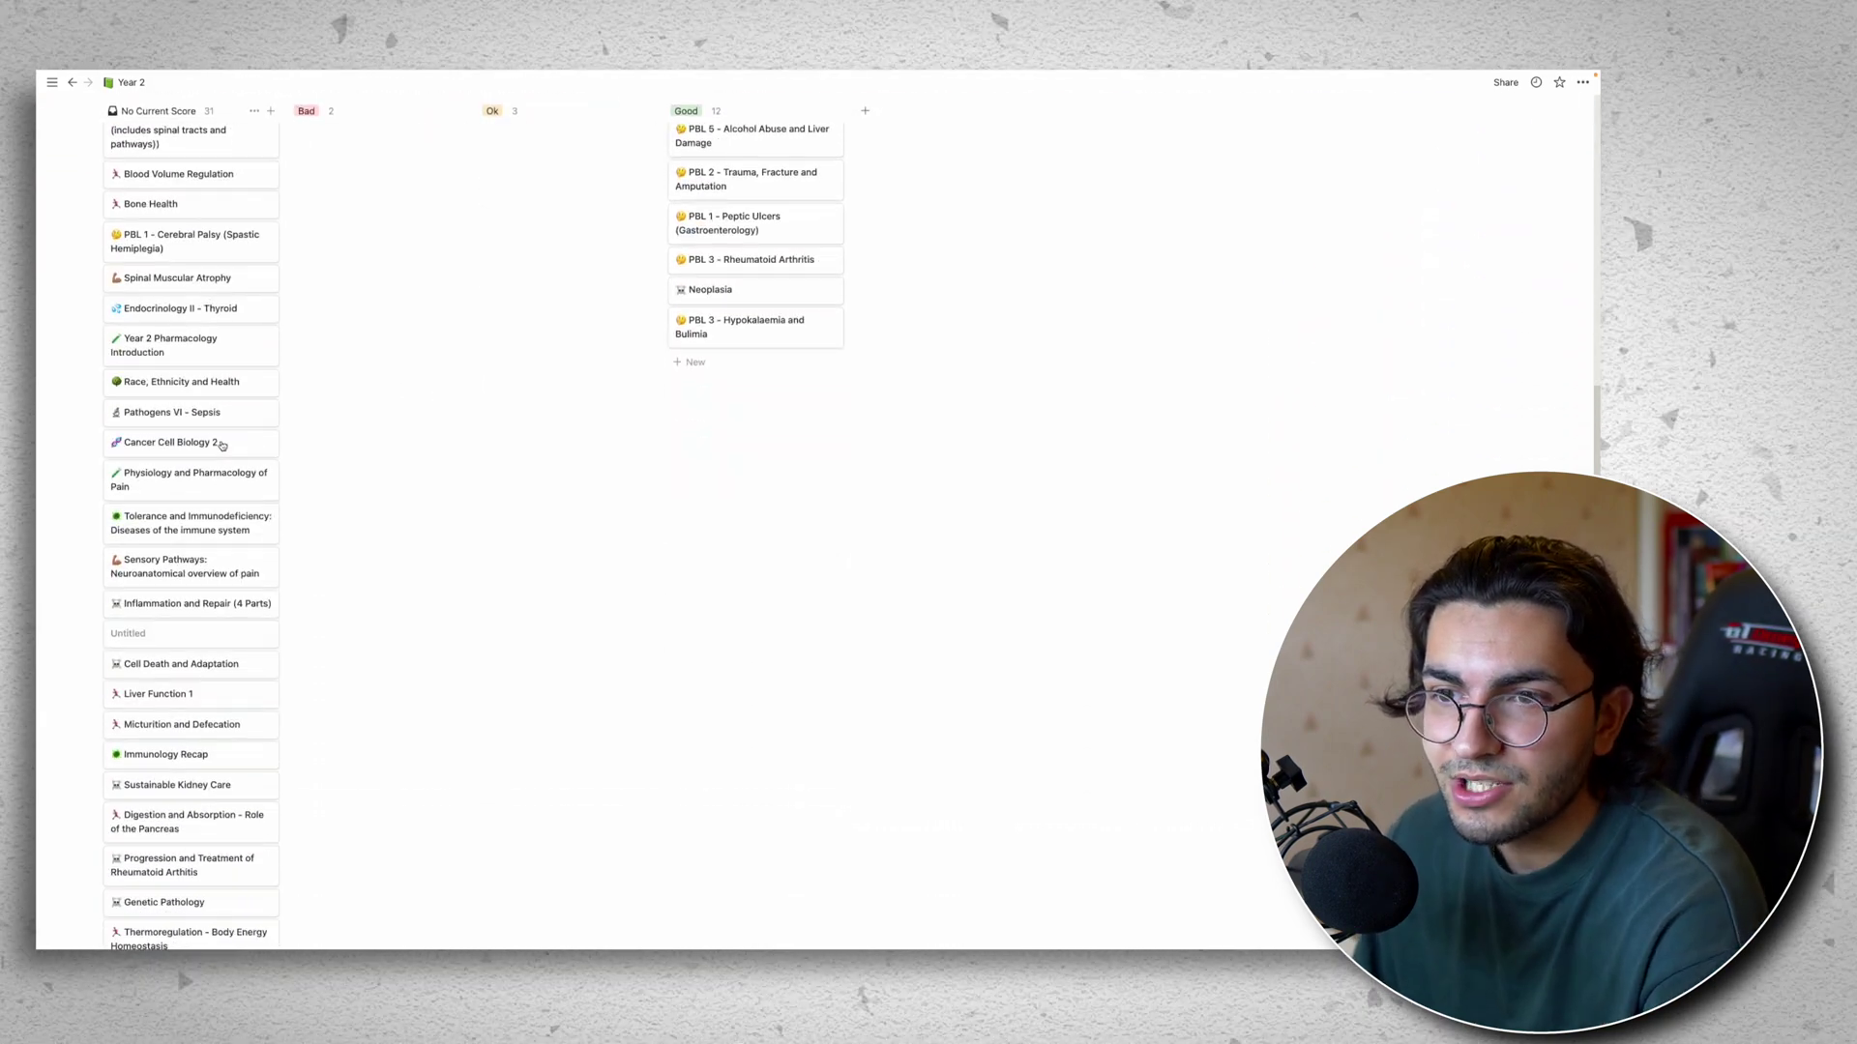
{"action": "scroll", "coordinate": [222, 446], "scroll_direction": "up", "scroll_amount": 8}
{"action": "scroll", "coordinate": [340, 556], "scroll_direction": "down", "scroll_amount": 1}
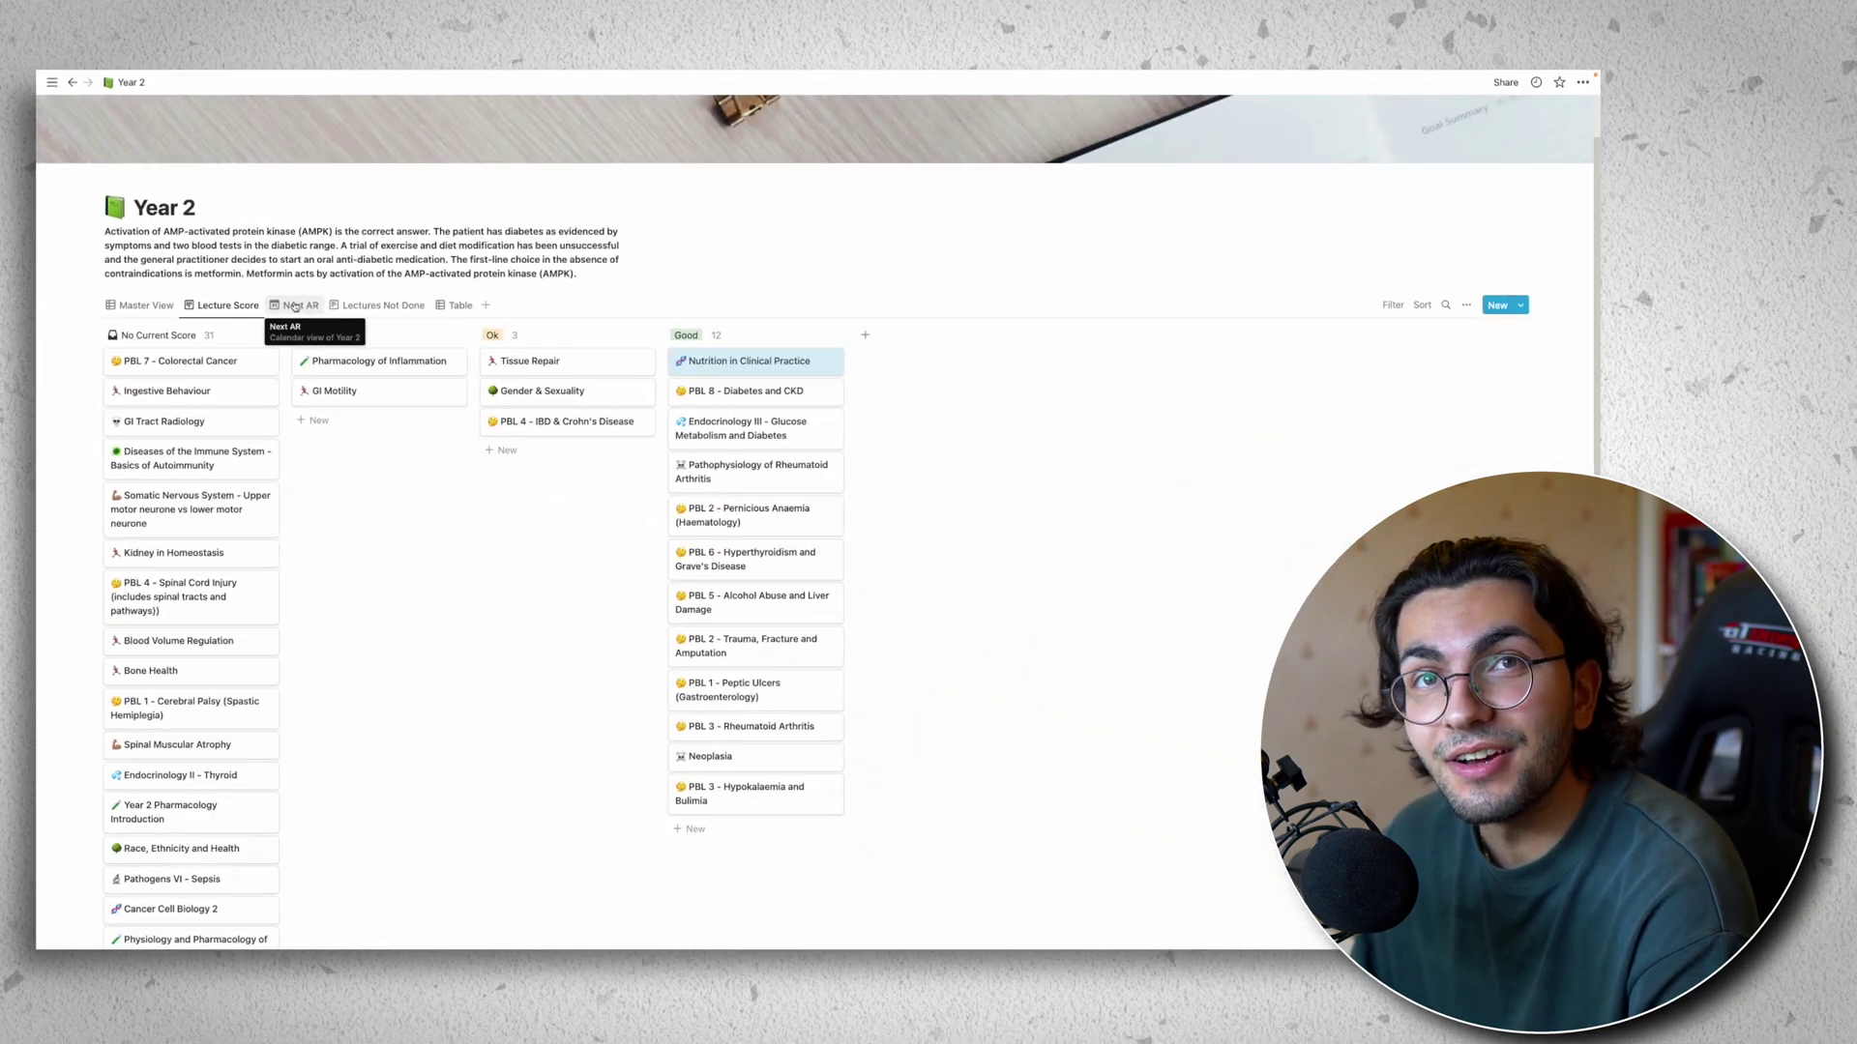
- Switch back to the Master View table and scroll down to the lecture rows
{"action": "scroll", "coordinate": [130, 304], "scroll_direction": "up", "scroll_amount": 2}
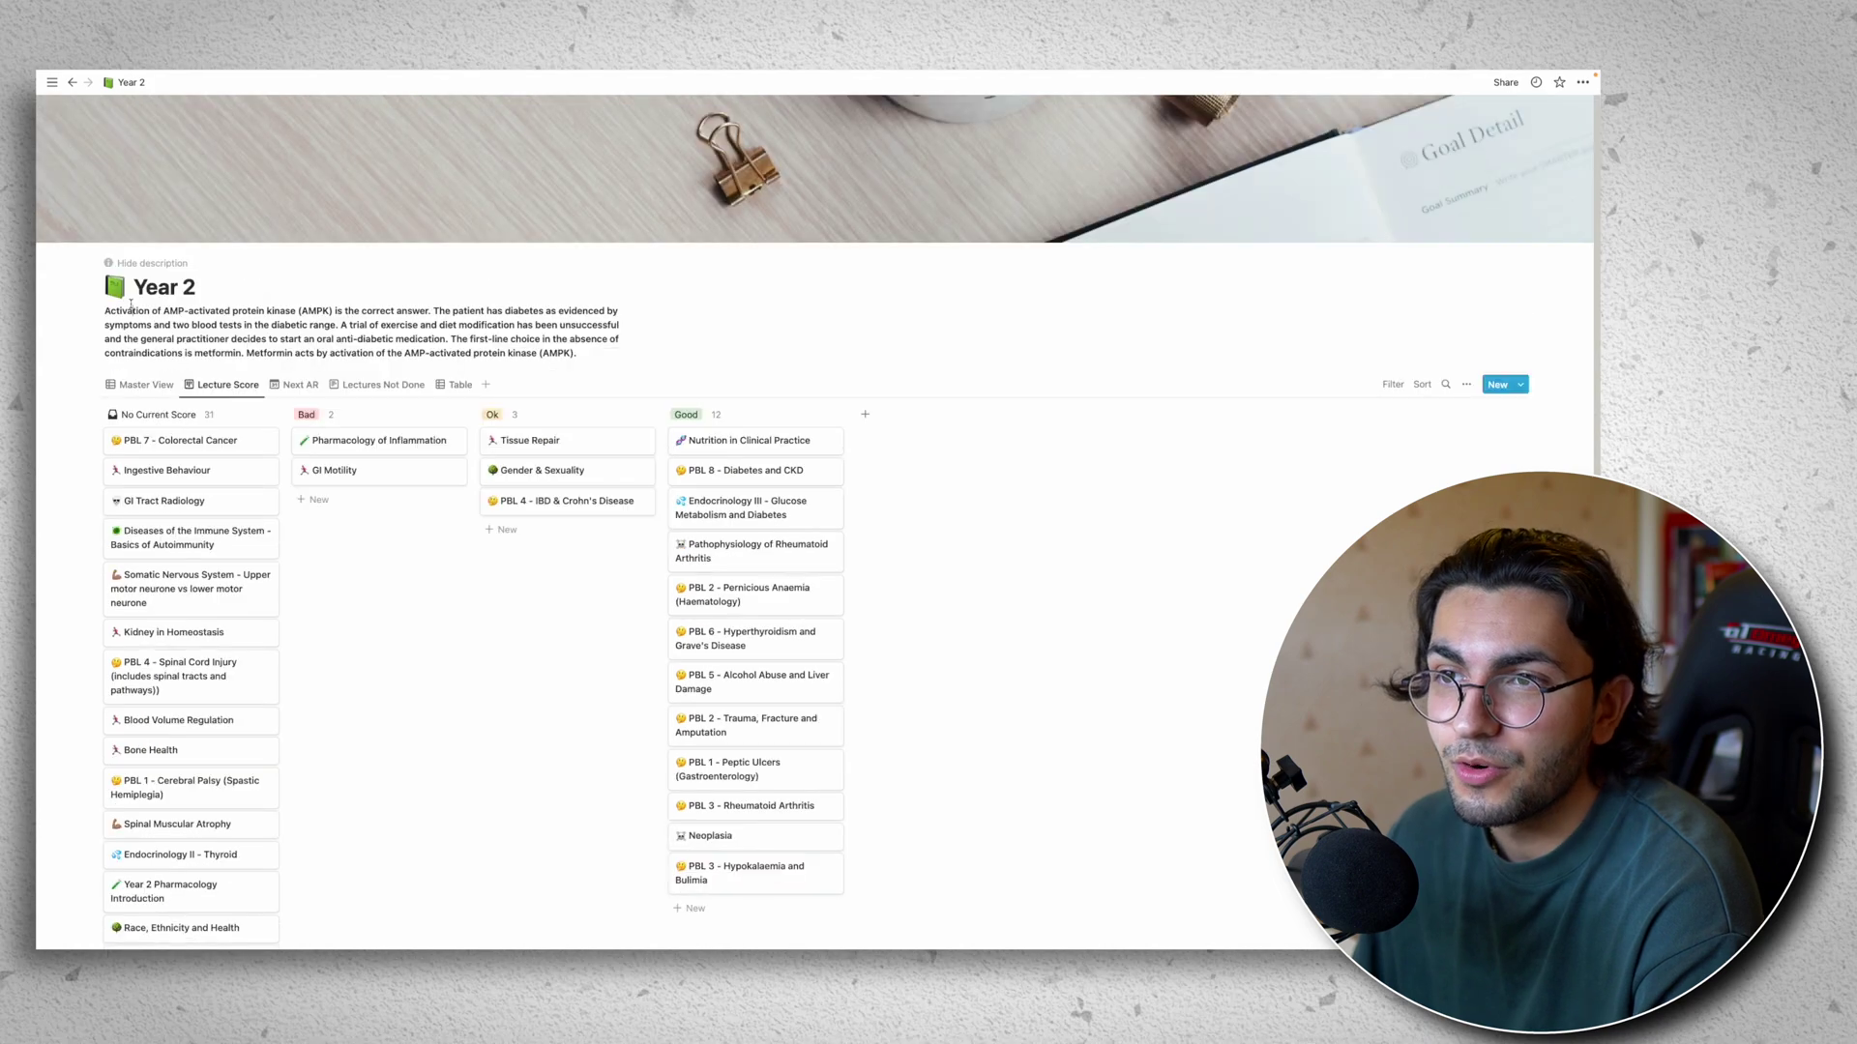
{"action": "left_click", "coordinate": [138, 385]}
{"action": "scroll", "coordinate": [1201, 327], "scroll_direction": "down", "scroll_amount": 4}
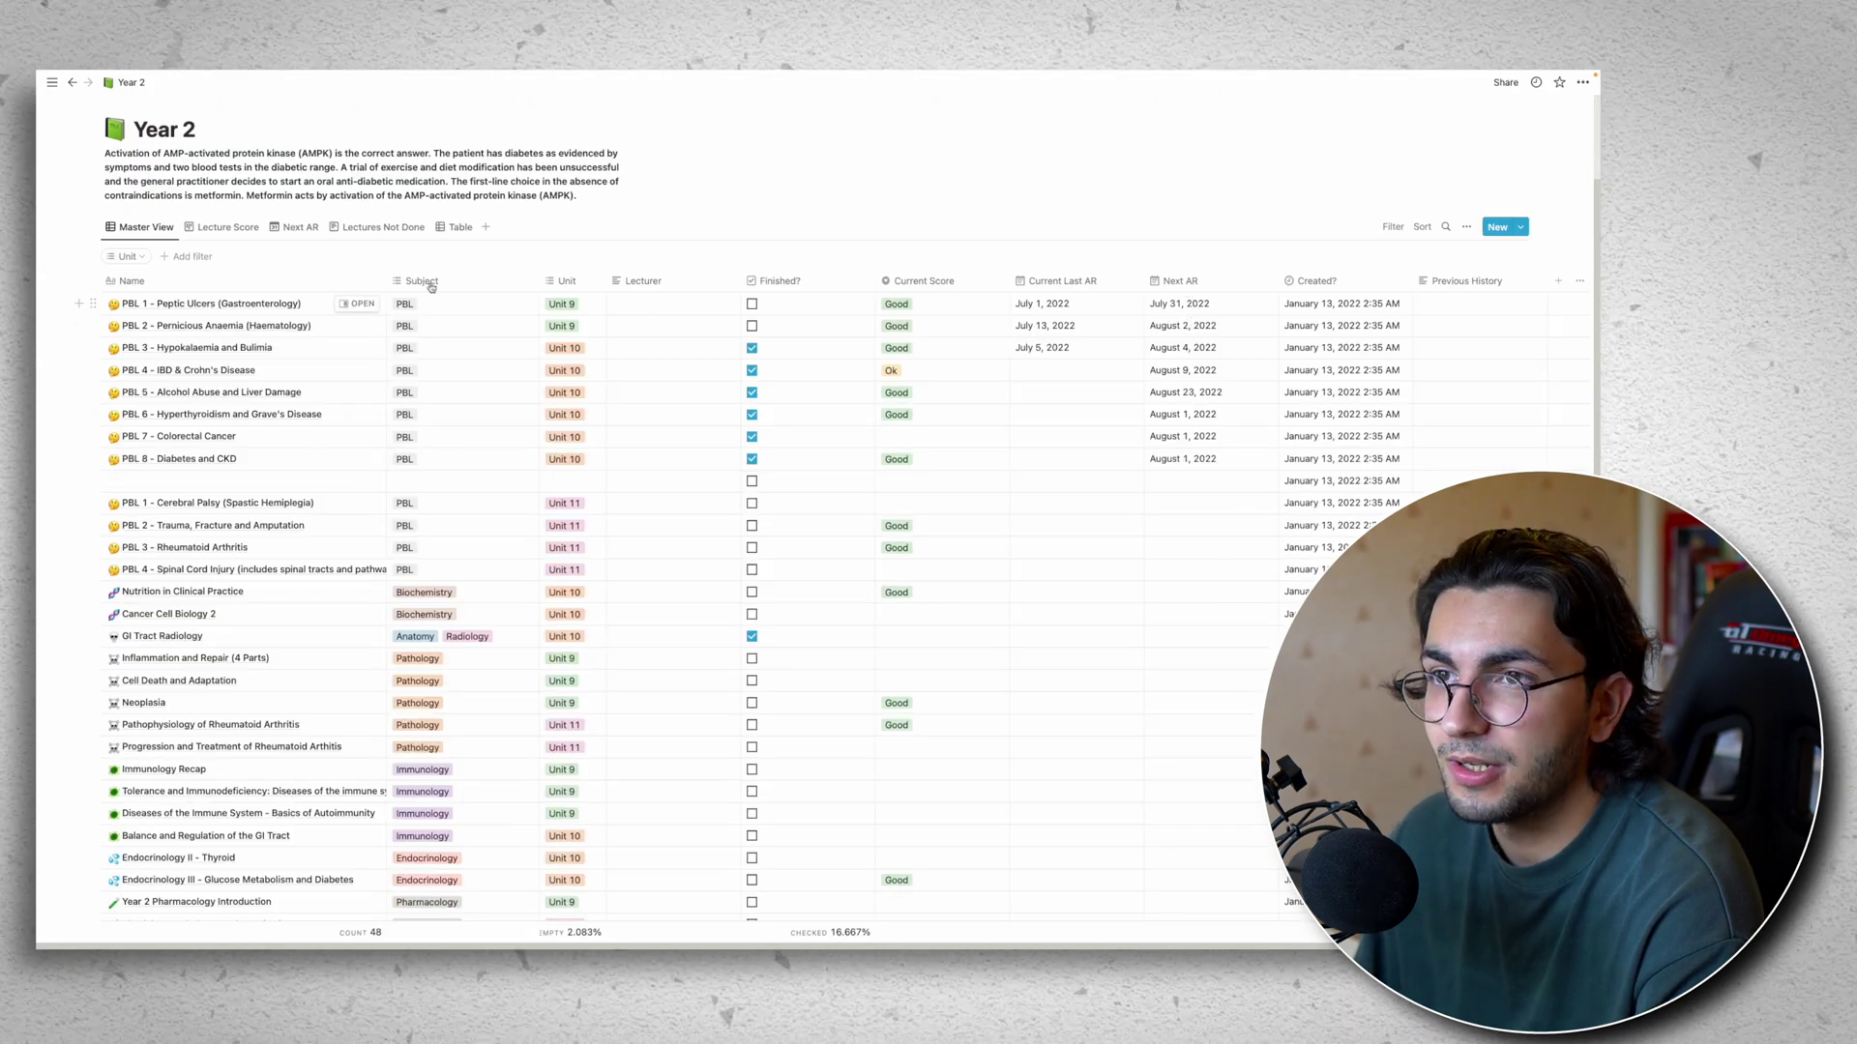
{"action": "scroll", "coordinate": [162, 522], "scroll_direction": "down", "scroll_amount": 1}
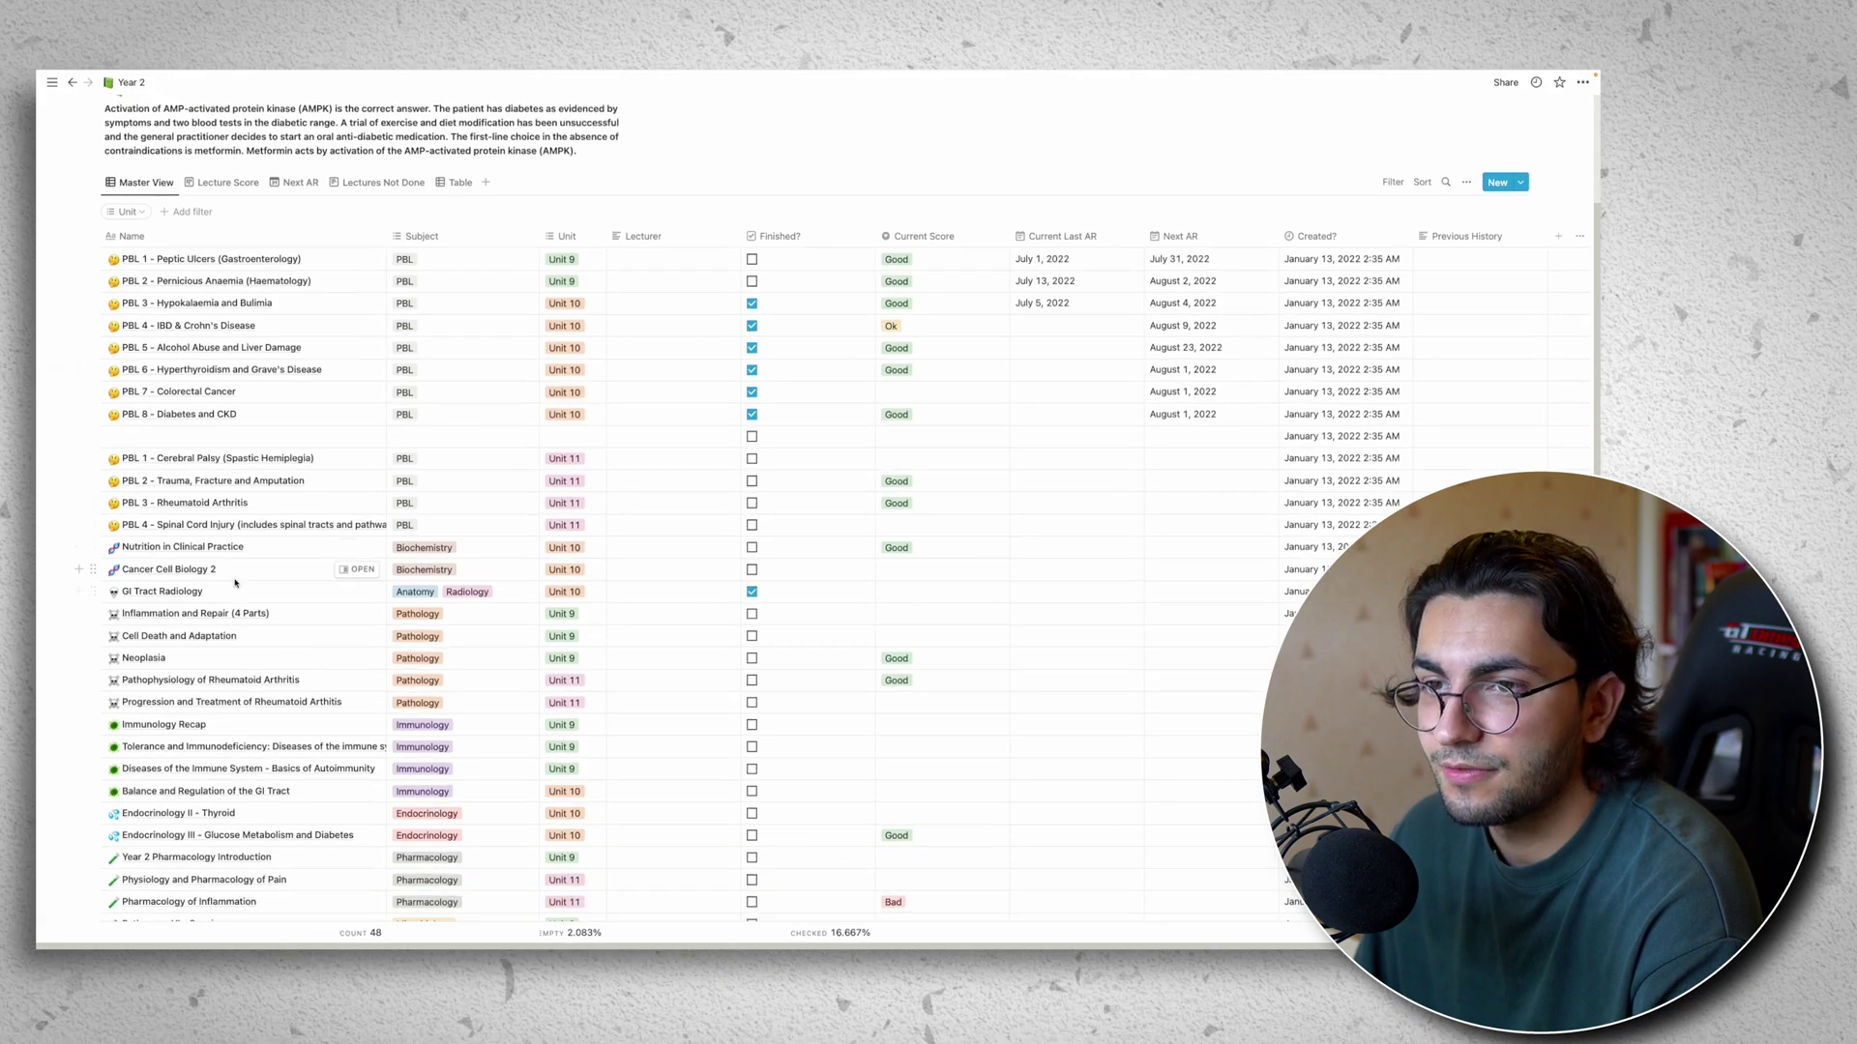
- Set Next AR dates: Cancer Cell Biology 2 Aug 2, GI Tract Radiology Aug 3, Inflammation and Repair Aug 1, 2022
{"action": "left_click", "coordinate": [1207, 576]}
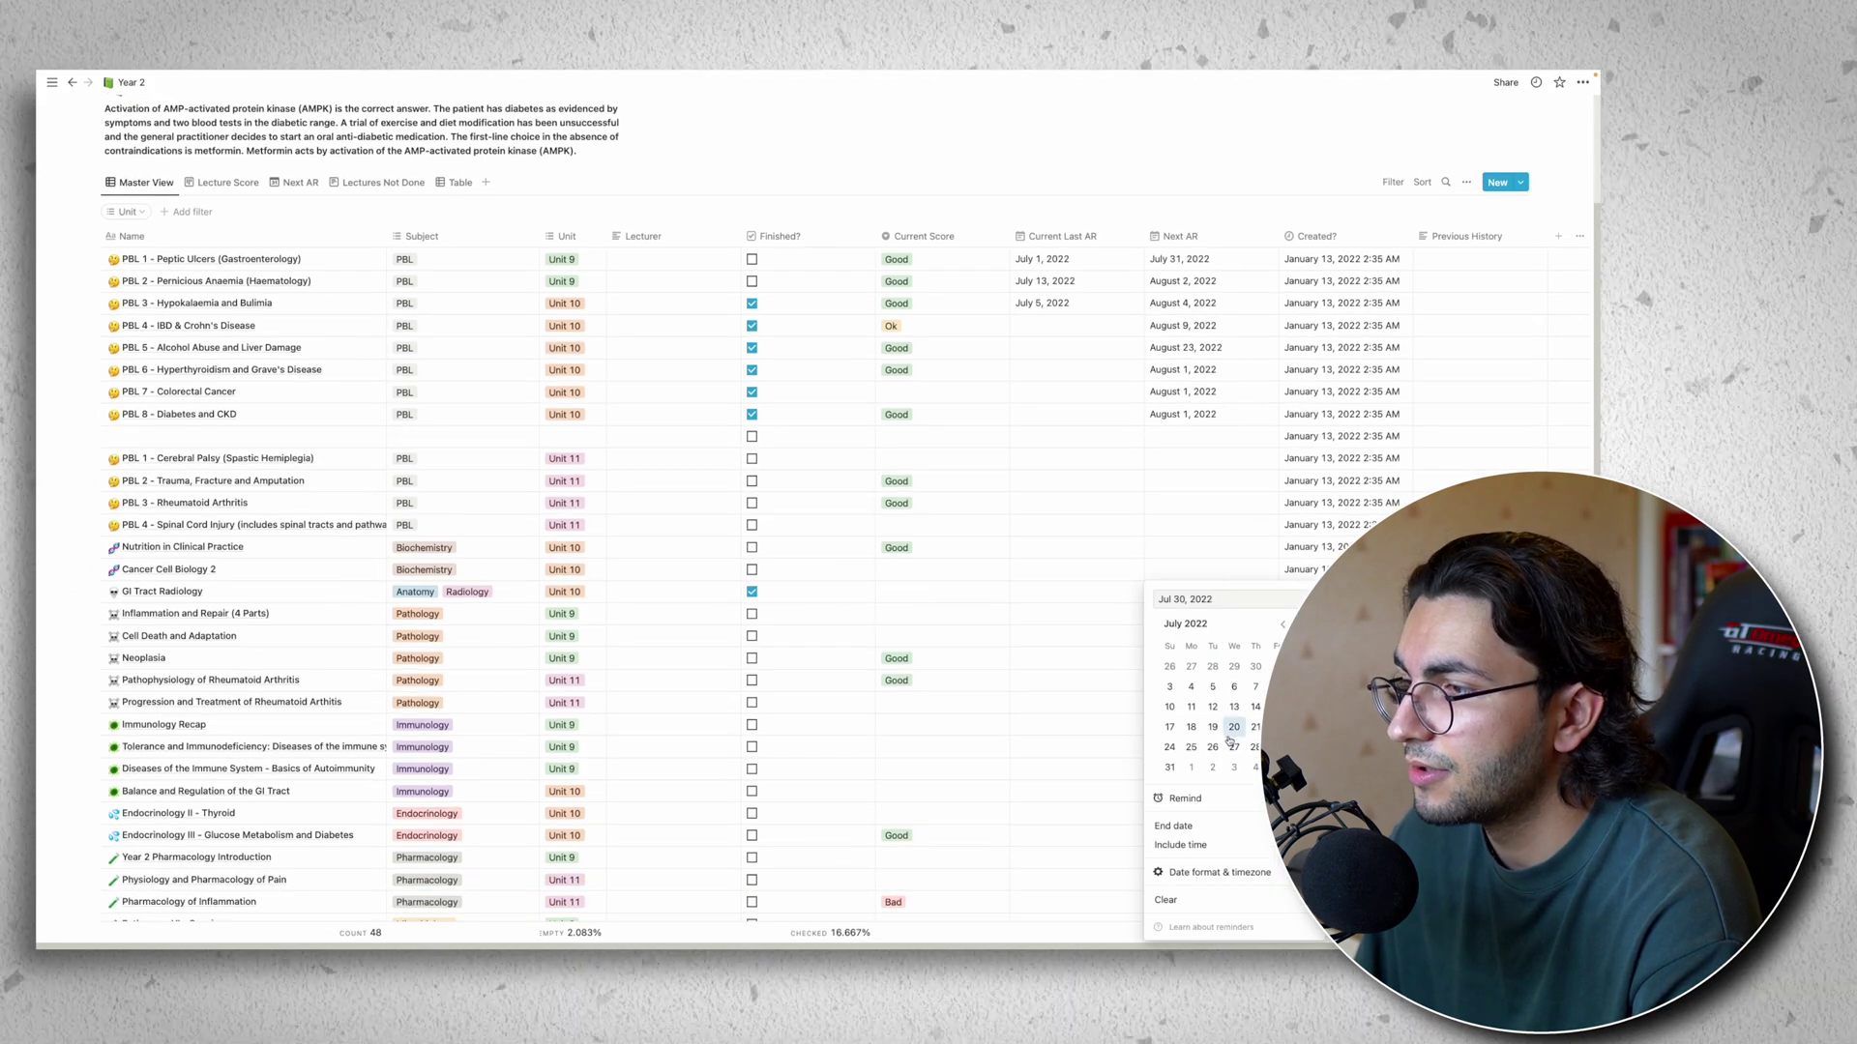
{"action": "left_click", "coordinate": [1211, 767]}
{"action": "key", "text": "Escape"}
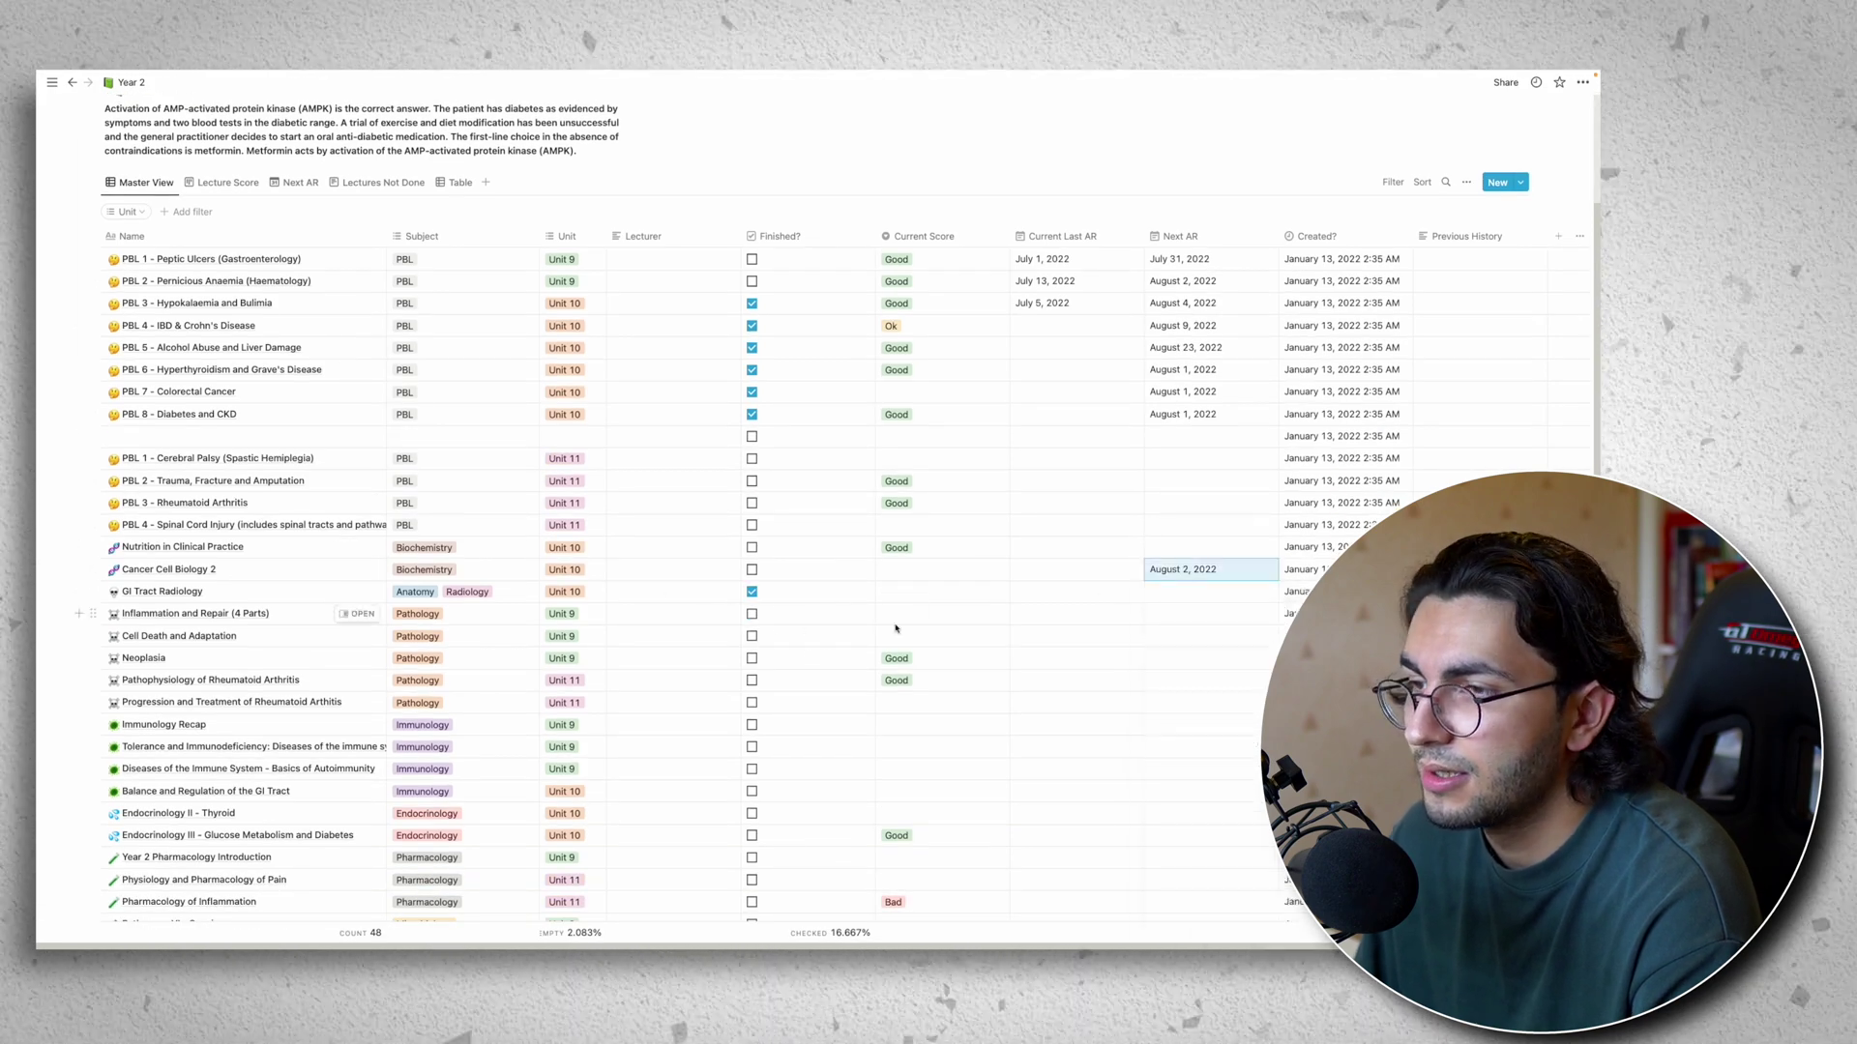
{"action": "left_click", "coordinate": [1163, 598]}
{"action": "left_click", "coordinate": [1234, 328]}
{"action": "key", "text": "Escape"}
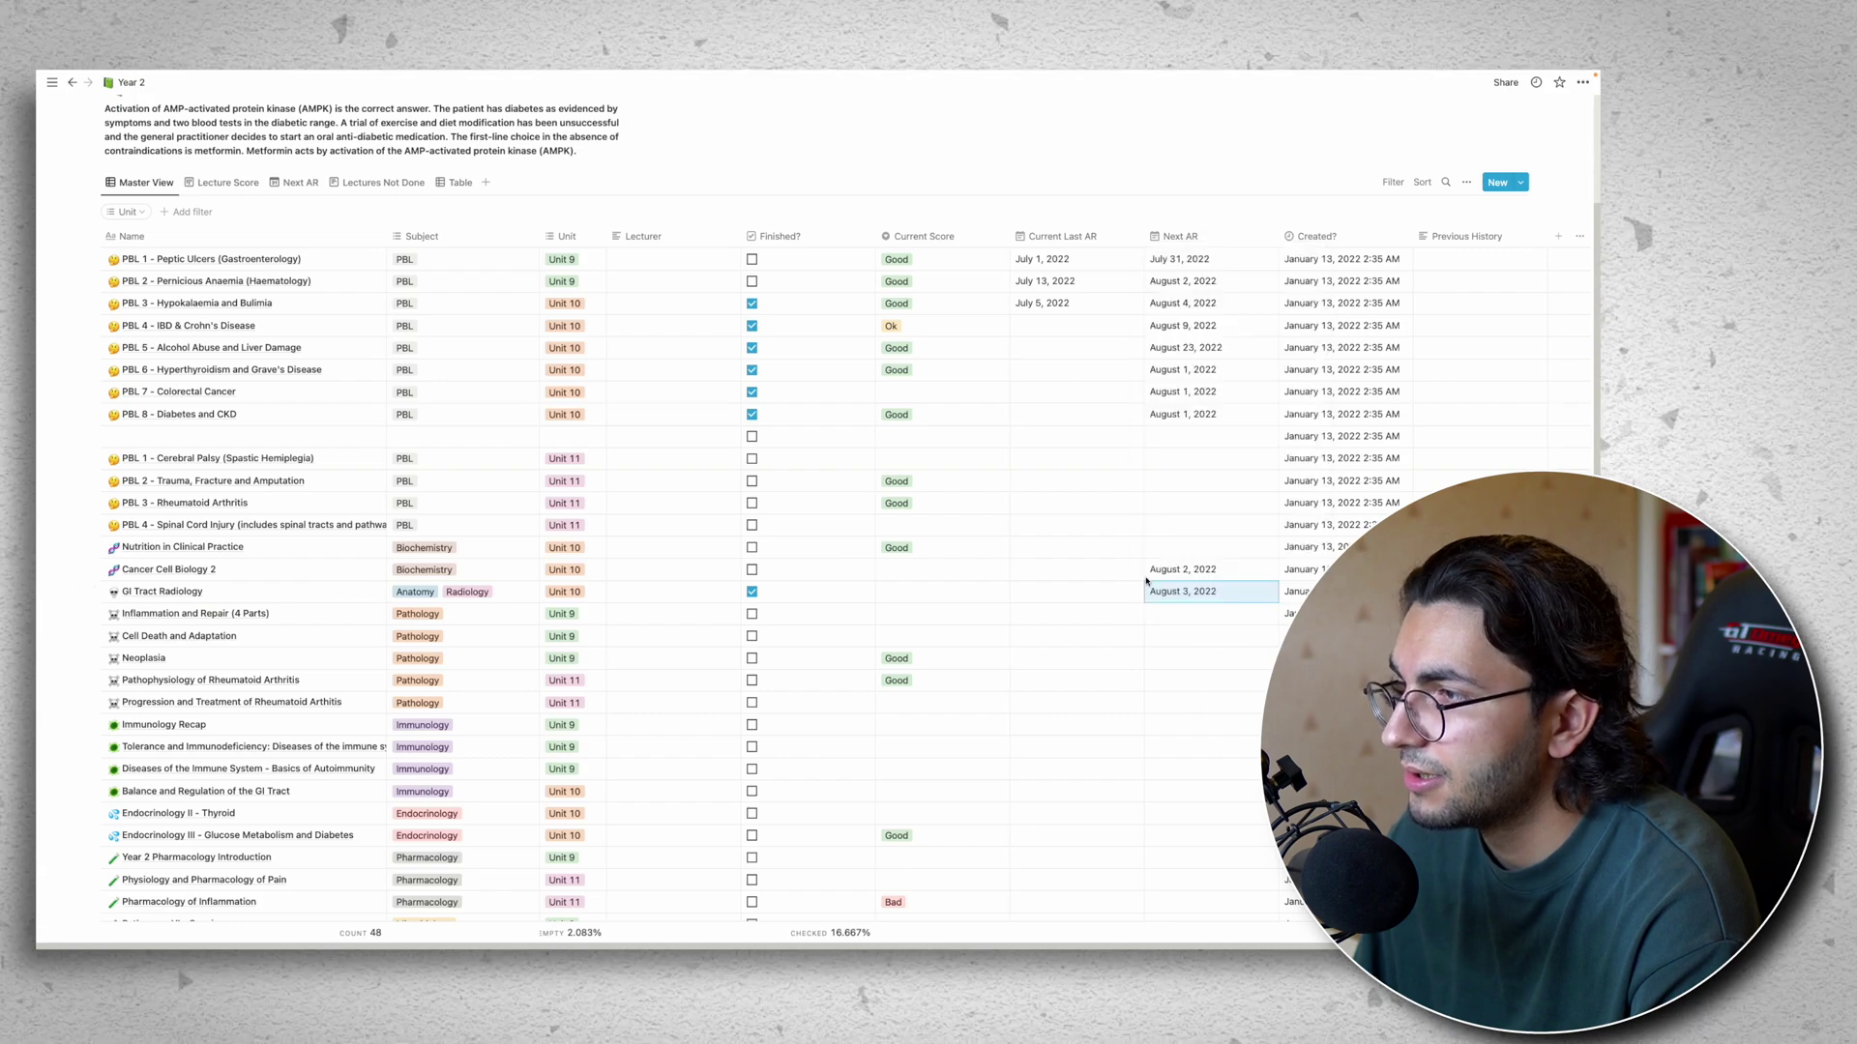
{"action": "left_click", "coordinate": [1188, 609]}
{"action": "left_click", "coordinate": [1184, 452]}
{"action": "key", "text": "Escape"}
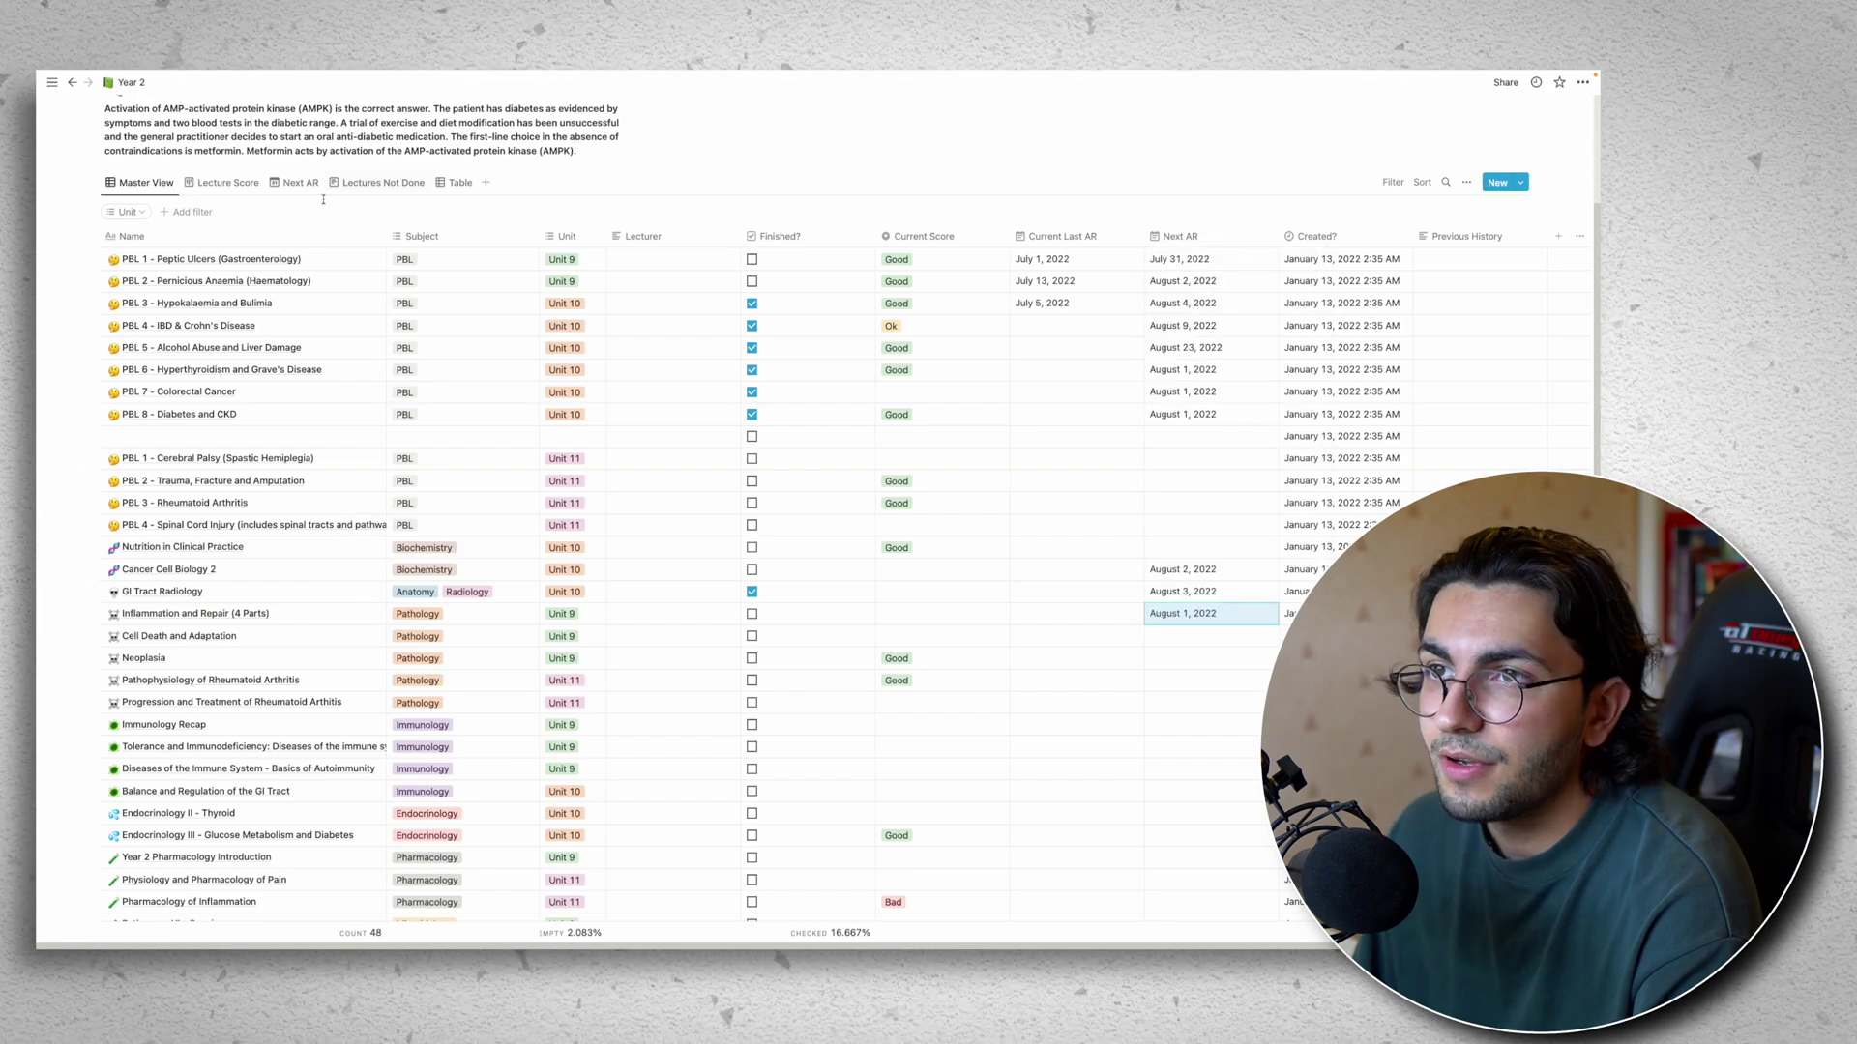
{"action": "scroll", "coordinate": [291, 305], "scroll_direction": "up", "scroll_amount": 2}
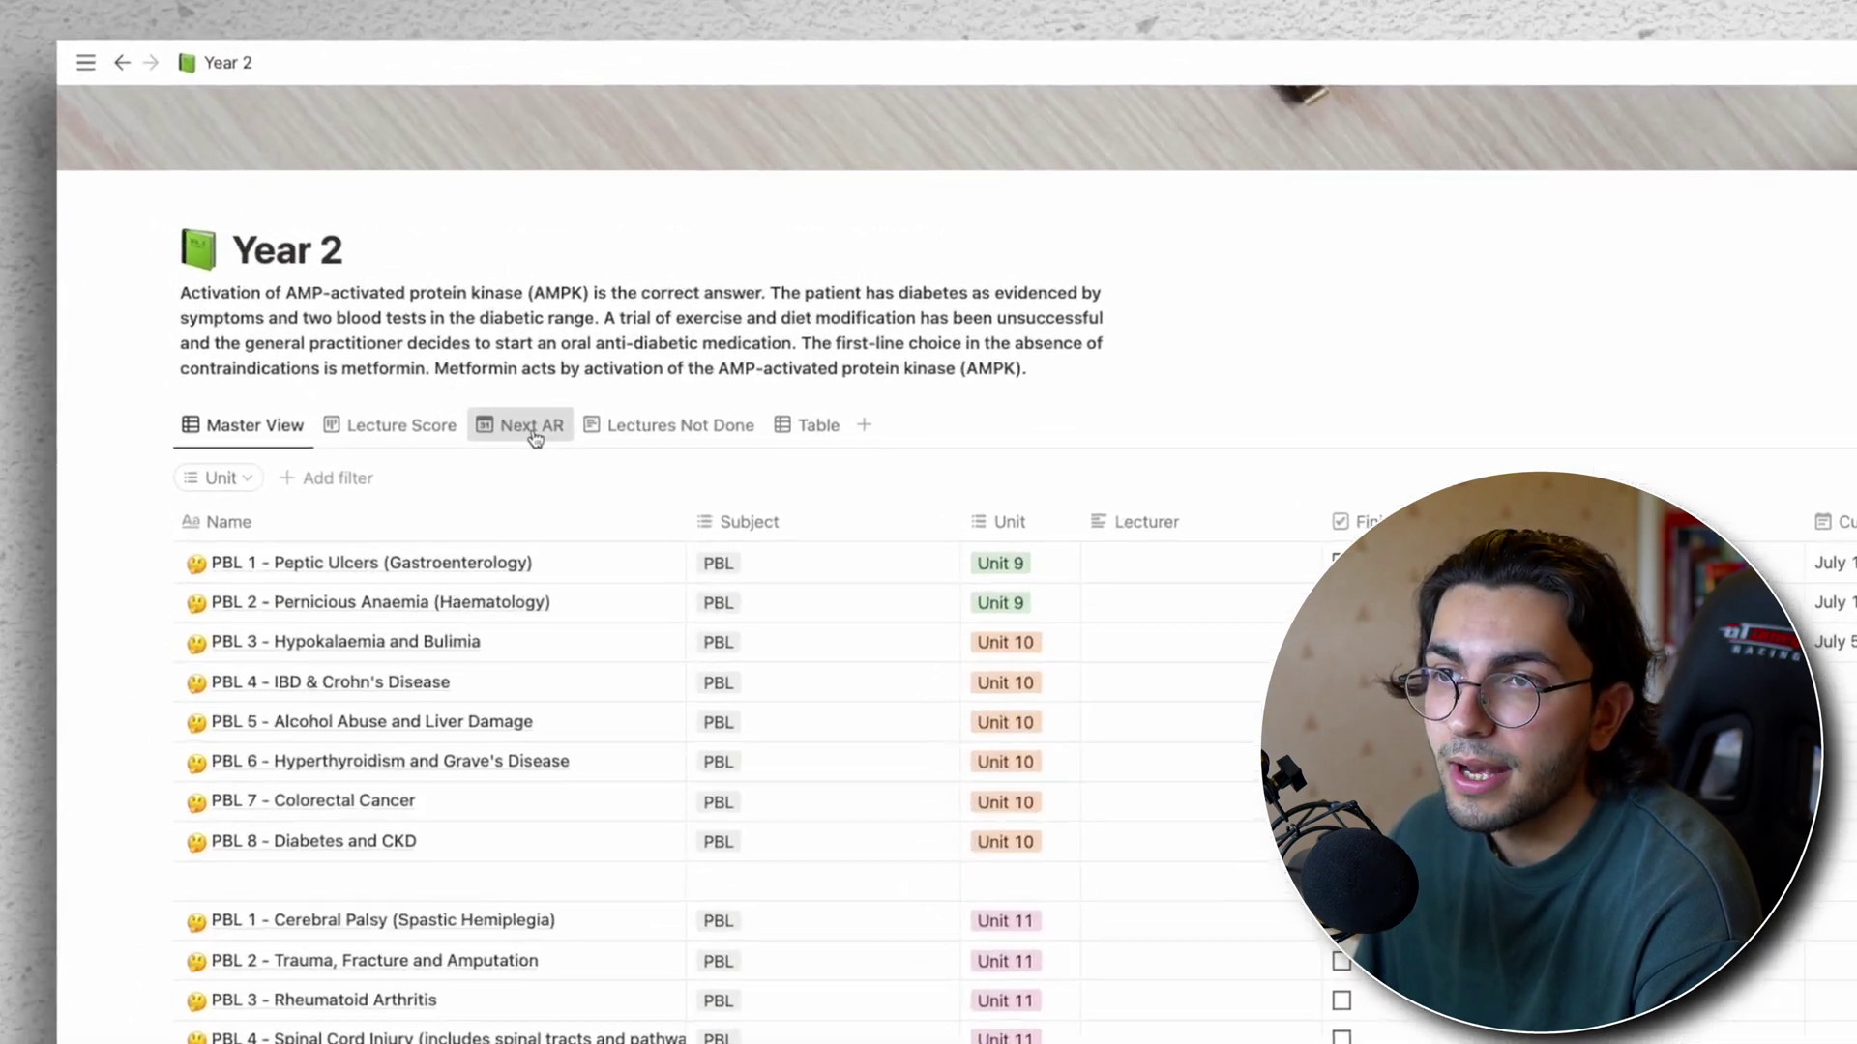
- Switch to the Next AR calendar and scroll through lectures' late July and August 2022 review dates
{"action": "left_click", "coordinate": [300, 284]}
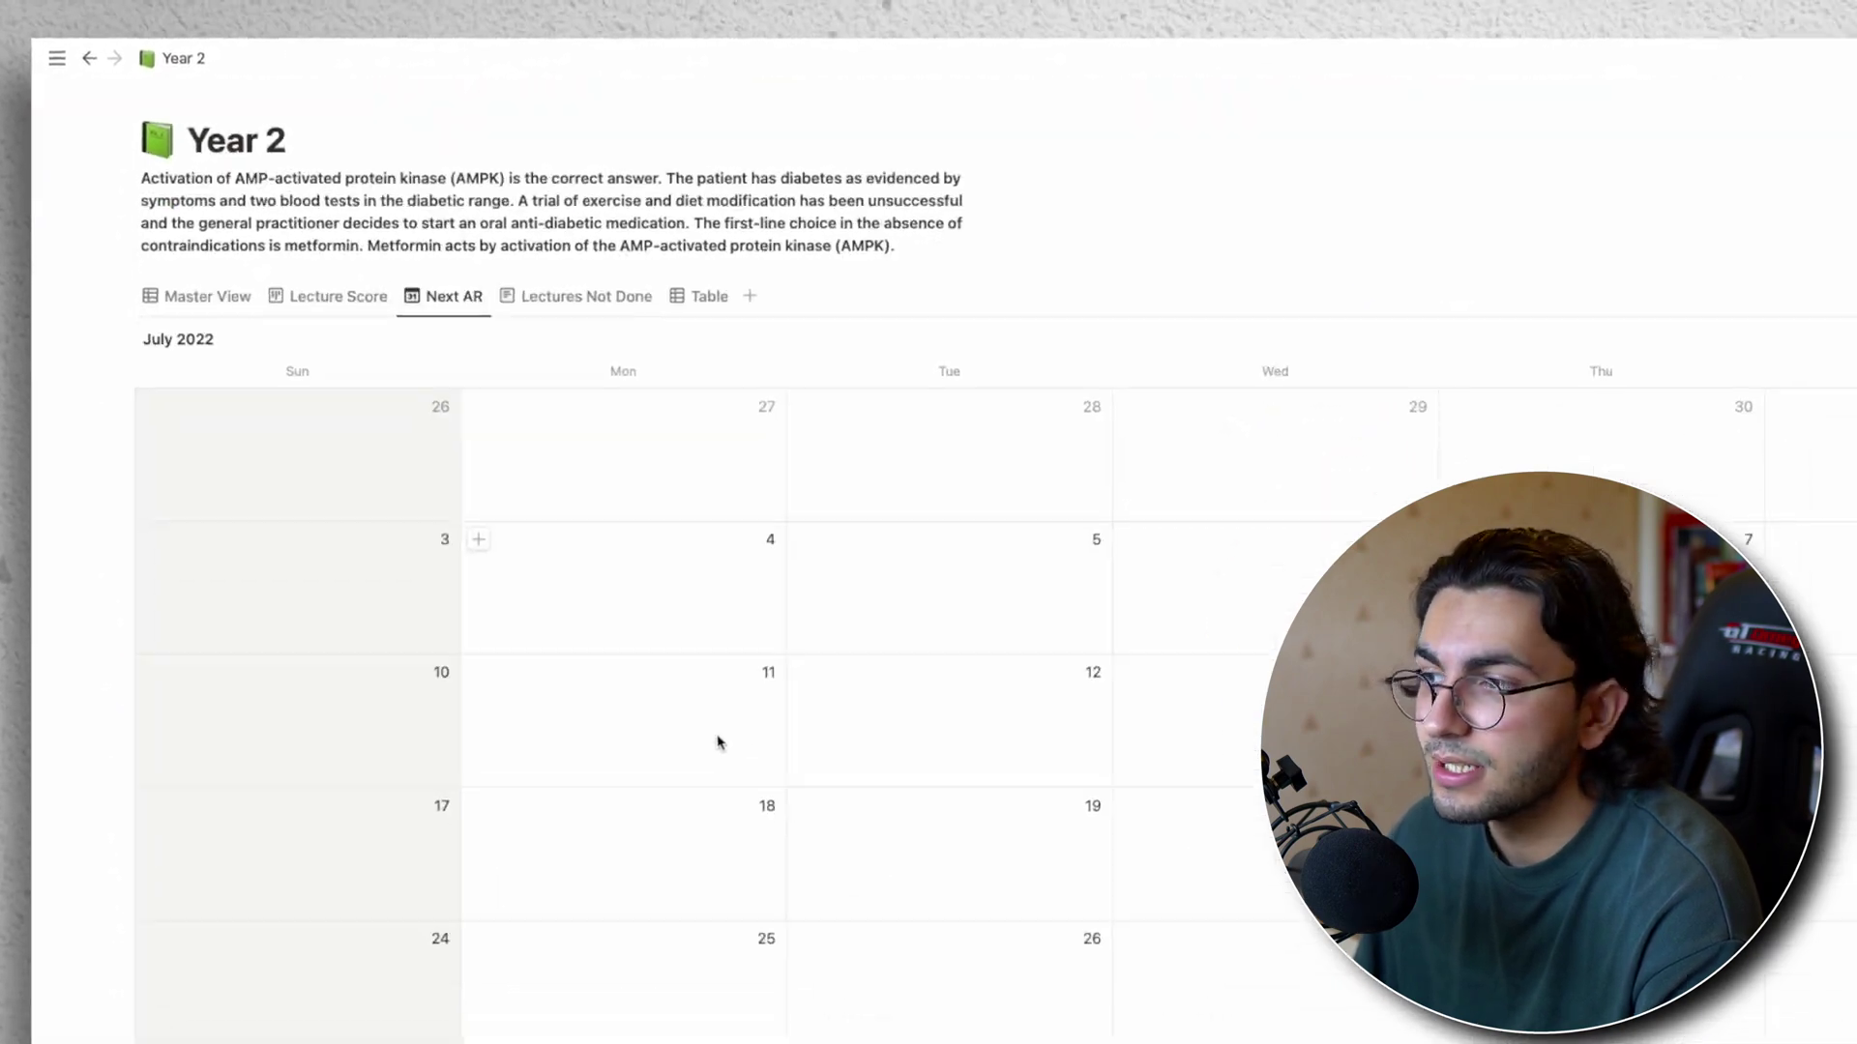
{"action": "scroll", "coordinate": [717, 742], "scroll_direction": "down", "scroll_amount": 2}
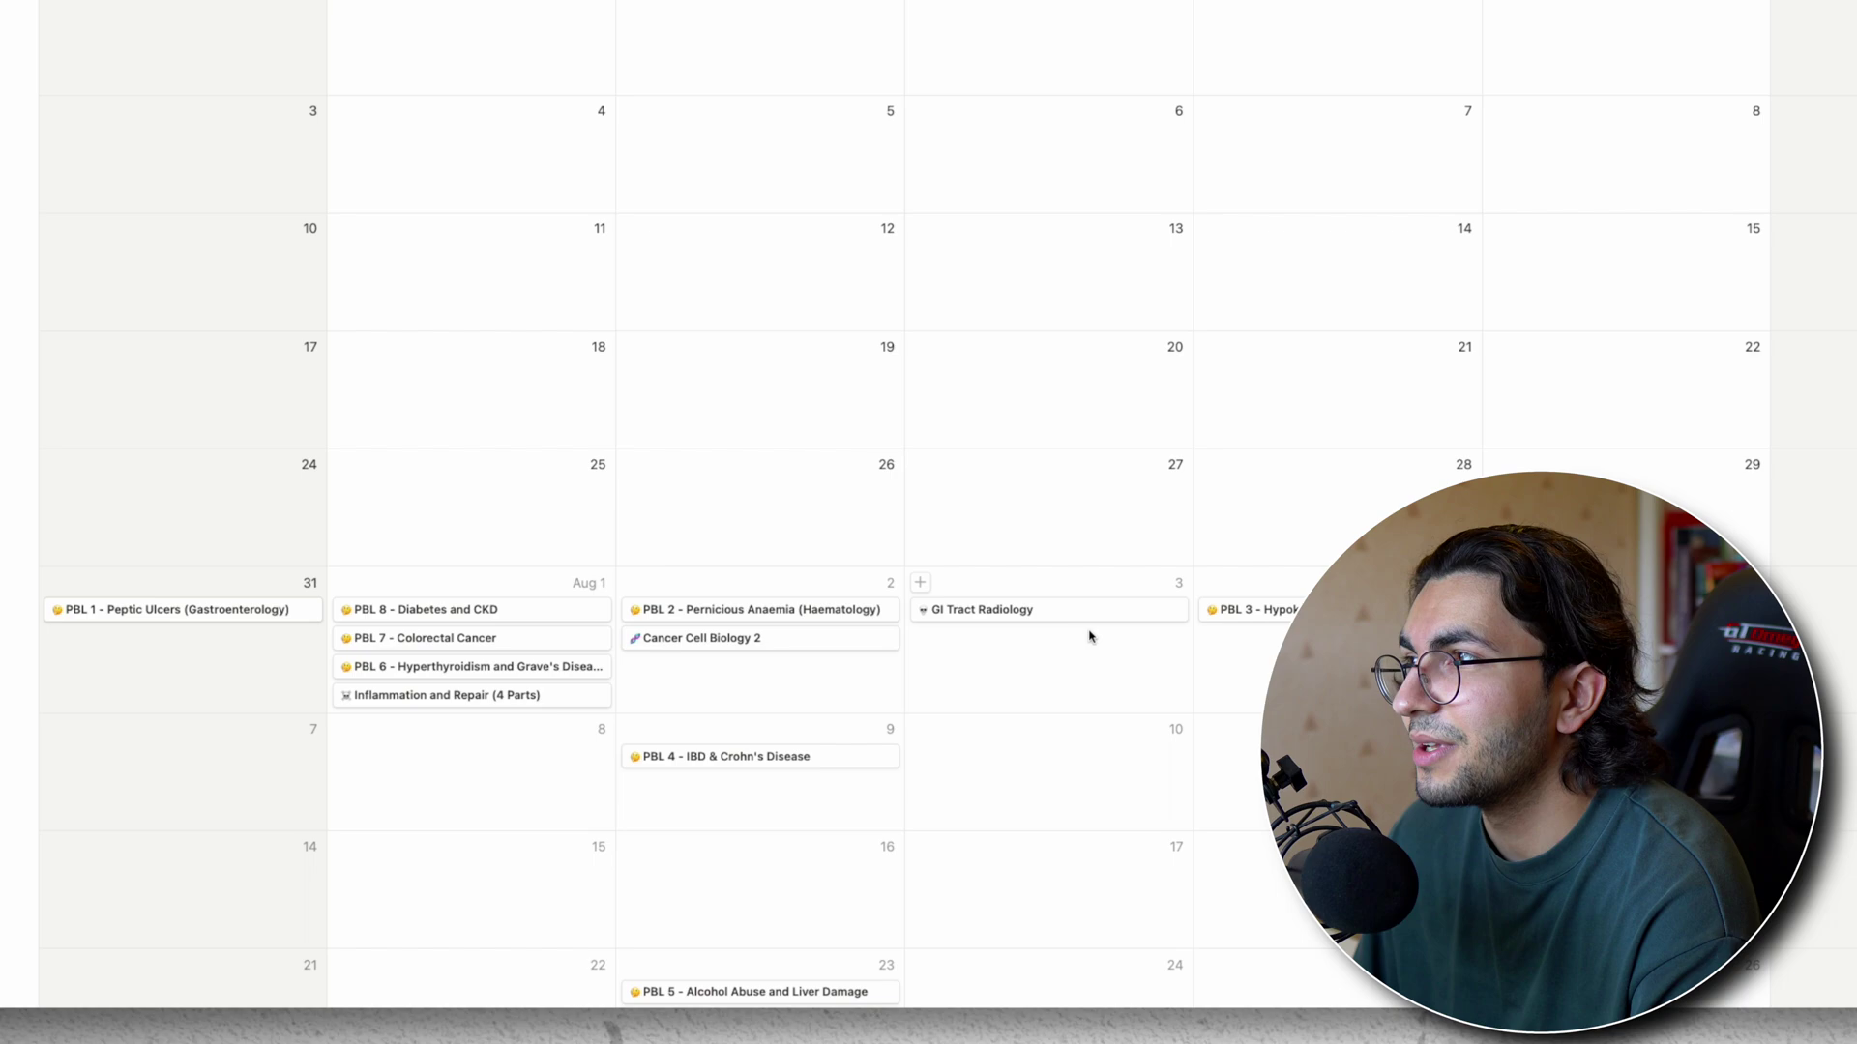
{"action": "scroll", "coordinate": [497, 290], "scroll_direction": "up", "scroll_amount": 5}
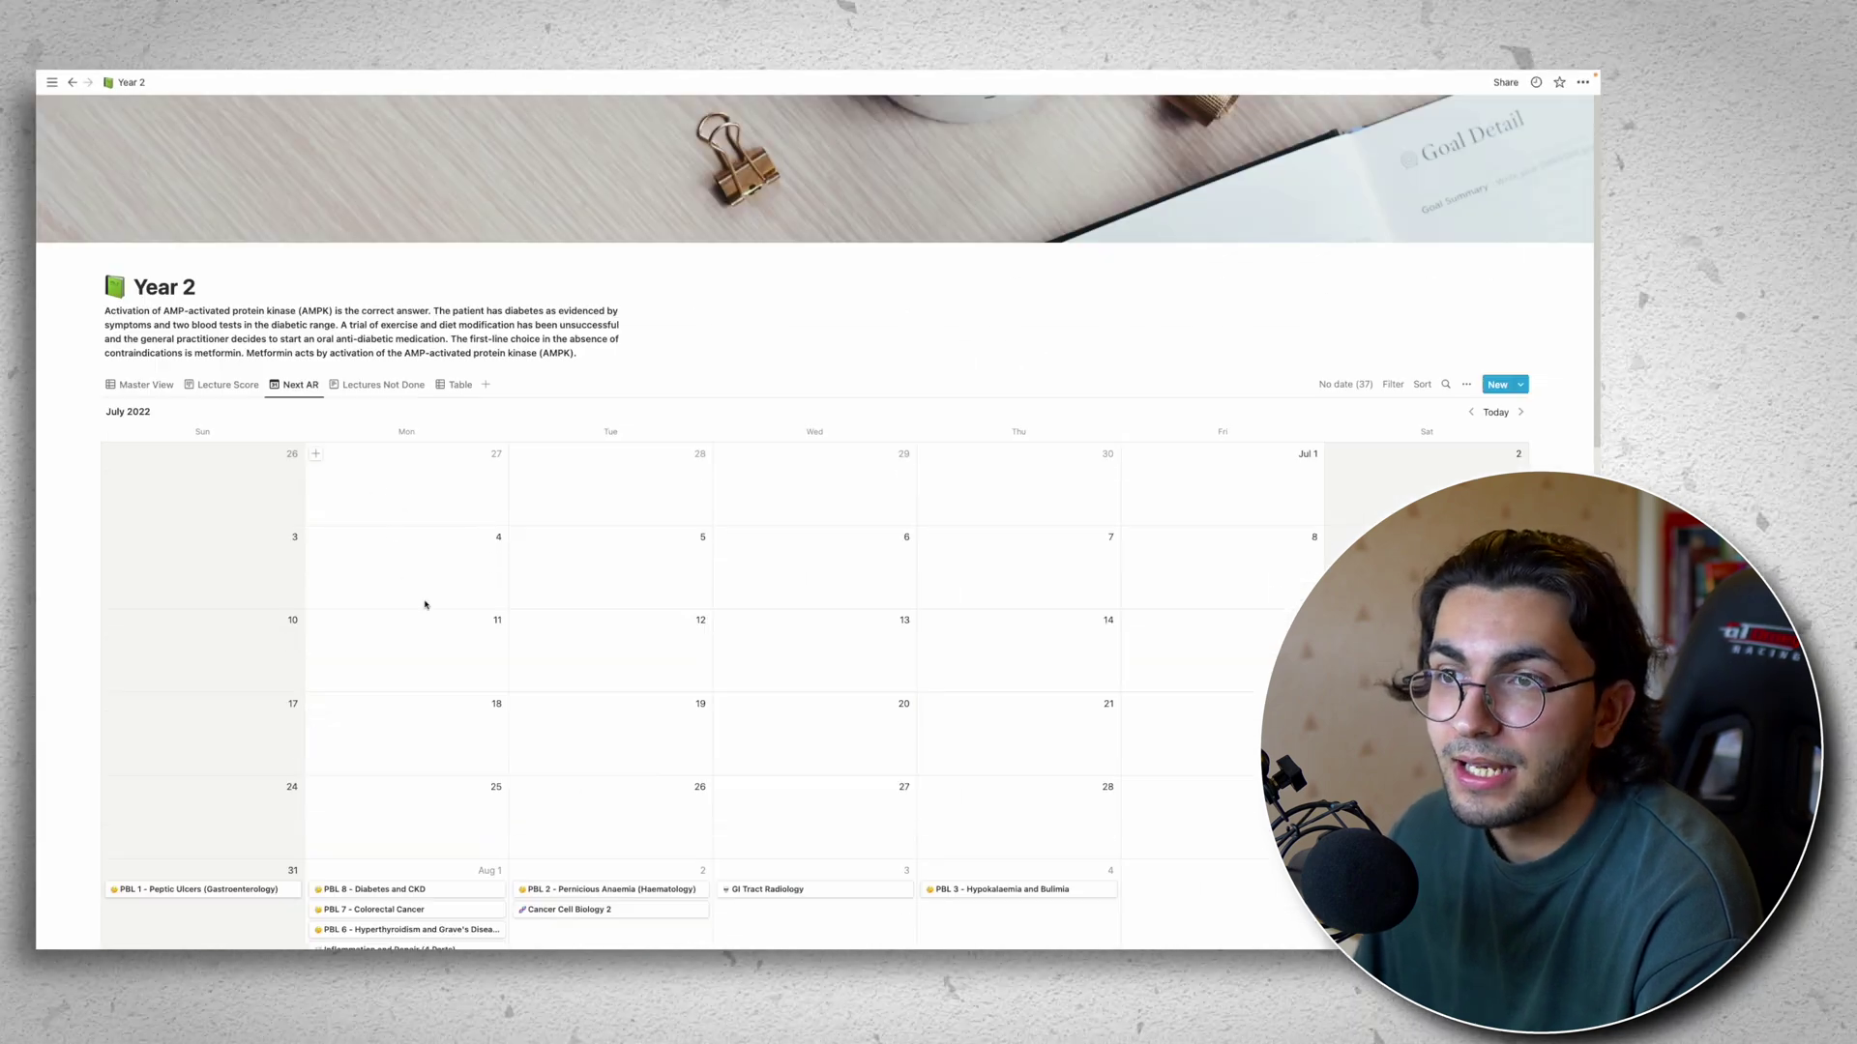
{"action": "scroll", "coordinate": [424, 604], "scroll_direction": "down", "scroll_amount": 5}
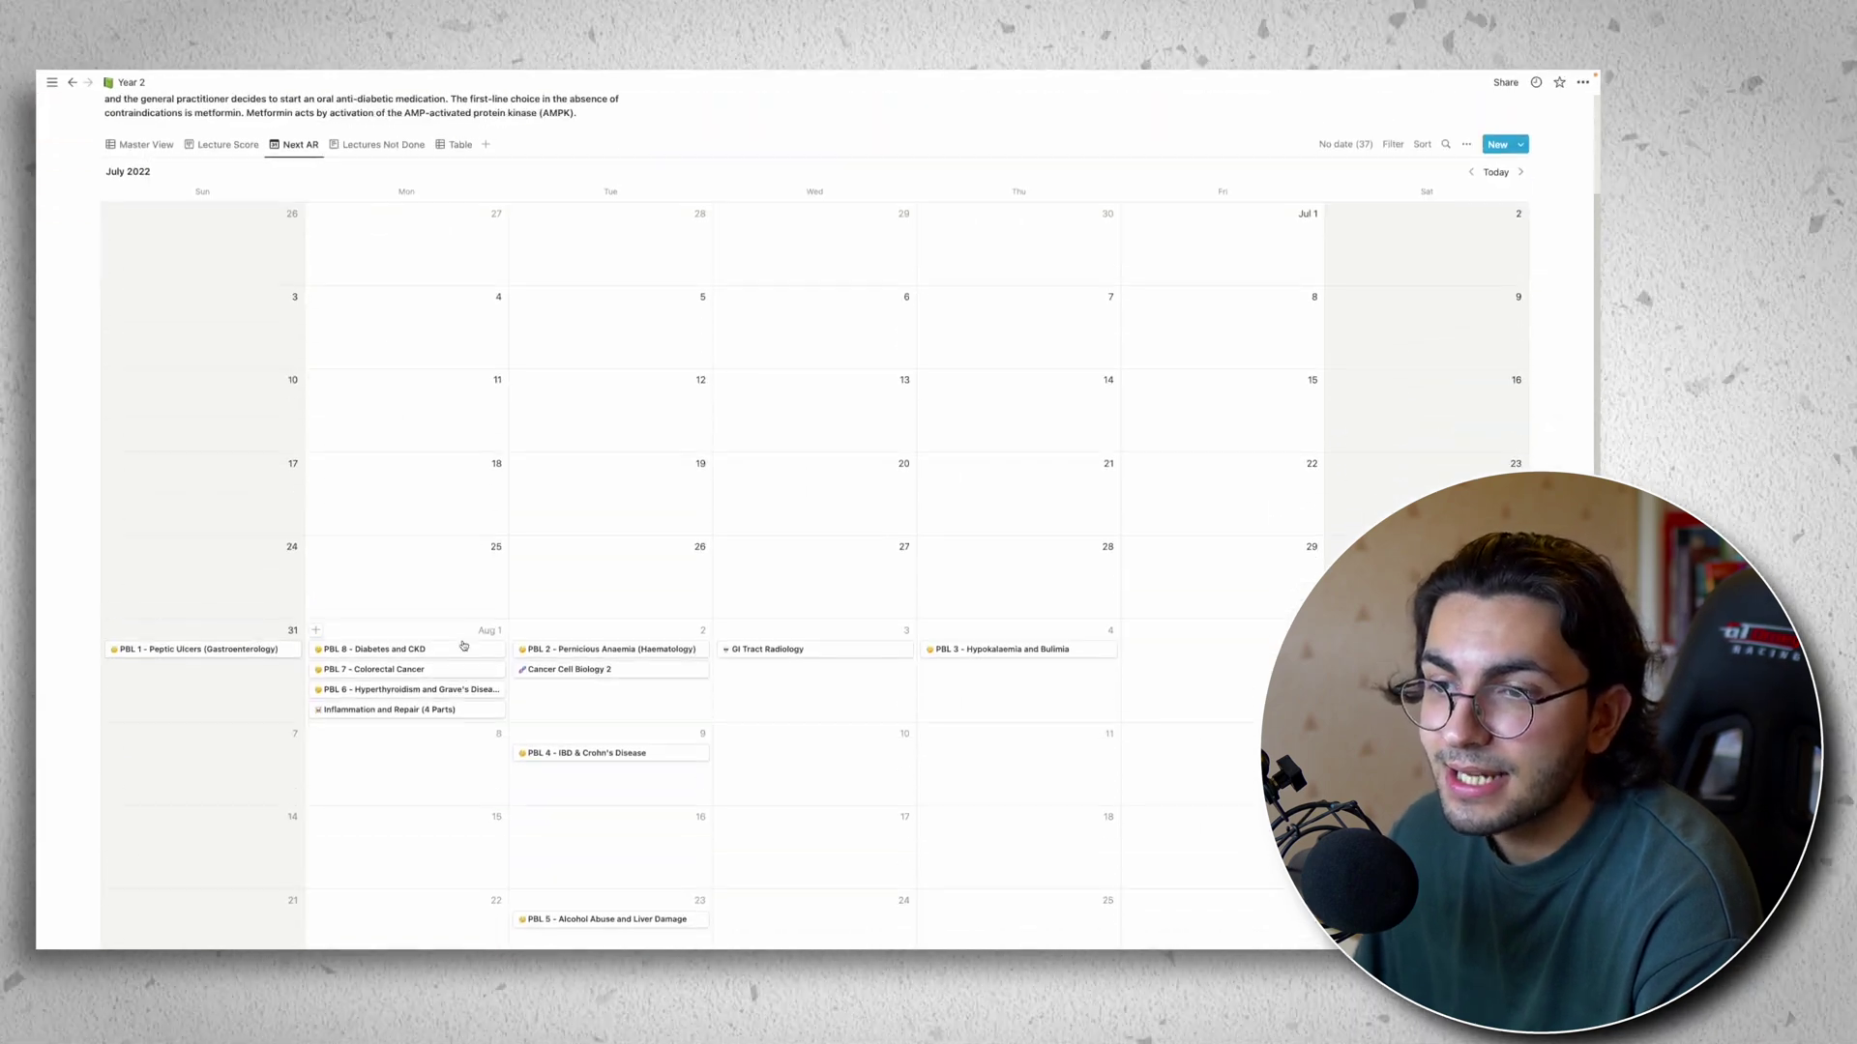
{"action": "scroll", "coordinate": [464, 642], "scroll_direction": "up", "scroll_amount": 2}
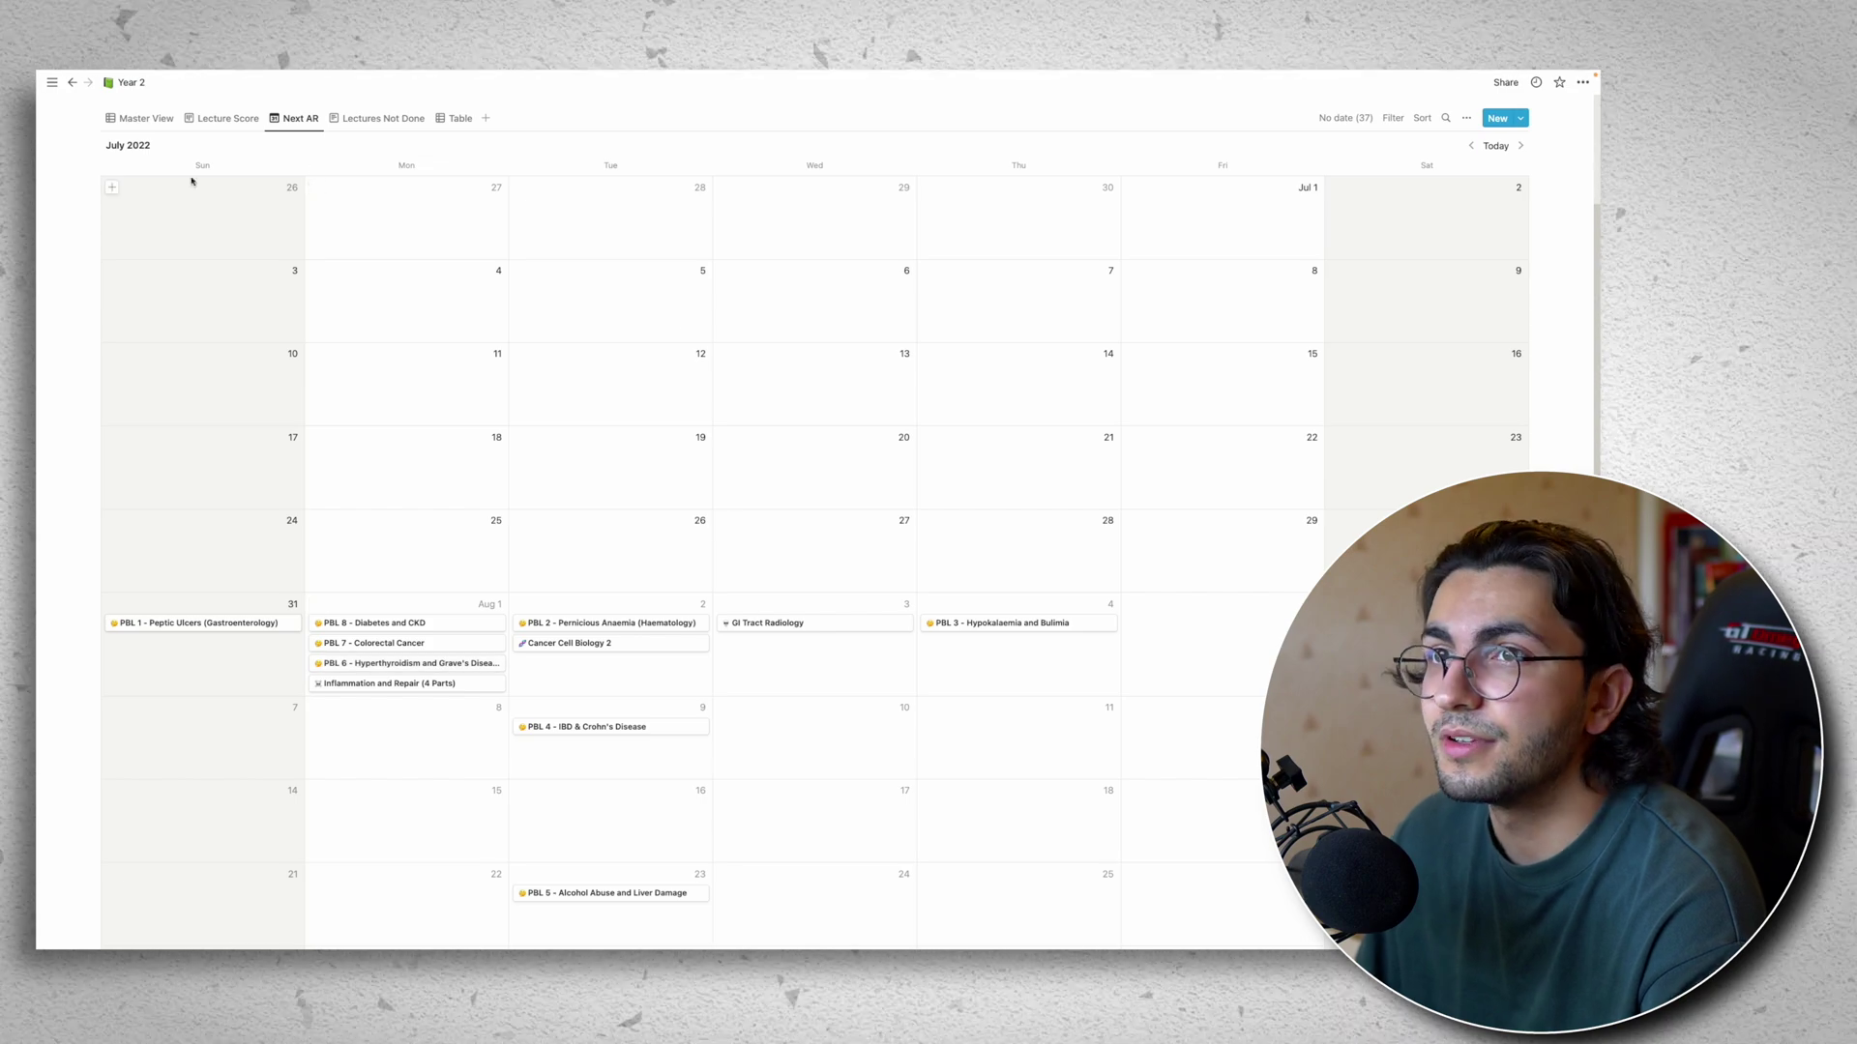
{"action": "scroll", "coordinate": [191, 181], "scroll_direction": "up", "scroll_amount": 2}
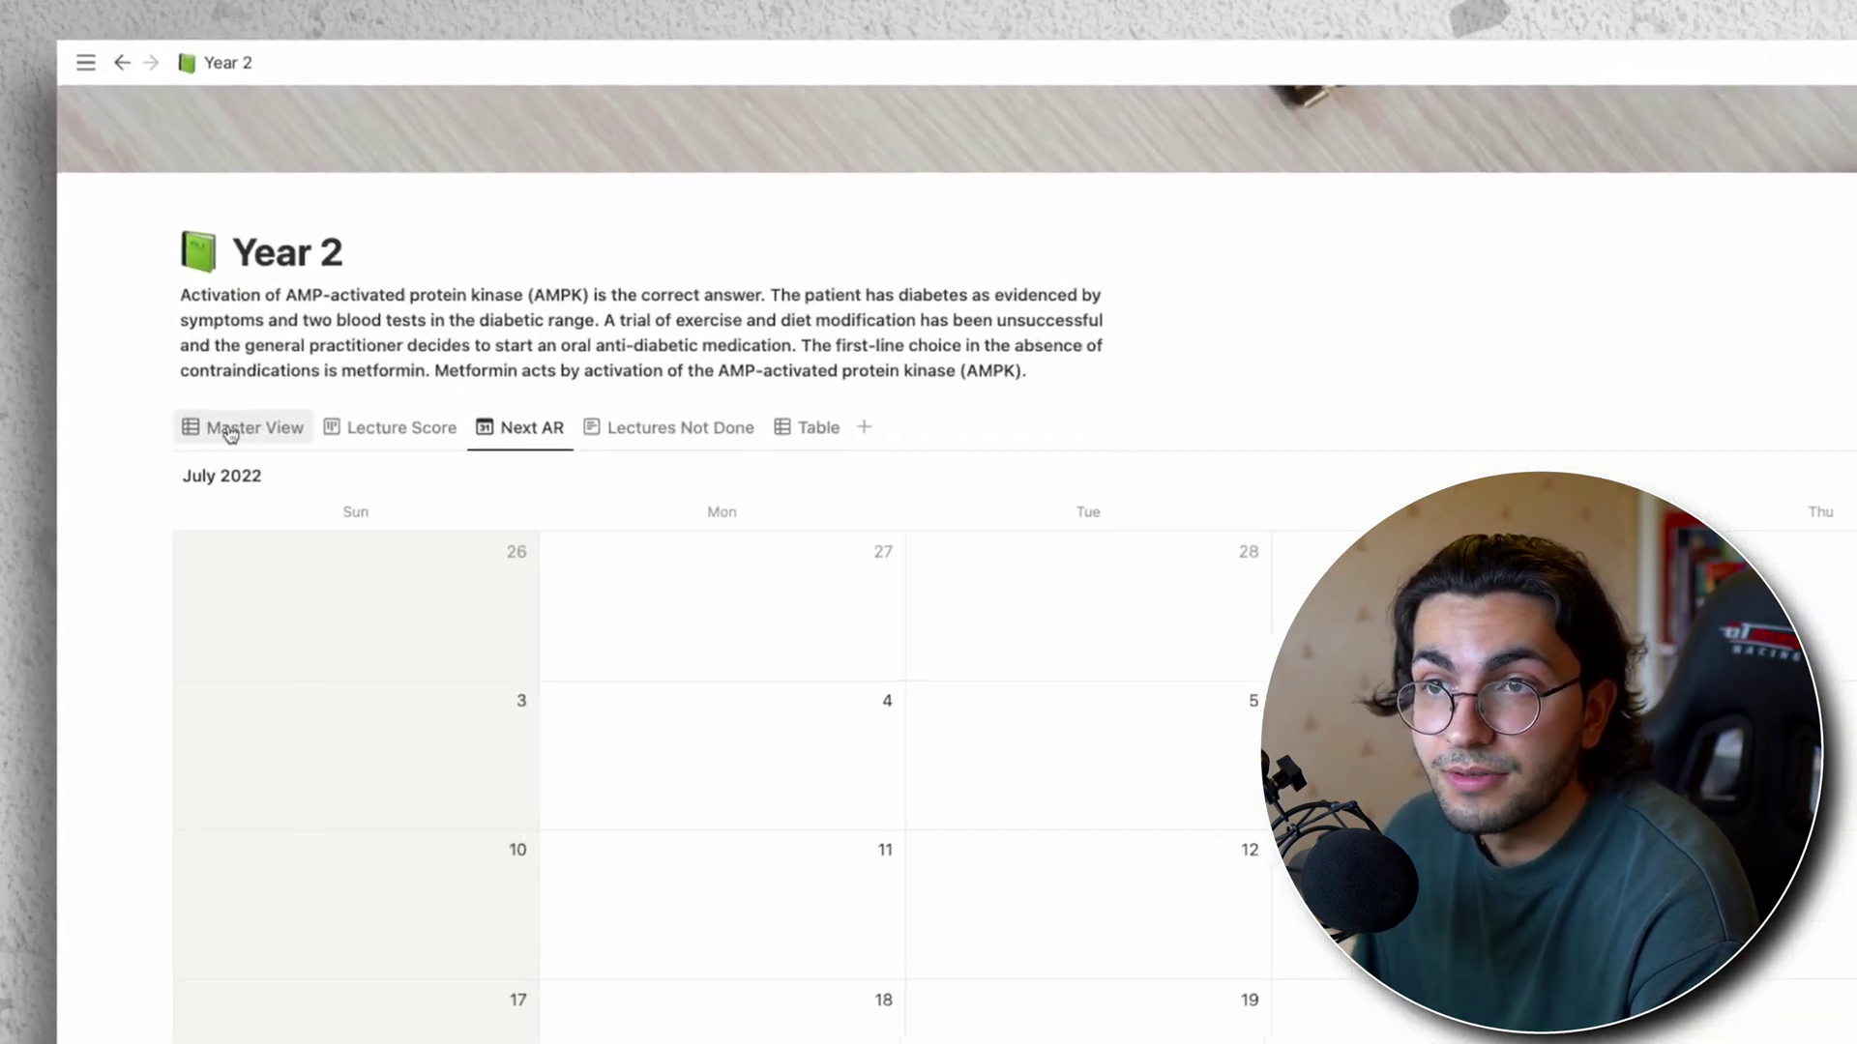
- Back in Master View, check PBL 1's July 31, 2022 Next AR reminder options, leaving no reminder set
{"action": "left_click", "coordinate": [140, 285]}
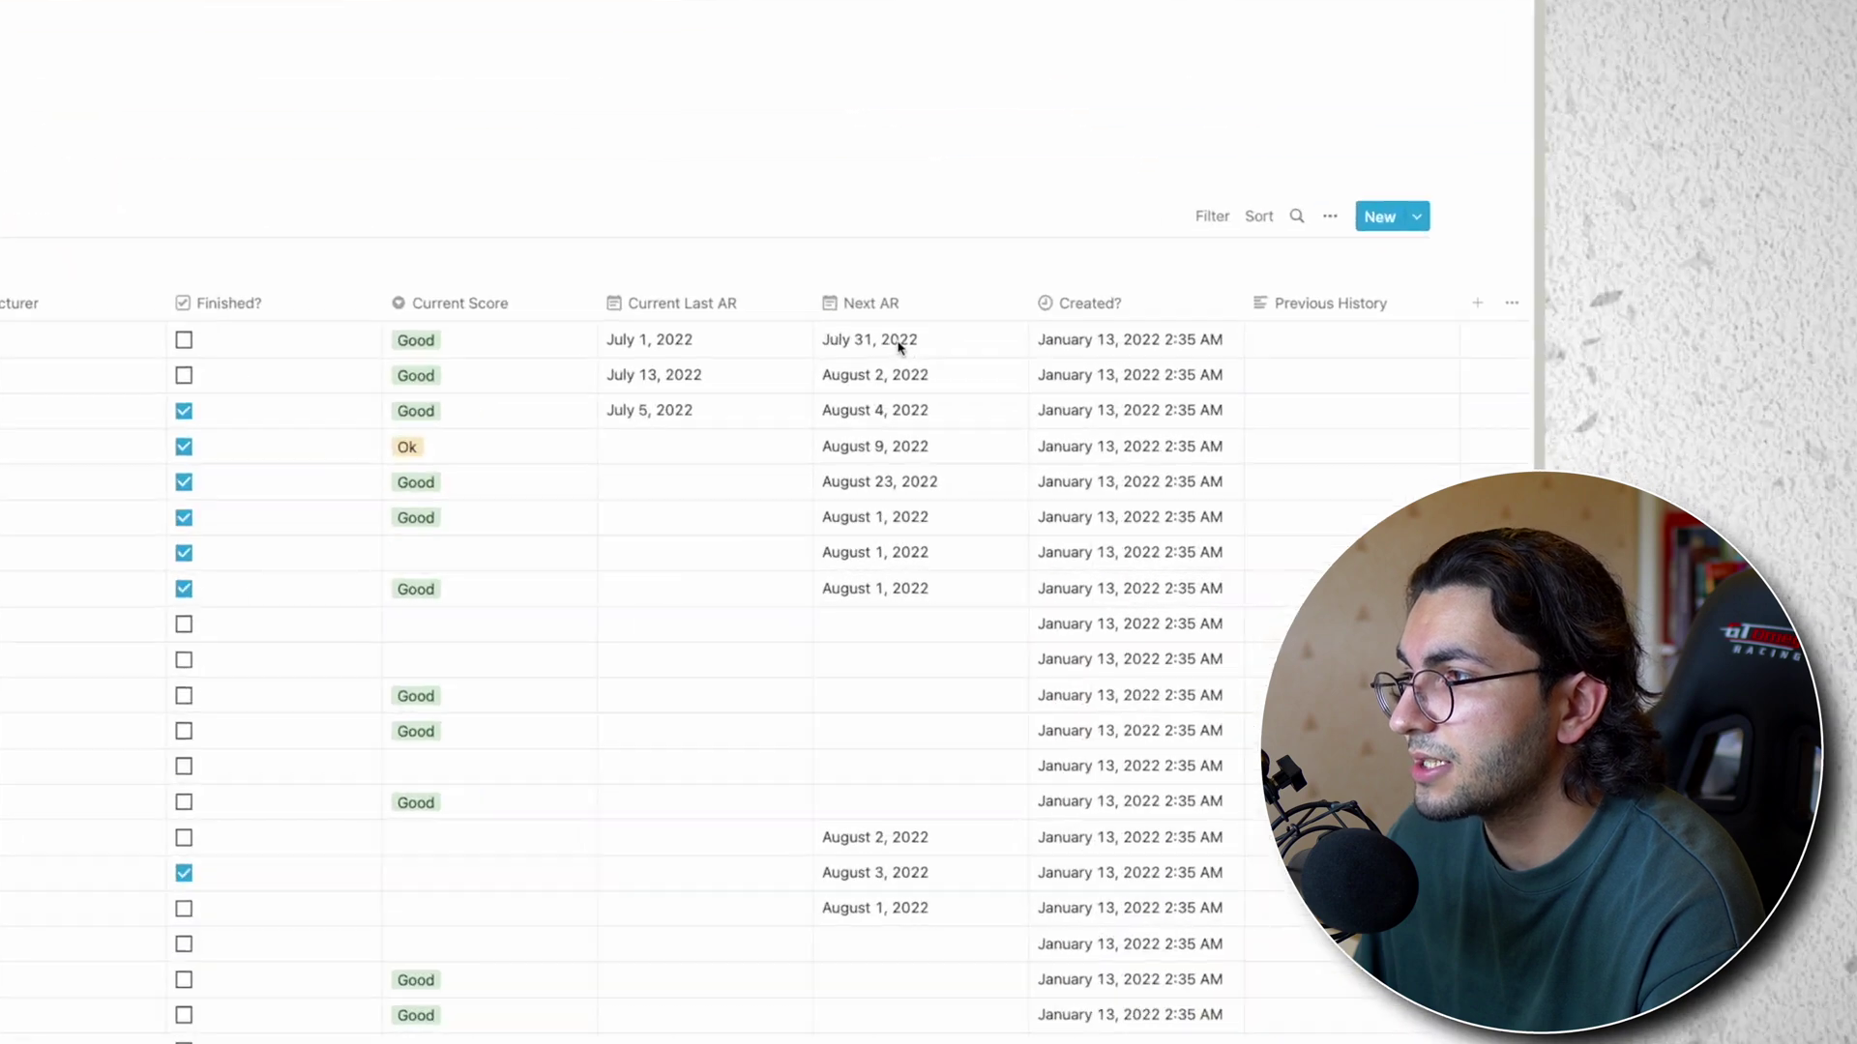
{"action": "left_click", "coordinate": [1178, 428]}
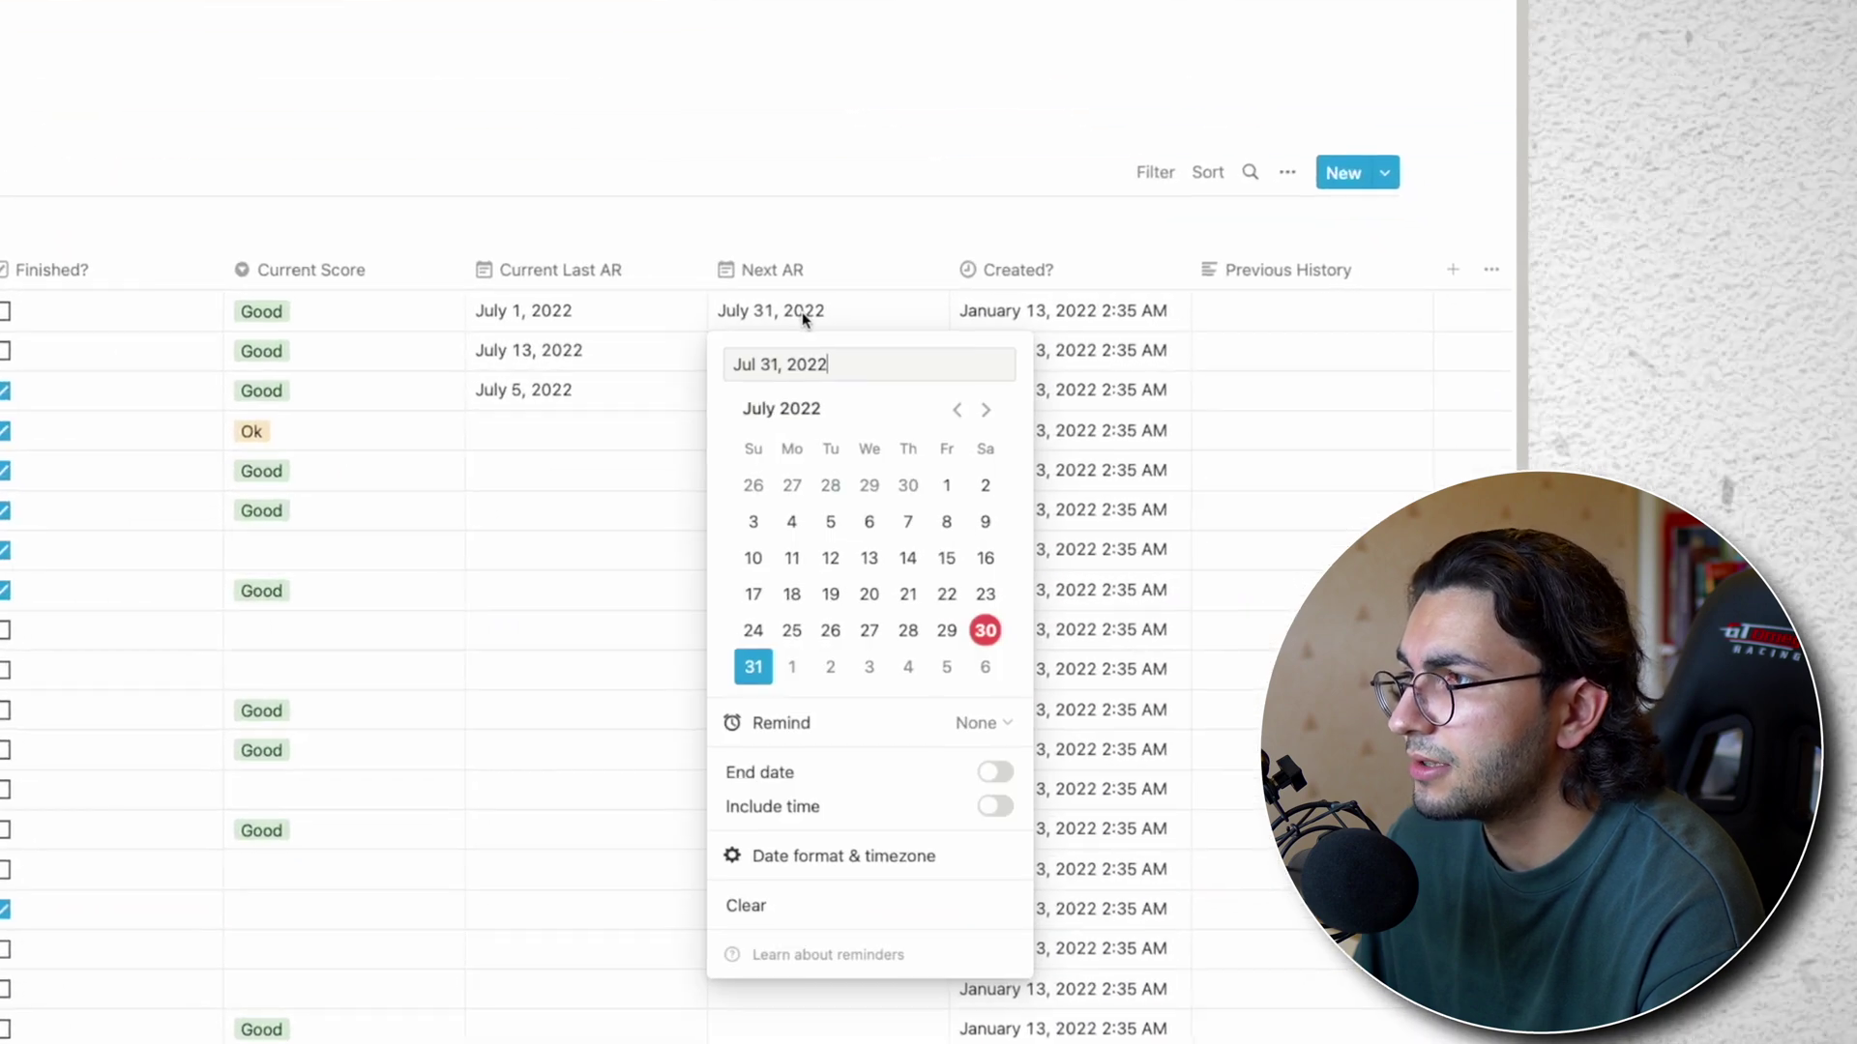
{"action": "left_click", "coordinate": [946, 721]}
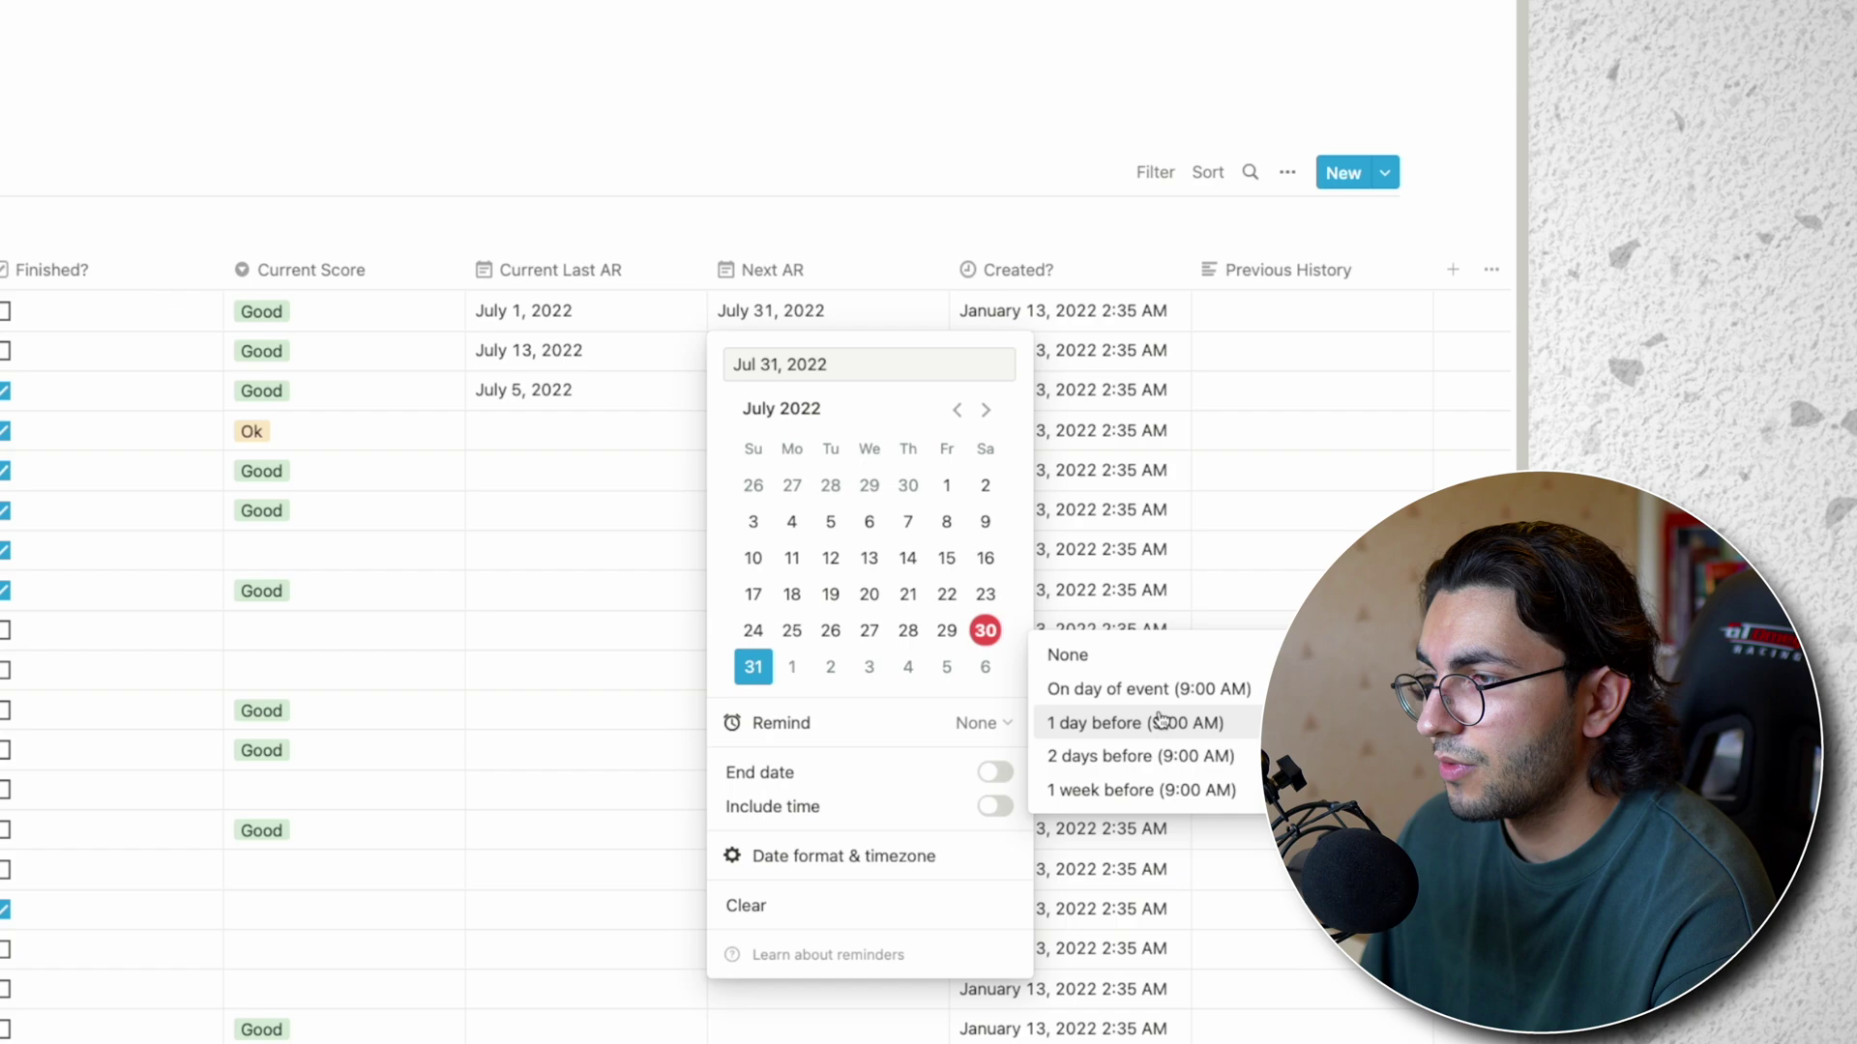
{"action": "left_click", "coordinate": [675, 775]}
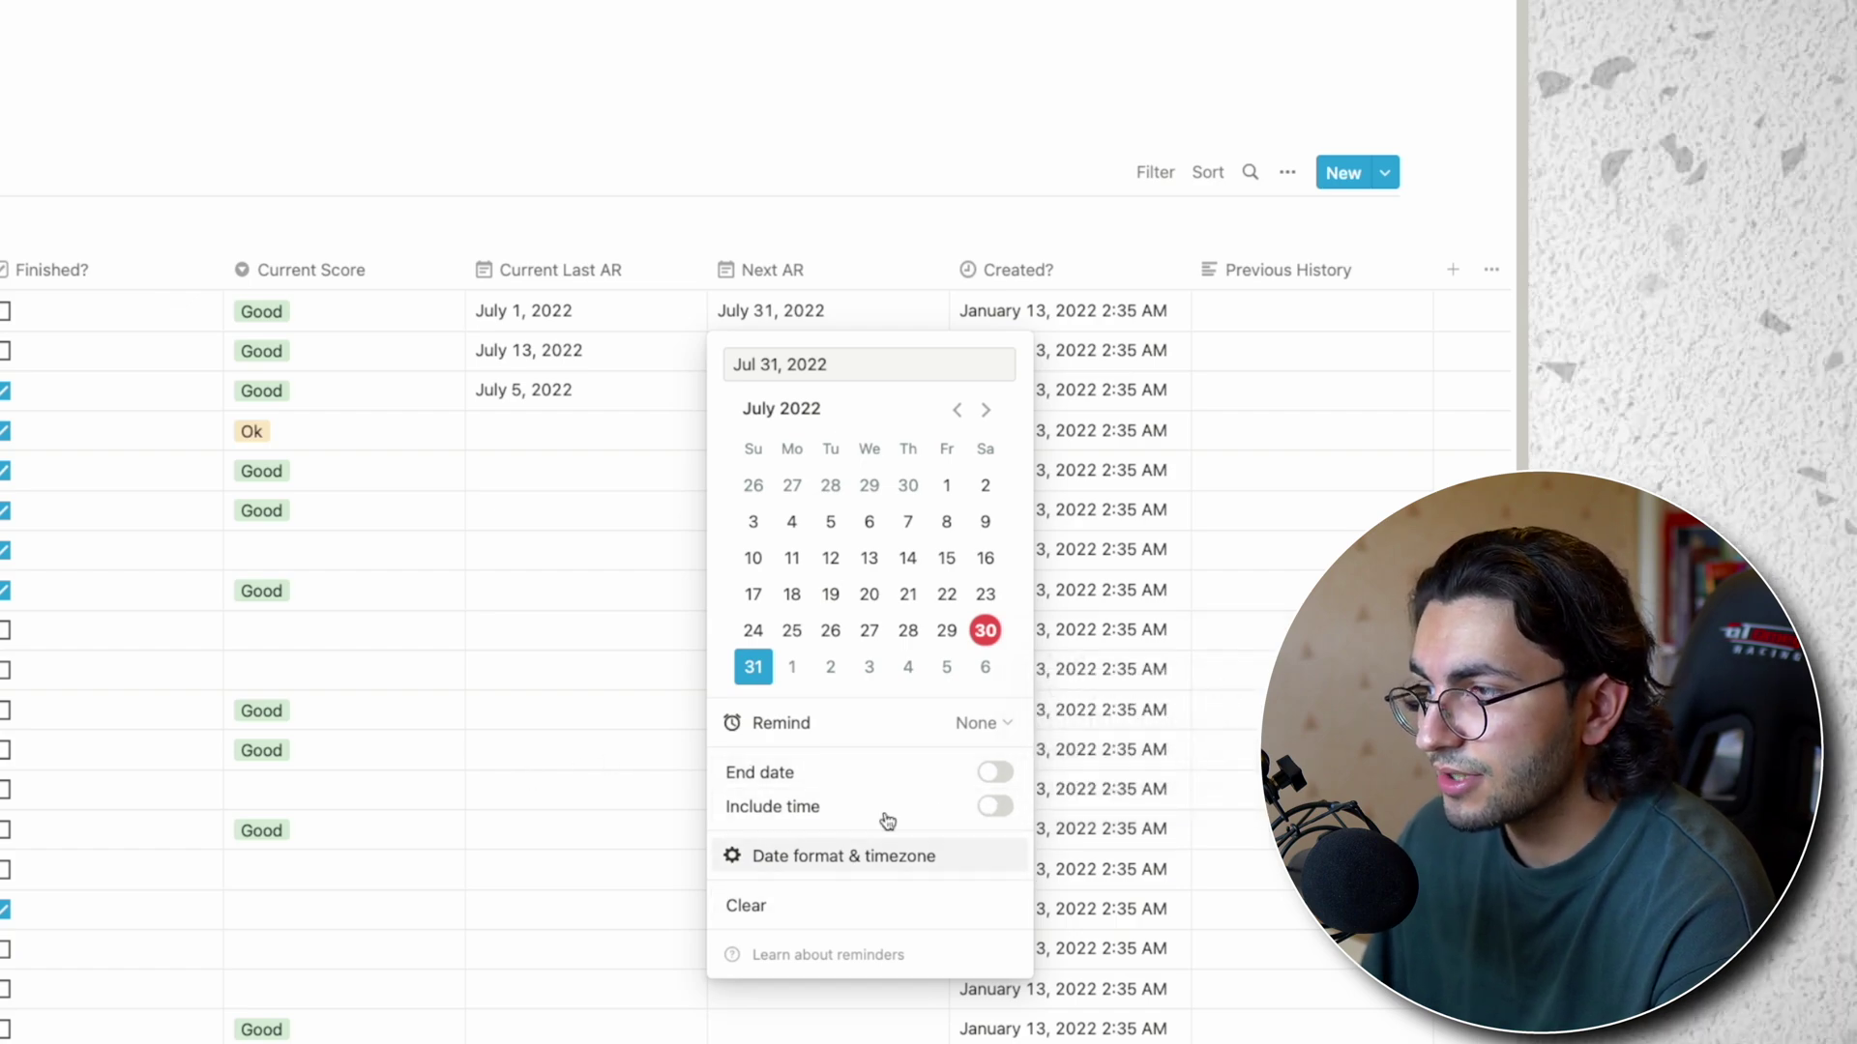
{"action": "key", "text": "Escape"}
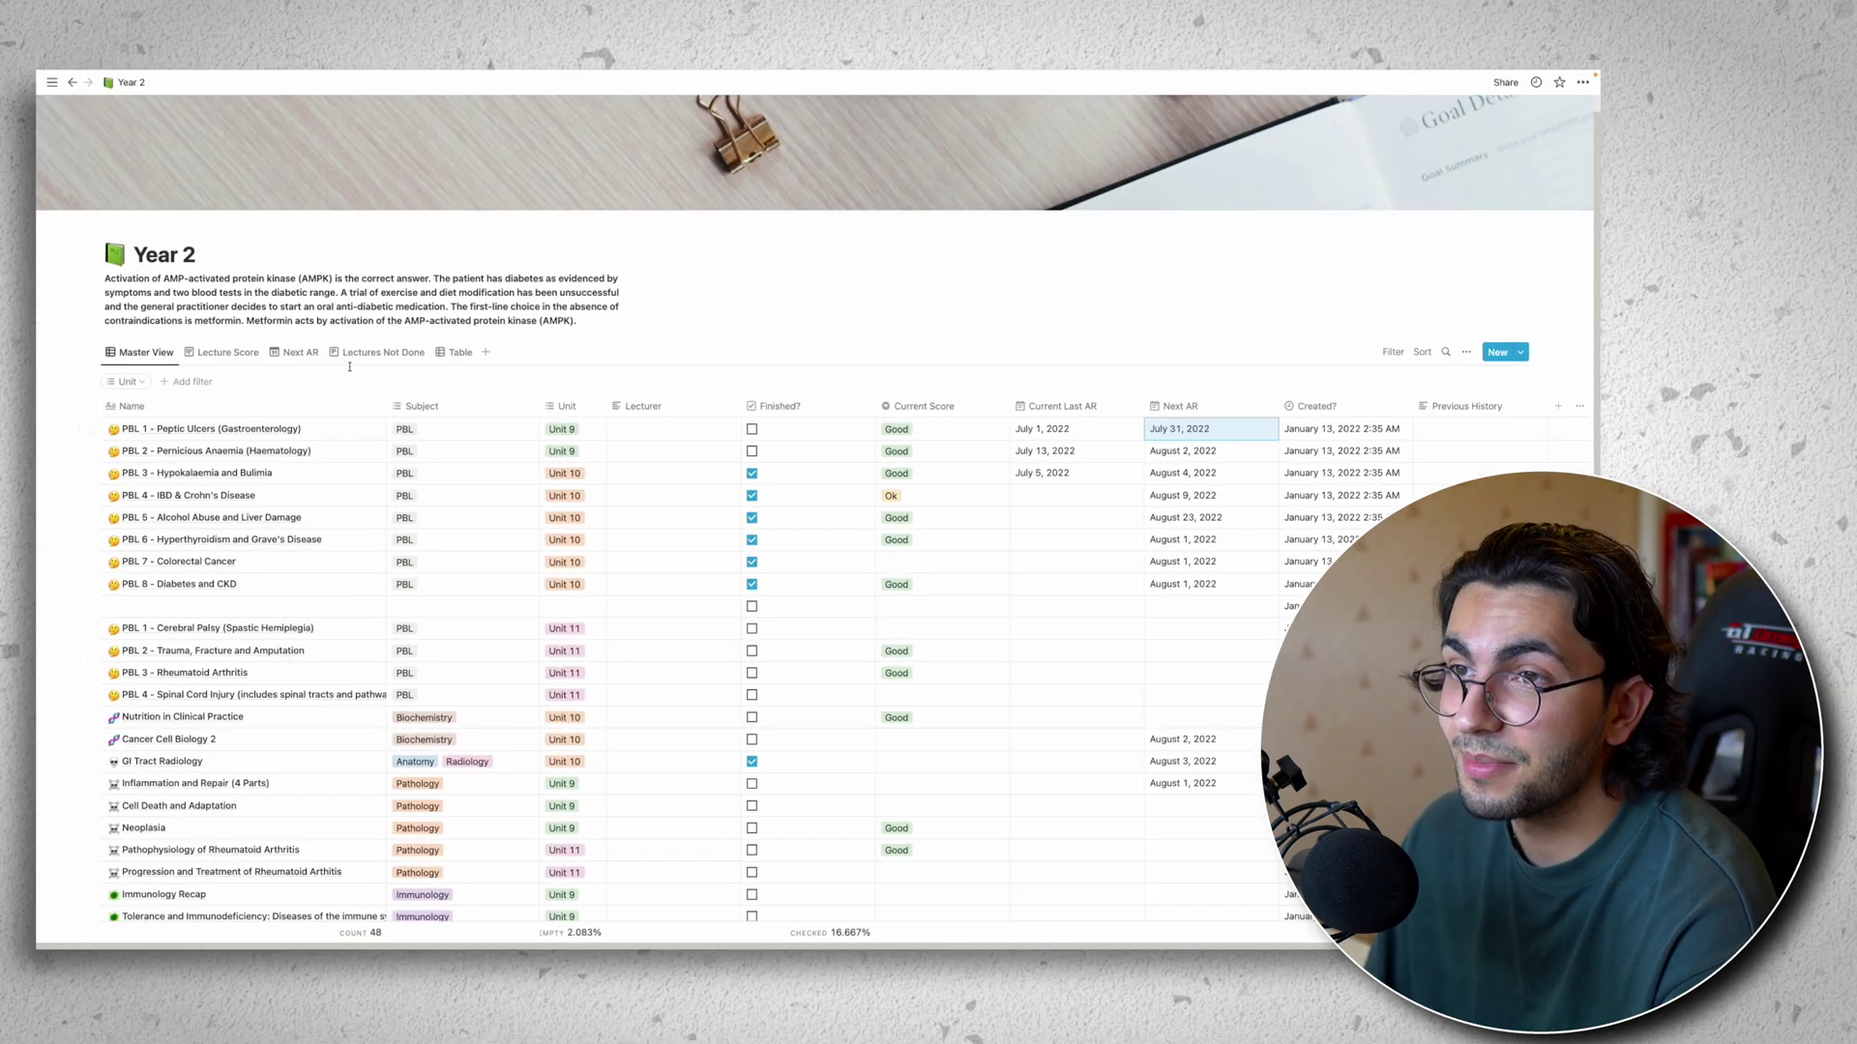
{"action": "left_click", "coordinate": [367, 354]}
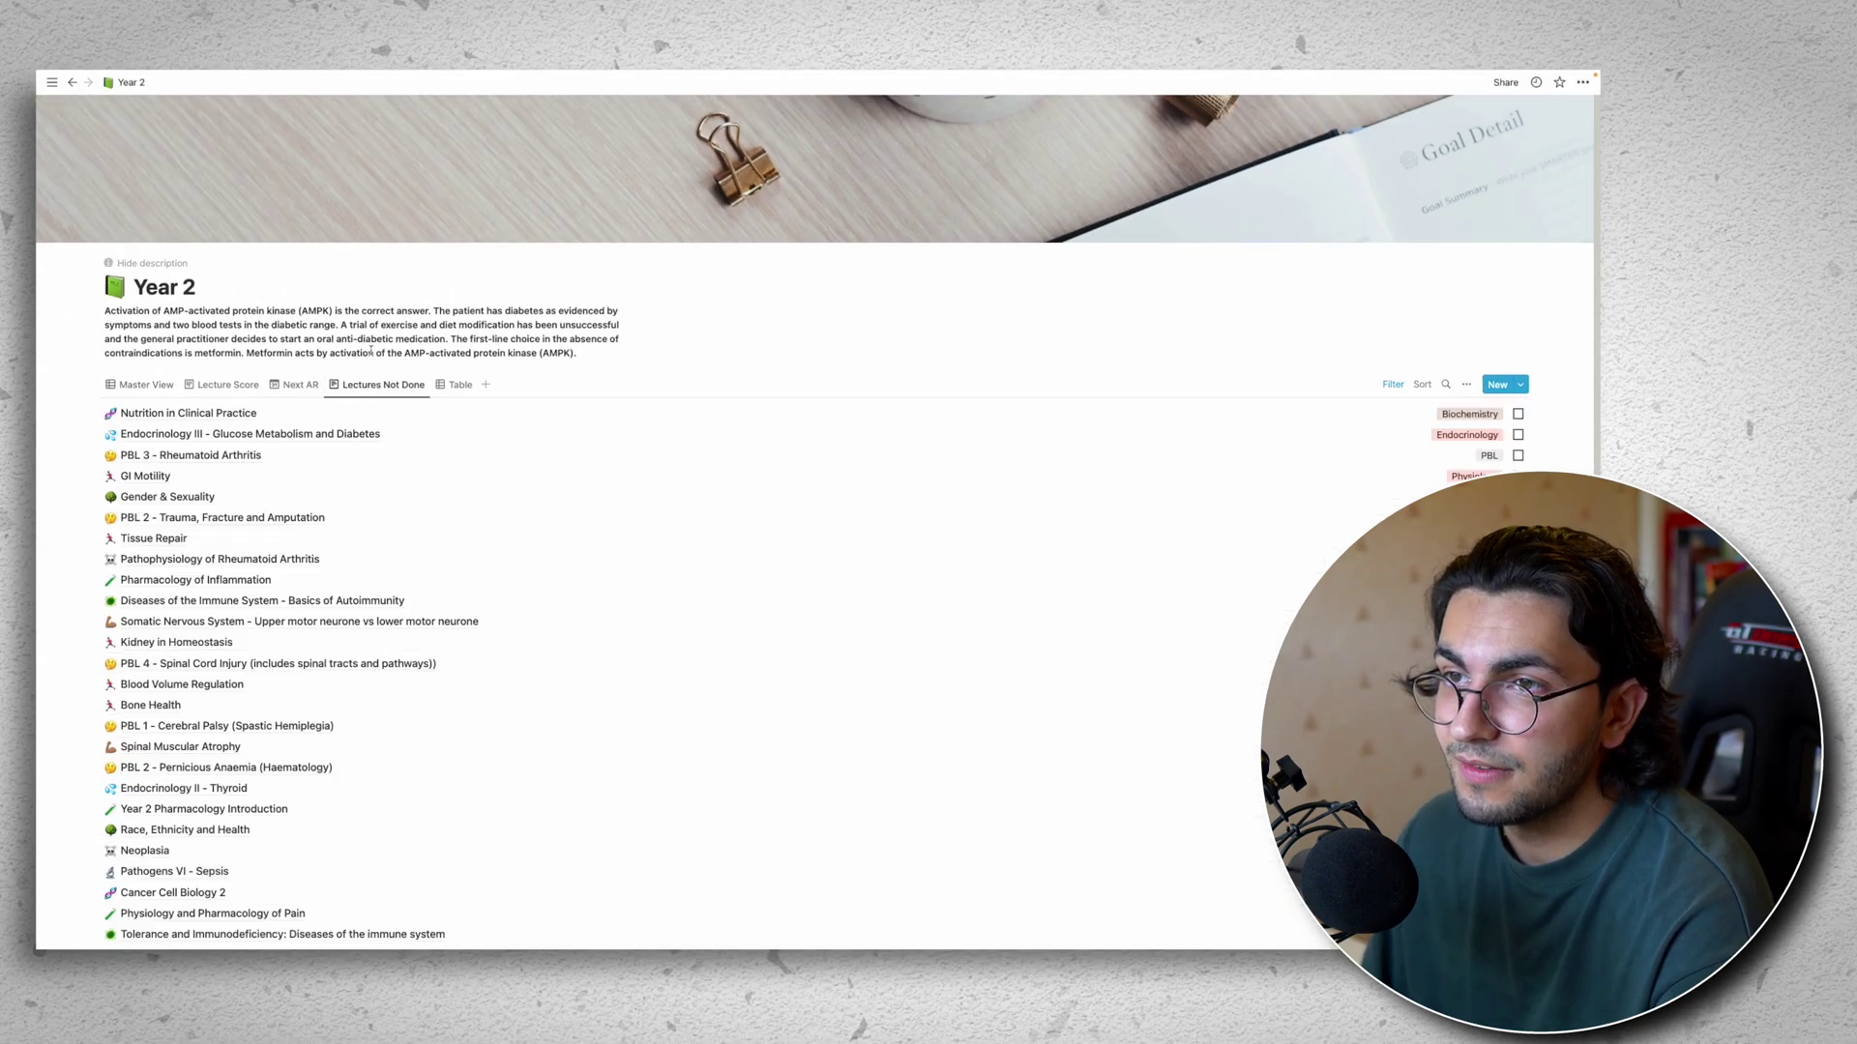
{"action": "left_click", "coordinate": [299, 352]}
{"action": "scroll", "coordinate": [522, 543], "scroll_direction": "down", "scroll_amount": 1}
{"action": "scroll", "coordinate": [522, 542], "scroll_direction": "down", "scroll_amount": 4}
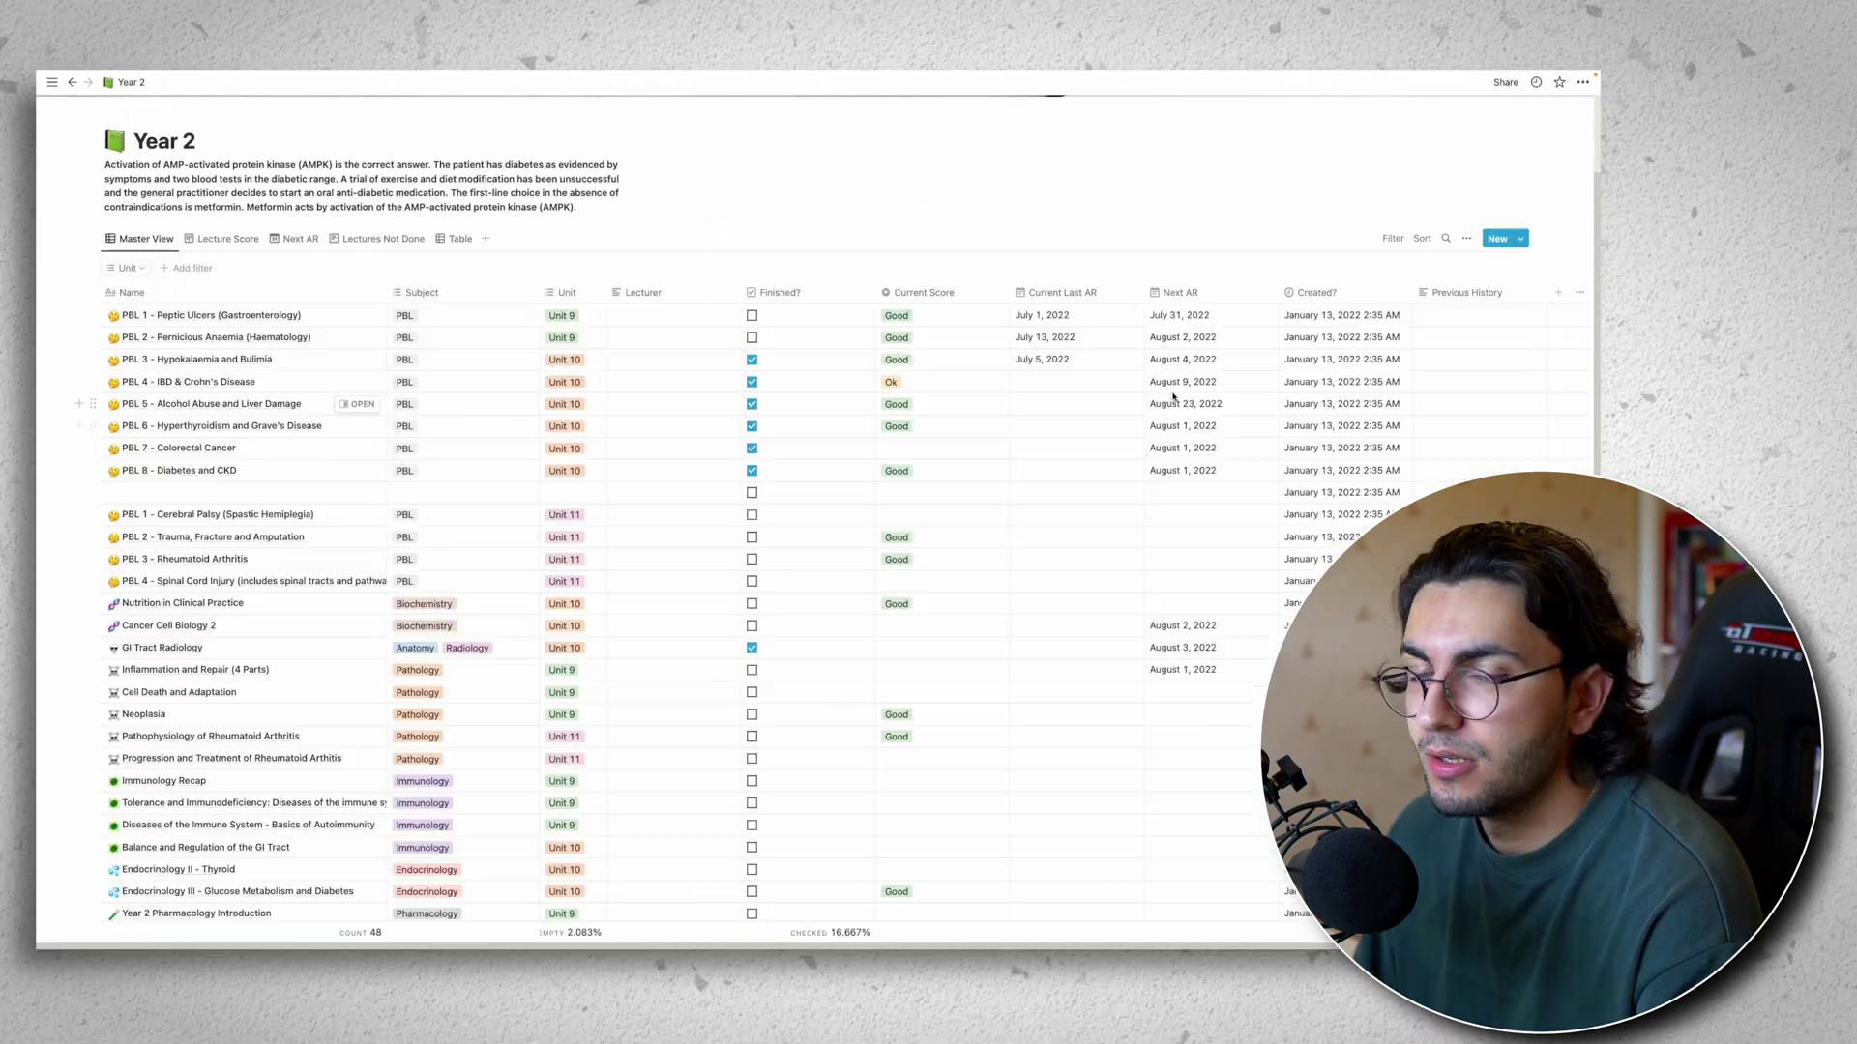
{"action": "scroll", "coordinate": [1149, 402], "scroll_direction": "right", "scroll_amount": 1}
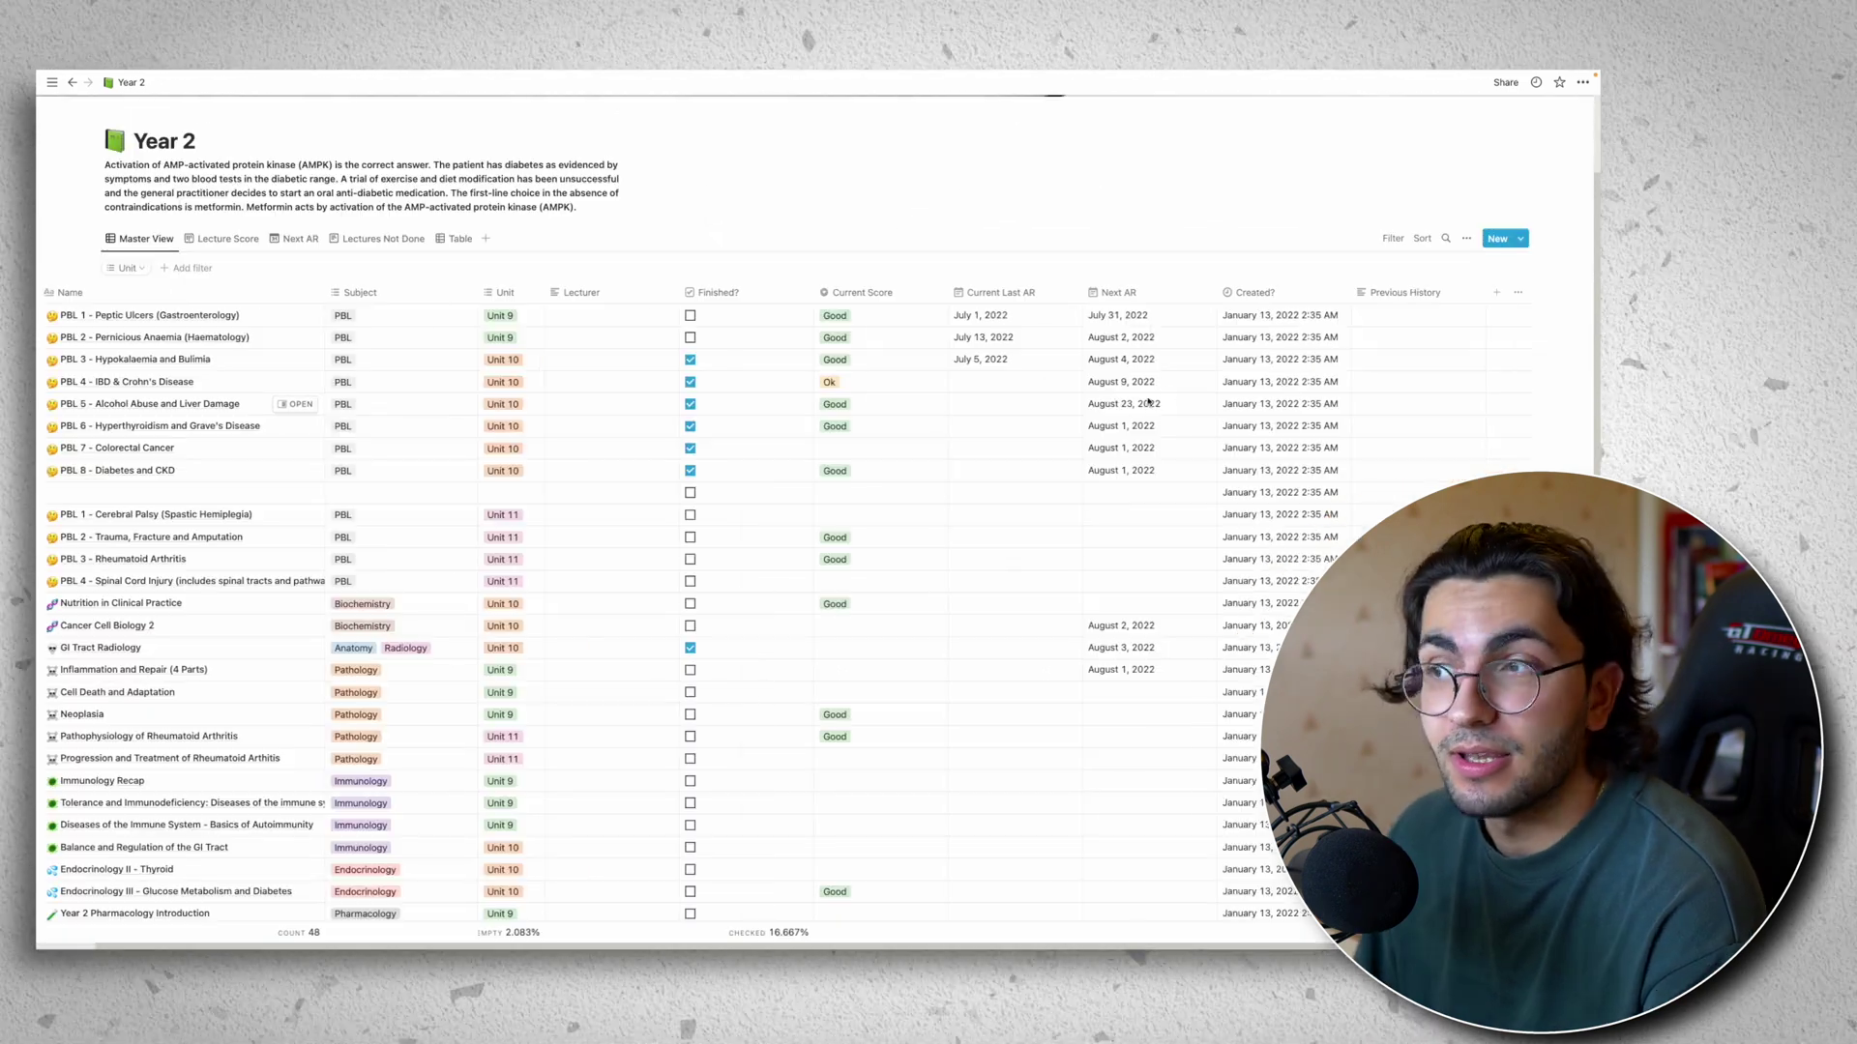
{"action": "scroll", "coordinate": [980, 424], "scroll_direction": "left", "scroll_amount": 1}
{"action": "scroll", "coordinate": [482, 470], "scroll_direction": "down", "scroll_amount": 8}
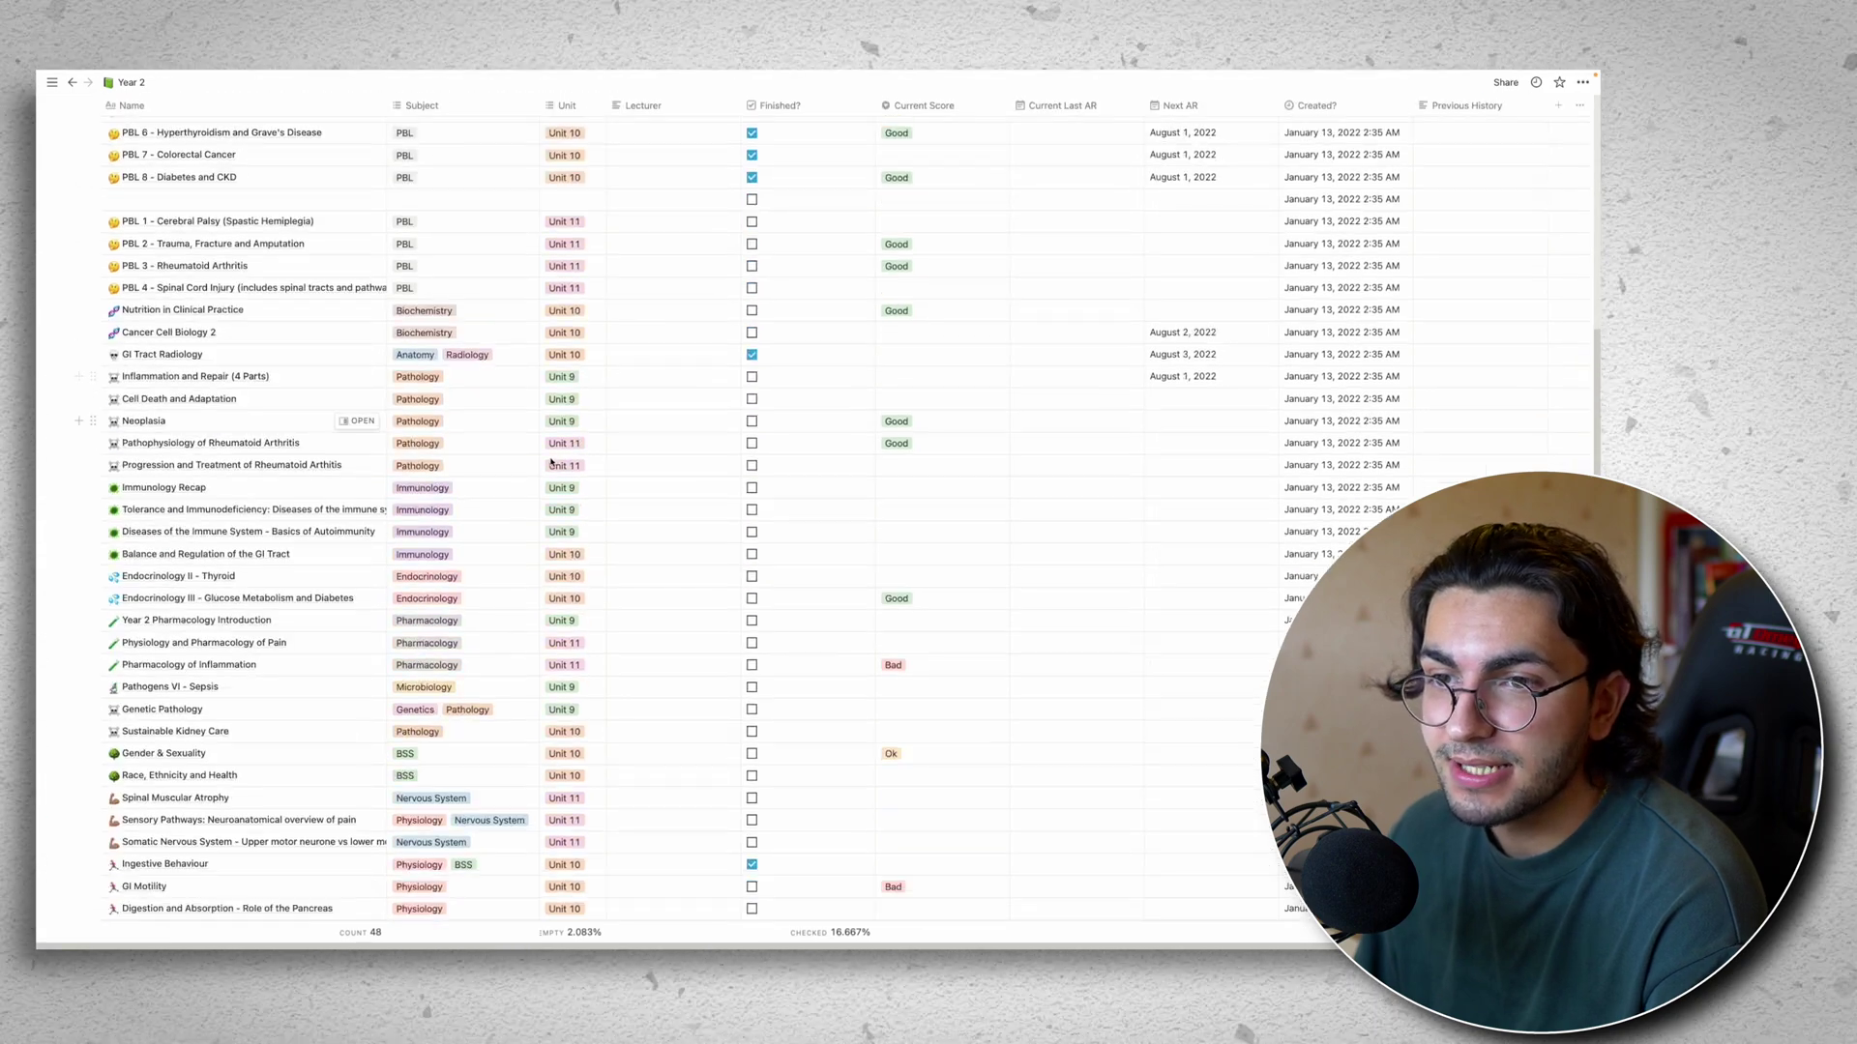
{"action": "scroll", "coordinate": [482, 470], "scroll_direction": "up", "scroll_amount": 10}
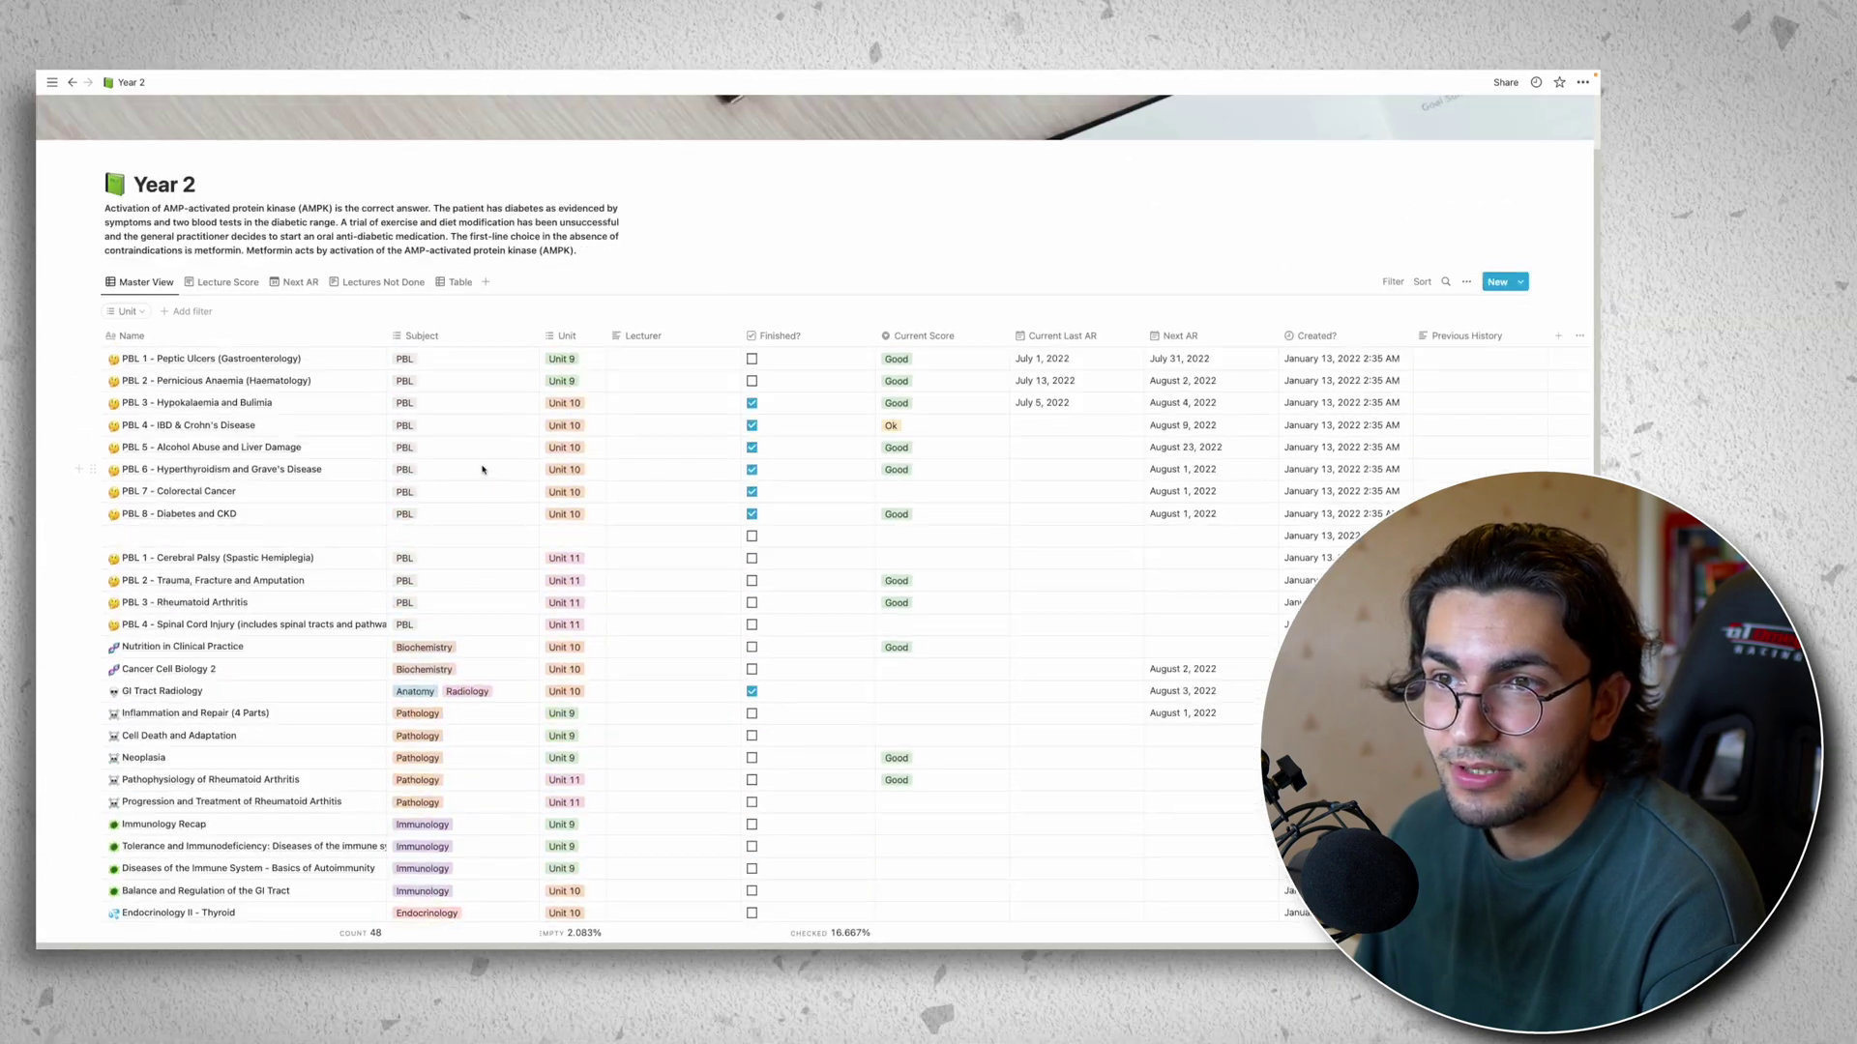